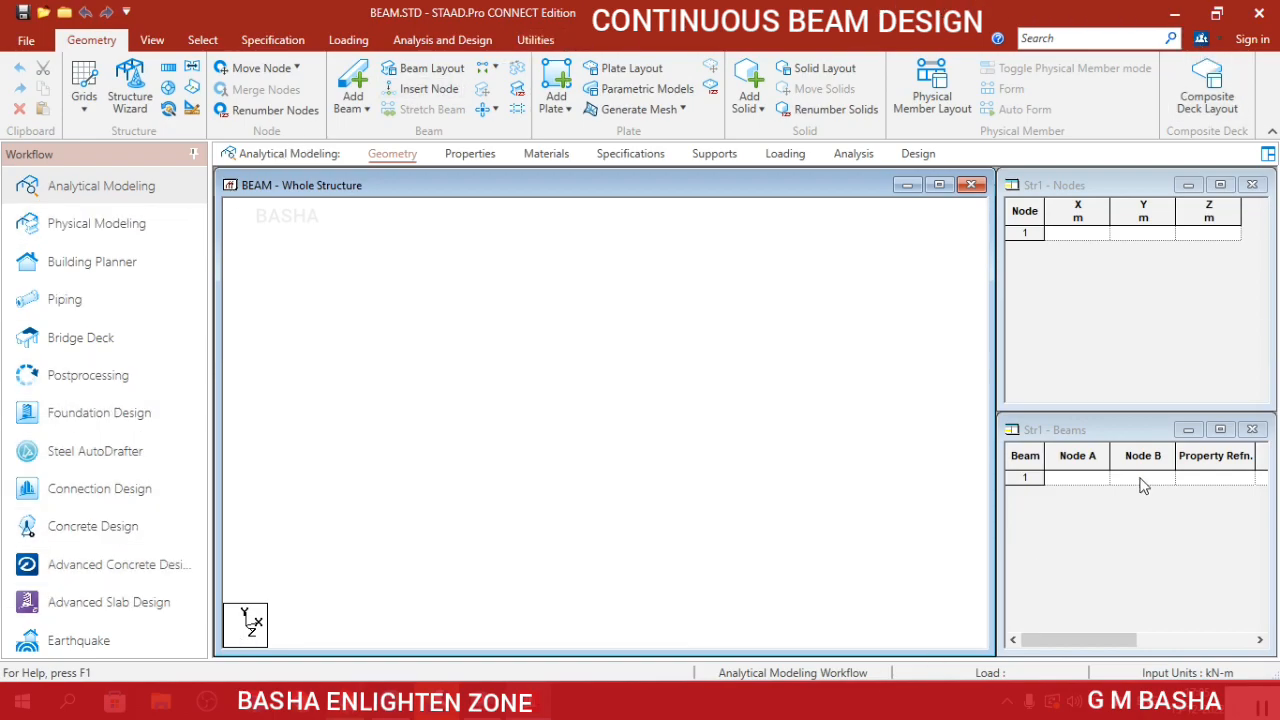
Create a snap beam grid and open the default linear grid's definition for editing.
click(82, 102)
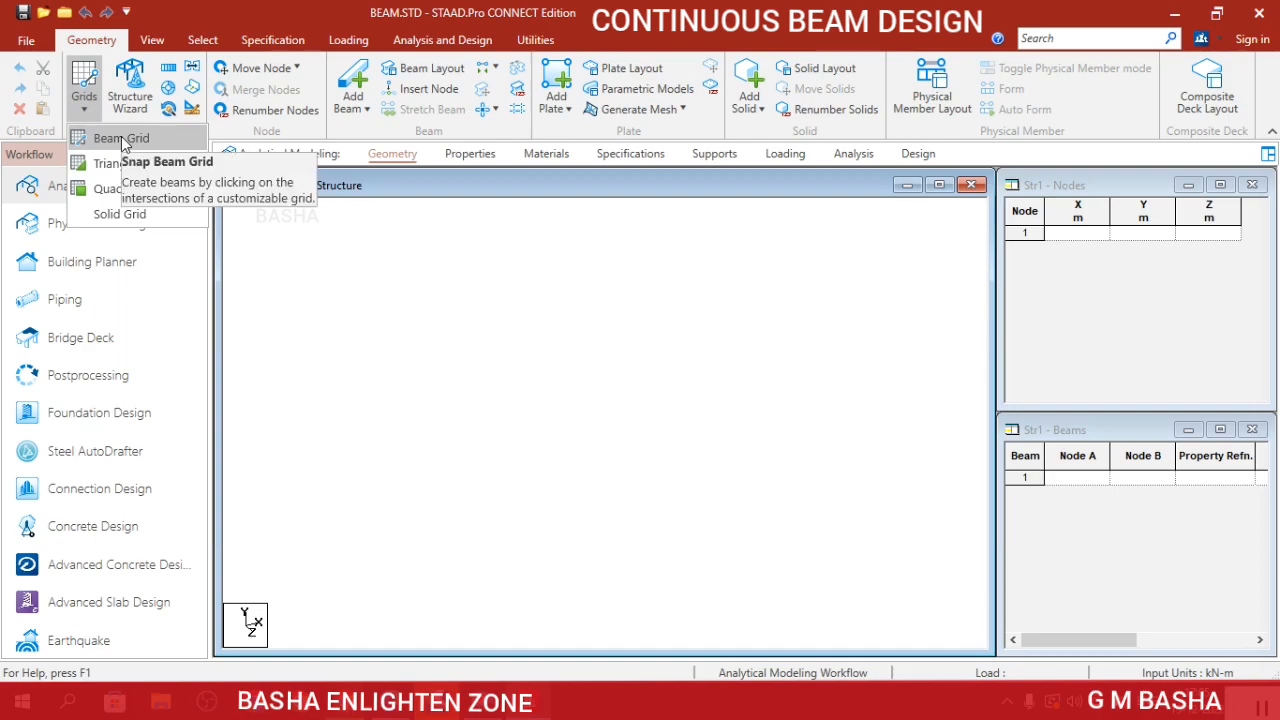
click(121, 140)
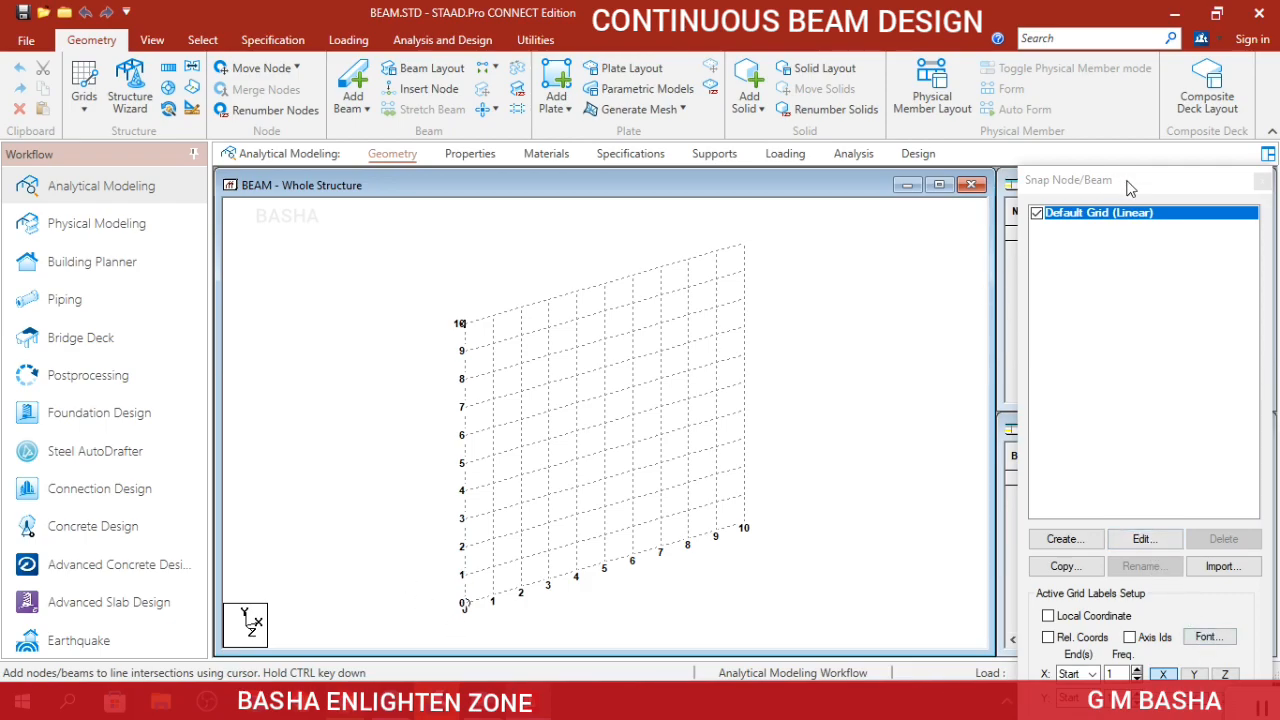
drag(1130, 192, 1127, 134)
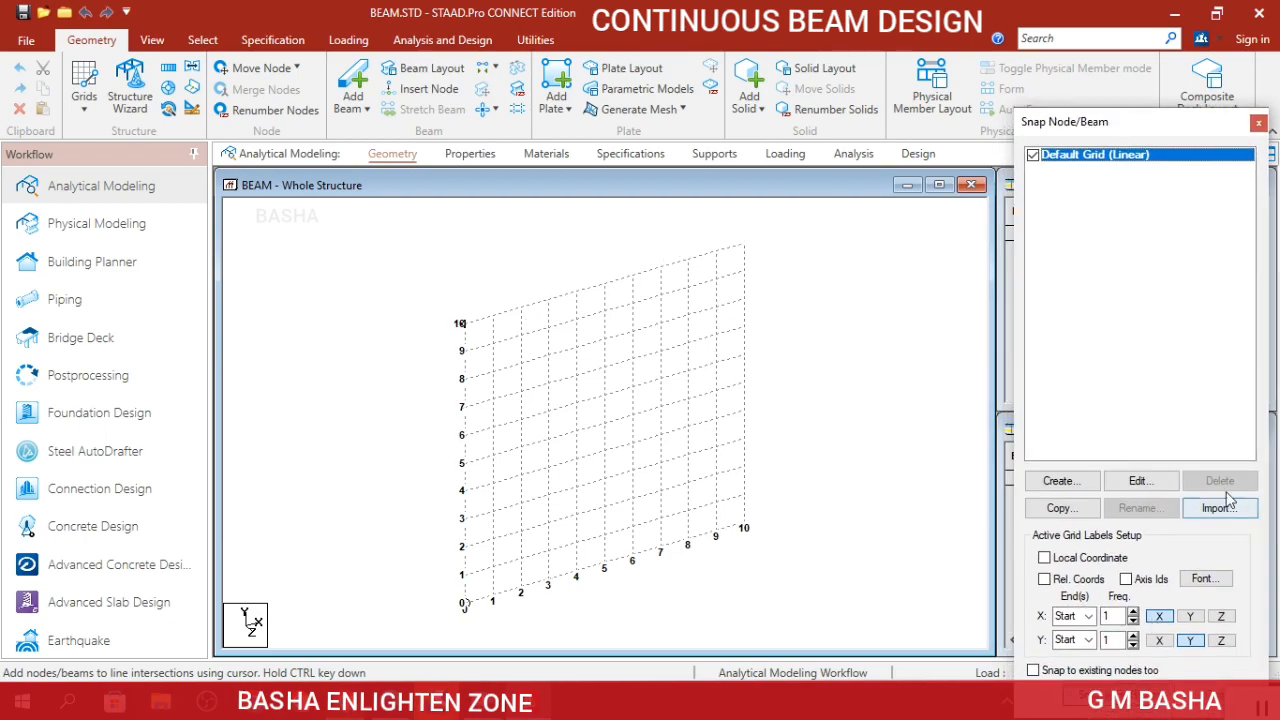
click(1163, 484)
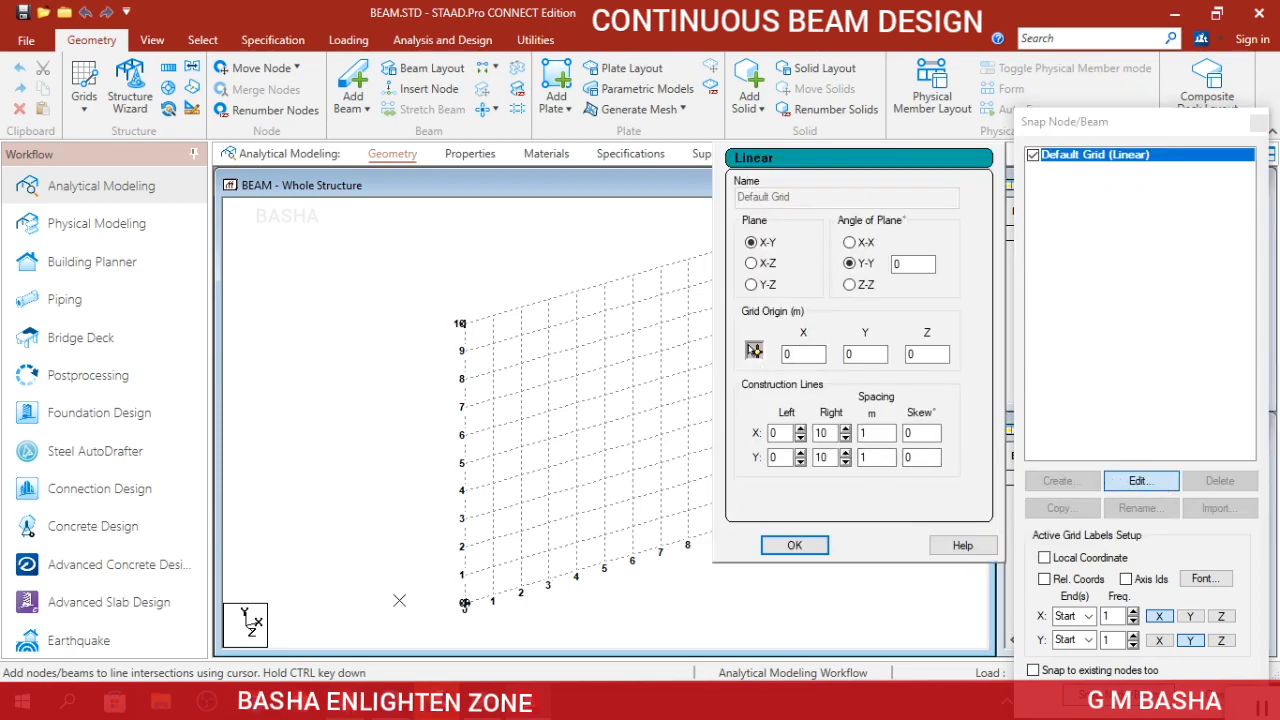
Try the default grid on the X-Z and Y-Z planes and return it to the X-Y plane.
click(751, 264)
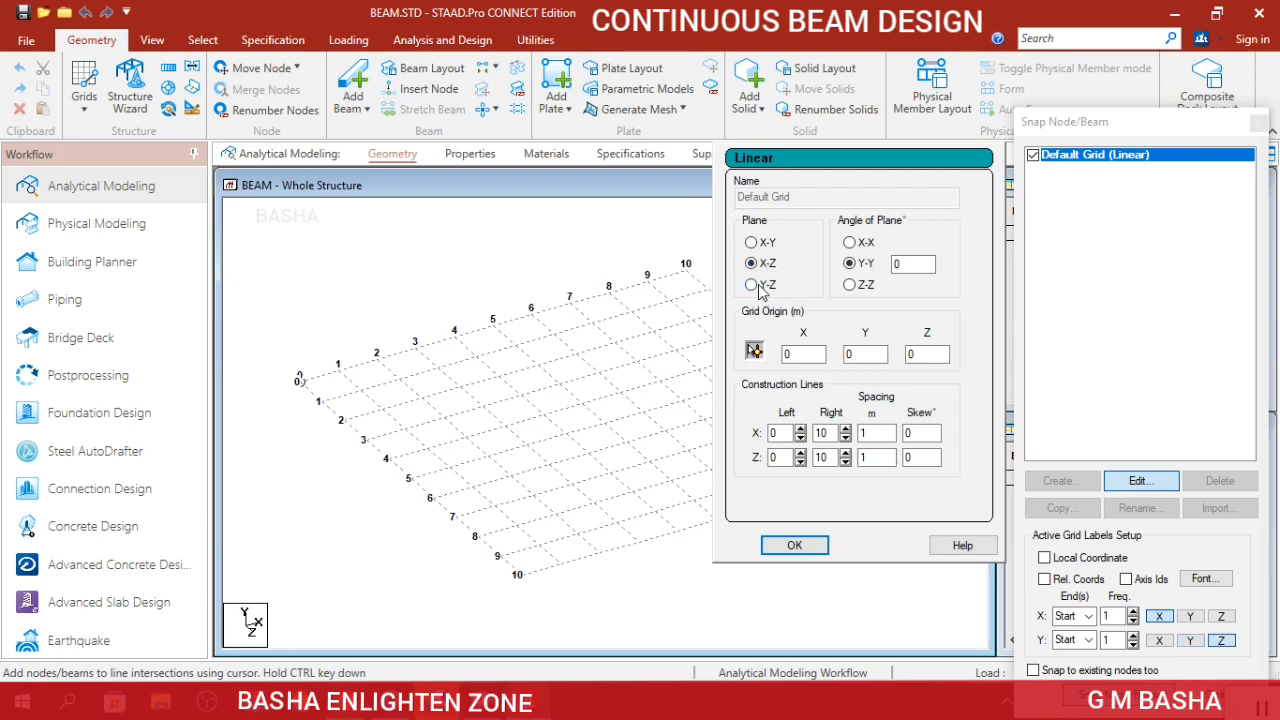
click(757, 285)
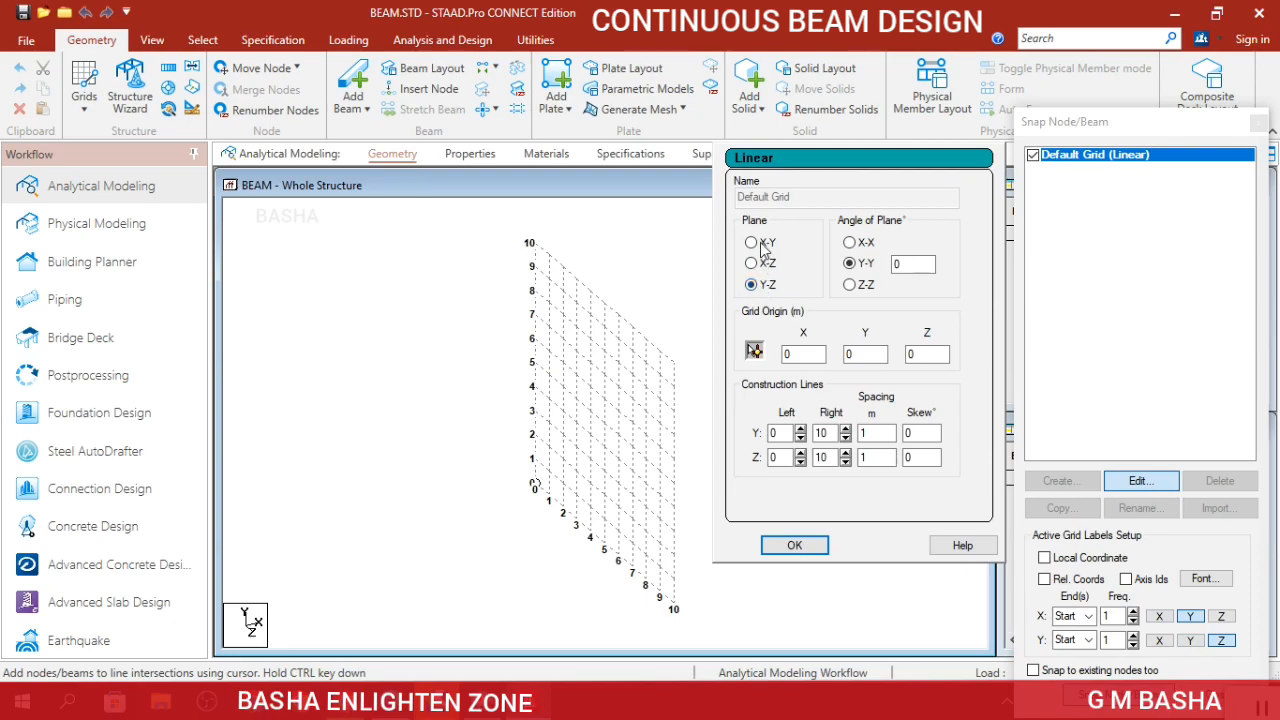
click(753, 243)
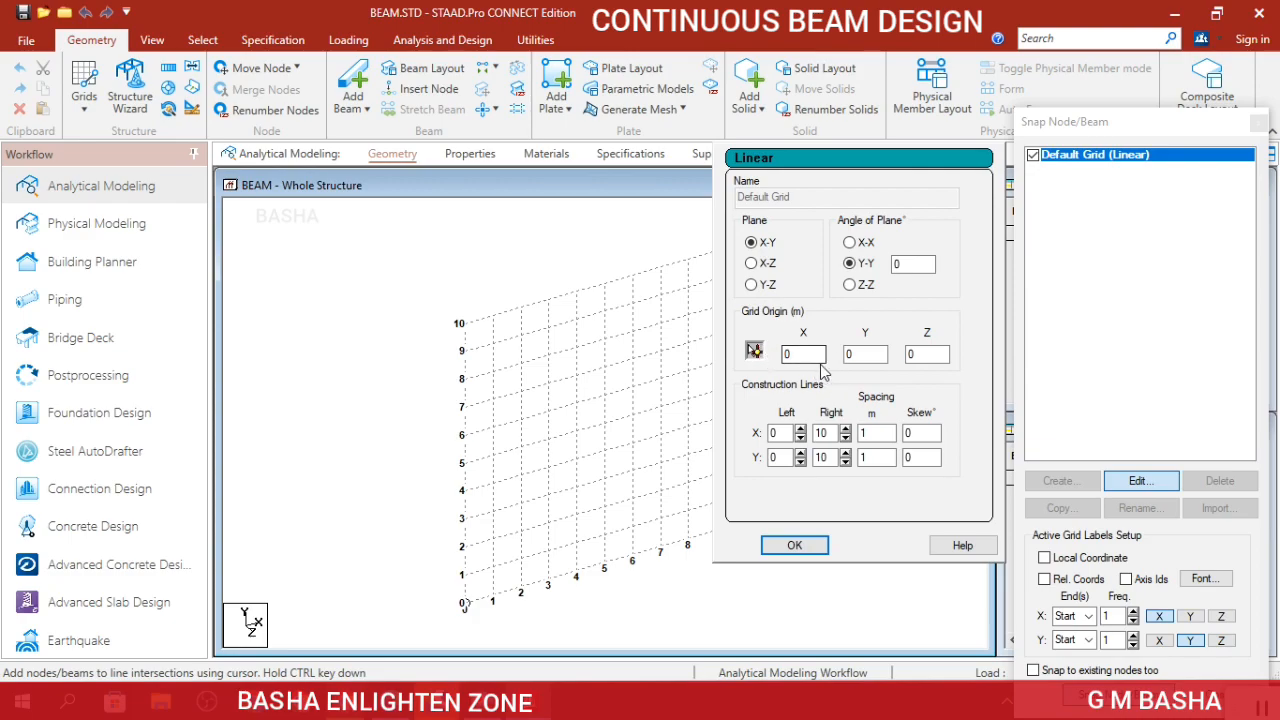
Set the X-Y grid's plane angle about Y-Y to 45 degrees and apply it.
click(755, 352)
click(871, 349)
double_click(898, 264)
text(45)
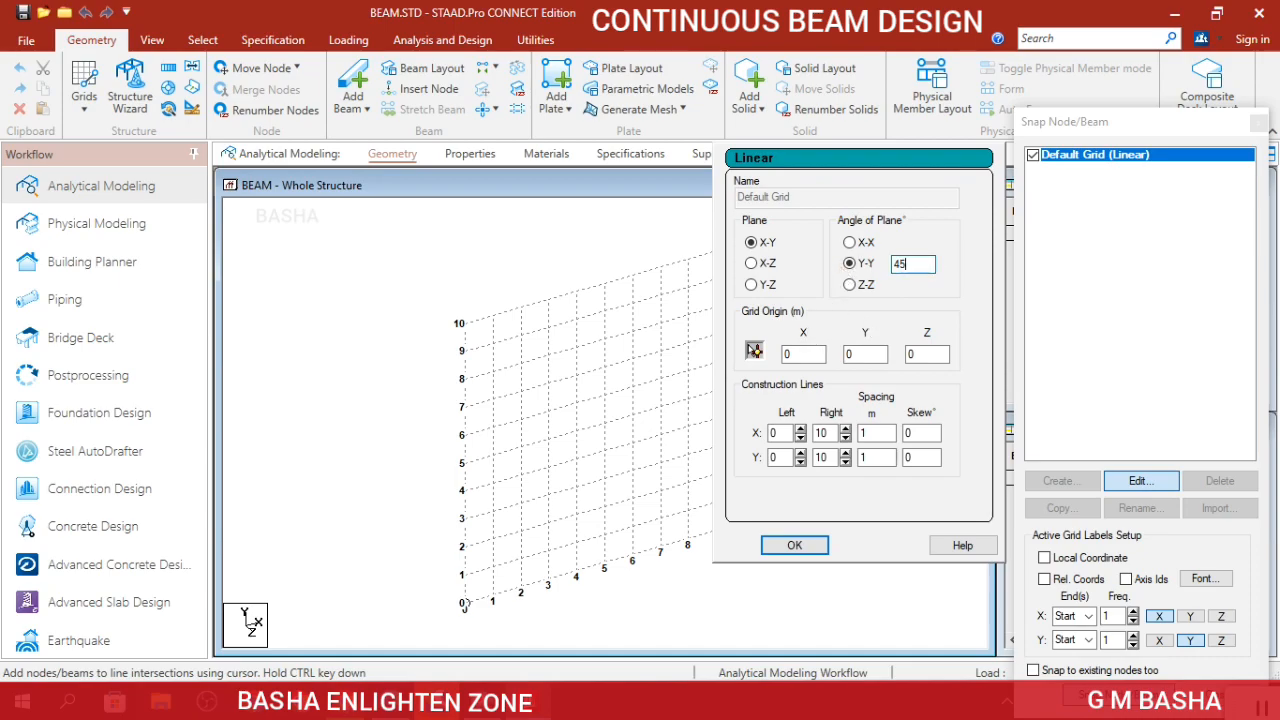
click(808, 545)
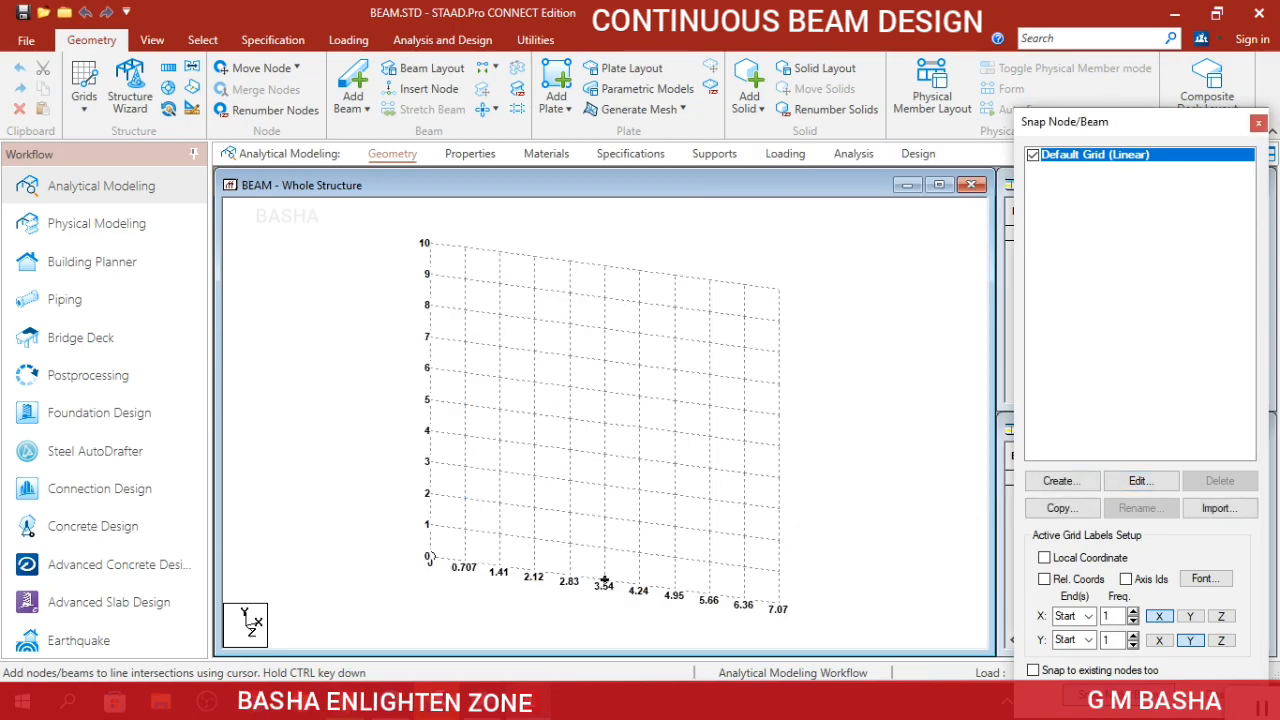
Set the default grid's plane angle about Y-Y back to 0 degrees and apply it.
click(1140, 481)
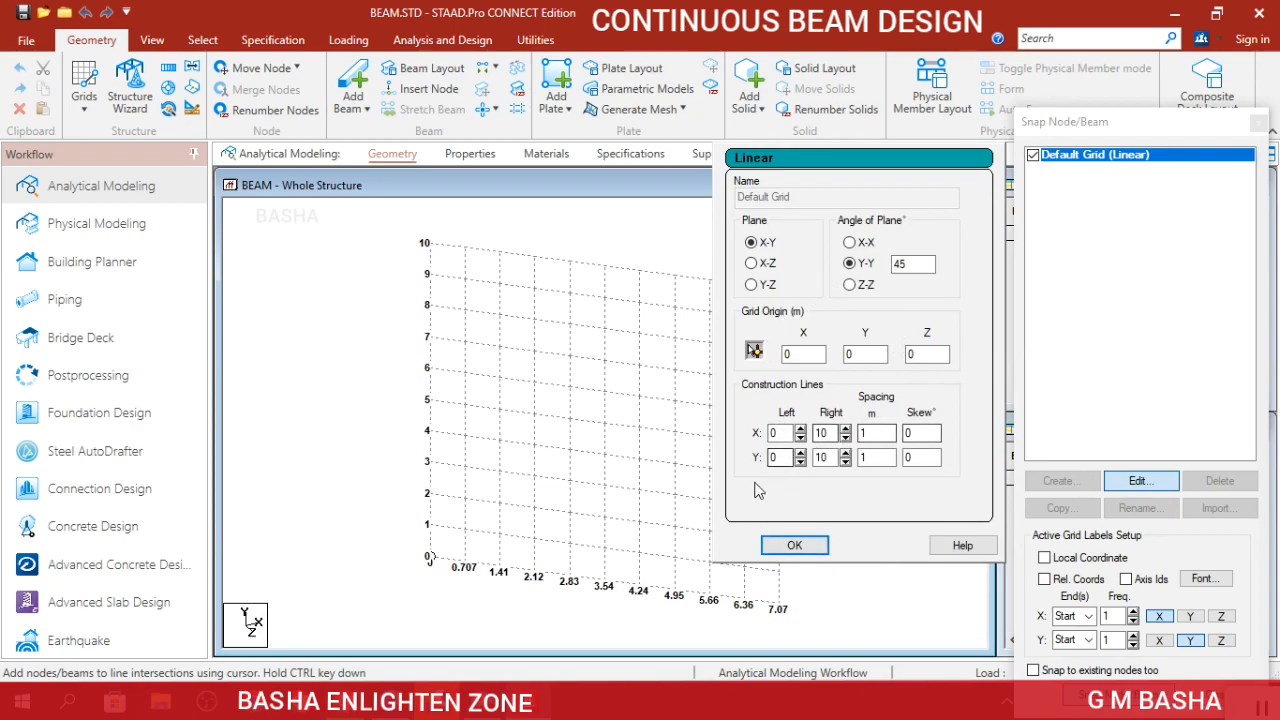
double_click(908, 264)
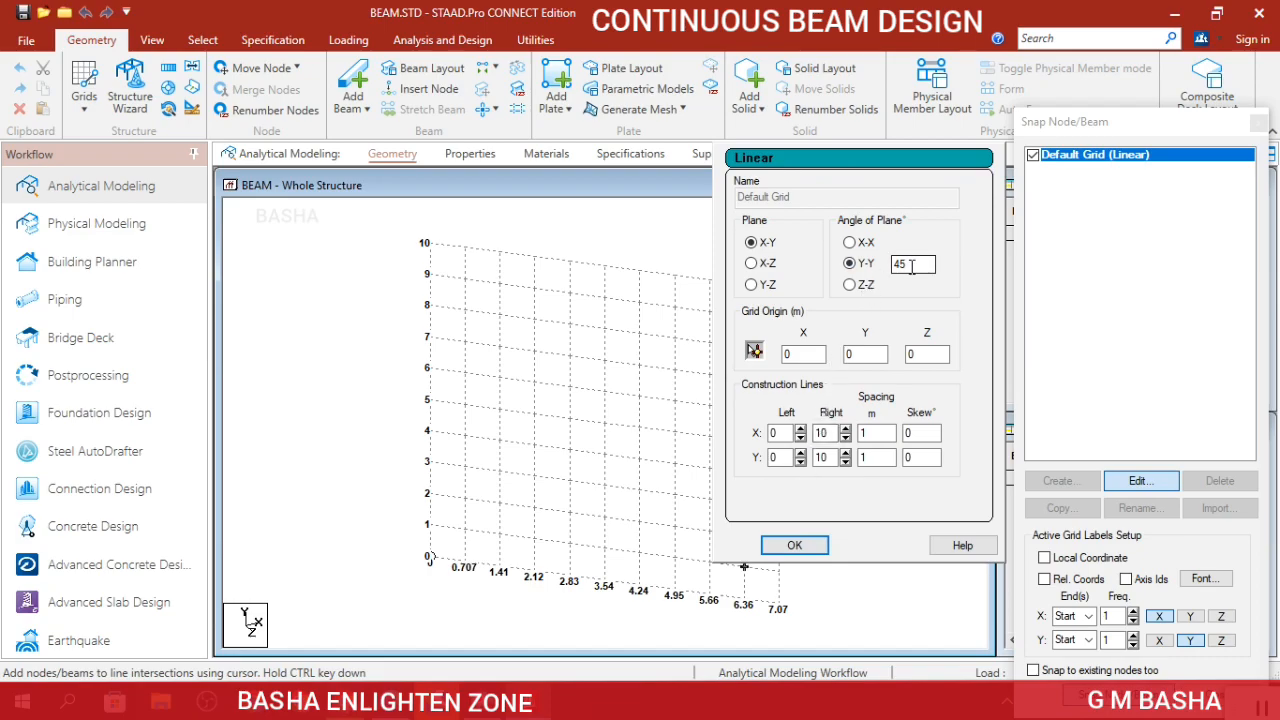
text(0)
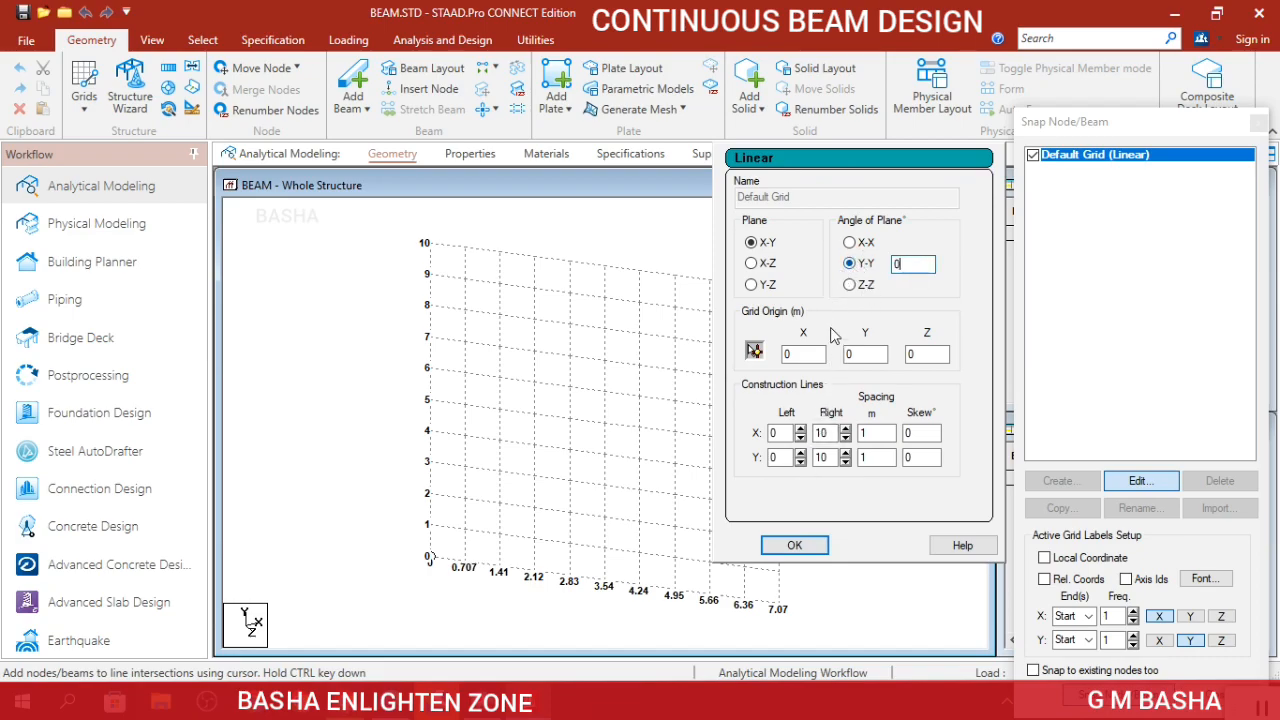
click(797, 547)
Edit the default grid to have 15 construction lines on the right in X with 1.5 m spacing.
click(1141, 481)
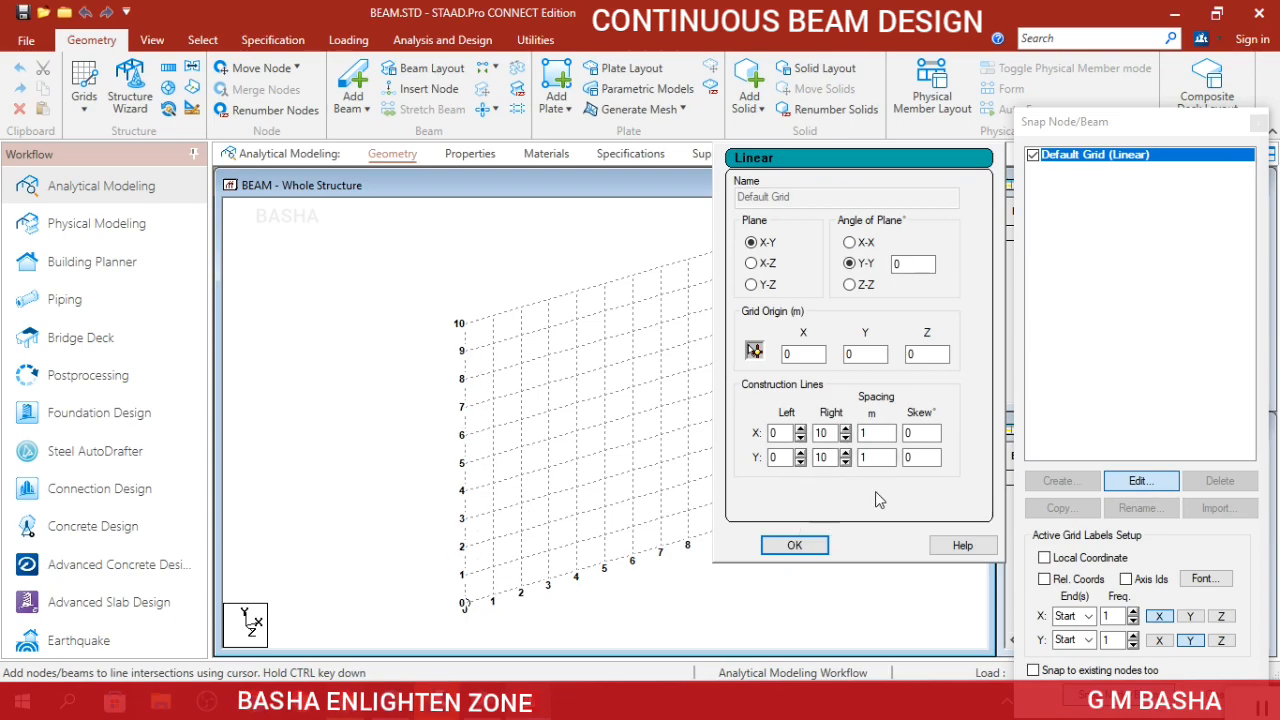
click(866, 434)
click(877, 435)
text(.5)
click(848, 428)
click(848, 428)
click(848, 428)
click(848, 428)
click(848, 428)
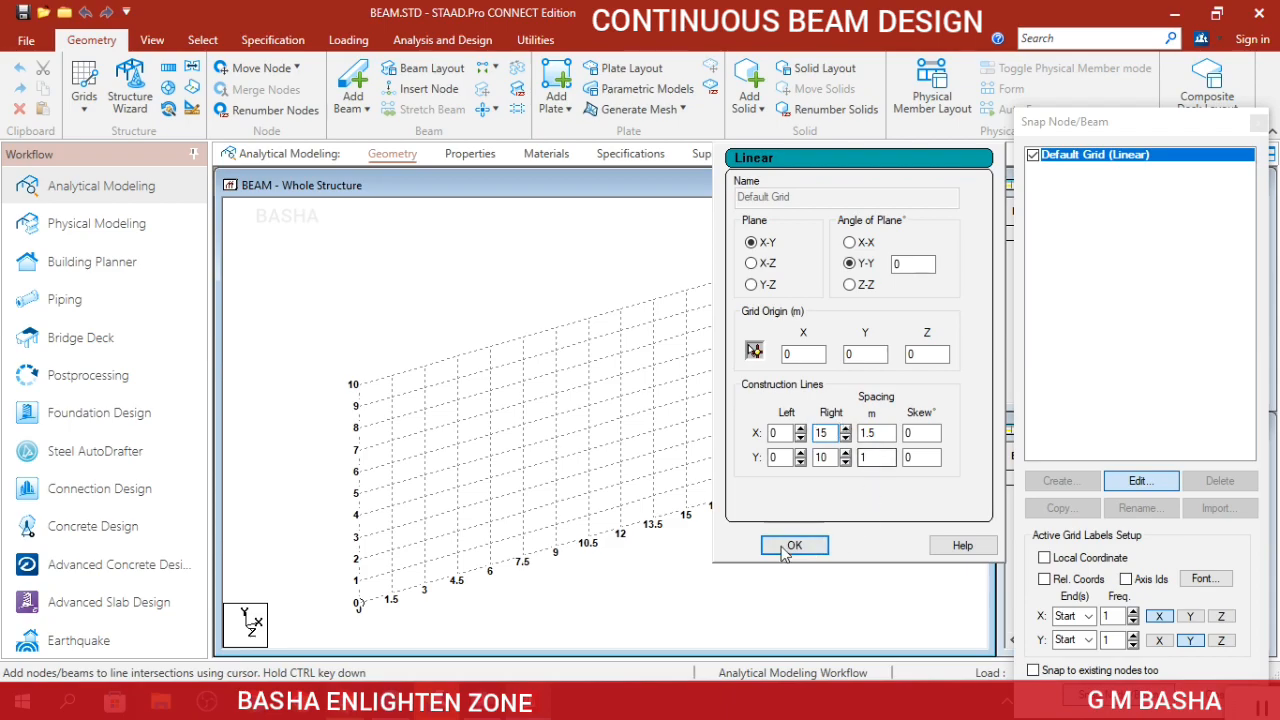
Set the grid's Y construction lines on the right to 15 and apply the grid settings.
click(846, 453)
click(846, 453)
click(846, 453)
click(846, 453)
click(846, 453)
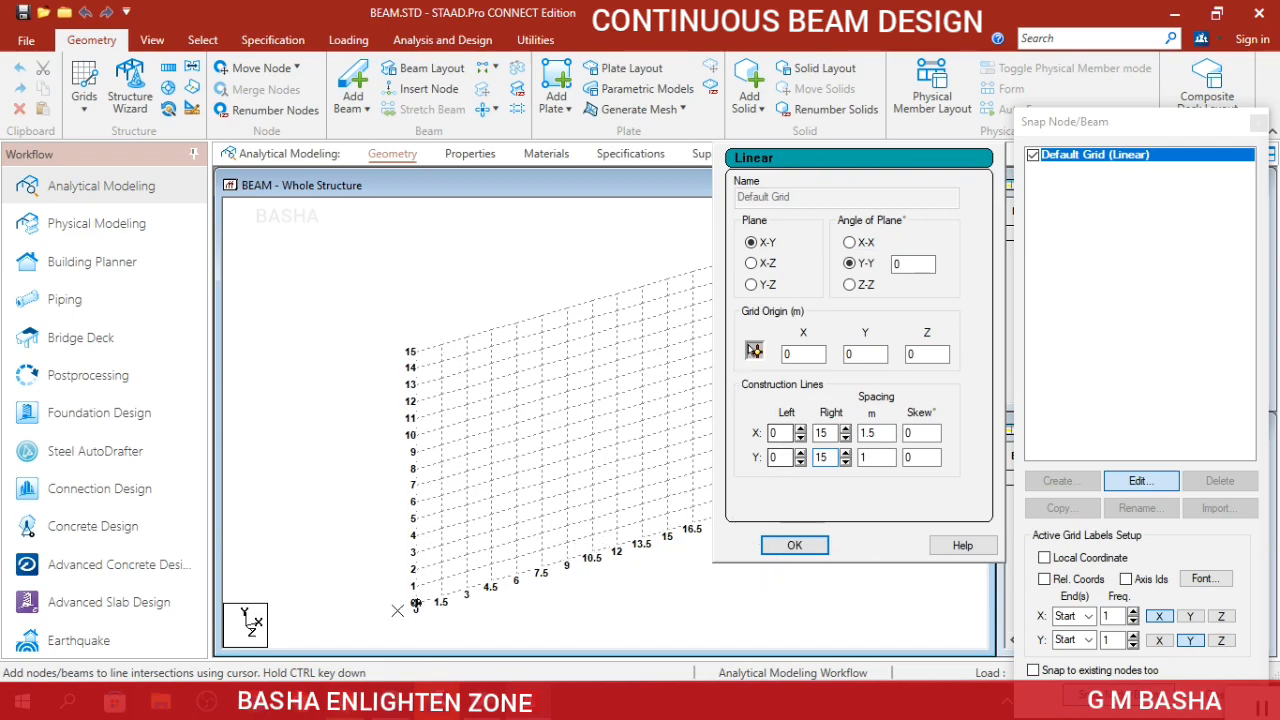
click(794, 545)
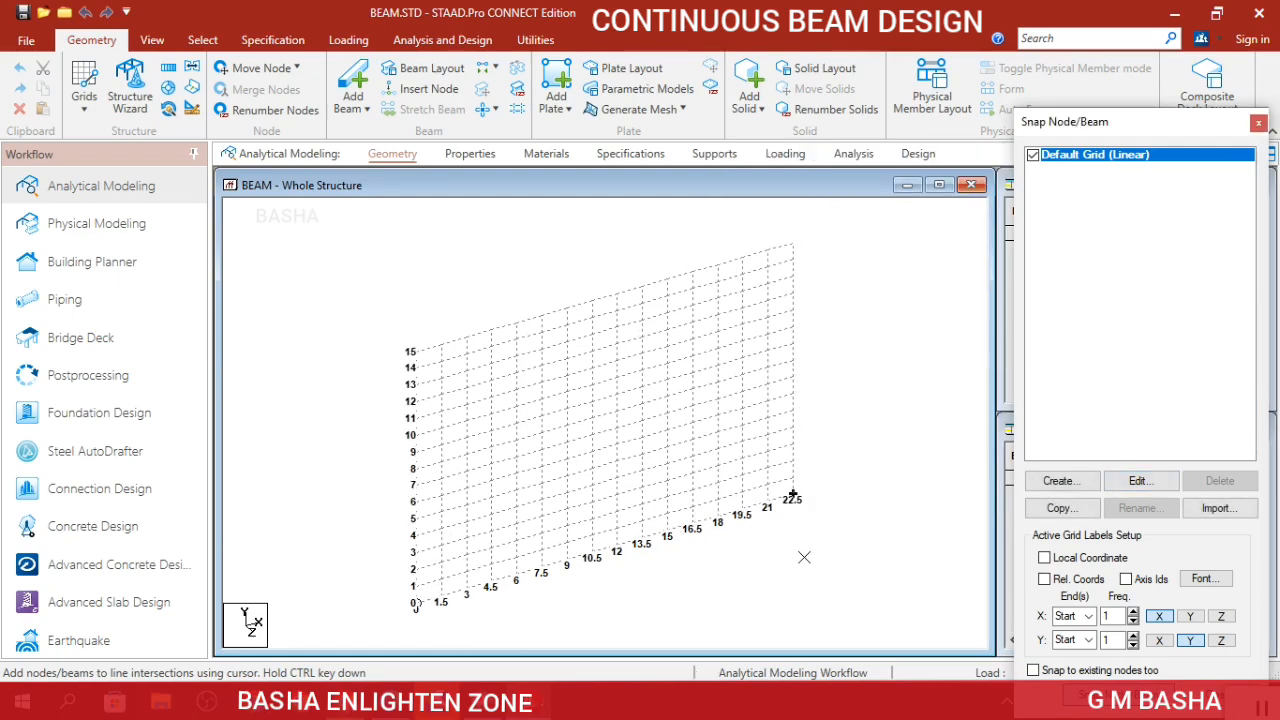
Draw three connected beams along the grid's base line with nodes at X = 0, 6, 10.5 and 18 m.
click(416, 604)
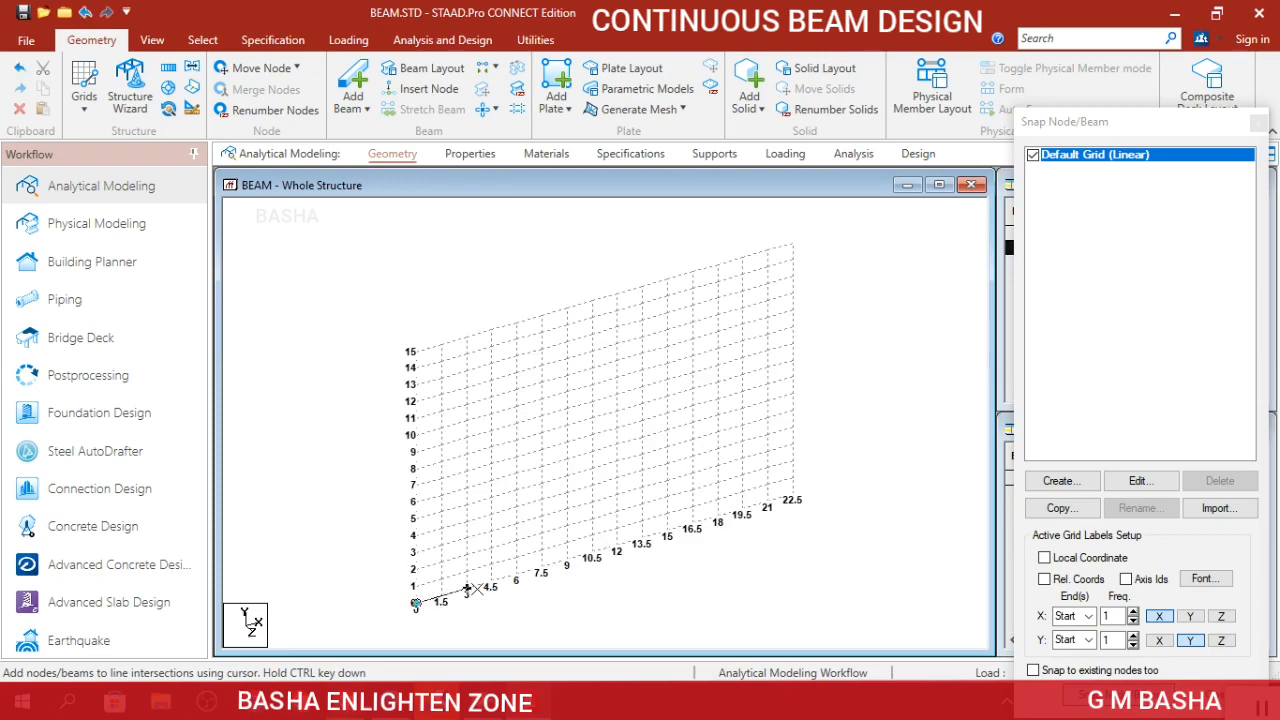
click(511, 584)
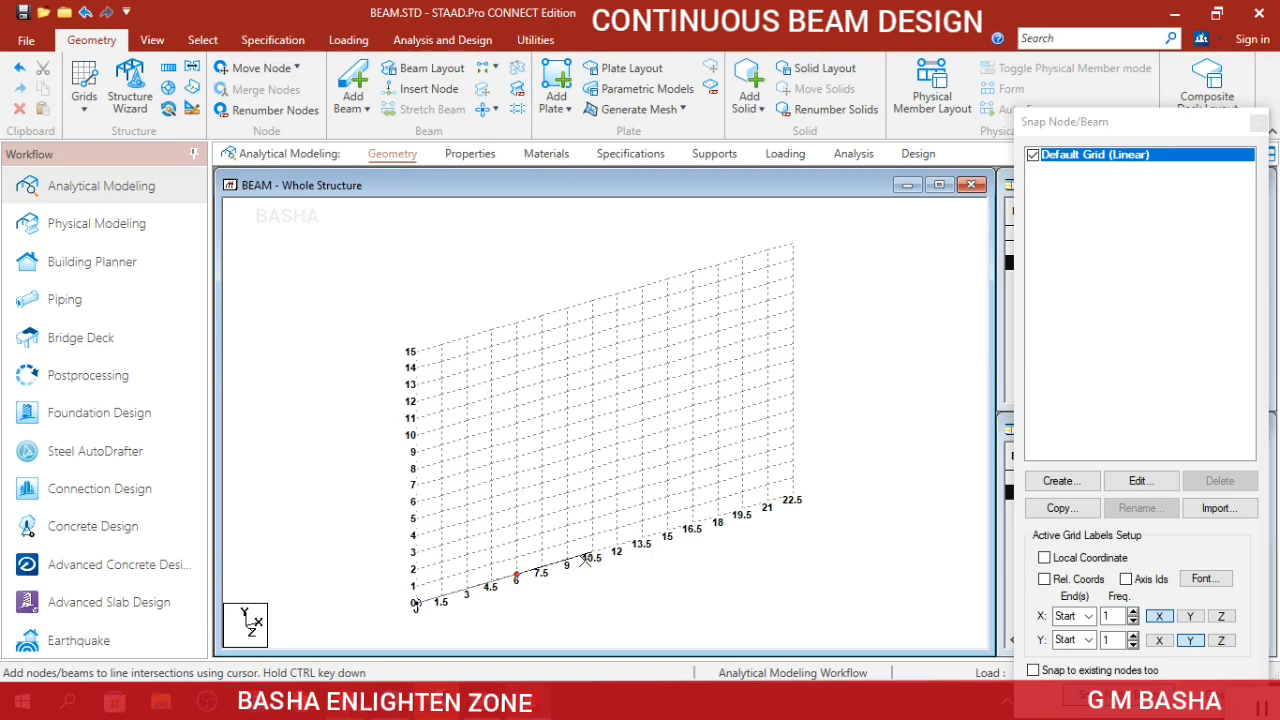
click(590, 554)
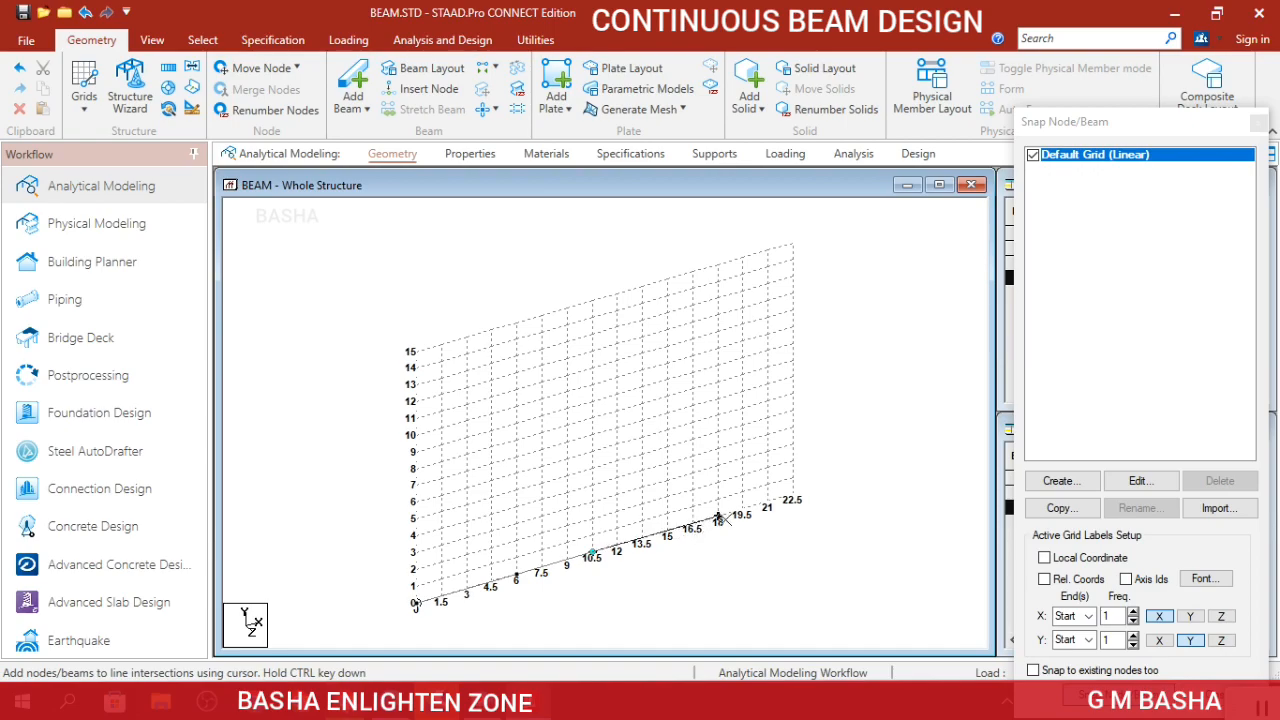
click(719, 517)
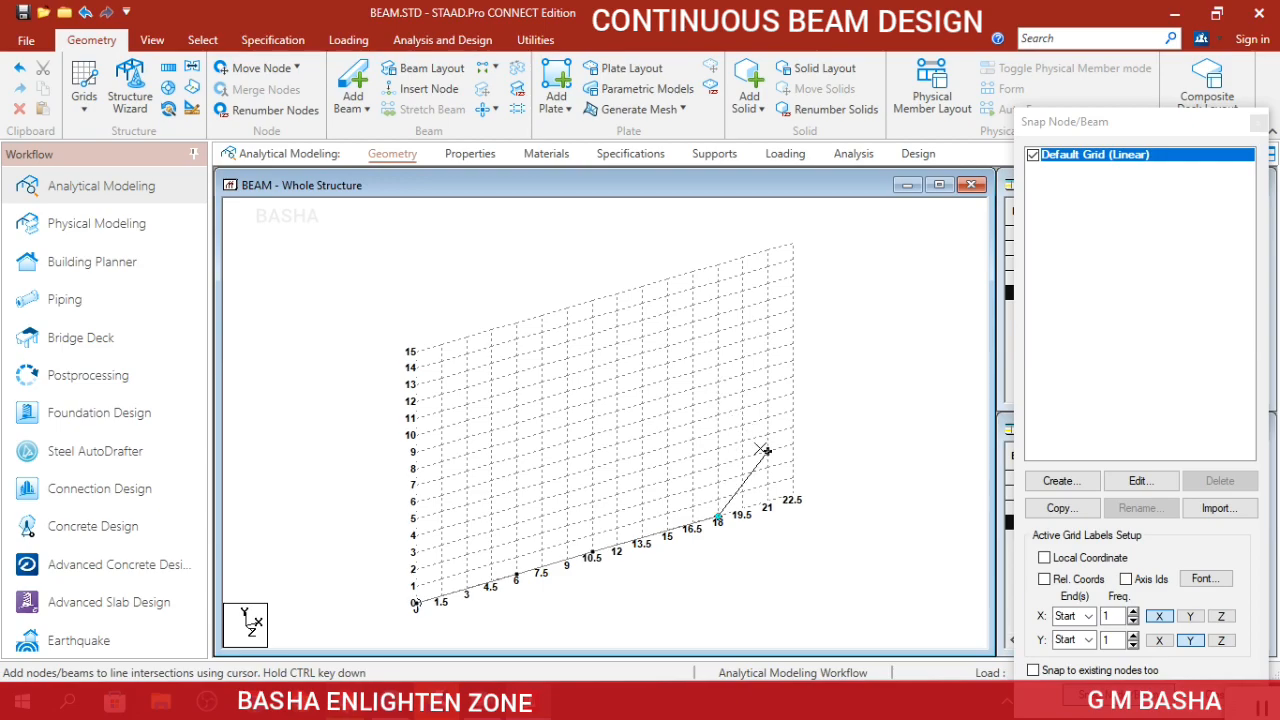
key(Escape)
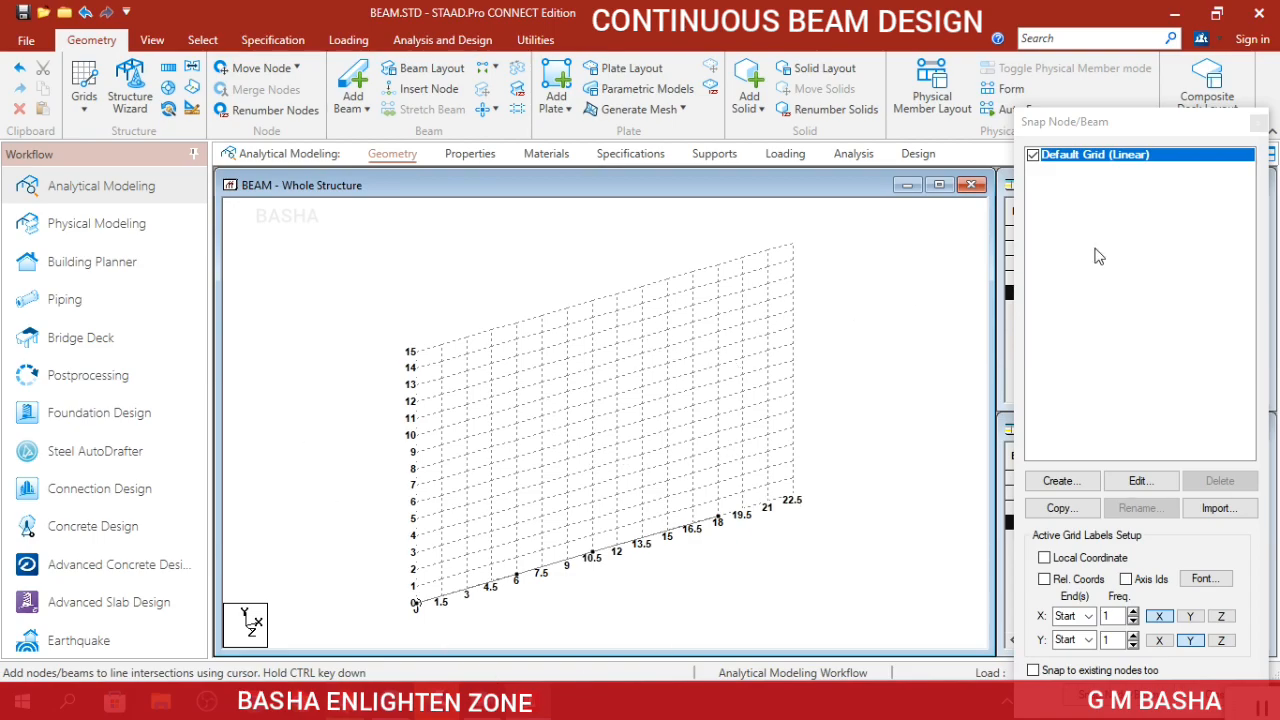
Switch the default grid's display off and on again, and exit the snap beam grid.
click(1033, 156)
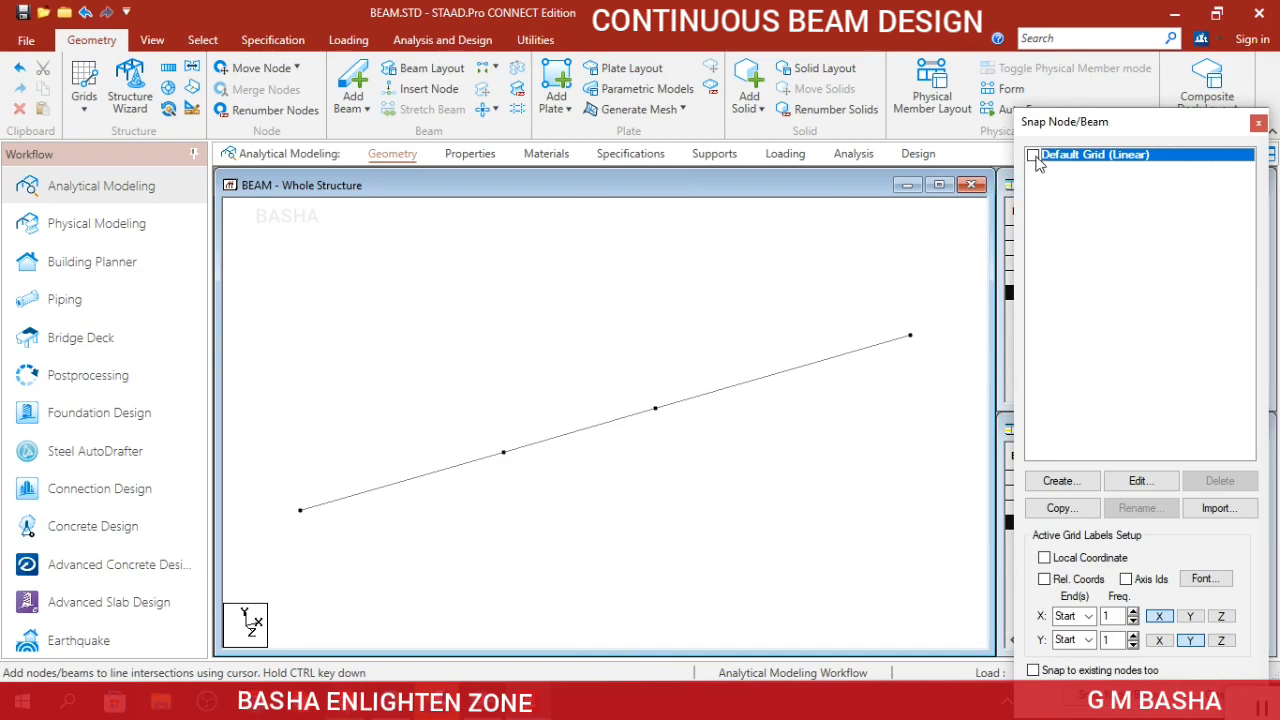
click(1033, 156)
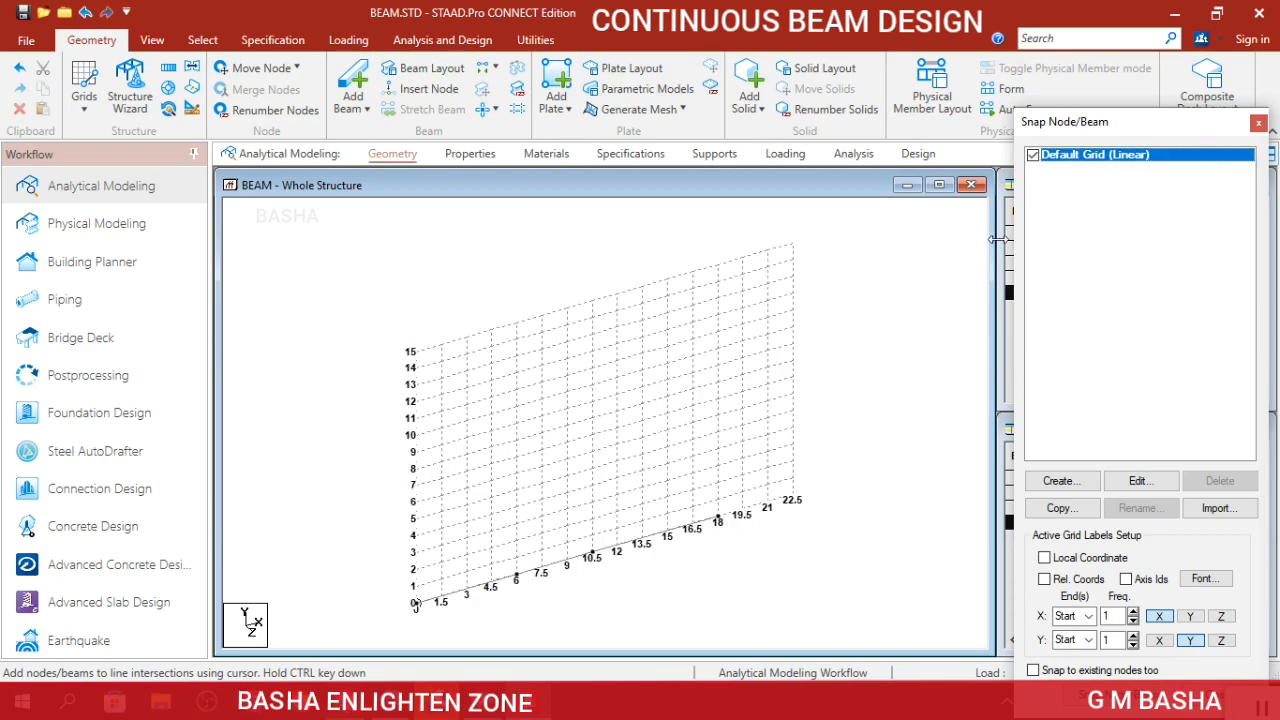
click(95, 110)
click(106, 138)
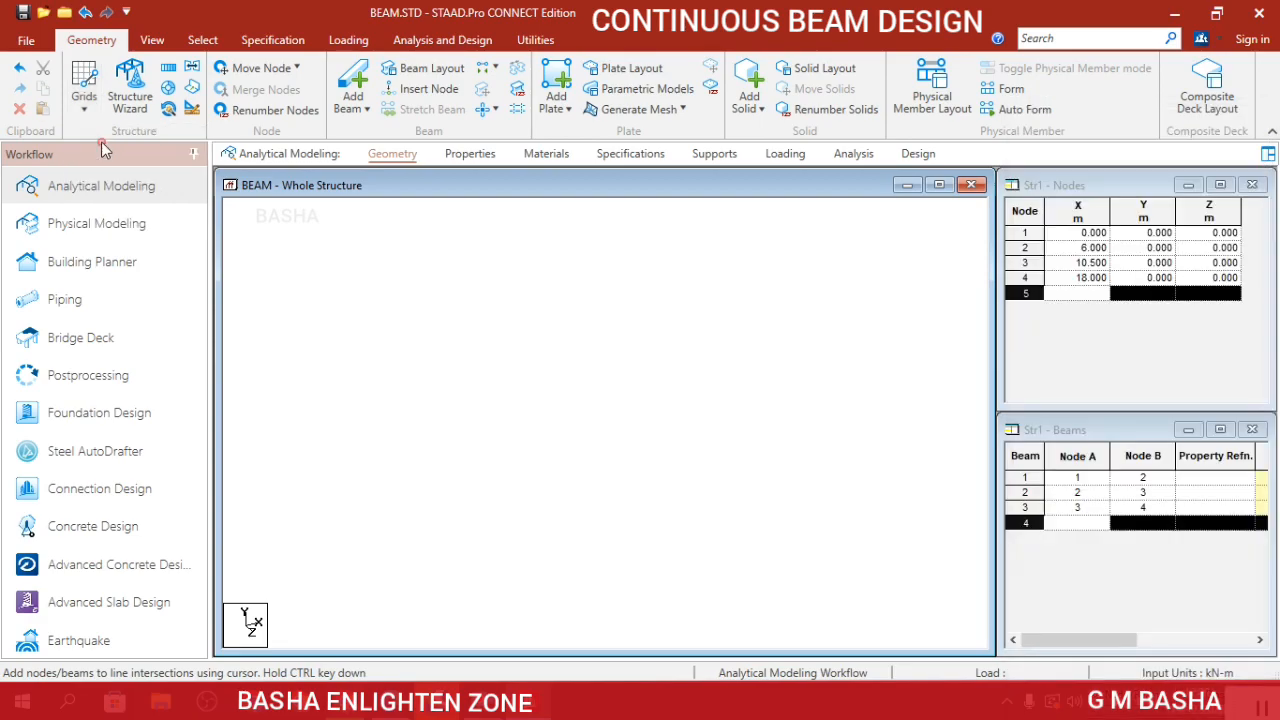
Reopen the snap beam grid and close it again.
click(87, 108)
click(94, 140)
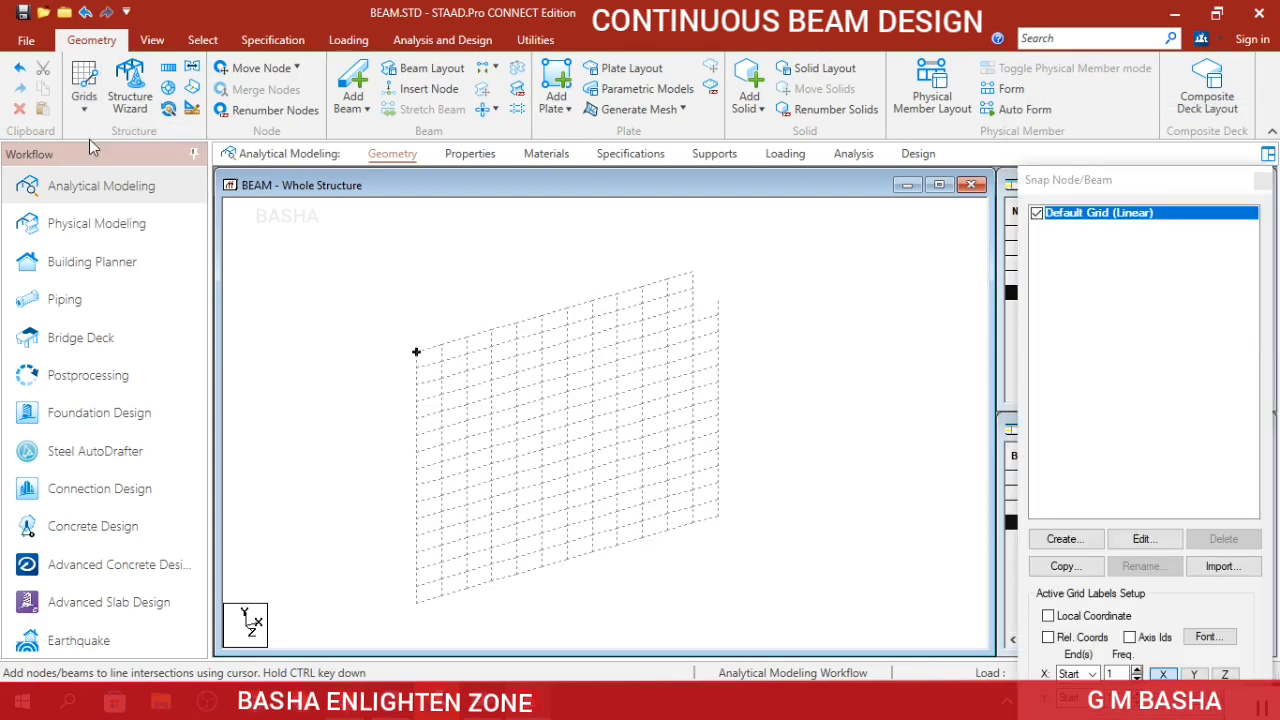
click(90, 108)
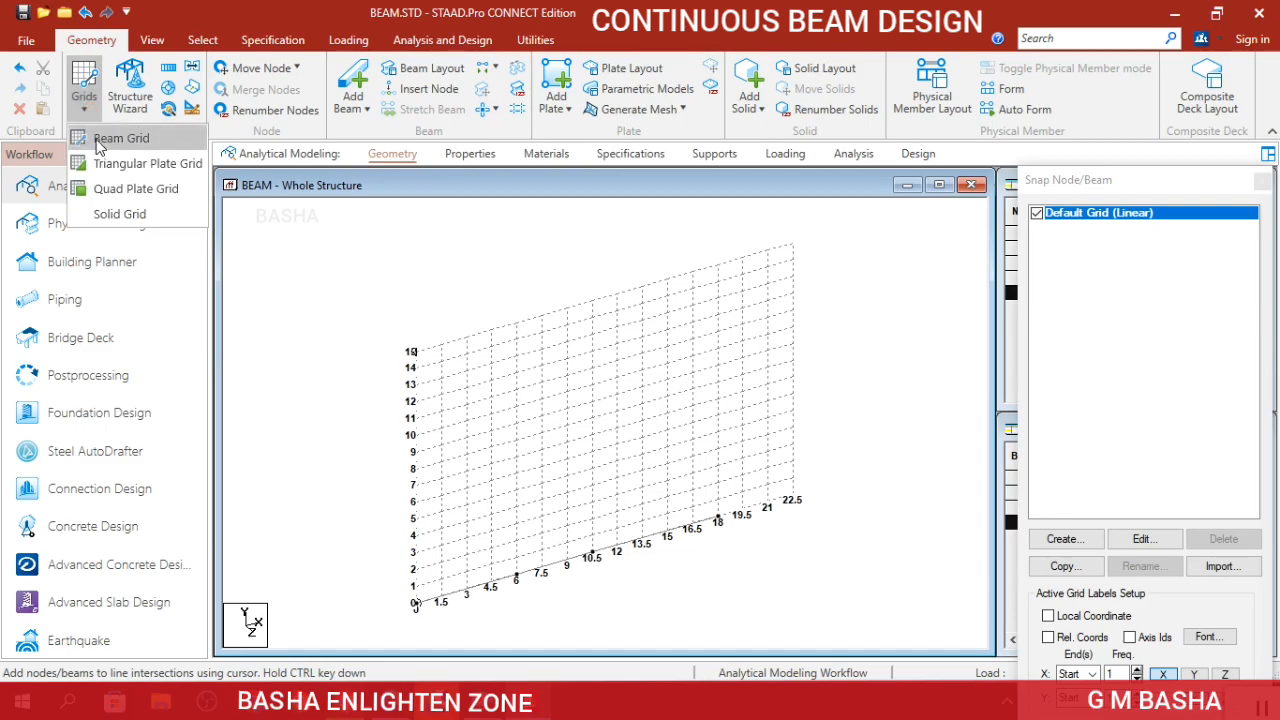
click(110, 139)
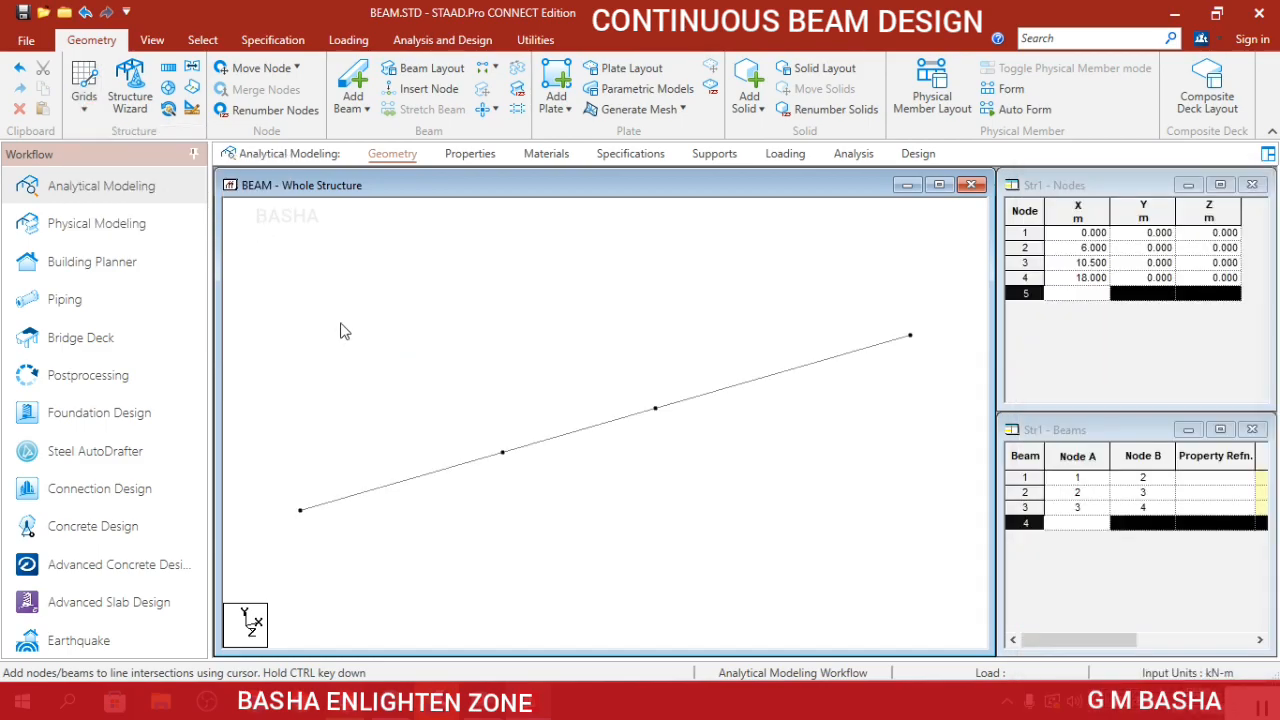
Show the continuous beam in the front view, looking along the Z axis.
scroll(698, 355, down, 2)
click(151, 46)
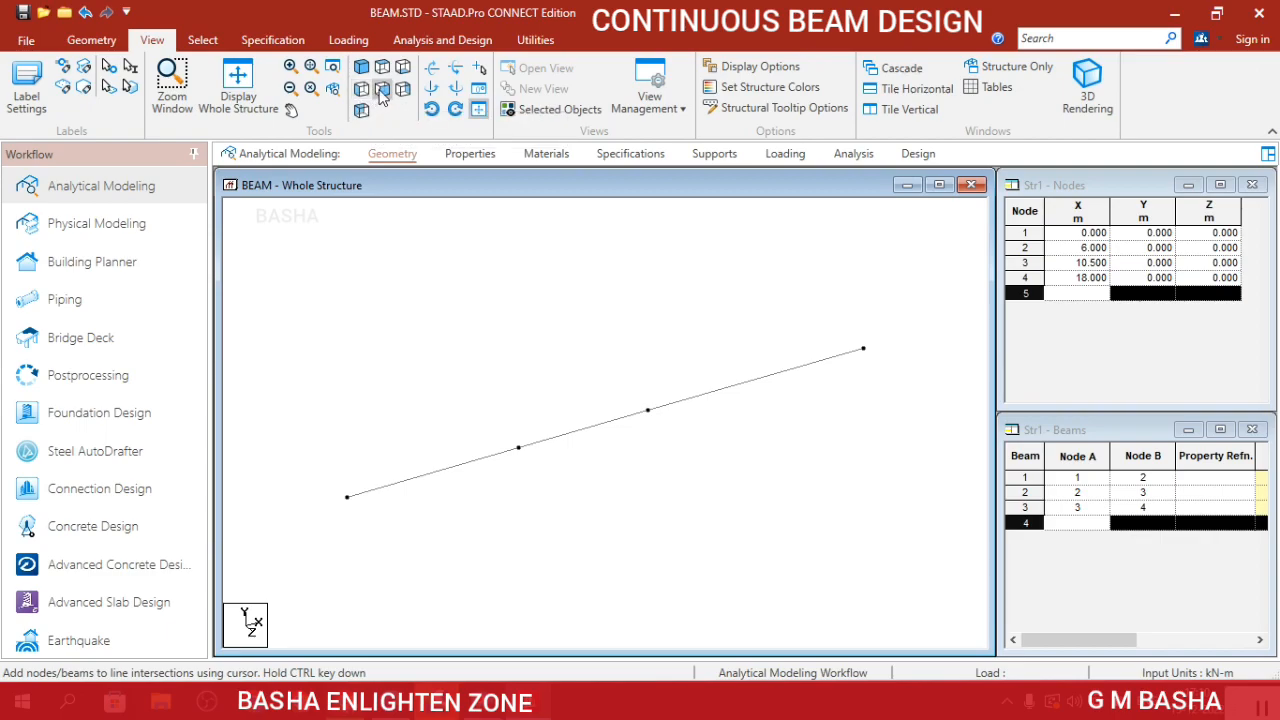
click(382, 92)
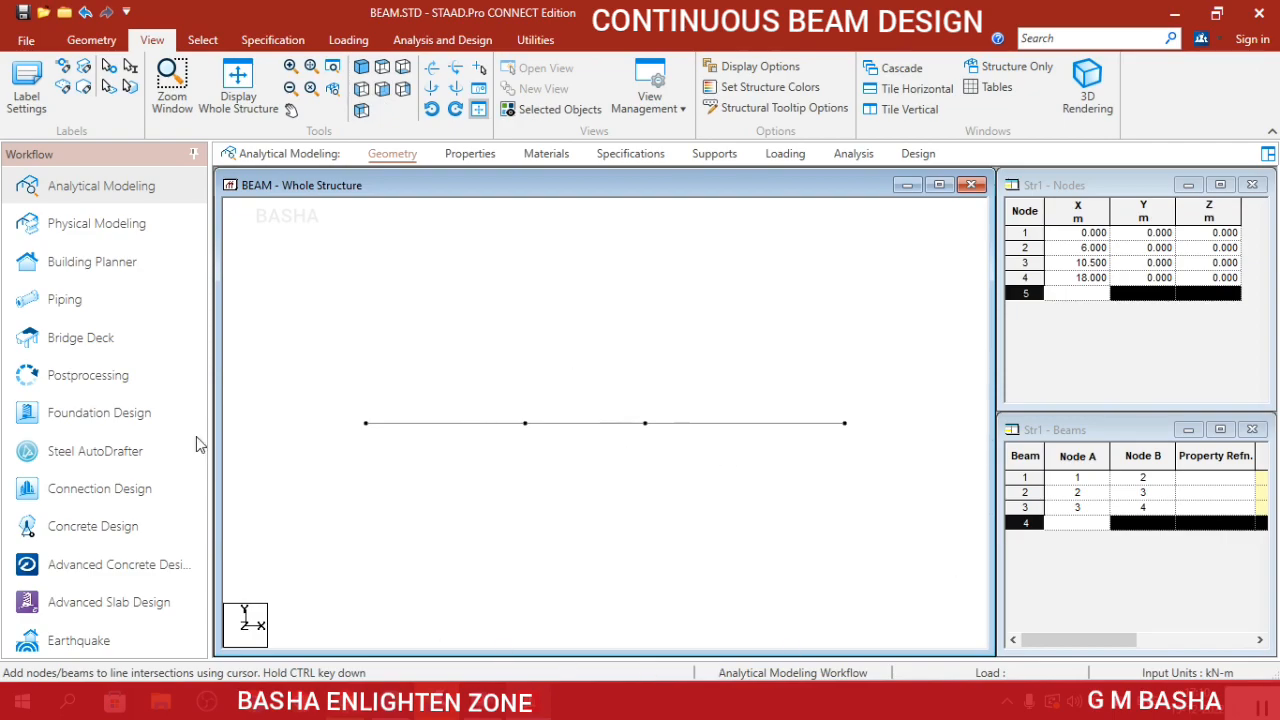
Select the first beam span on its own, followed by all three spans with a selection window.
click(215, 37)
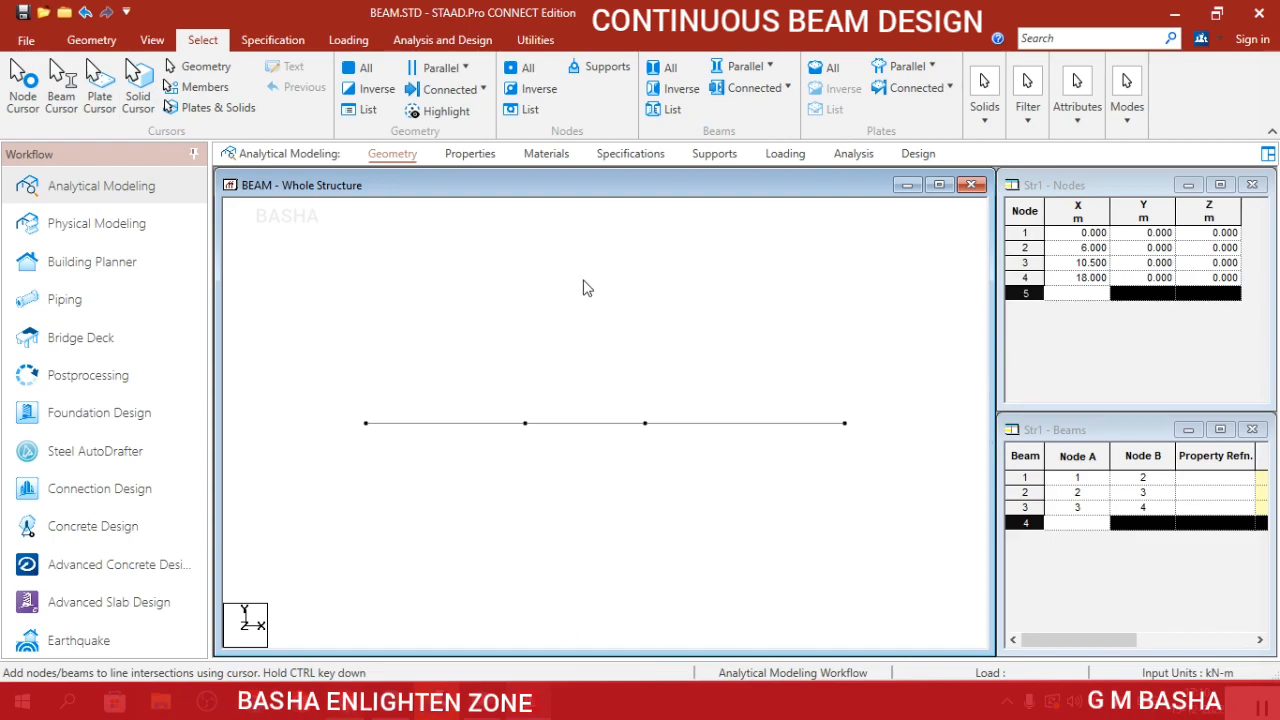
click(440, 426)
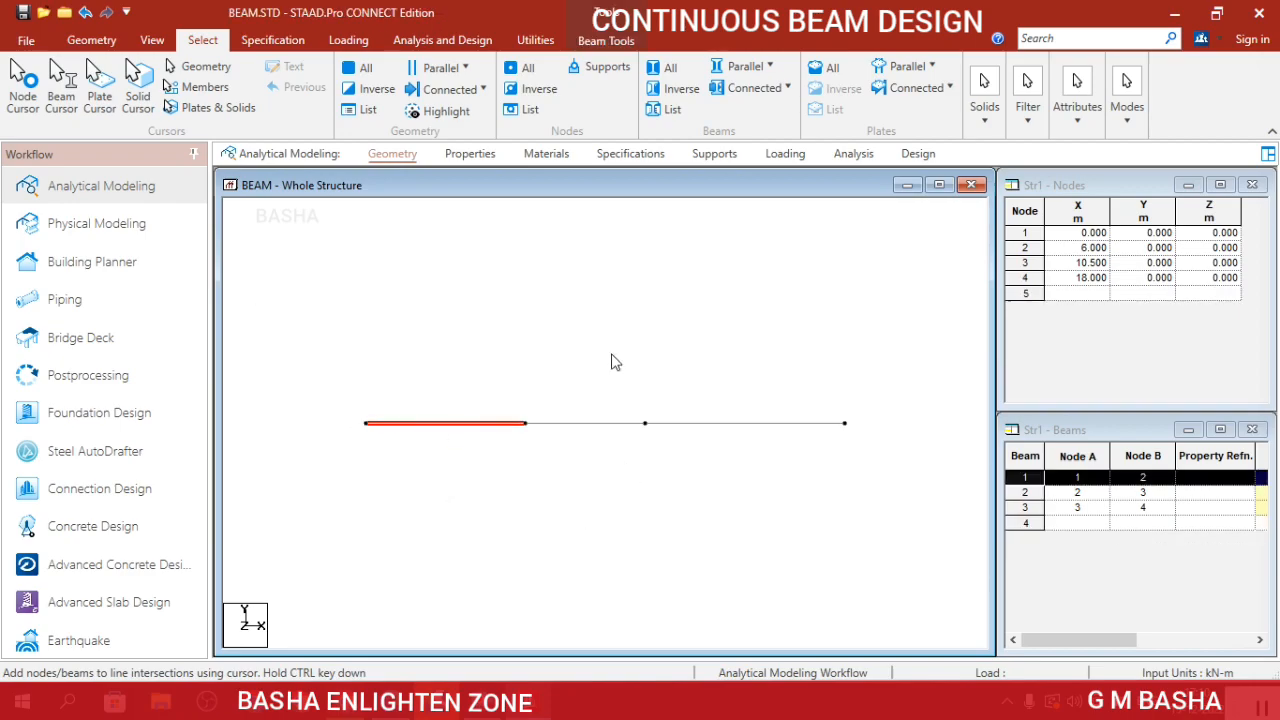
drag(289, 319, 936, 557)
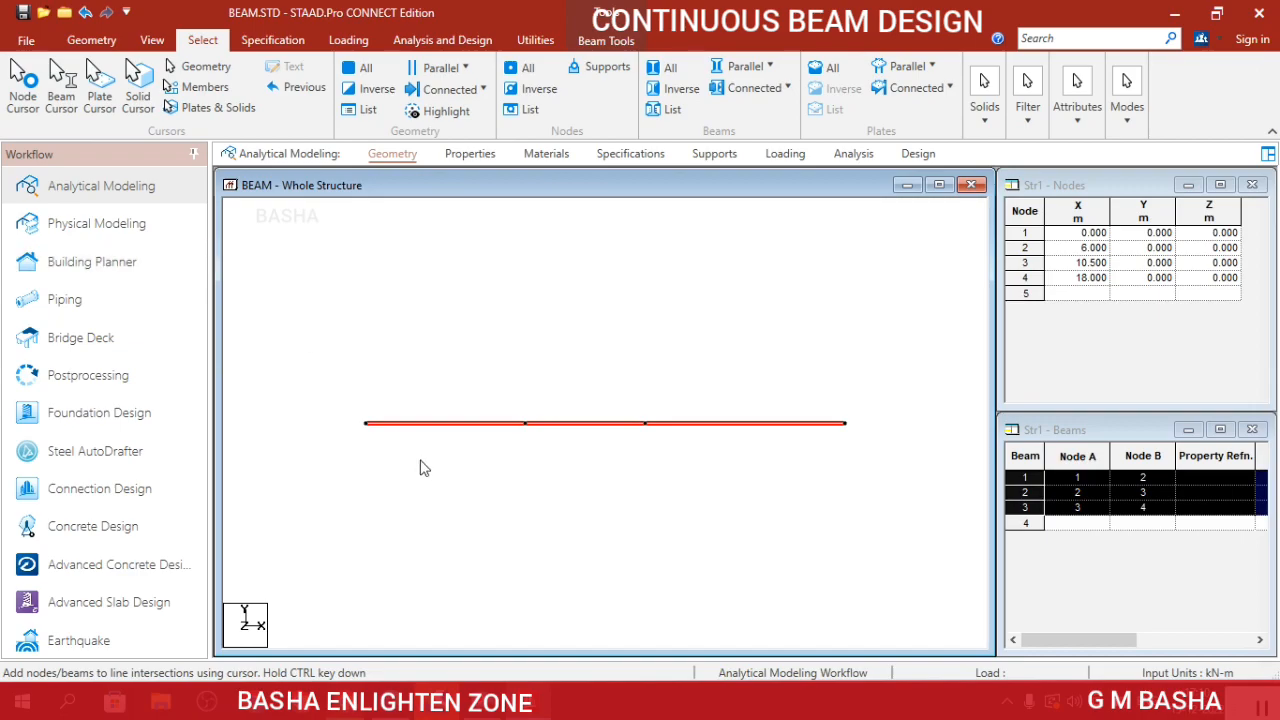
Select all four nodes with the Node Cursor, select all the beams instead, and clear the selection.
click(26, 94)
drag(272, 310, 911, 583)
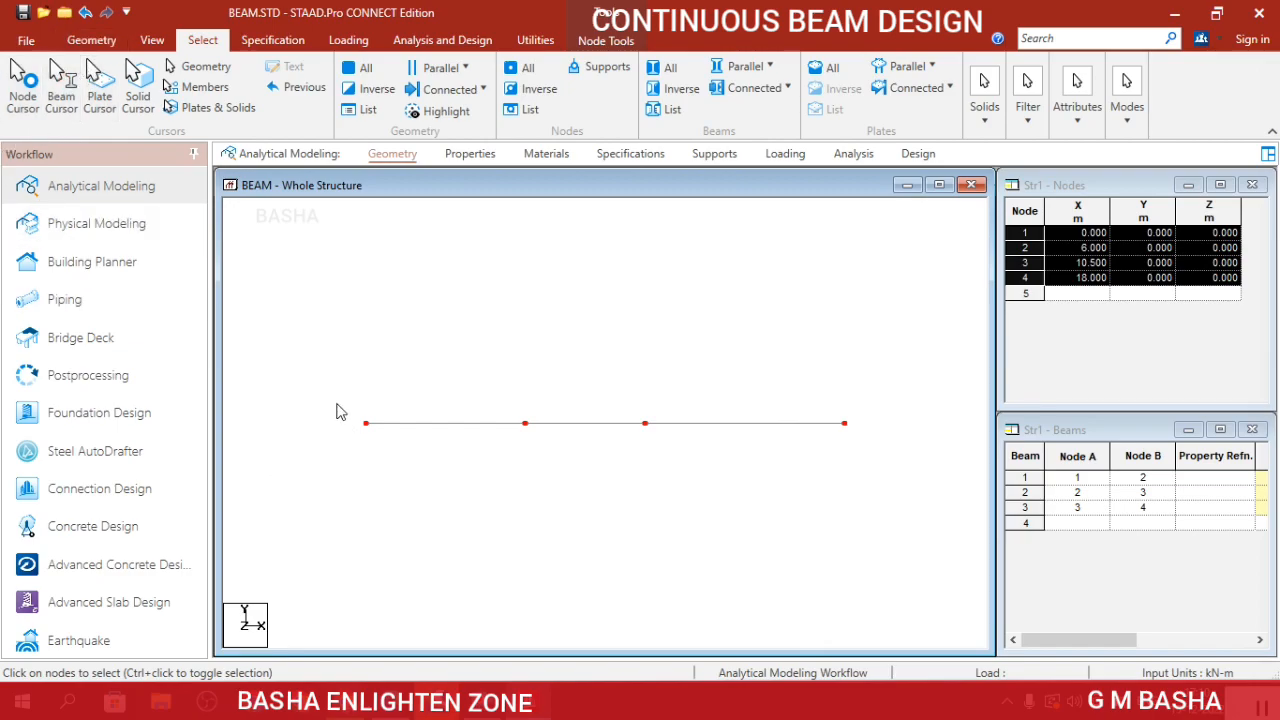
drag(299, 306, 921, 563)
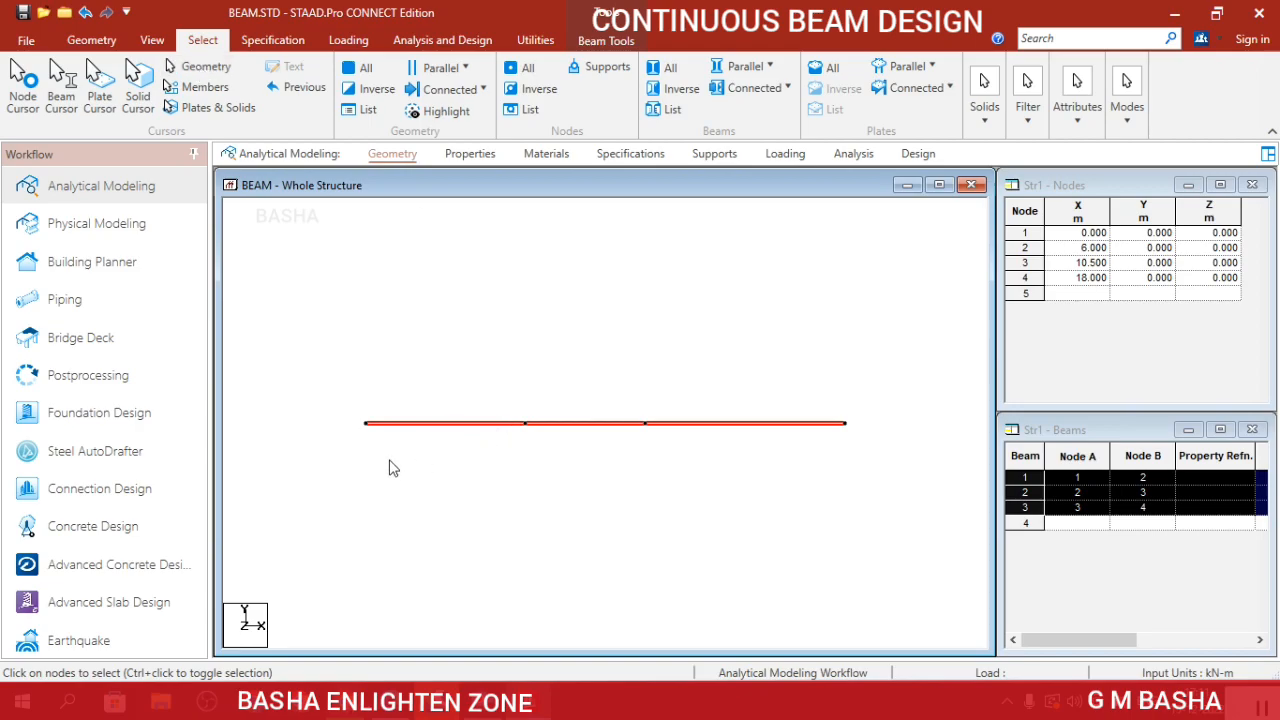
click(356, 346)
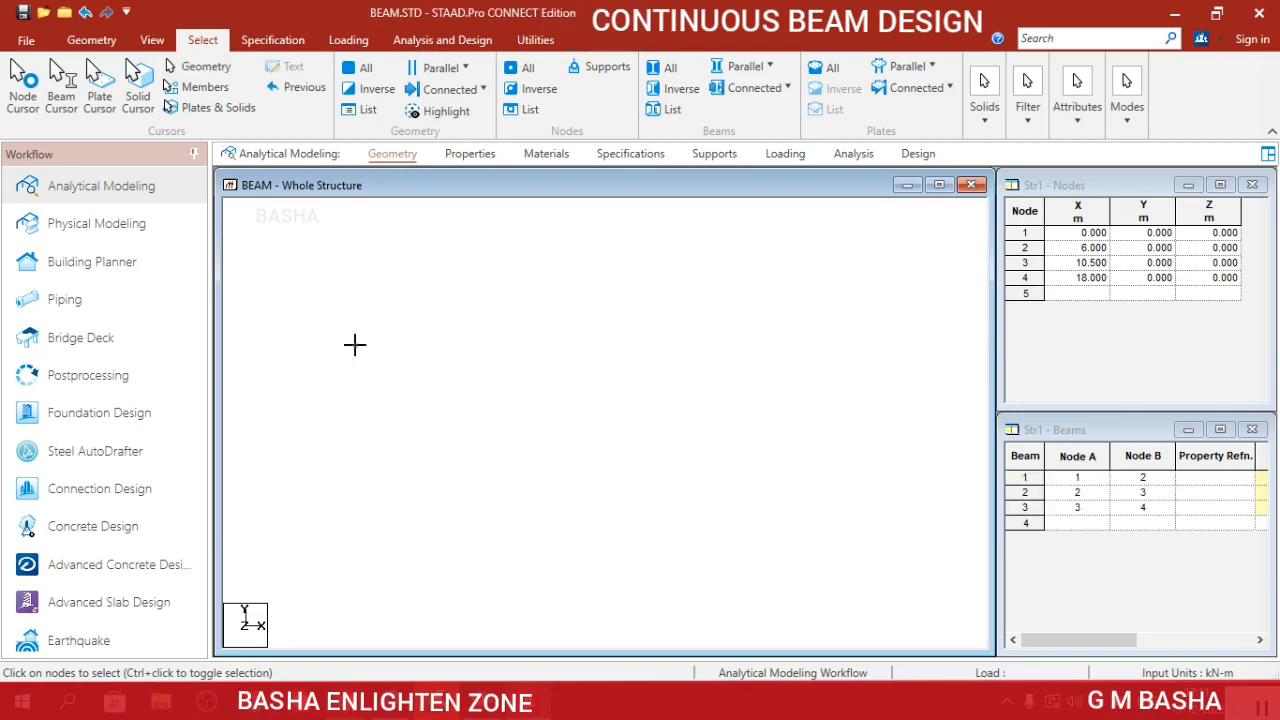
Select the beams and nodes of the whole structure together with a selection window, and clear the selection.
click(224, 80)
drag(286, 337, 930, 563)
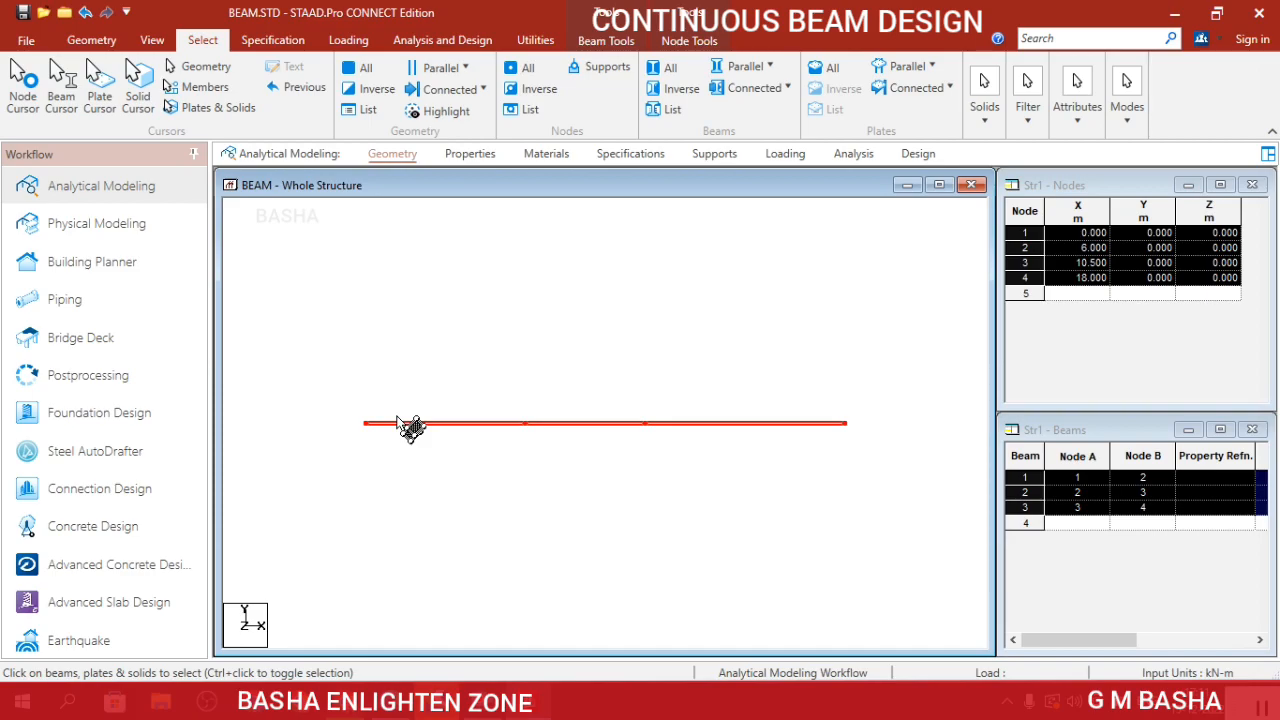
click(497, 331)
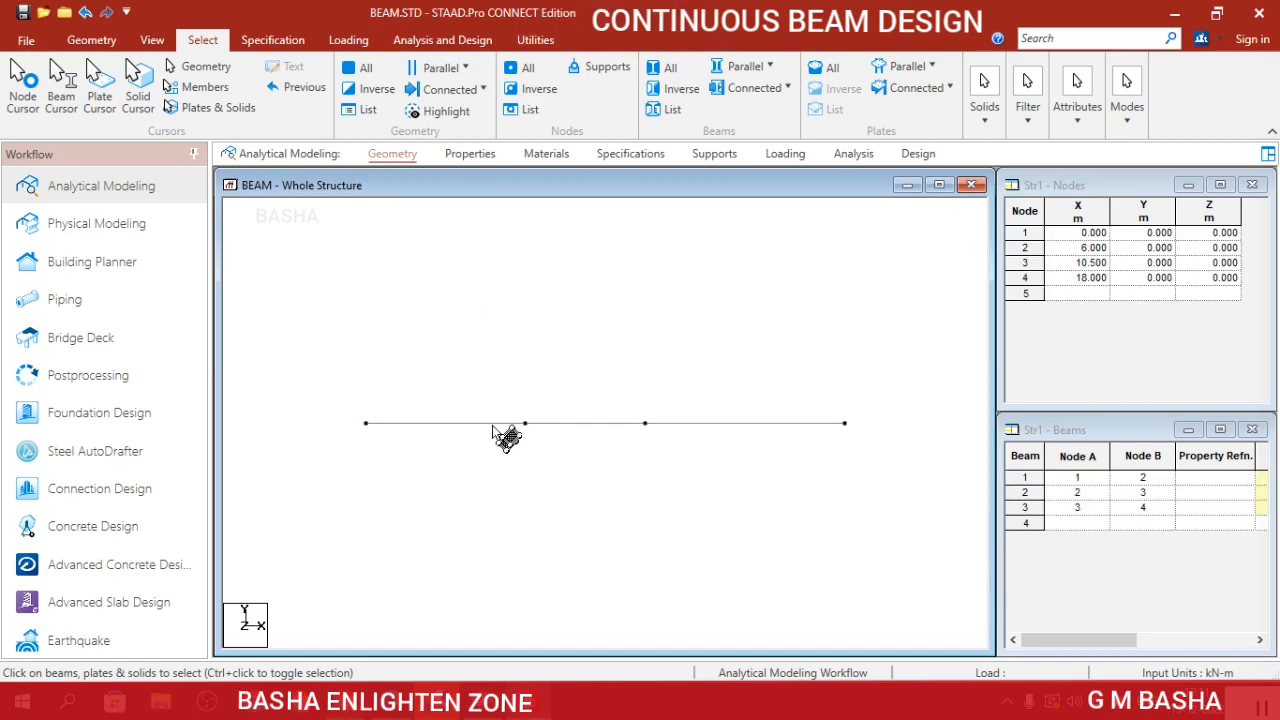
Create a fixed support definition for the structure, with all forces and moments restrained.
click(714, 154)
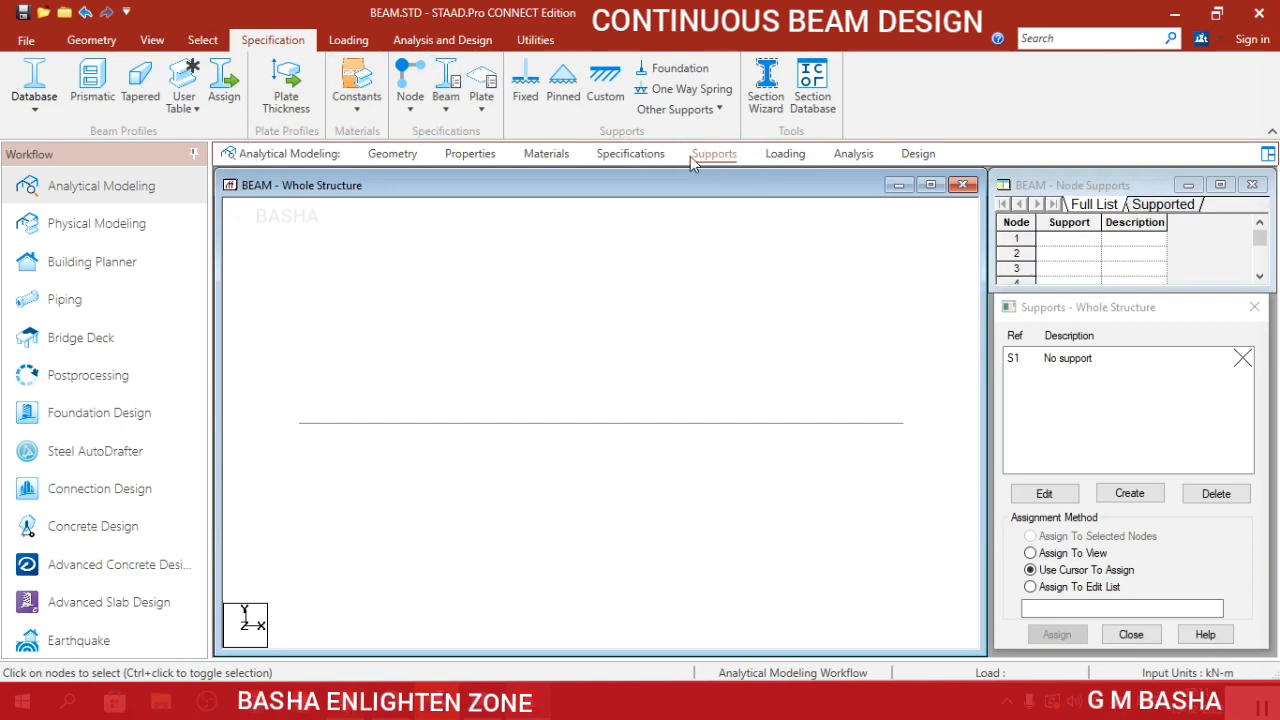
drag(1155, 320, 1144, 239)
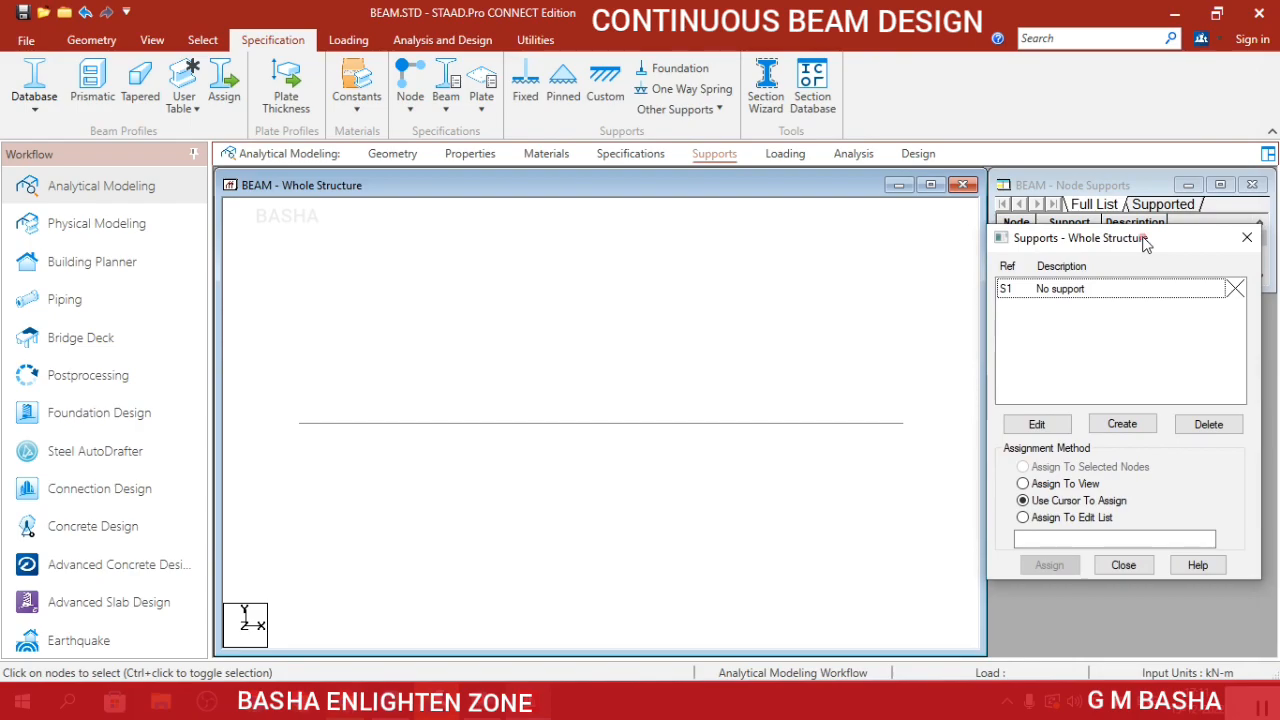
click(1135, 430)
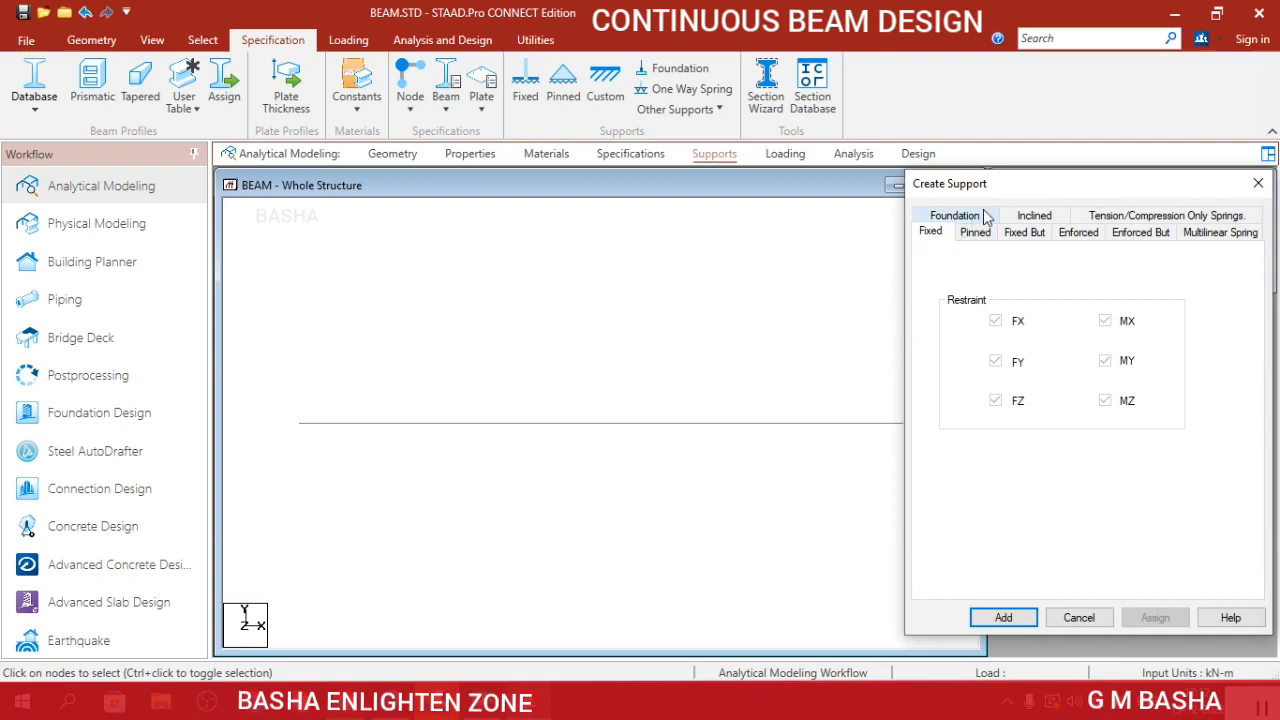
drag(1042, 180, 574, 131)
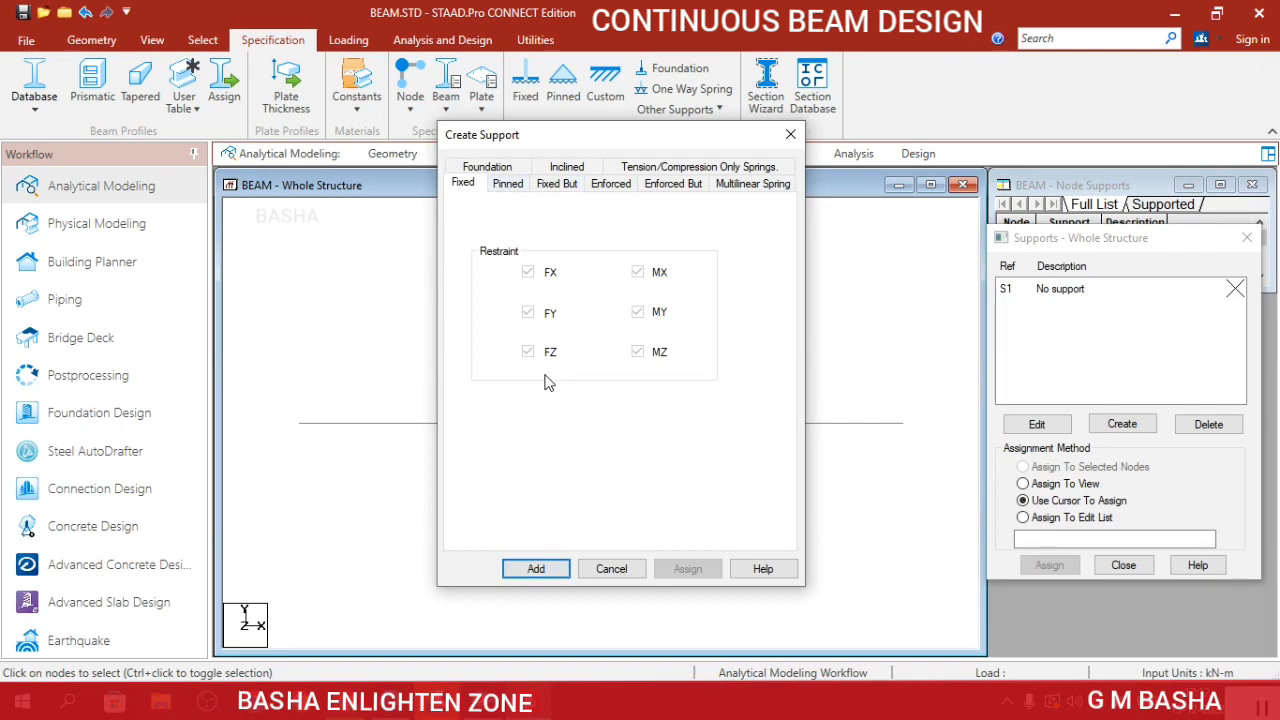
click(536, 569)
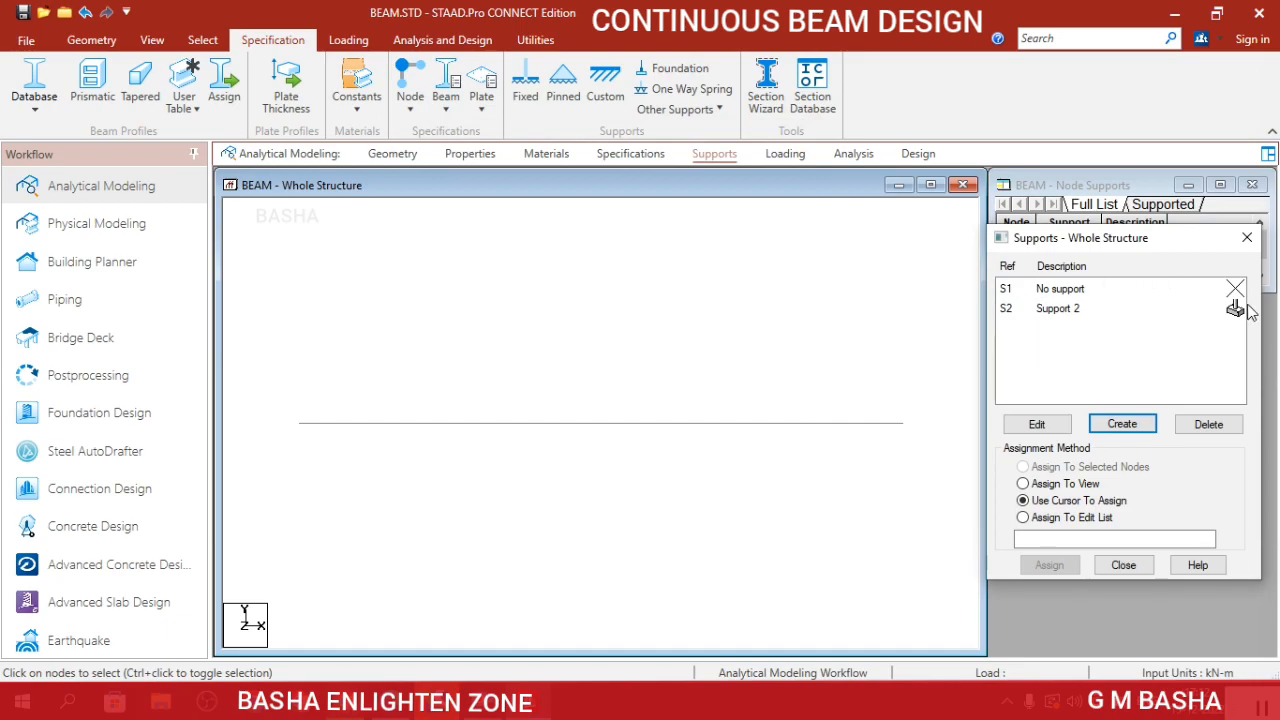
Create a pinned support definition in addition to the fixed one.
click(1130, 425)
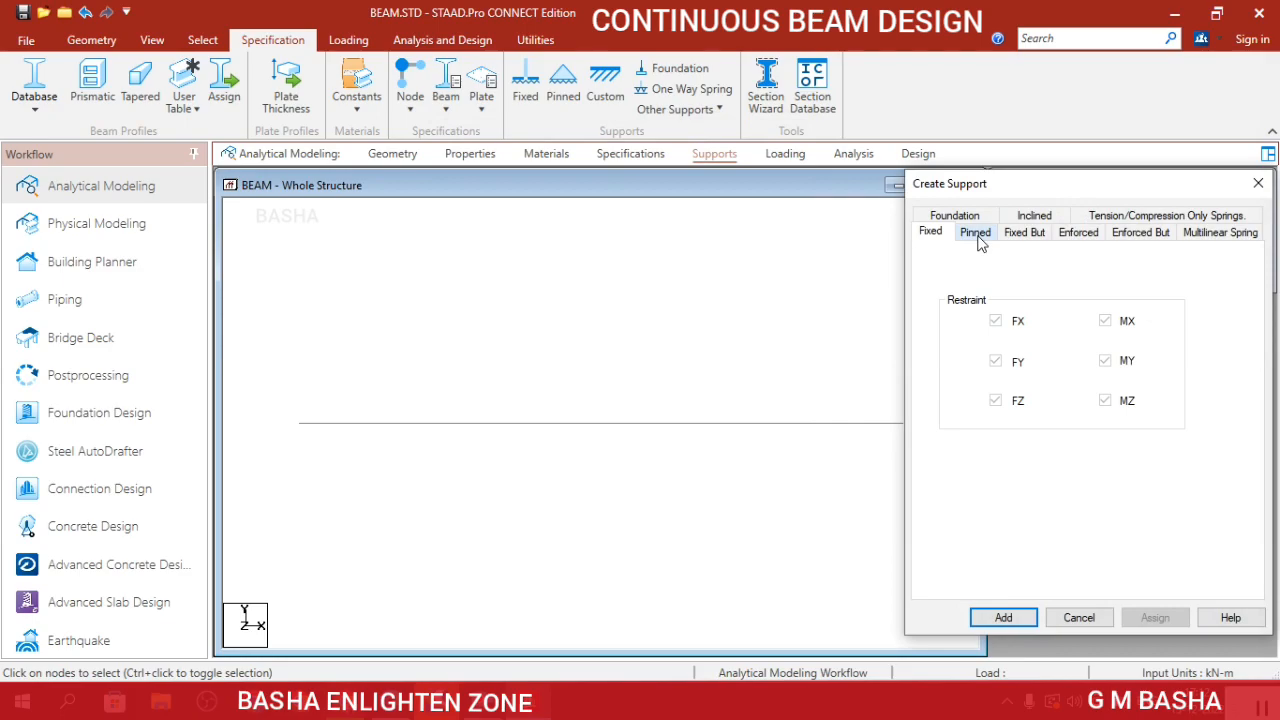
click(976, 234)
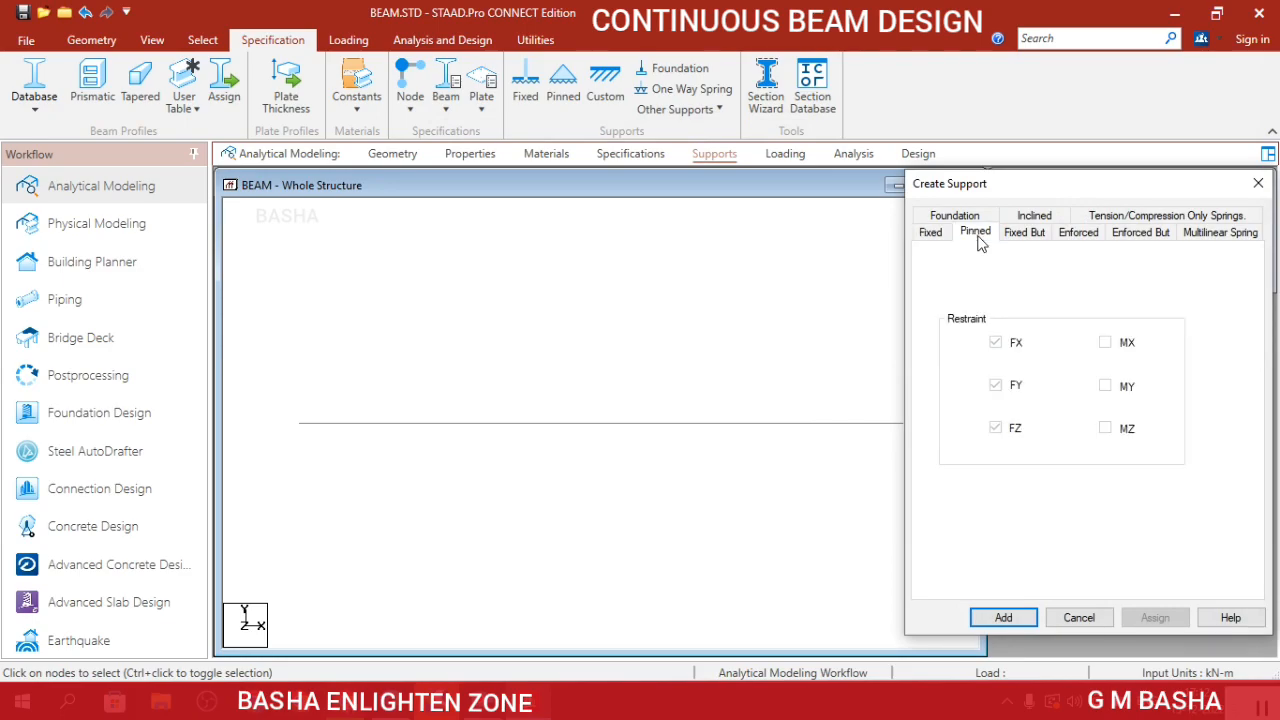
click(1004, 620)
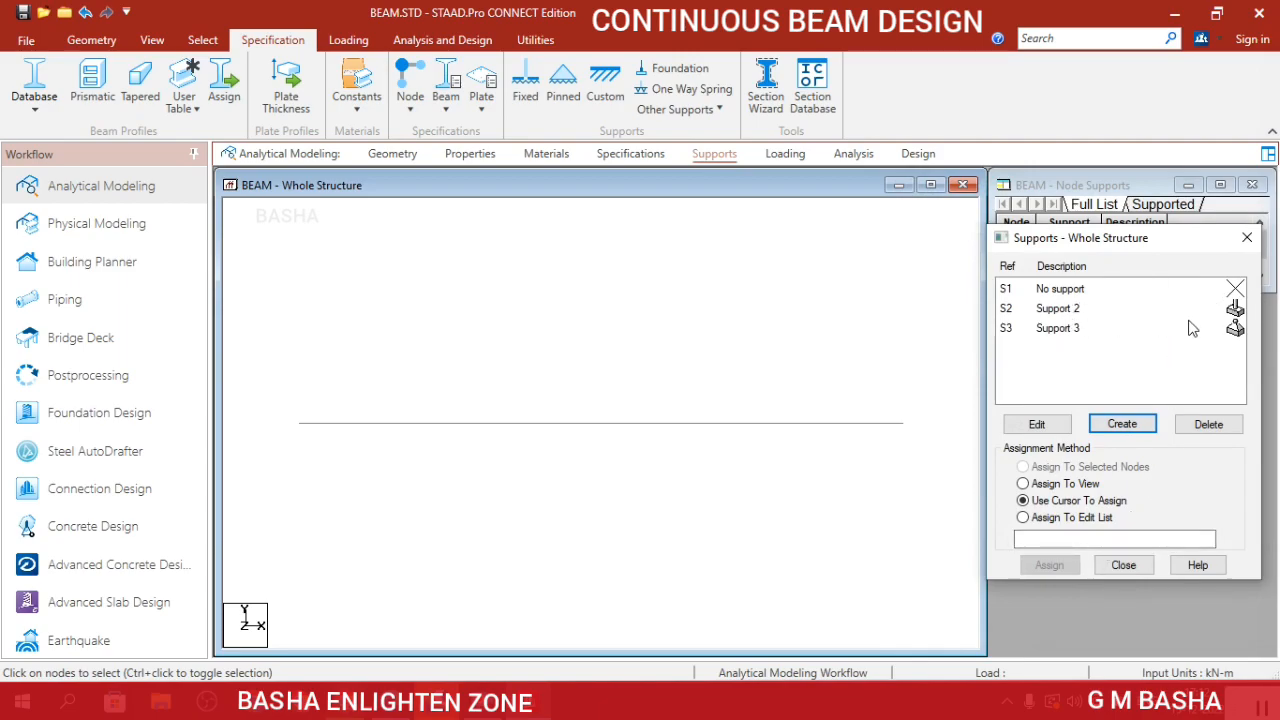
Assign the fixed support S2 to the selected node at the beam's left end.
click(1079, 312)
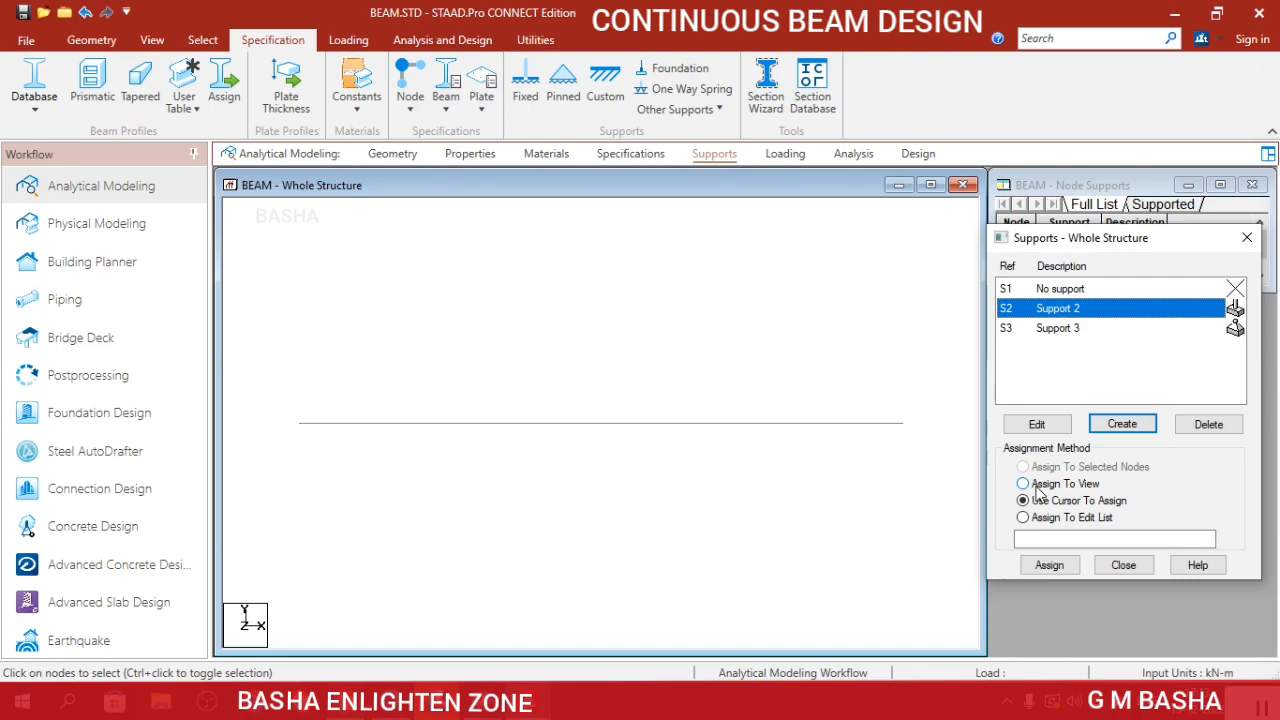
click(150, 42)
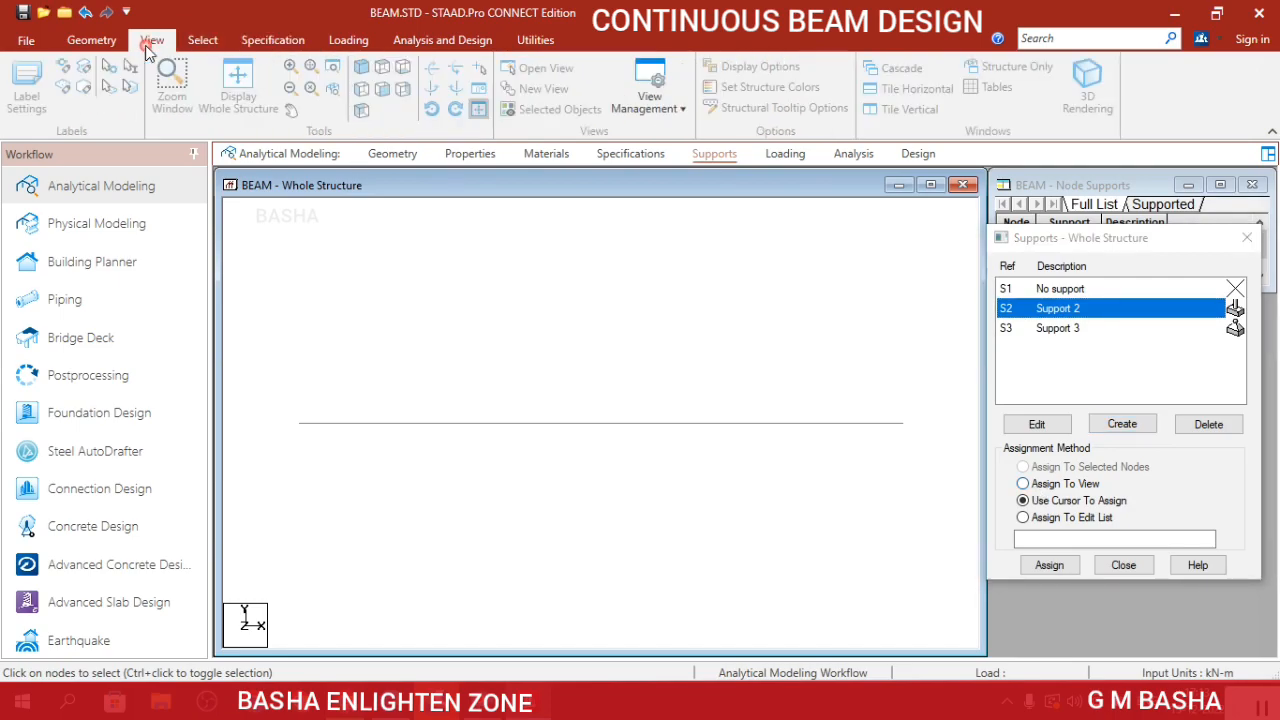
click(184, 44)
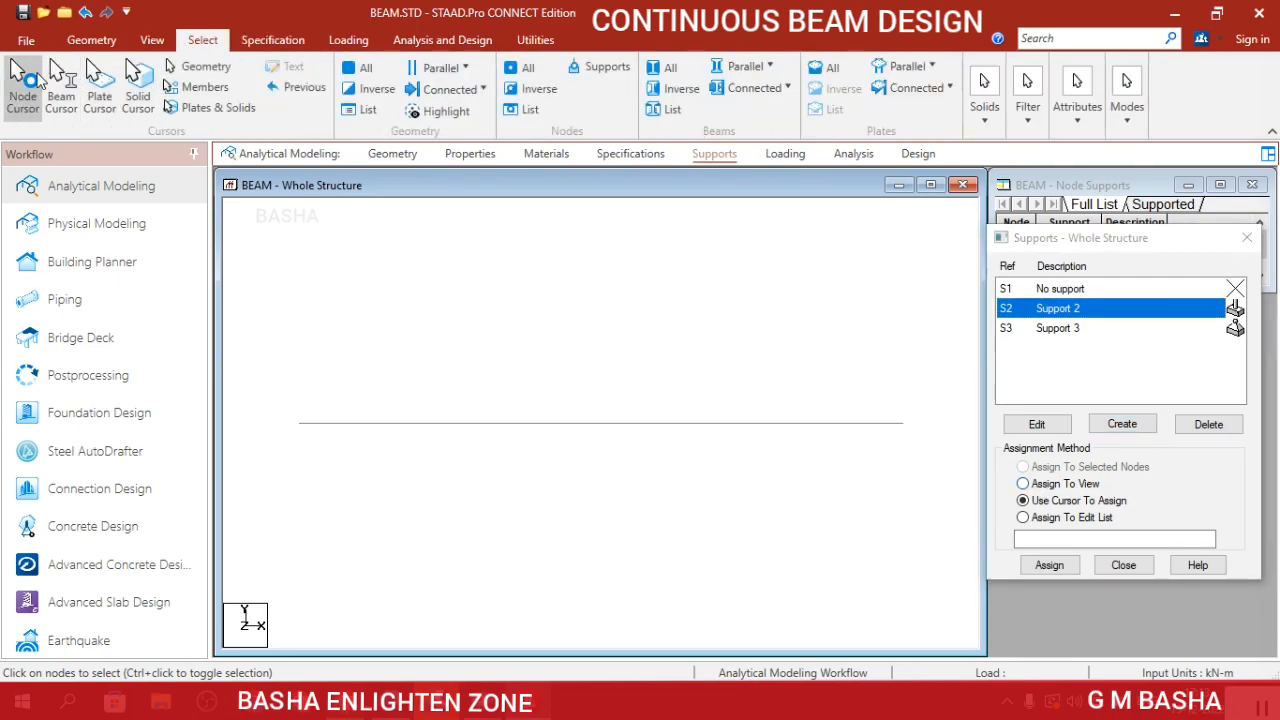
drag(251, 403, 383, 514)
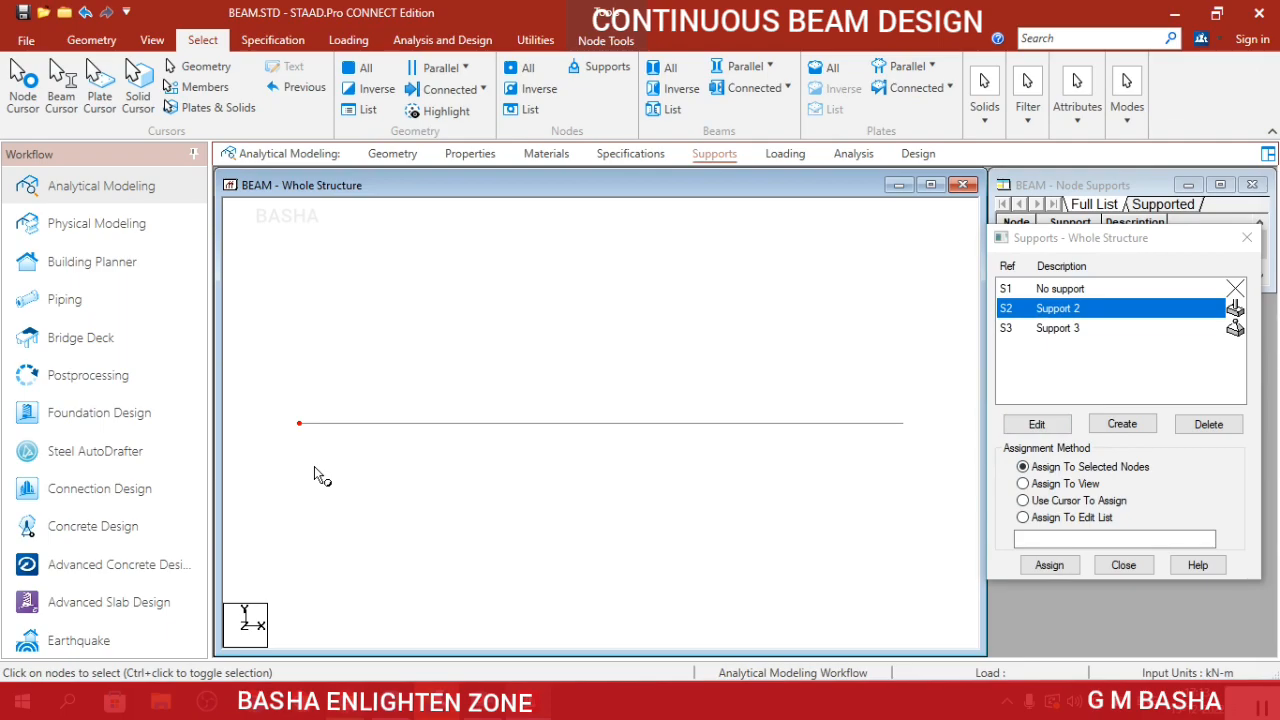
click(1045, 567)
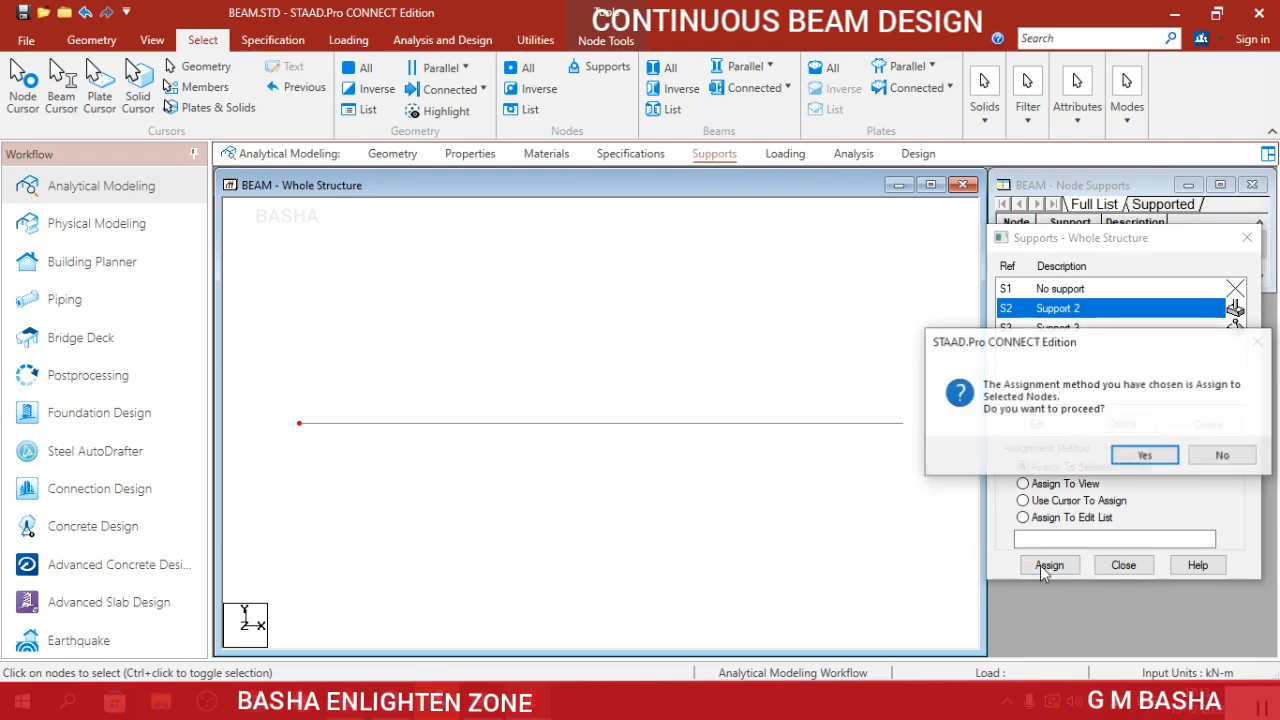
click(1144, 456)
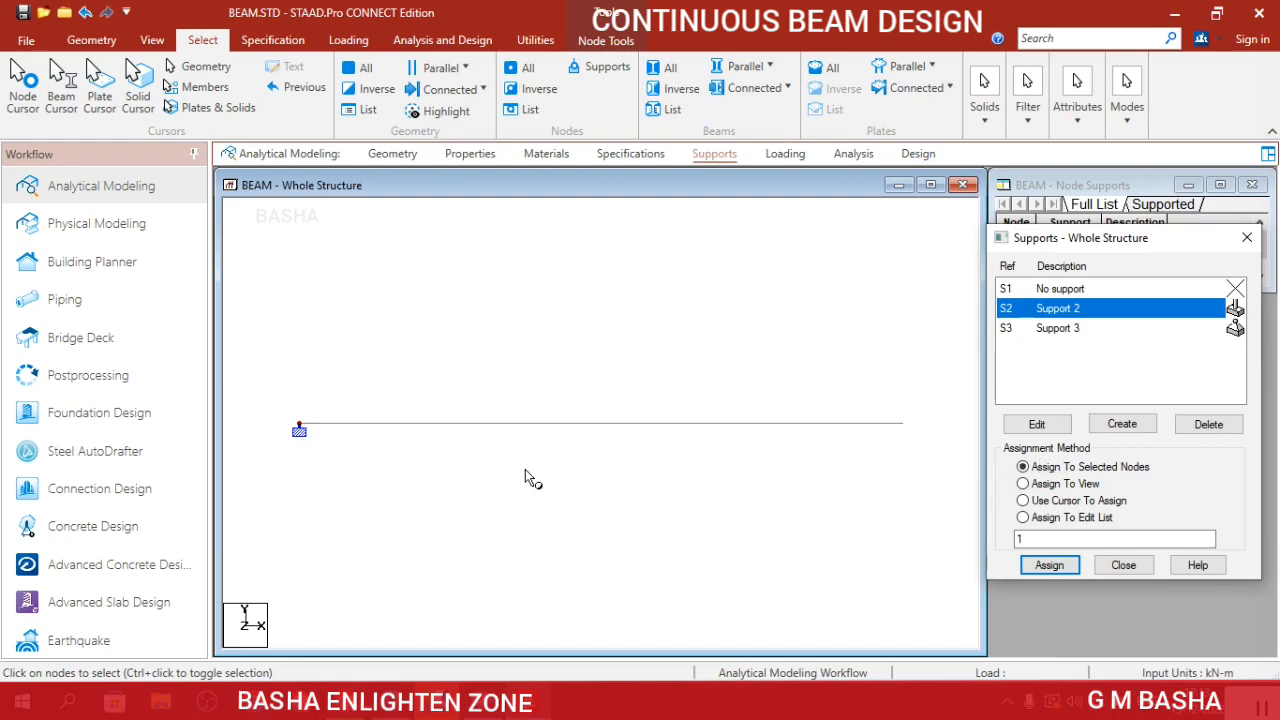
Assign the pinned support S3 to the beam's second node using the Use Cursor To Assign method.
drag(451, 366, 594, 485)
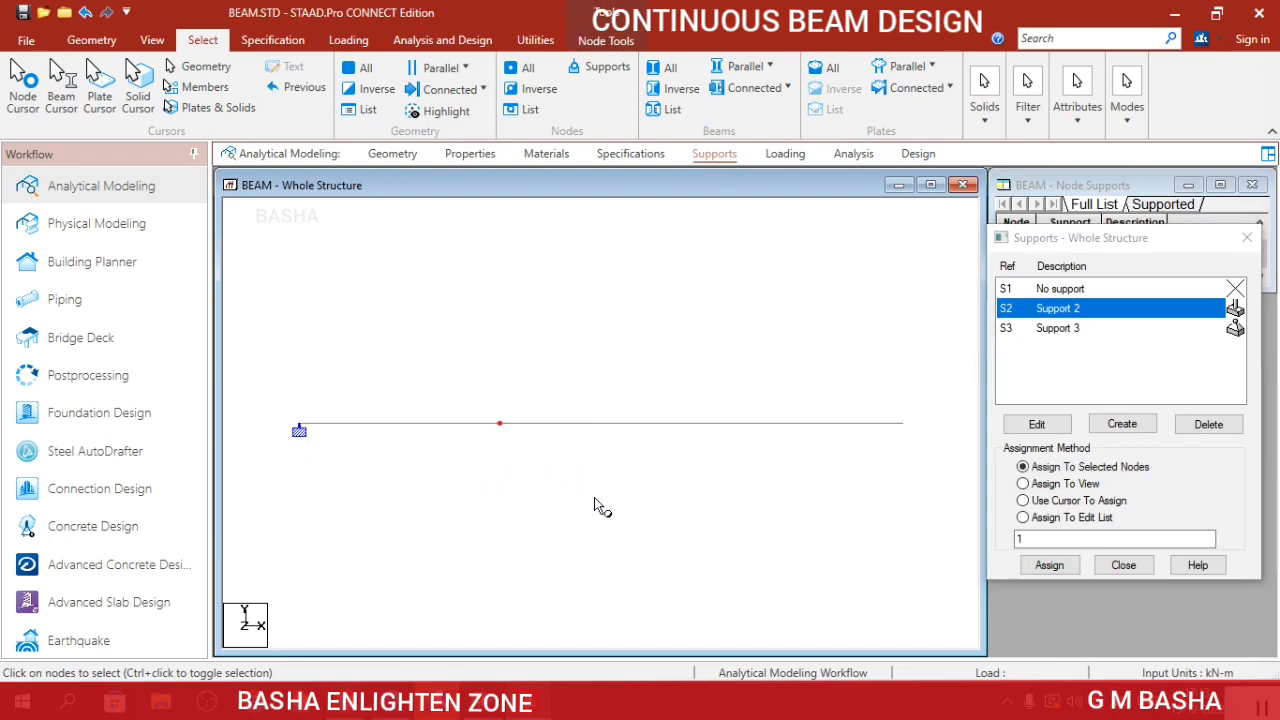
click(1066, 334)
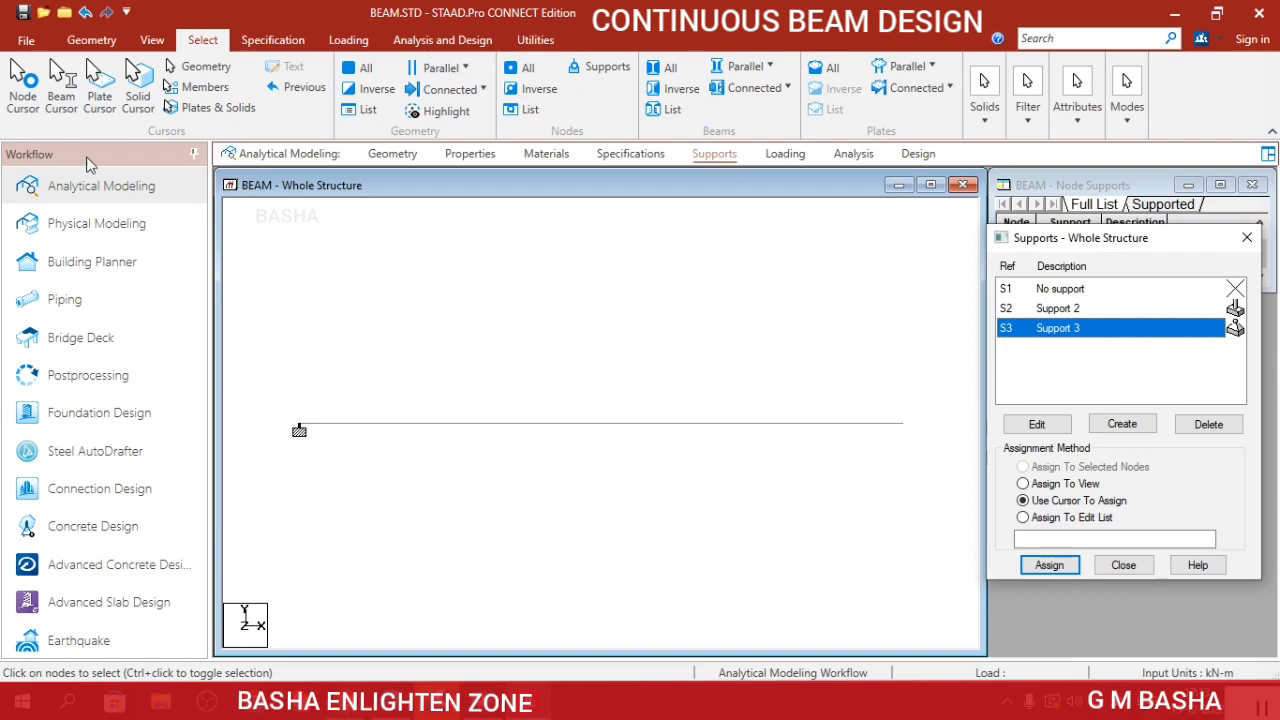
drag(437, 329, 845, 604)
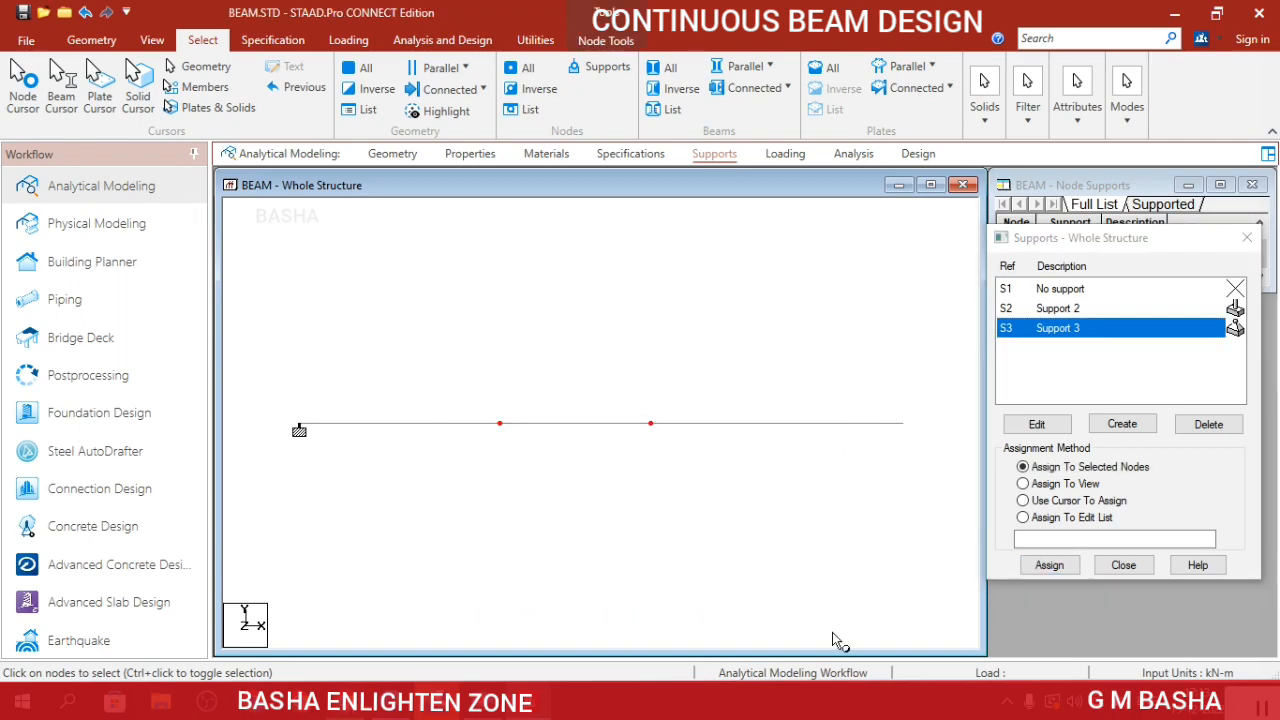
click(1068, 500)
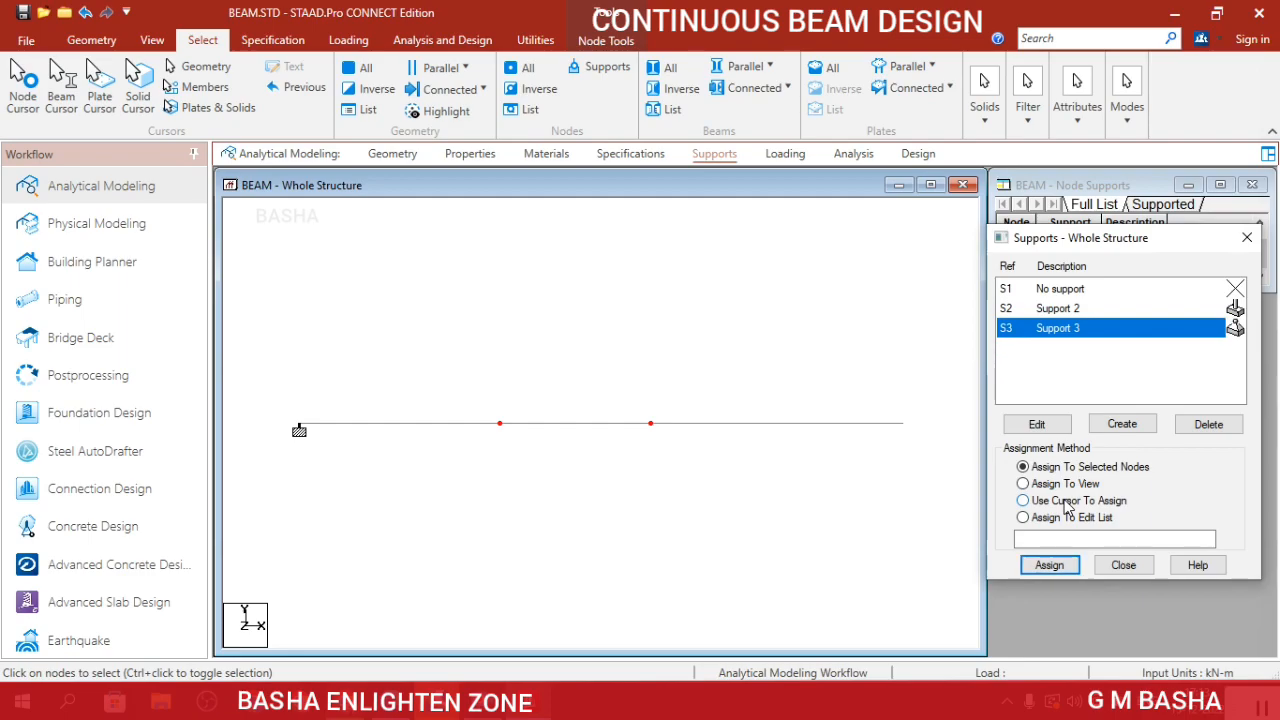
click(1050, 564)
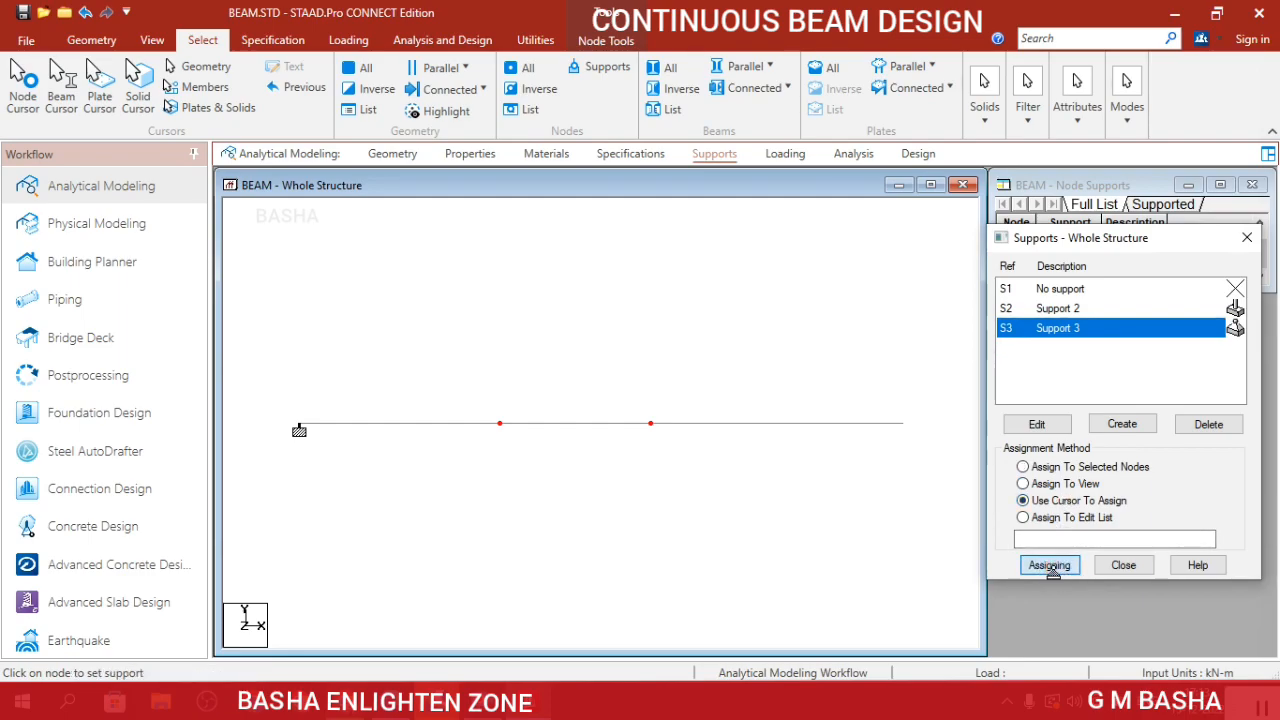
click(500, 425)
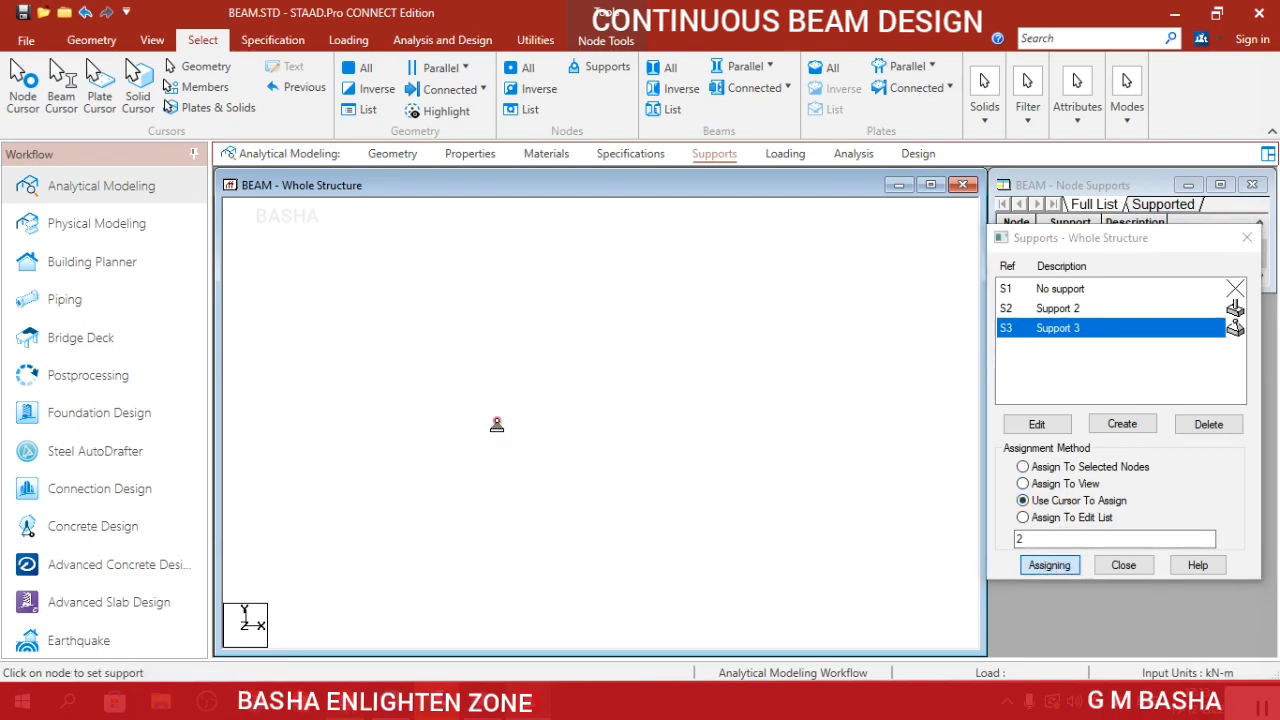
Assign the pinned support S3 to the beam's third node with the assignment cursor.
click(23, 88)
drag(592, 312, 838, 592)
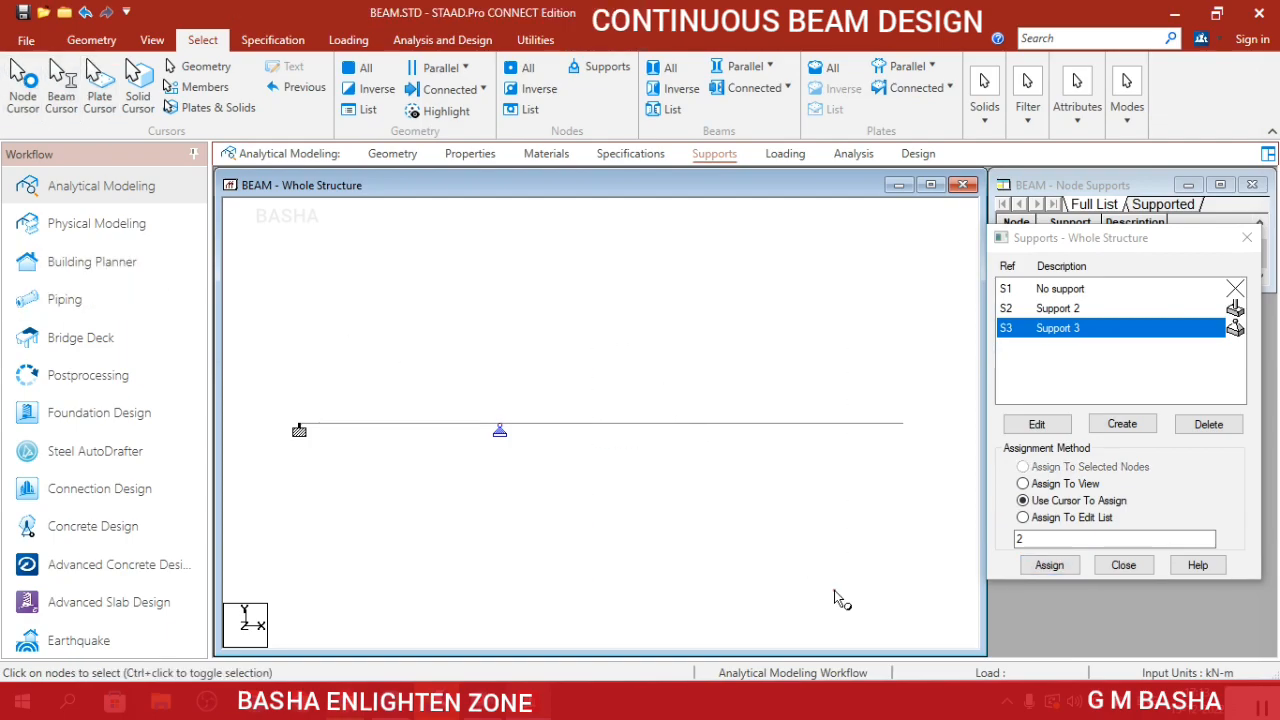
click(1076, 500)
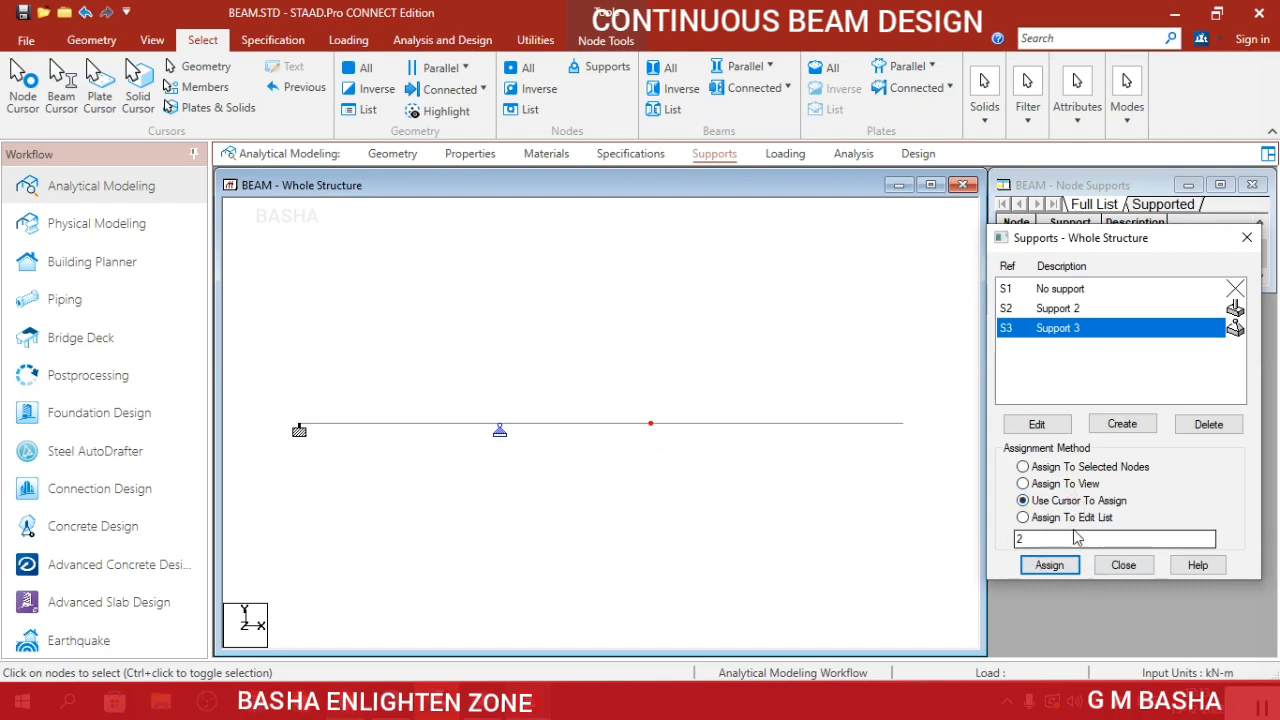
click(1049, 565)
click(650, 423)
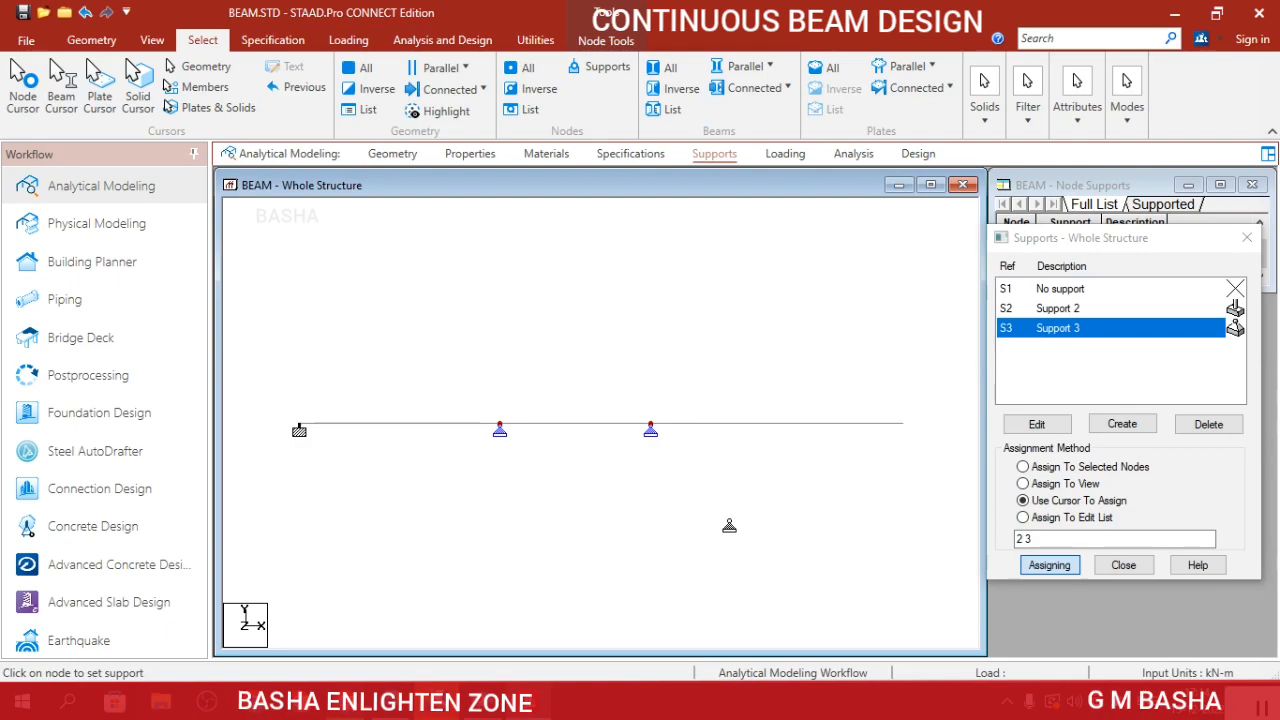
Assign the pinned support S3 to the selected node at the beam's right end, and uncover the Node Supports table.
click(22, 85)
click(903, 423)
click(1022, 466)
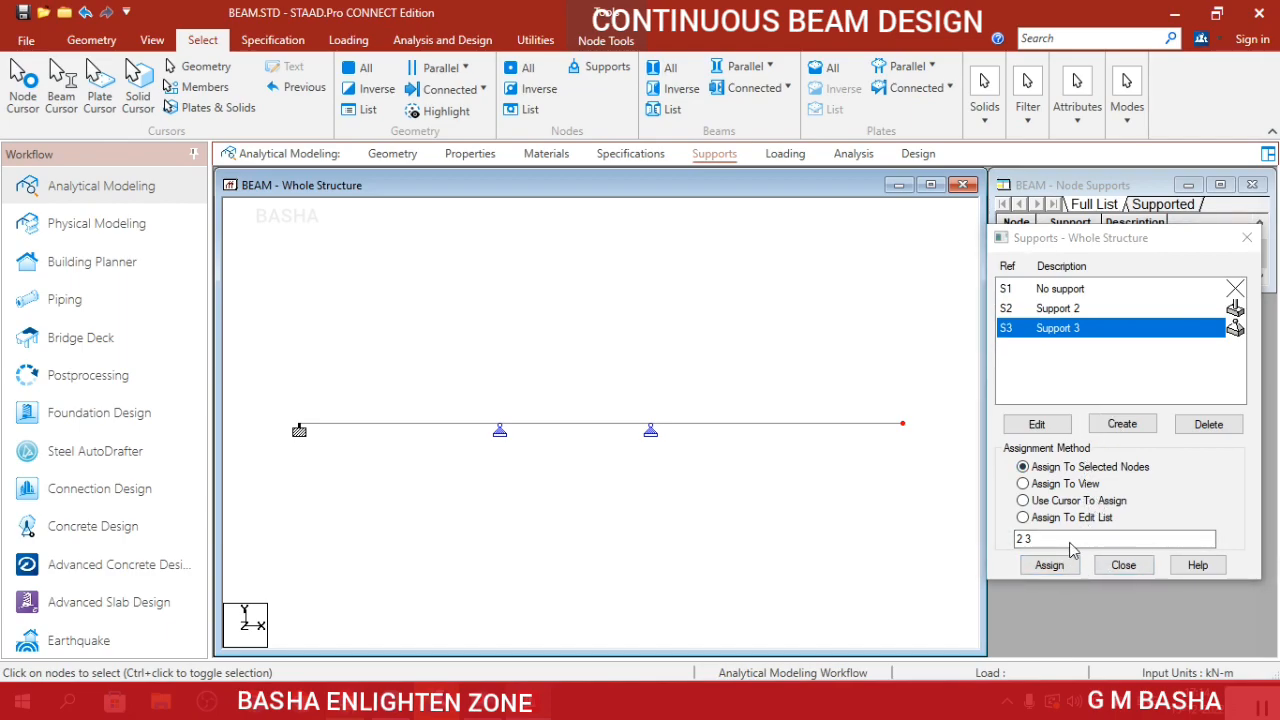
click(1049, 565)
click(1140, 452)
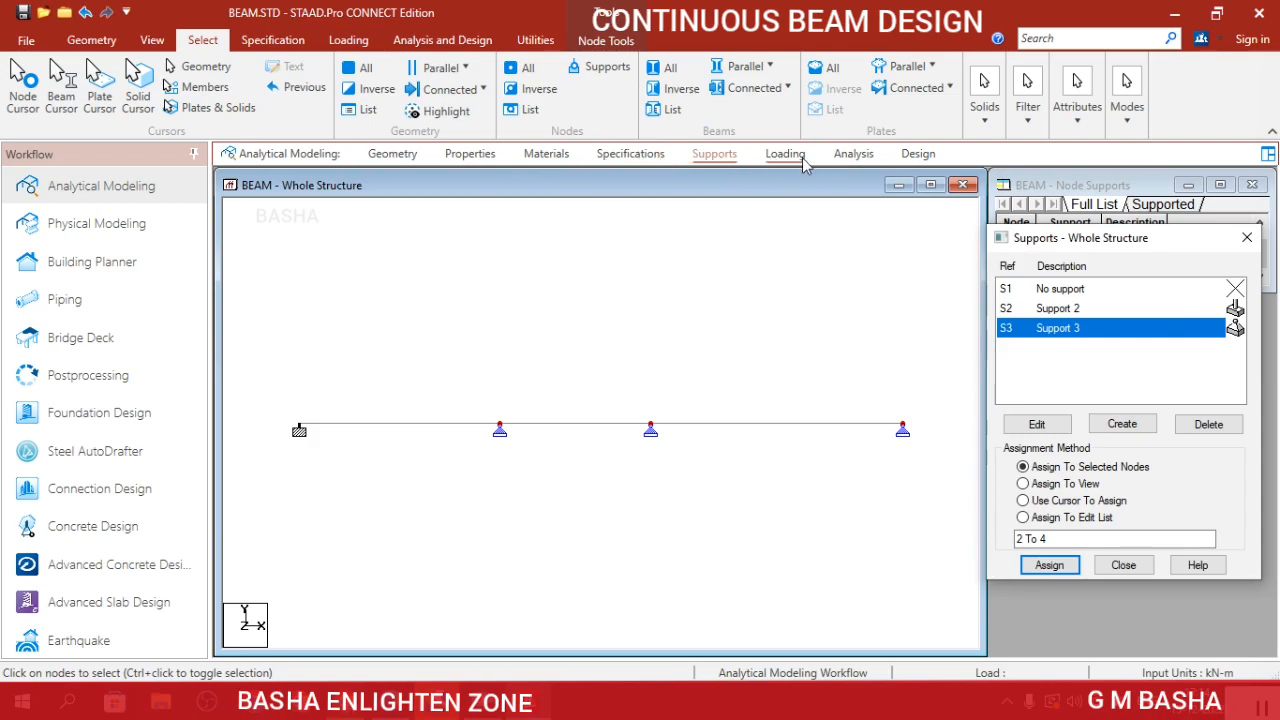
drag(1140, 248, 1143, 317)
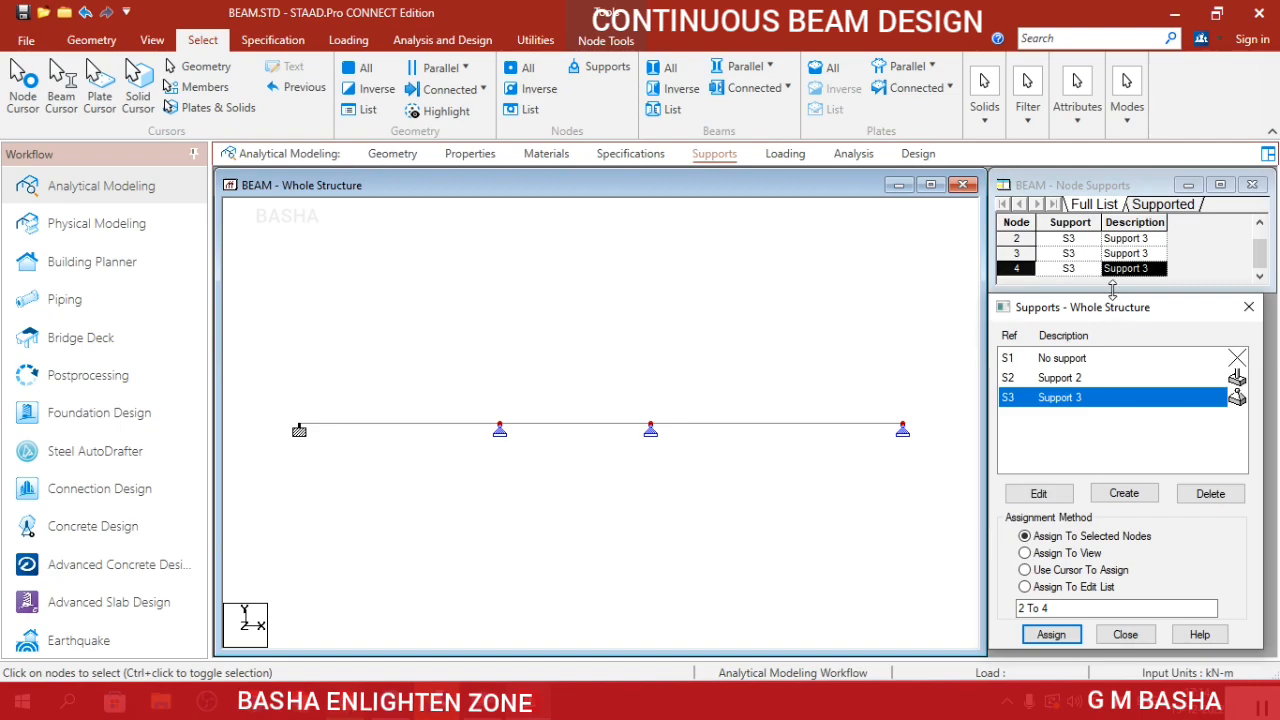
Define a rectangular CONCRETE section property with YD 0.4 m and ZD 0.3 m, and add it to the structure's properties.
click(468, 155)
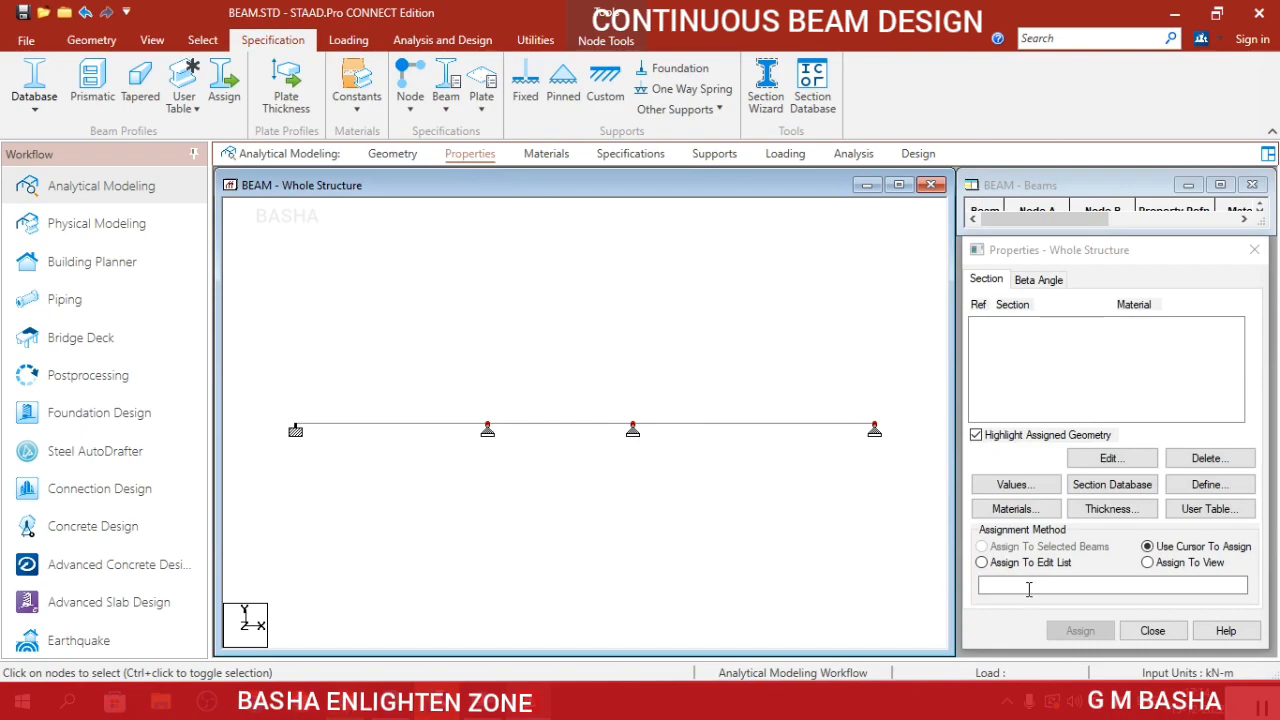
click(1205, 485)
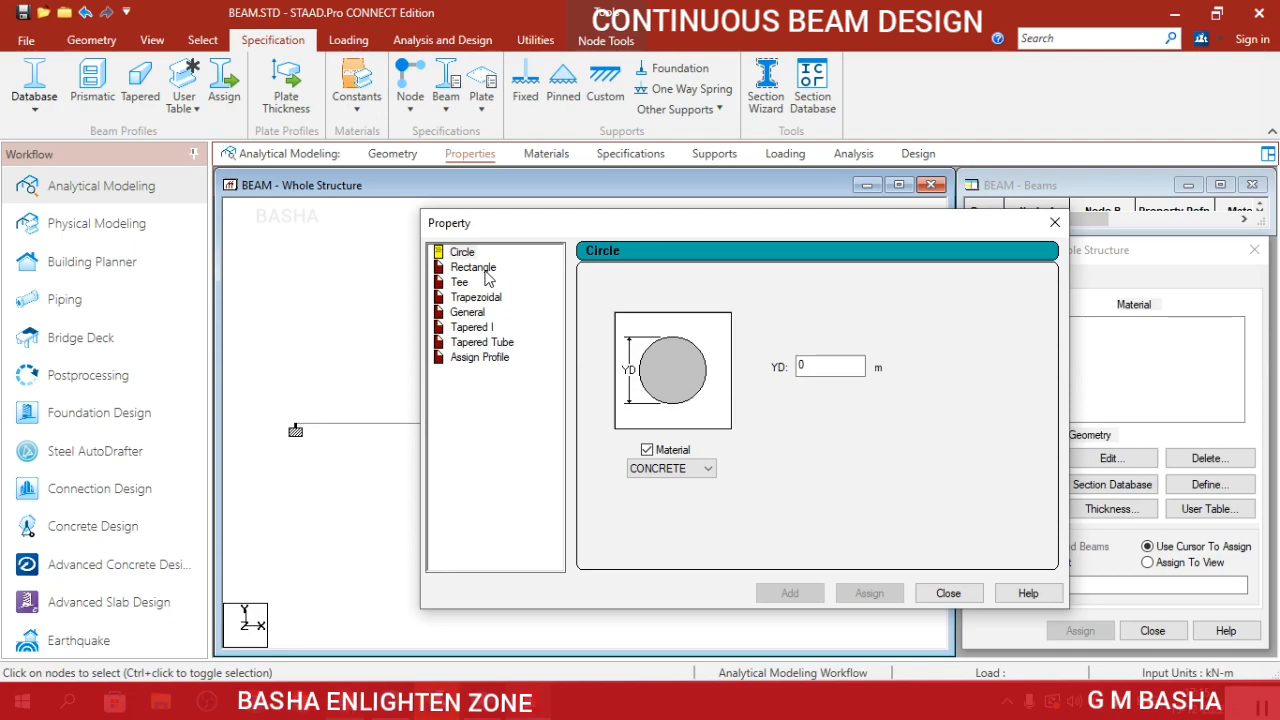
click(485, 270)
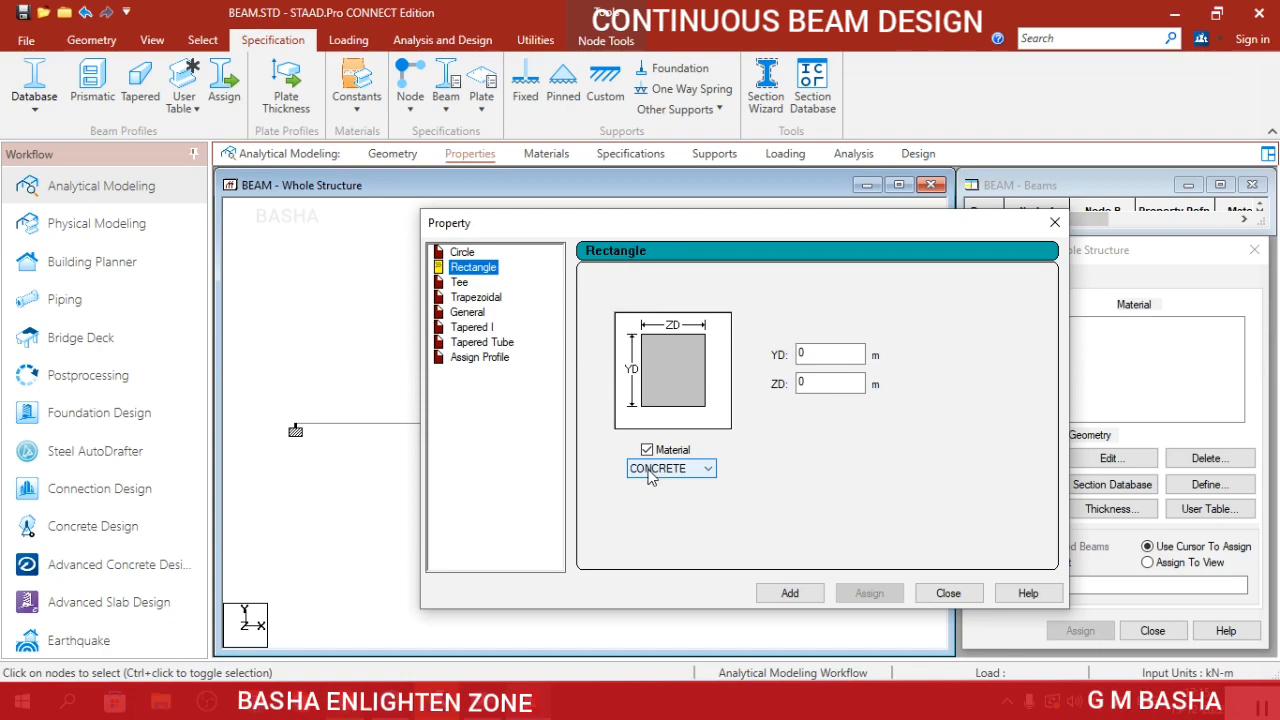
click(810, 358)
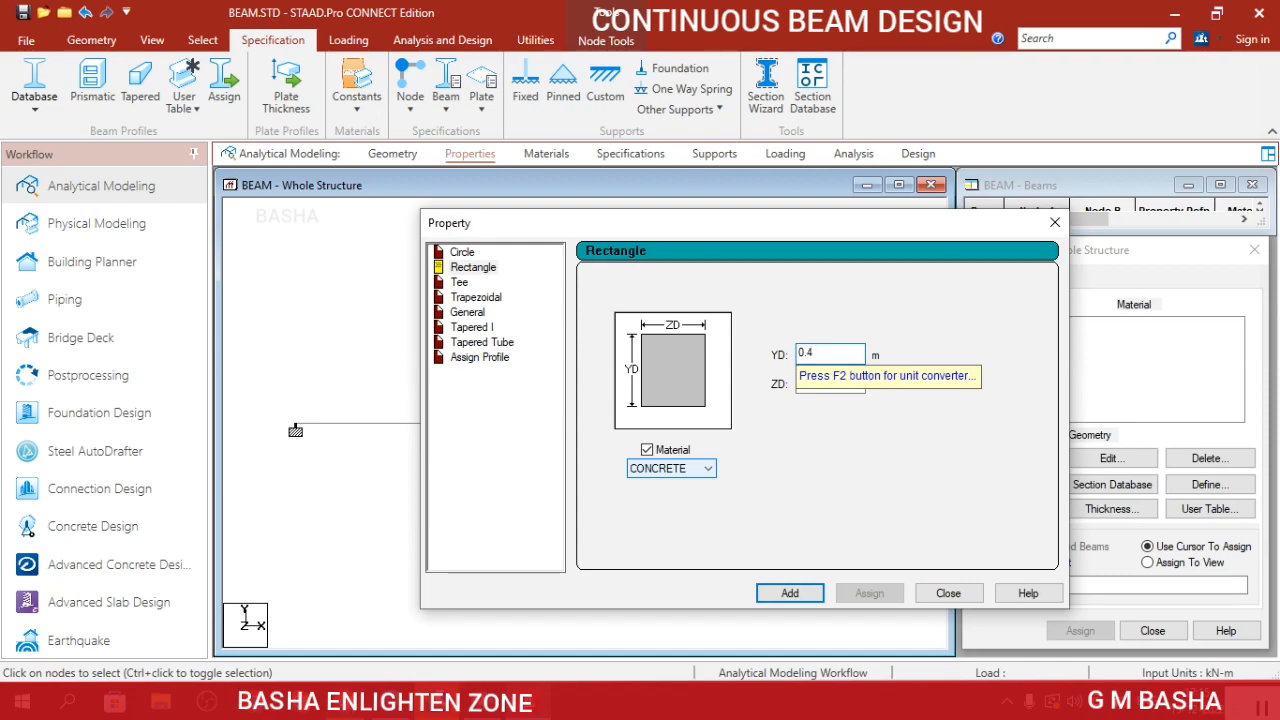
click(838, 382)
text(0.3)
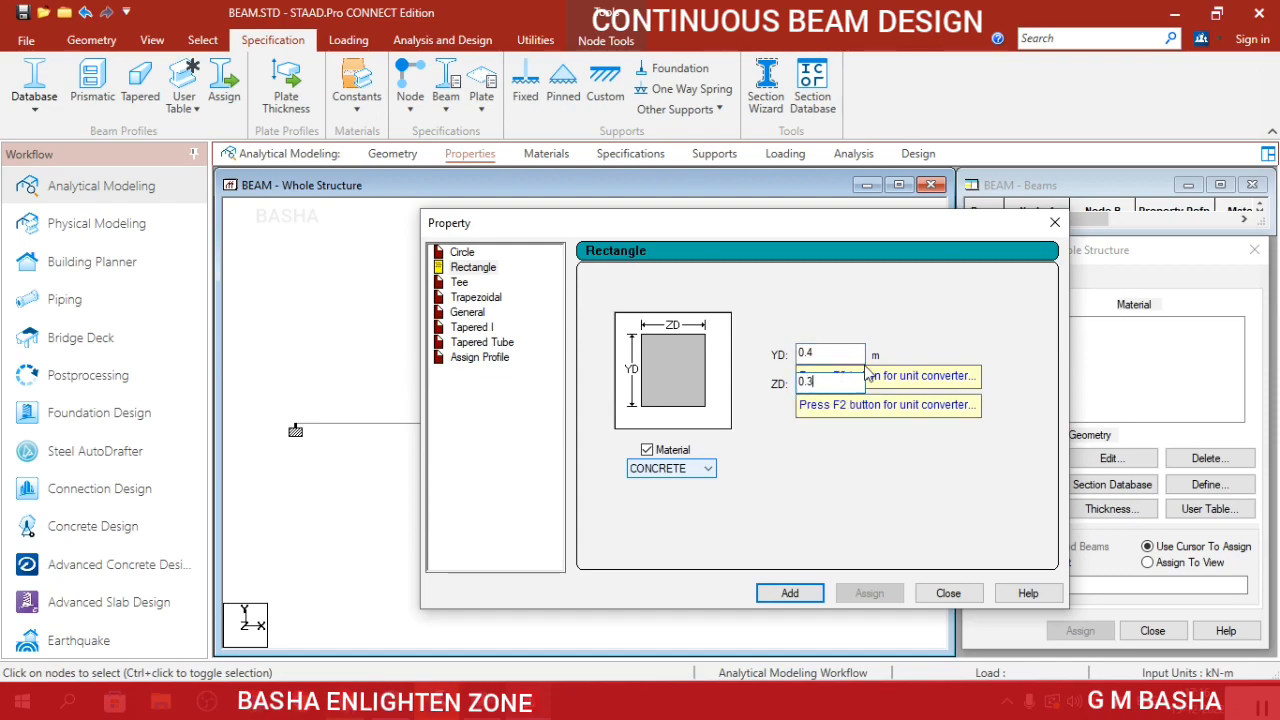
click(794, 601)
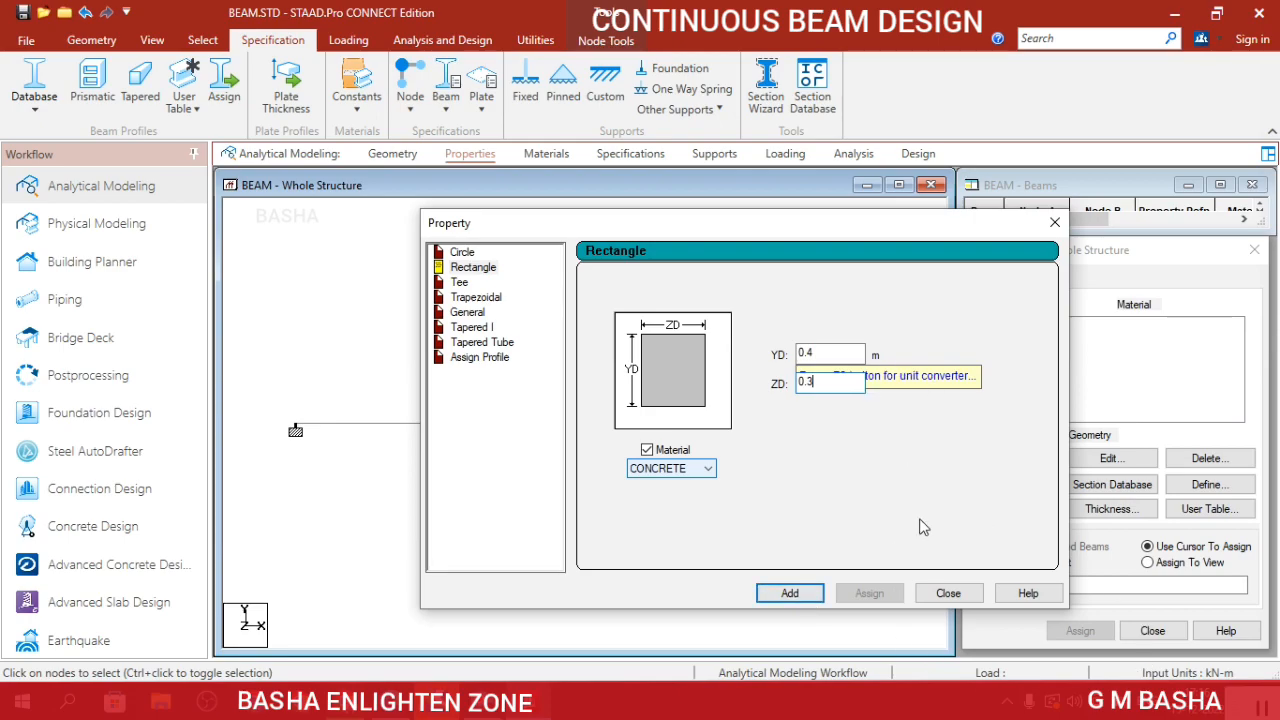
click(818, 594)
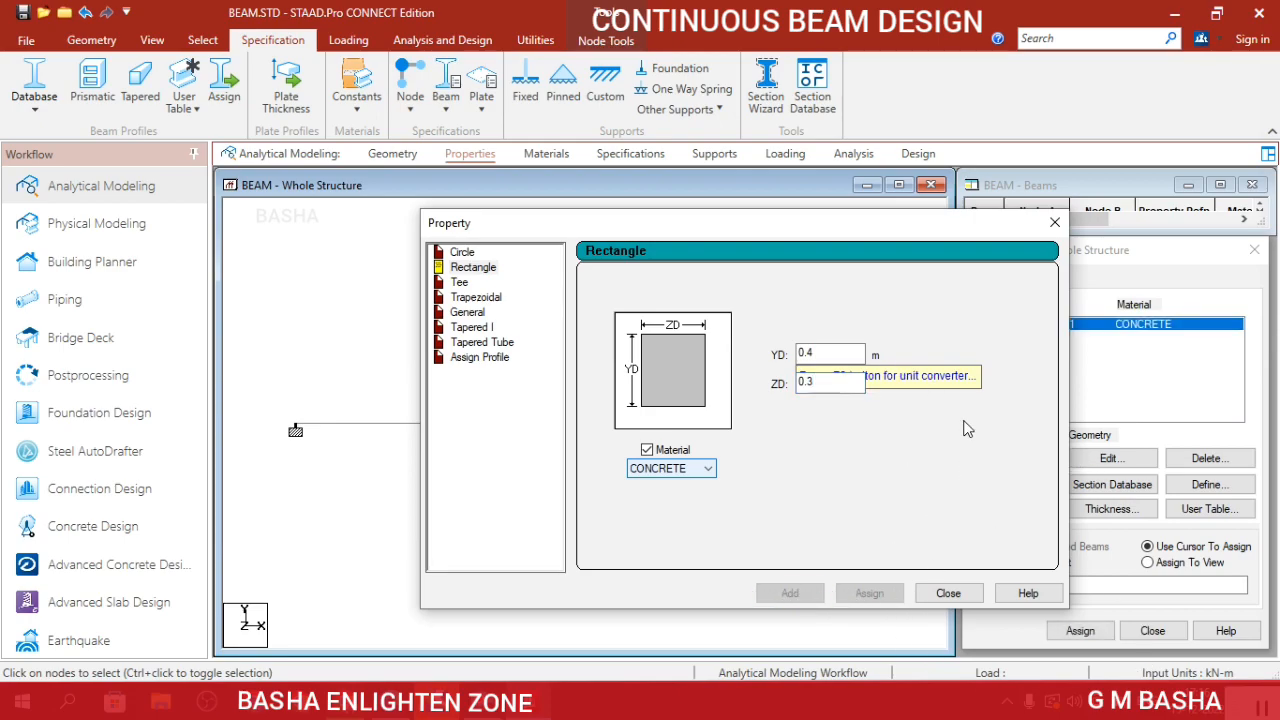
Assign the rectangular concrete section to all three beam spans using the Assign To View method, and clear the selection.
click(948, 593)
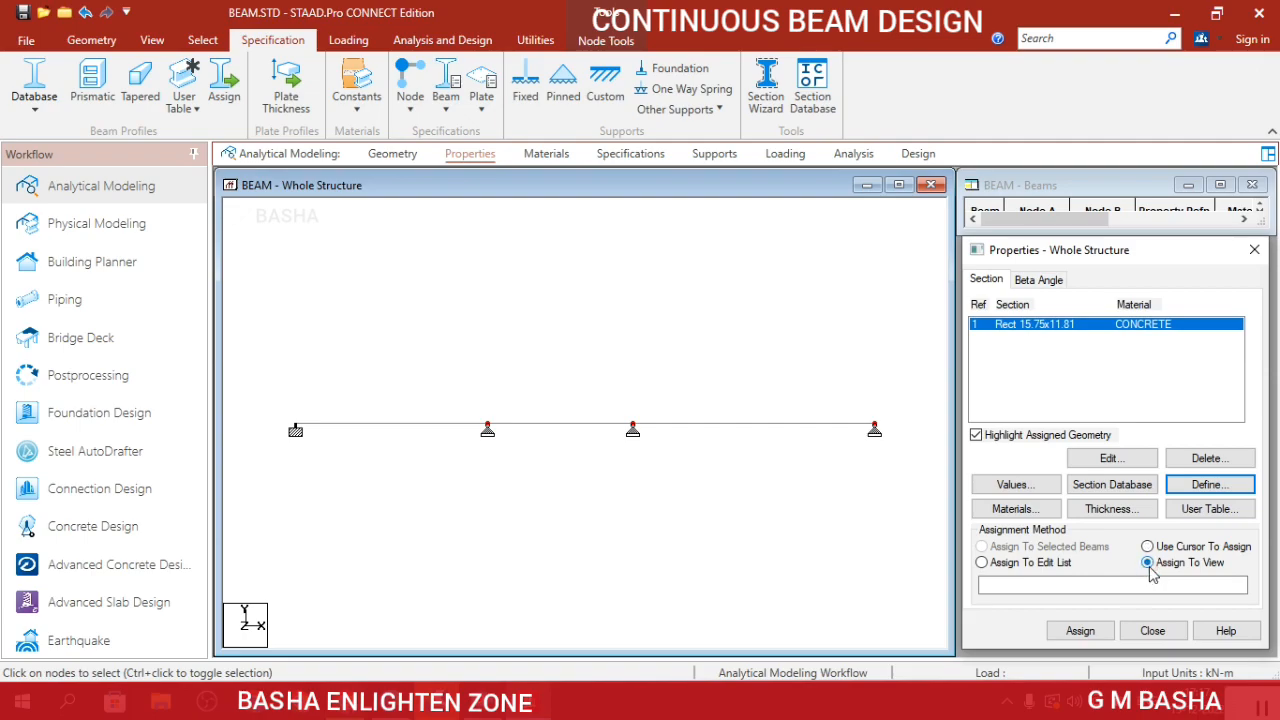
click(1080, 630)
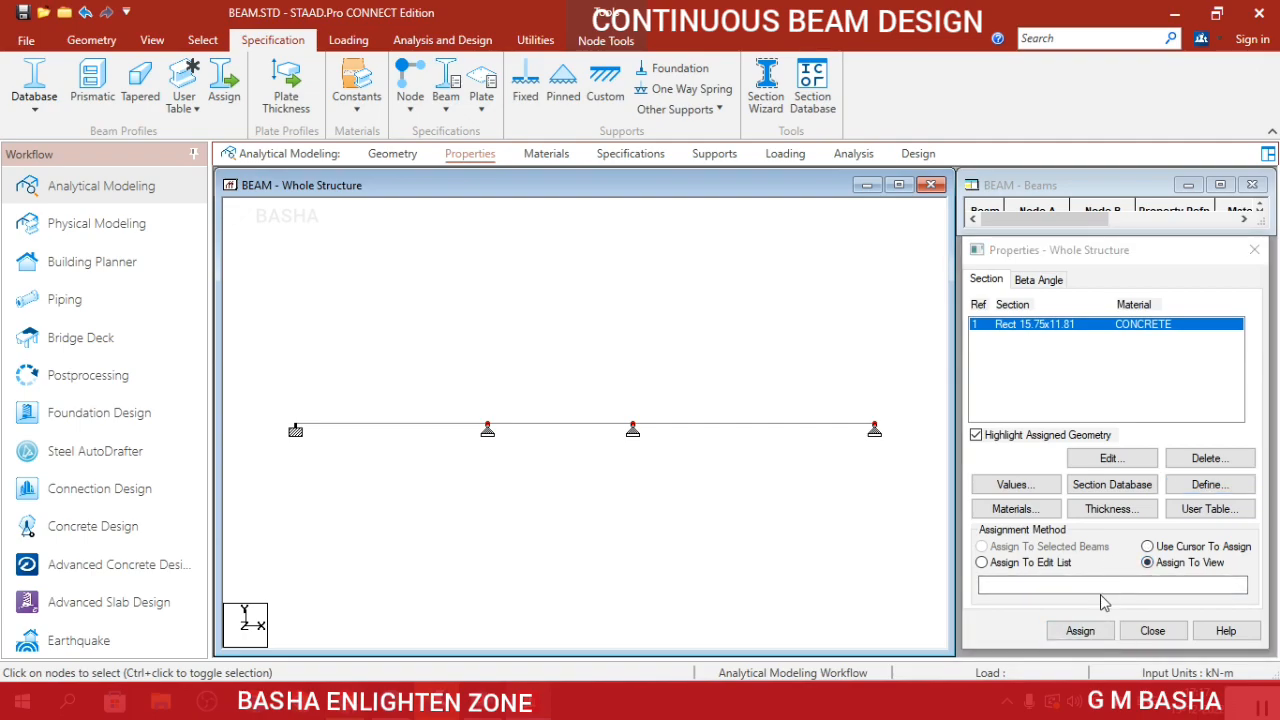
click(1090, 631)
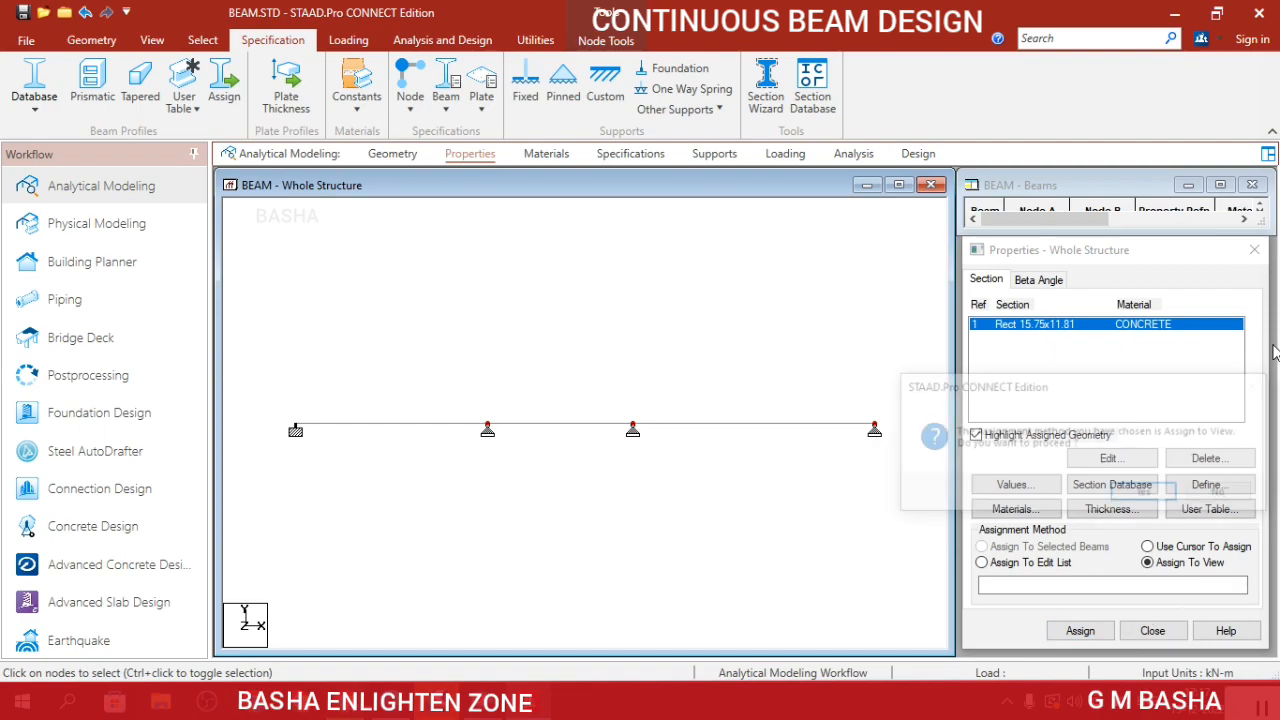
click(1143, 494)
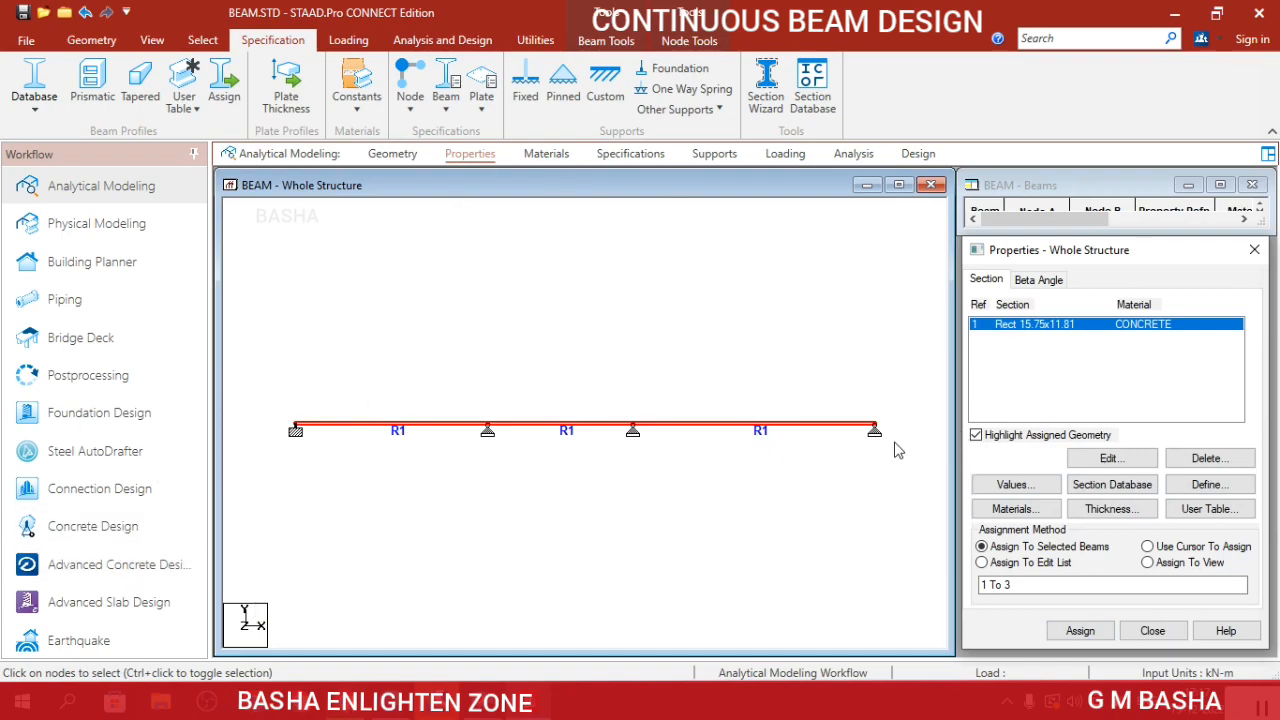
click(852, 496)
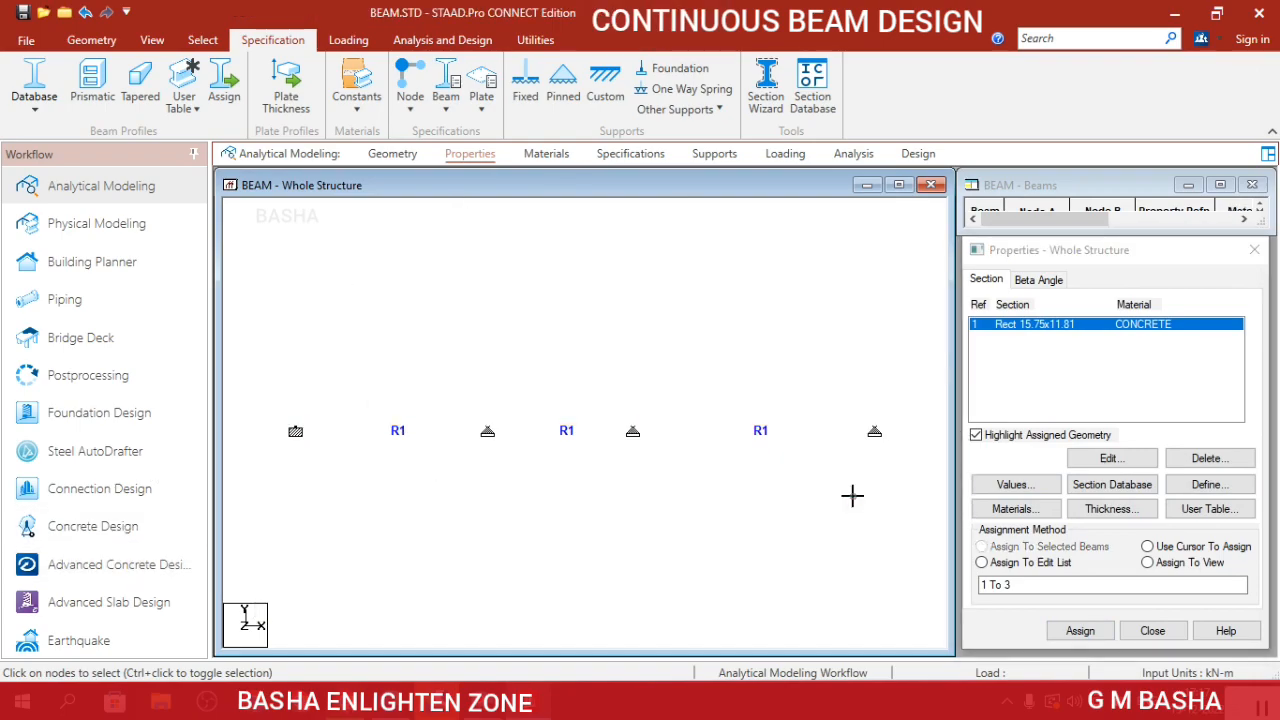
Inspect the beam's assigned section in the 3D rendered view, and close that view.
click(148, 40)
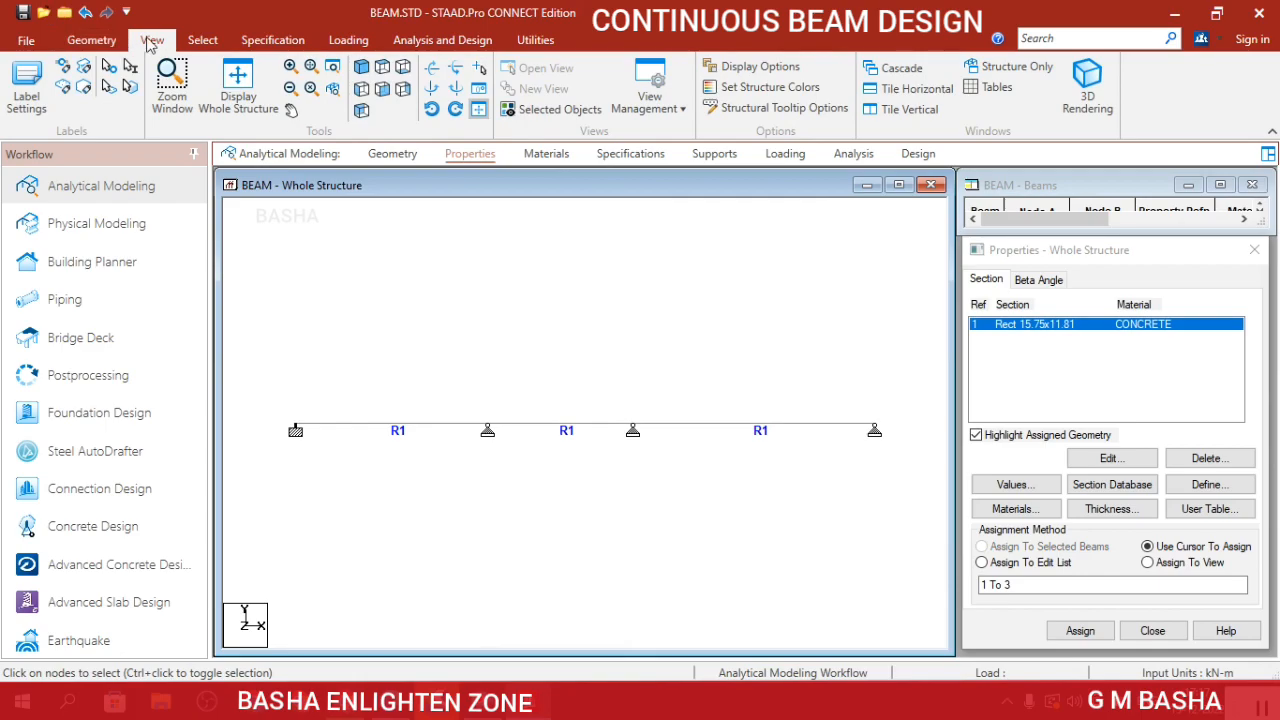
click(1100, 84)
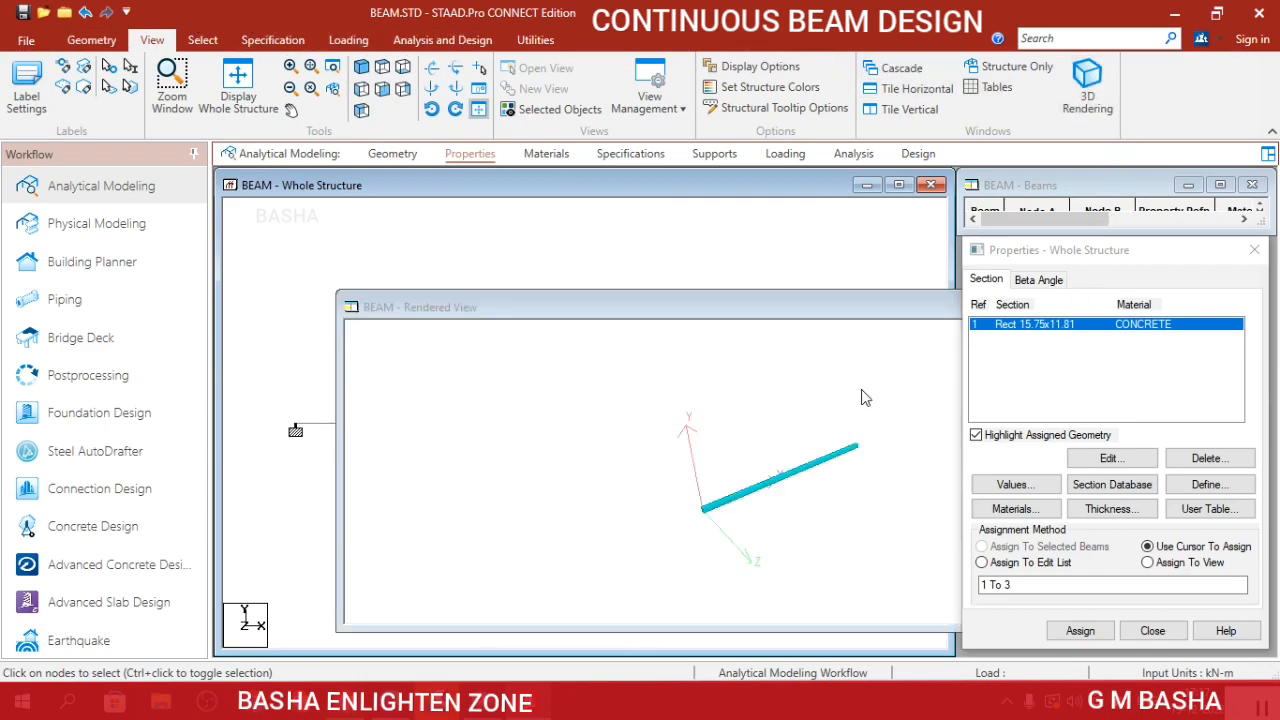
drag(727, 480, 811, 525)
scroll(811, 525, up, 4)
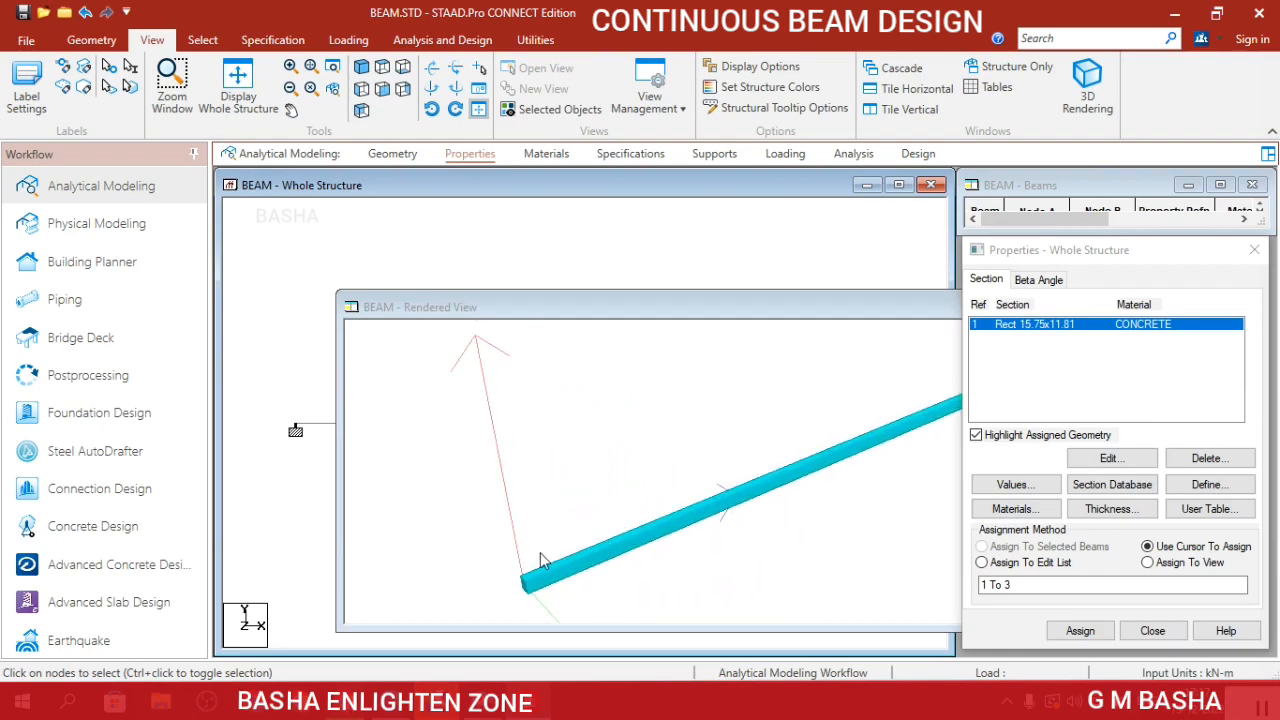
drag(586, 536, 586, 558)
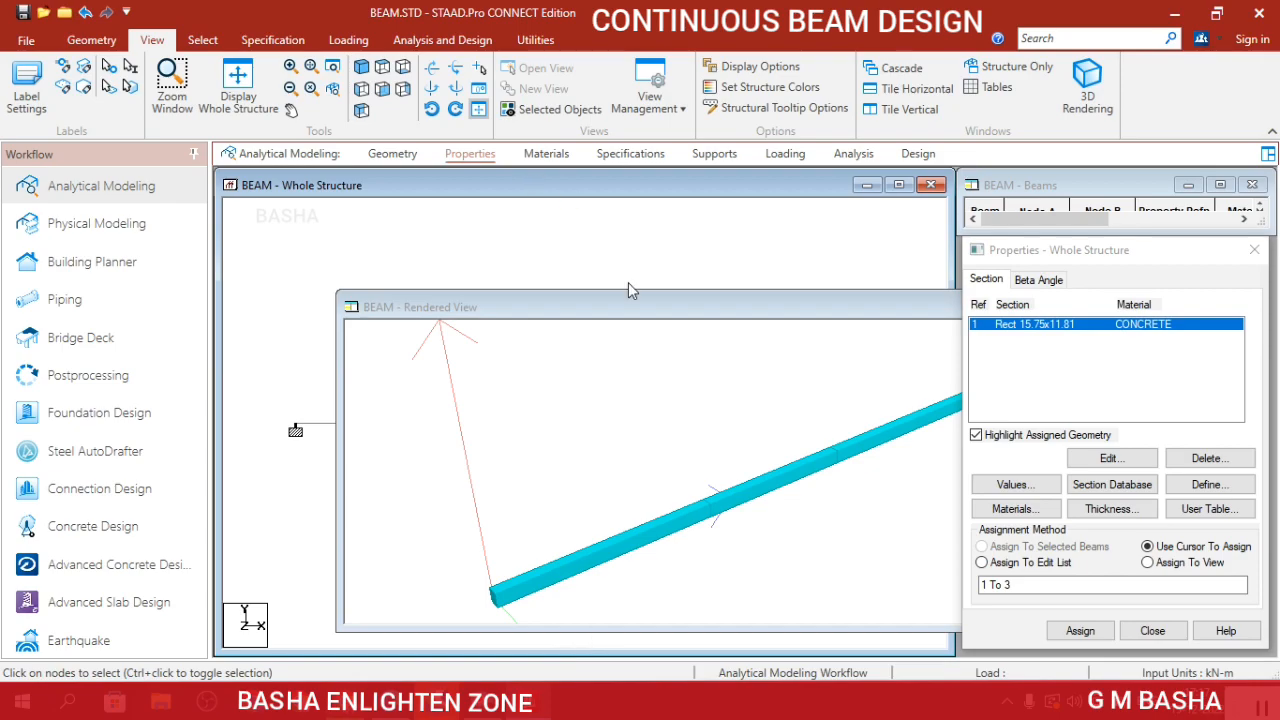
drag(678, 323, 216, 262)
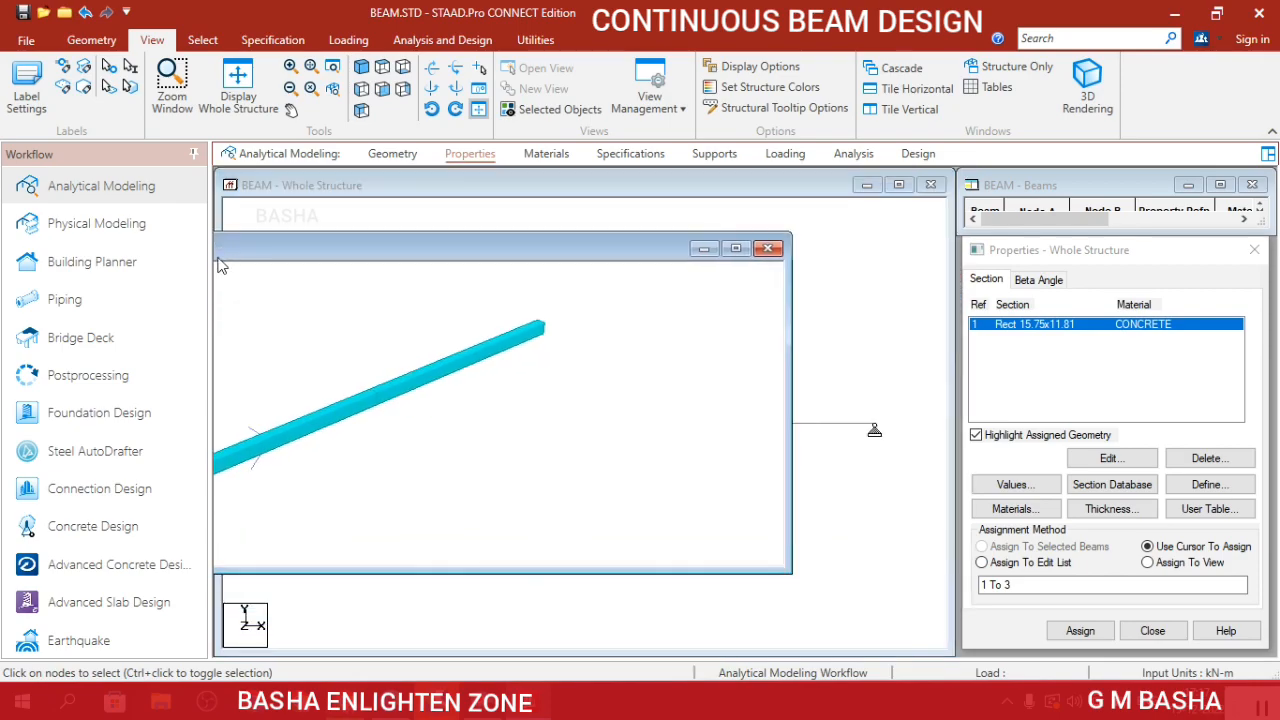
click(767, 248)
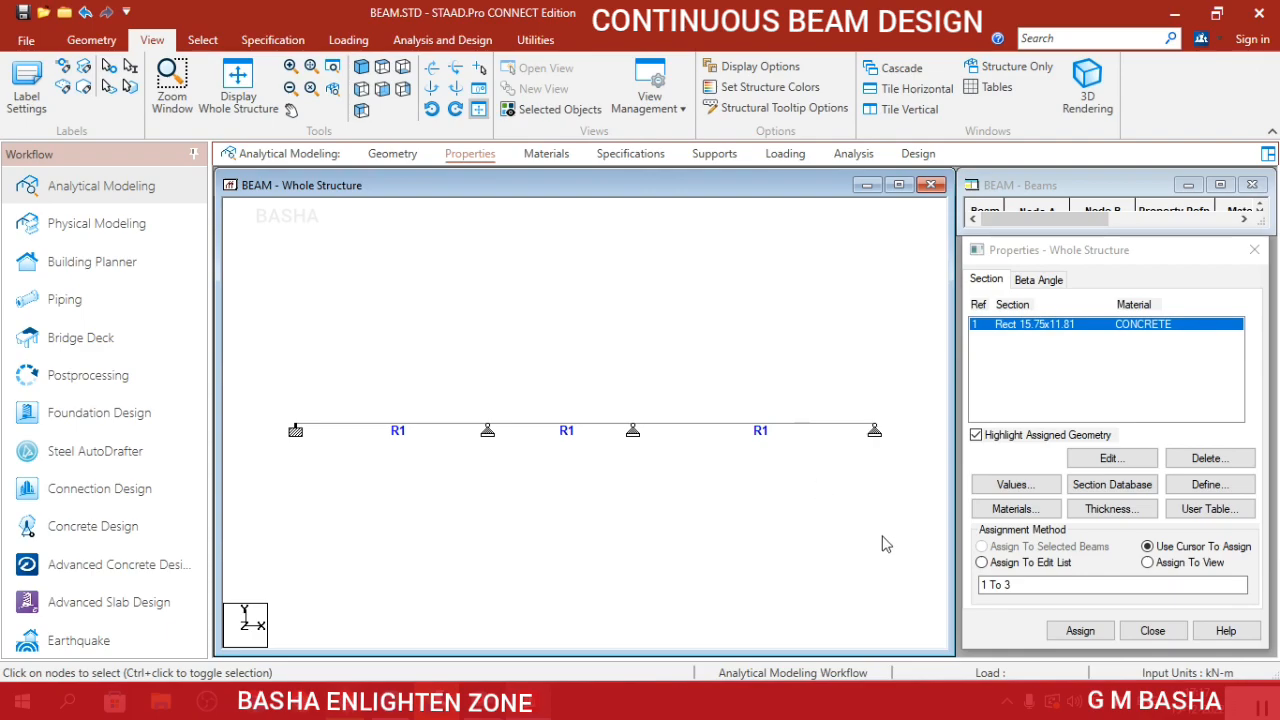
Create primary load case 1 with loading type Dead and the title DL.
click(790, 154)
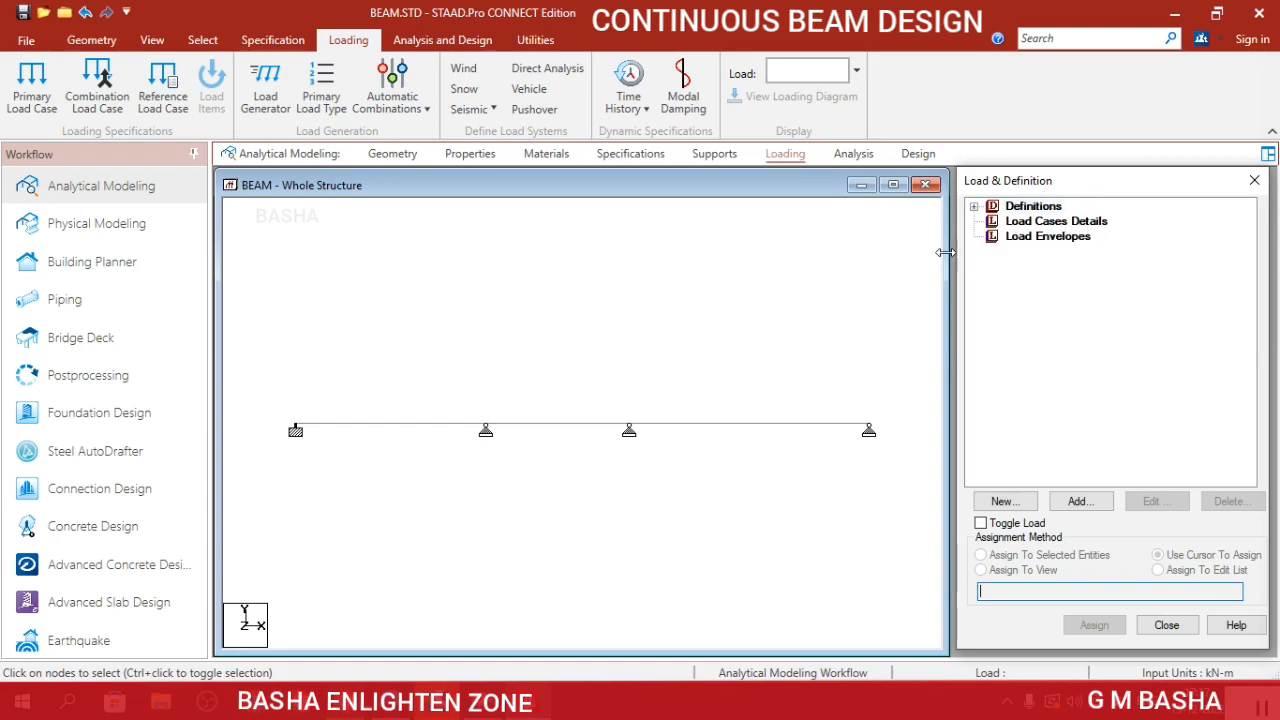
click(1040, 222)
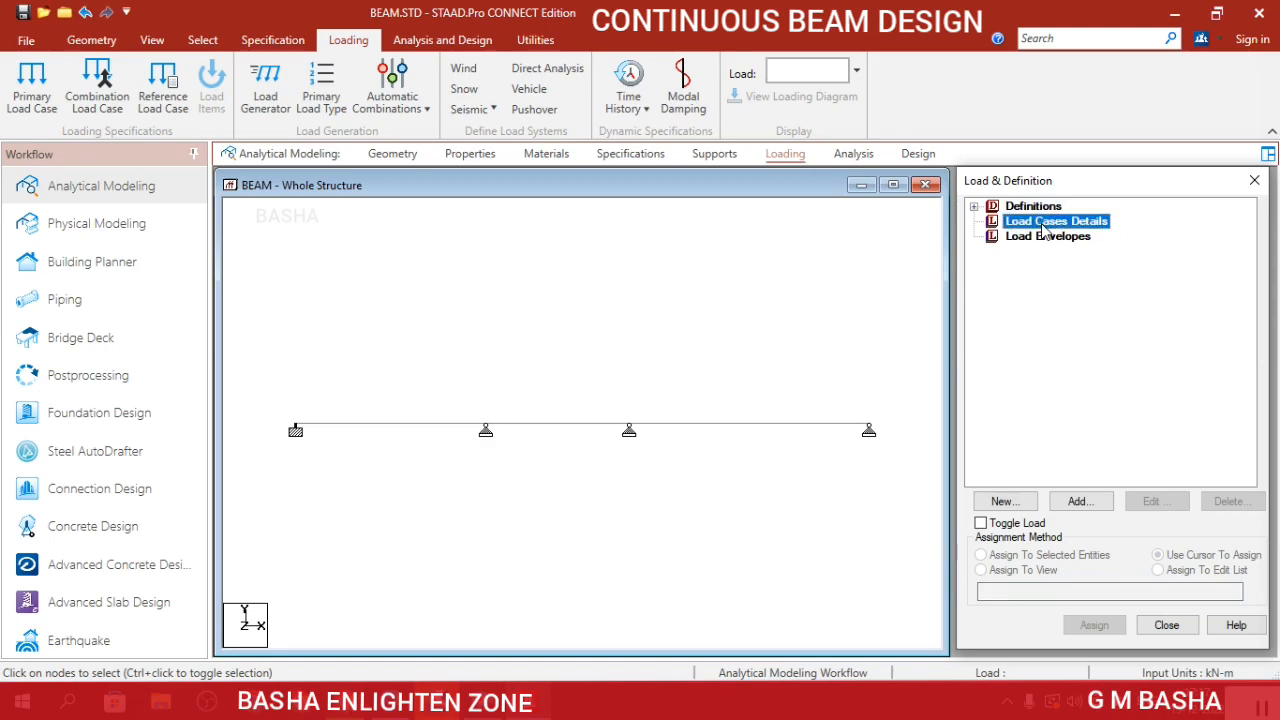
click(1080, 501)
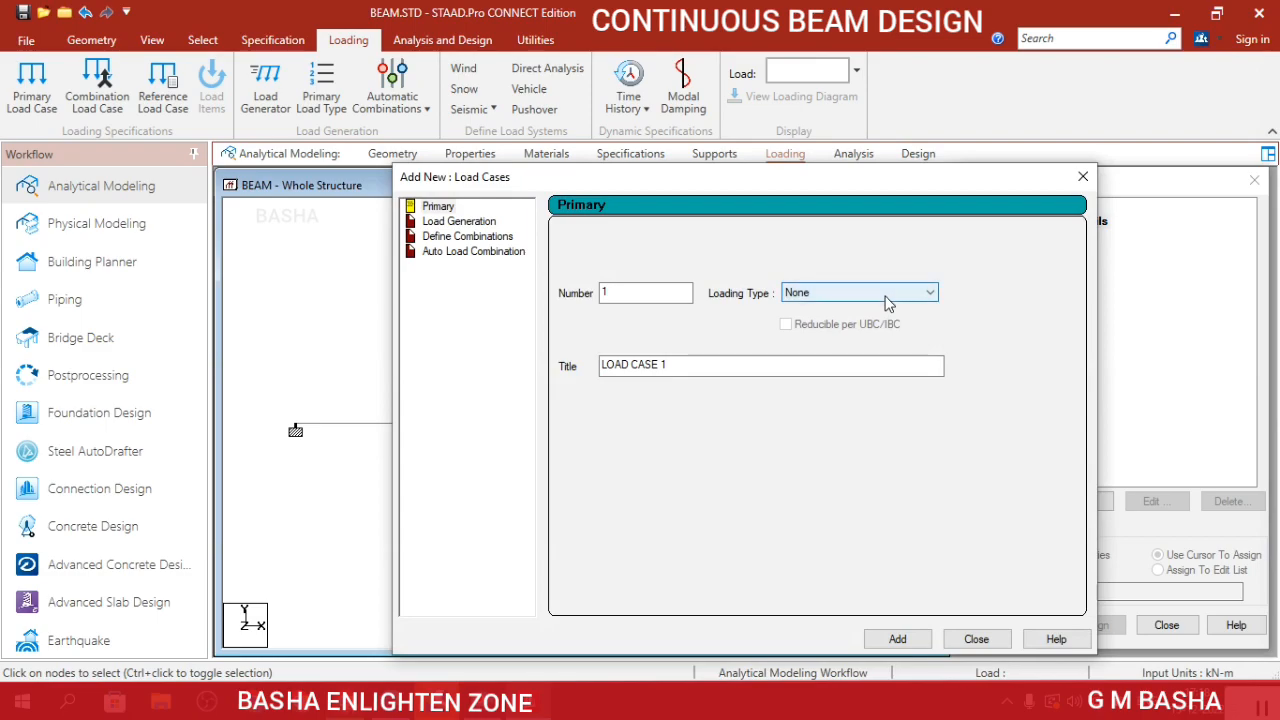
click(886, 300)
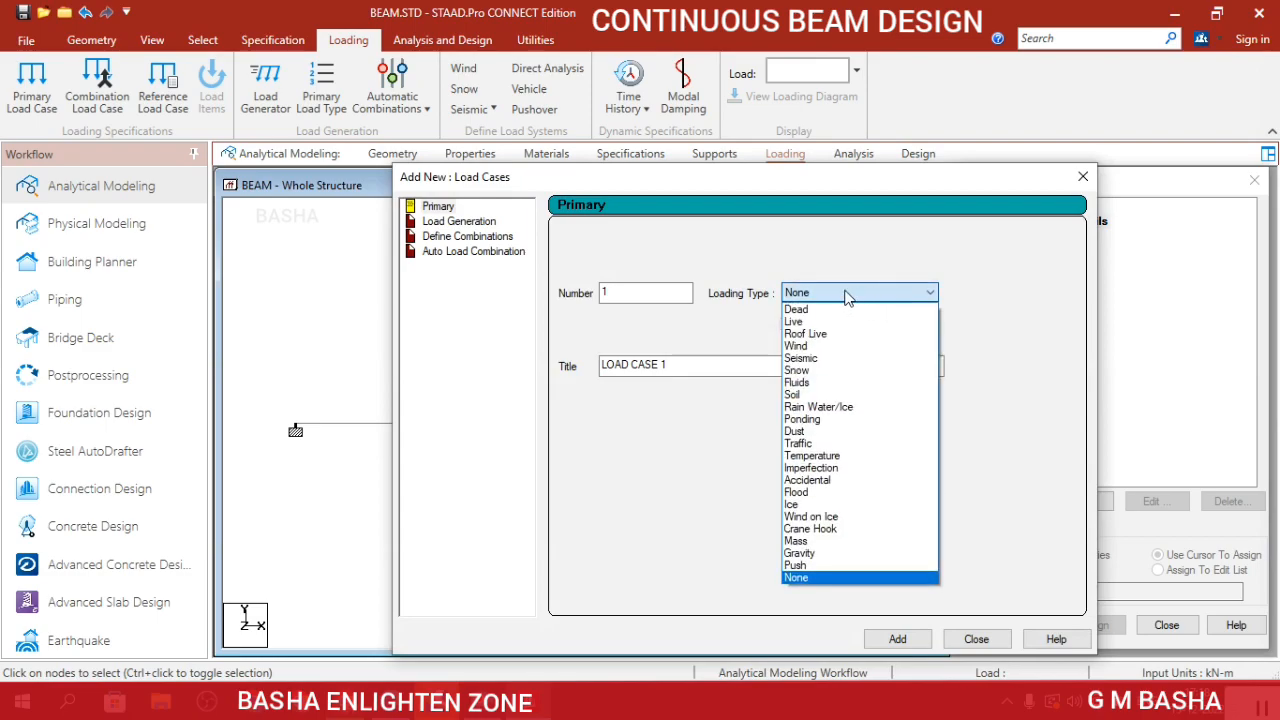
click(854, 309)
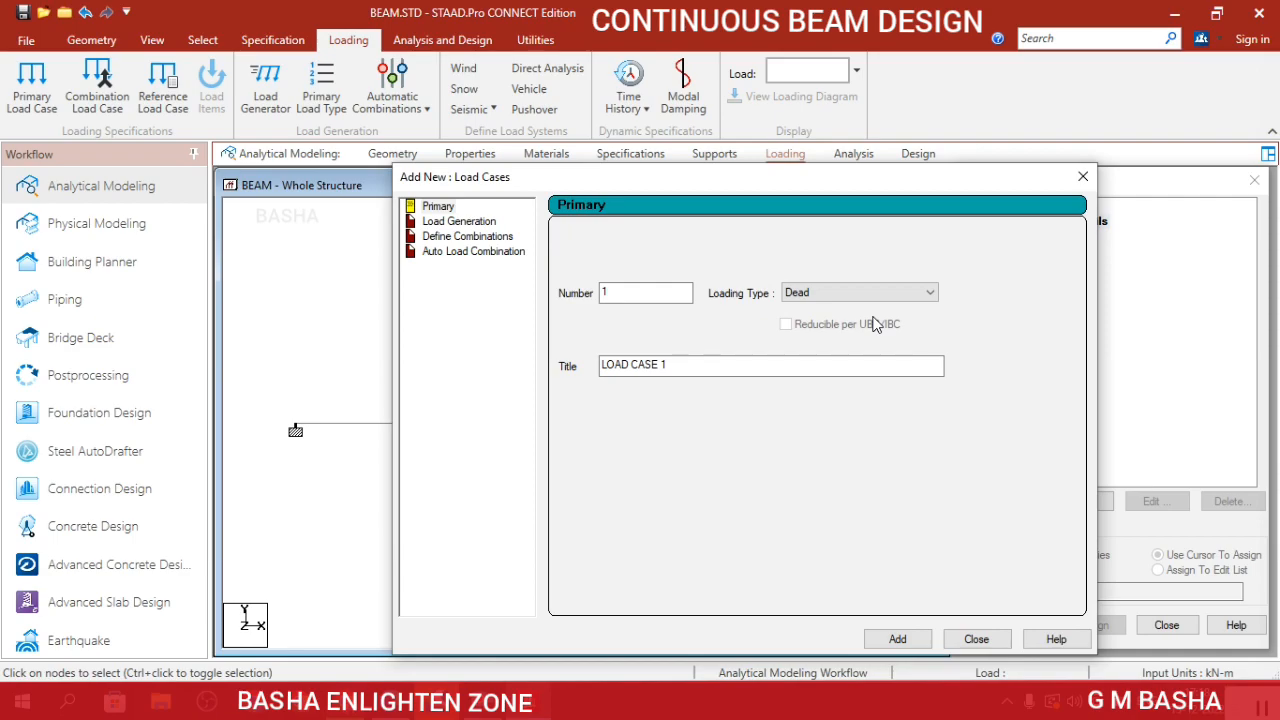
click(745, 362)
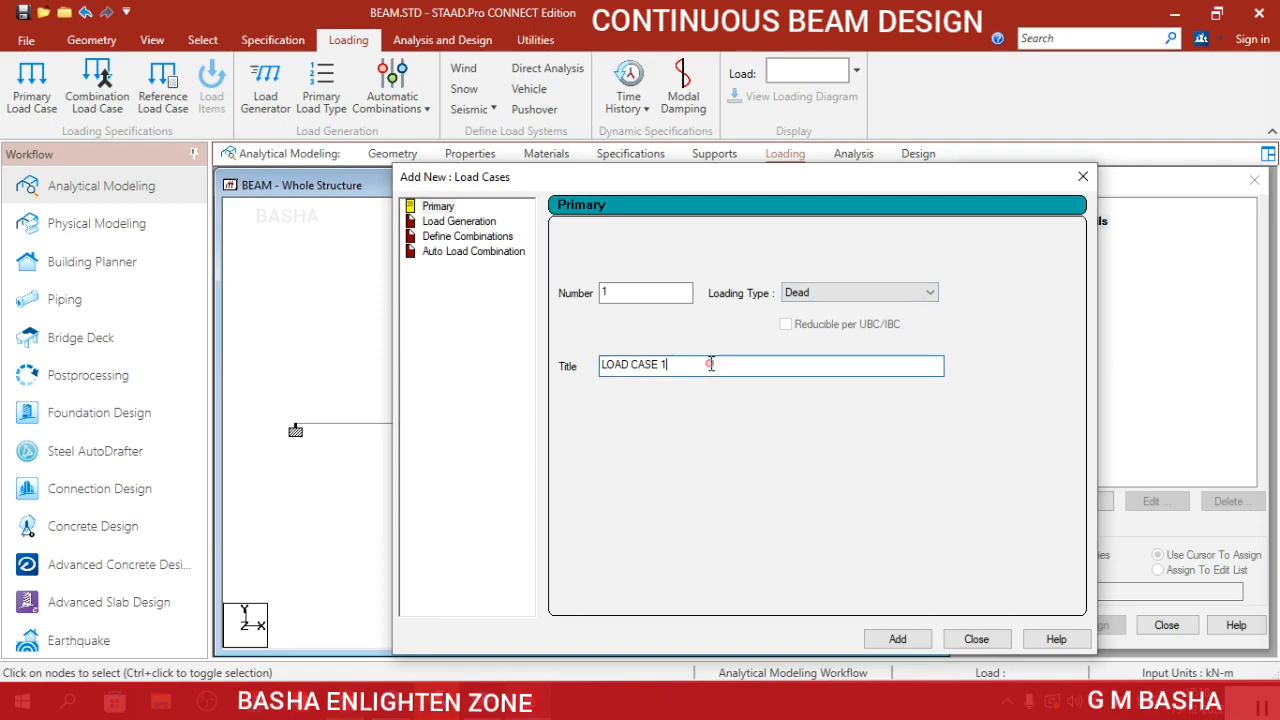
key(BackSpace)
key(BackSpace)
key(BackSpace)
key(BackSpace)
key(BackSpace)
key(BackSpace)
key(BackSpace)
key(BackSpace)
key(BackSpace)
key(BackSpace)
key(BackSpace)
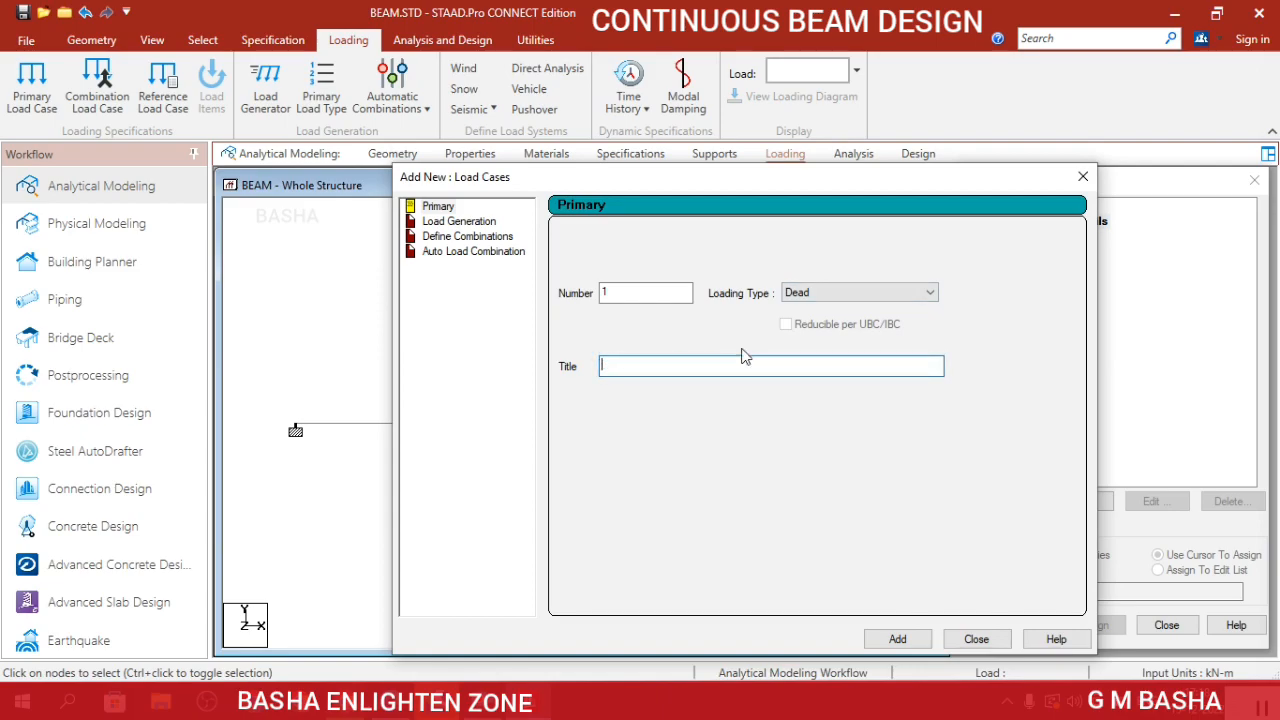
text(DL)
click(897, 639)
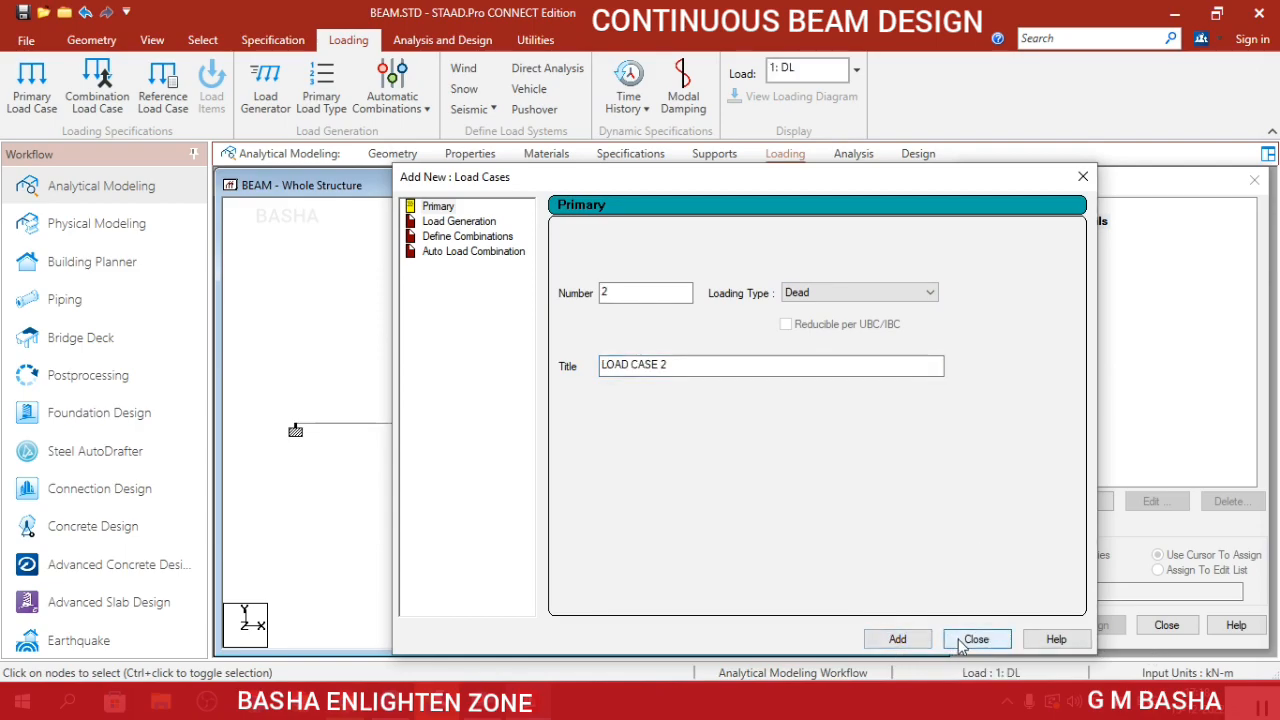
click(975, 639)
Create primary load case 2 with loading type Live and the title LL.
click(1082, 221)
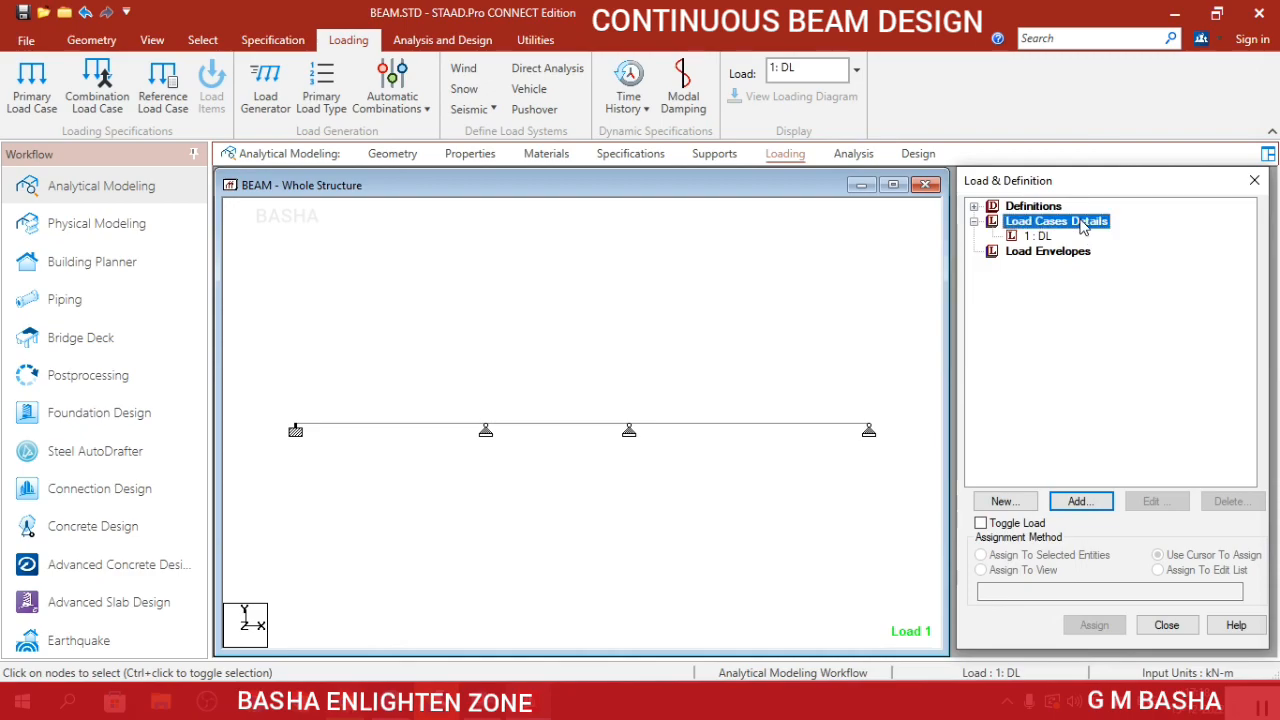
click(1080, 501)
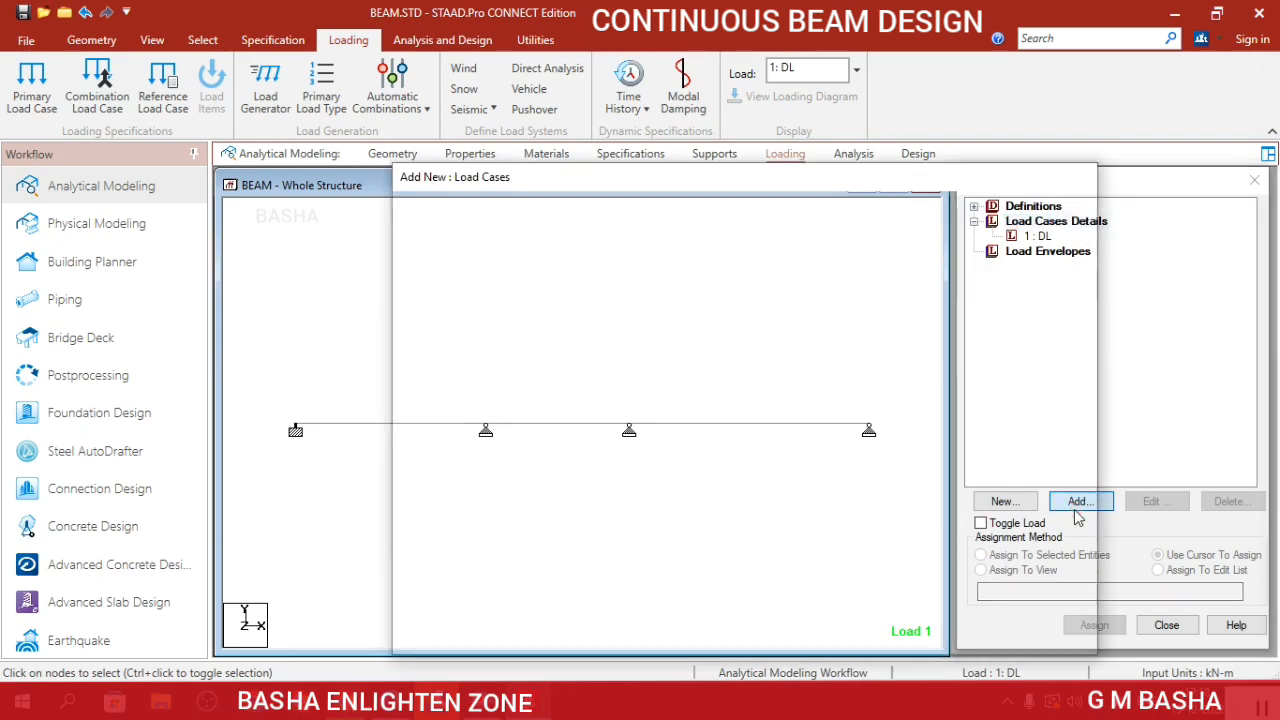
click(924, 292)
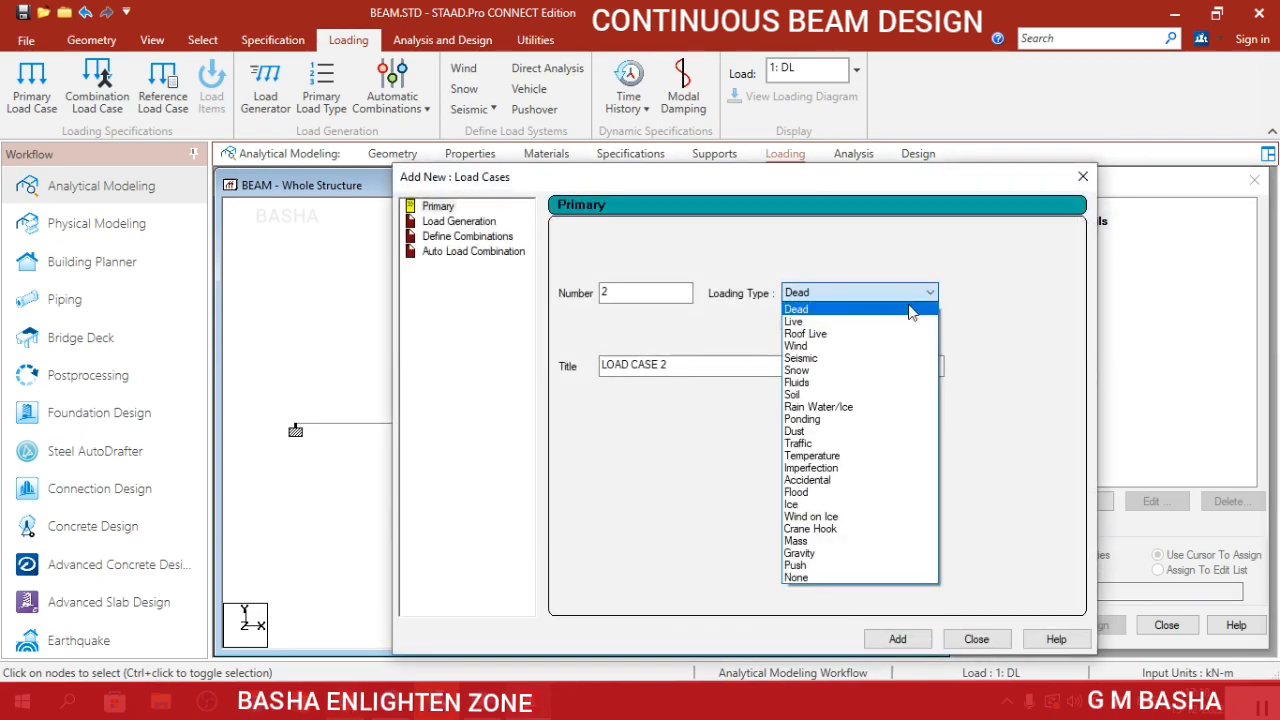
click(901, 322)
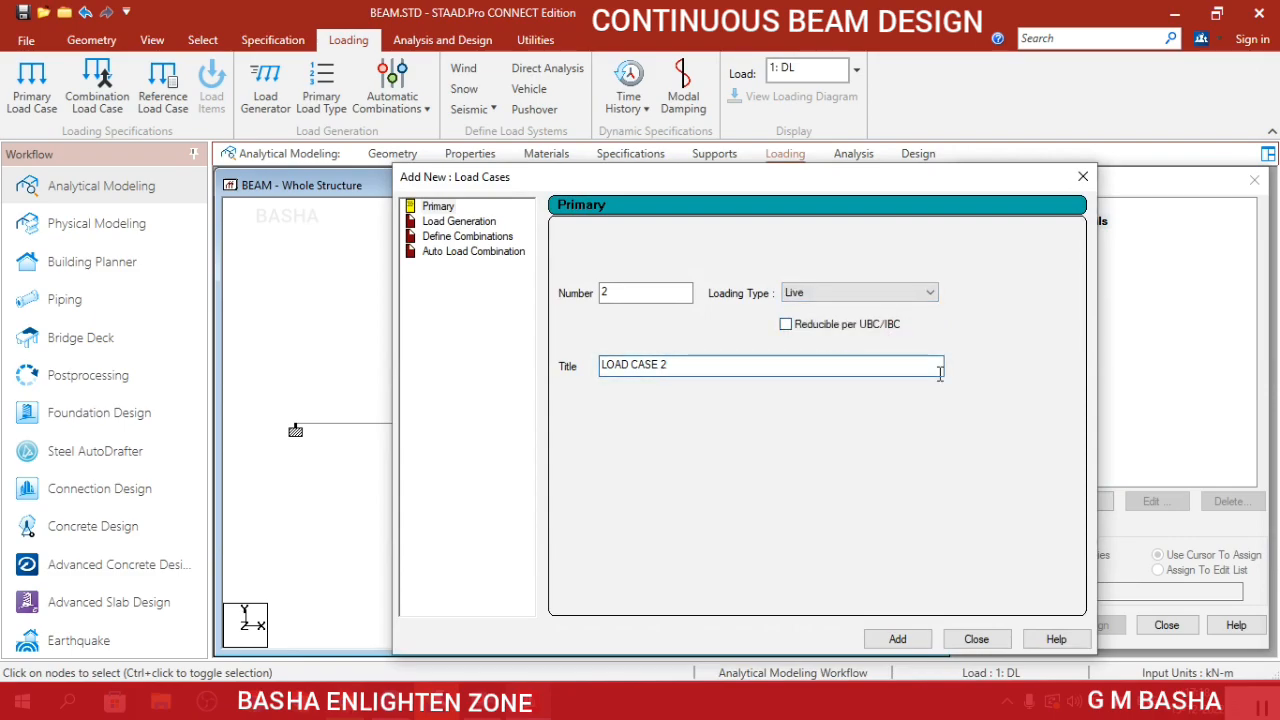
key(BackSpace)
key(BackSpace)
key(BackSpace)
key(BackSpace)
key(BackSpace)
key(BackSpace)
key(BackSpace)
key(BackSpace)
key(BackSpace)
key(BackSpace)
text(LL)
click(885, 640)
click(972, 640)
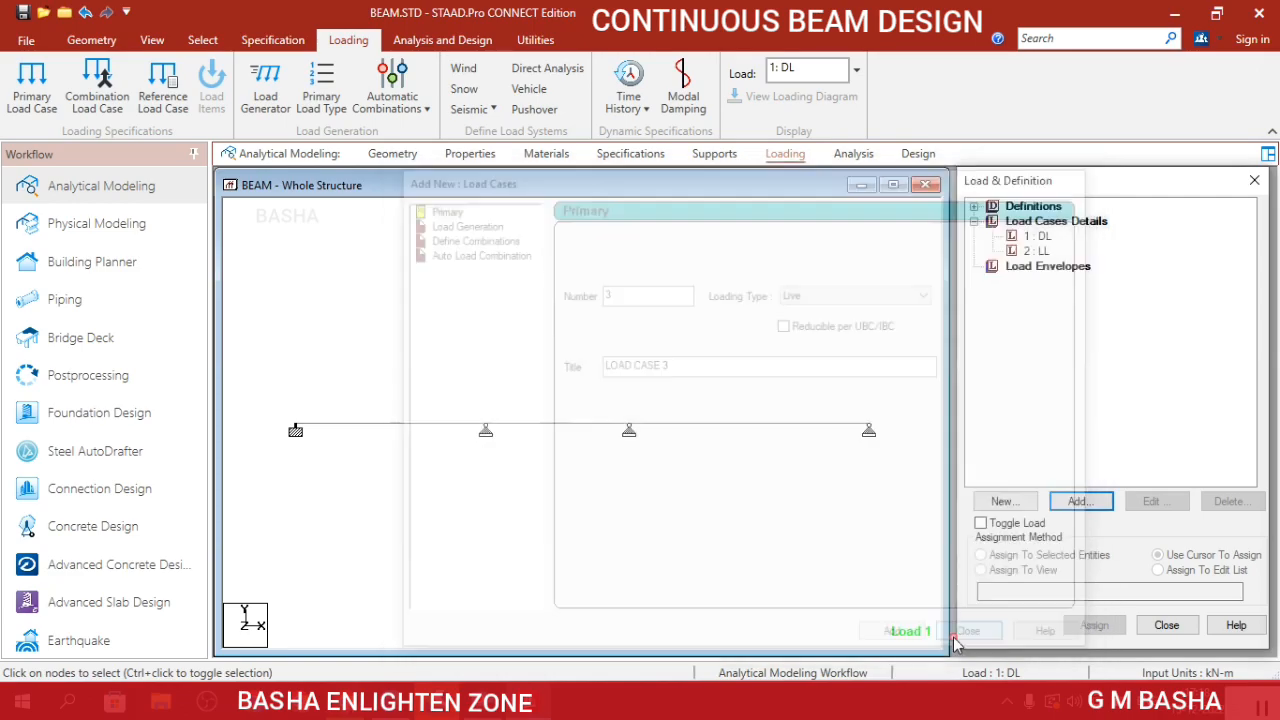
Add a selfweight load in the Y direction with factor -1 to load case DL.
click(1039, 237)
click(1080, 501)
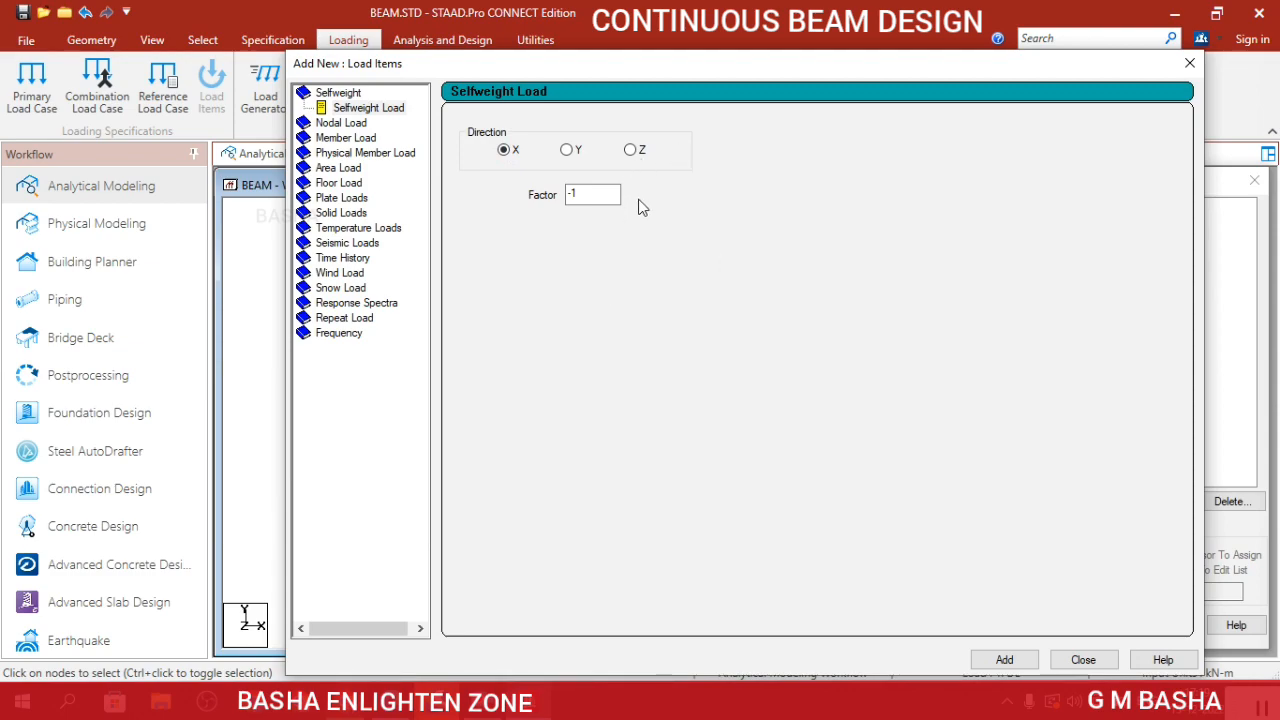
click(570, 151)
click(1012, 661)
click(1062, 662)
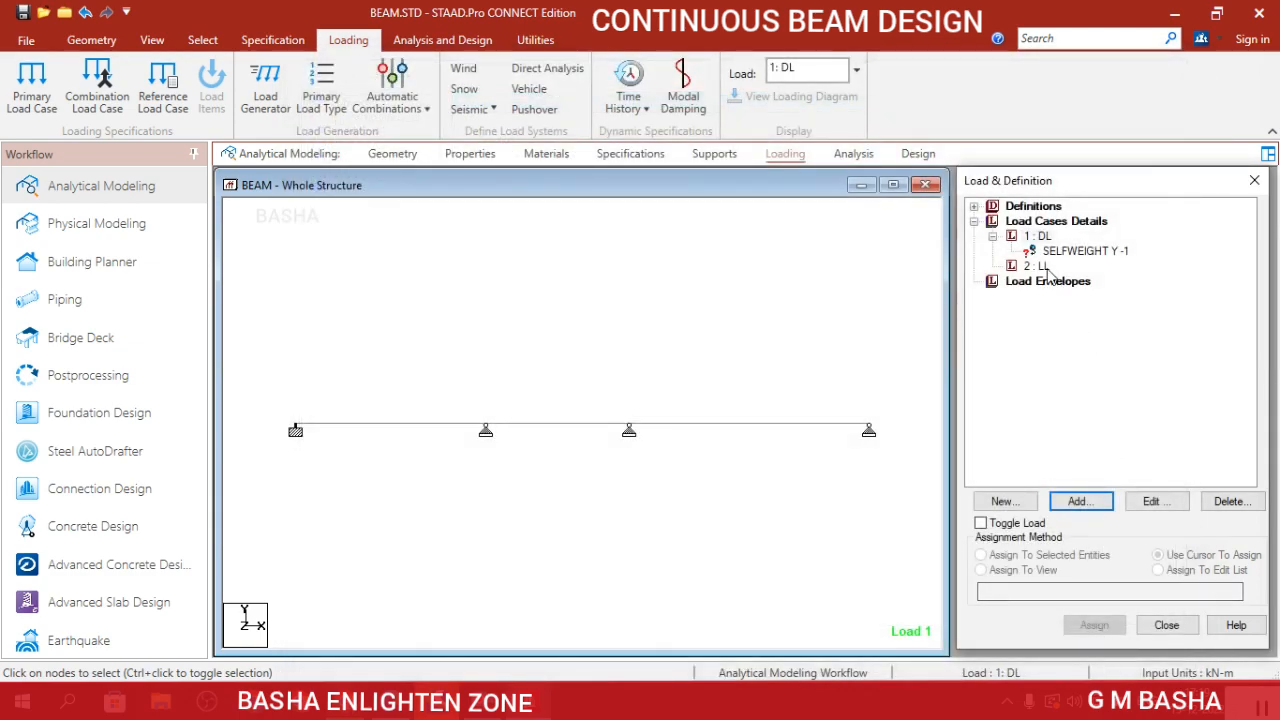
Add a uniform member force of -20 kN/m in GY, with d1 2 m and d2 4 m, to load case LL.
click(1042, 267)
click(1080, 502)
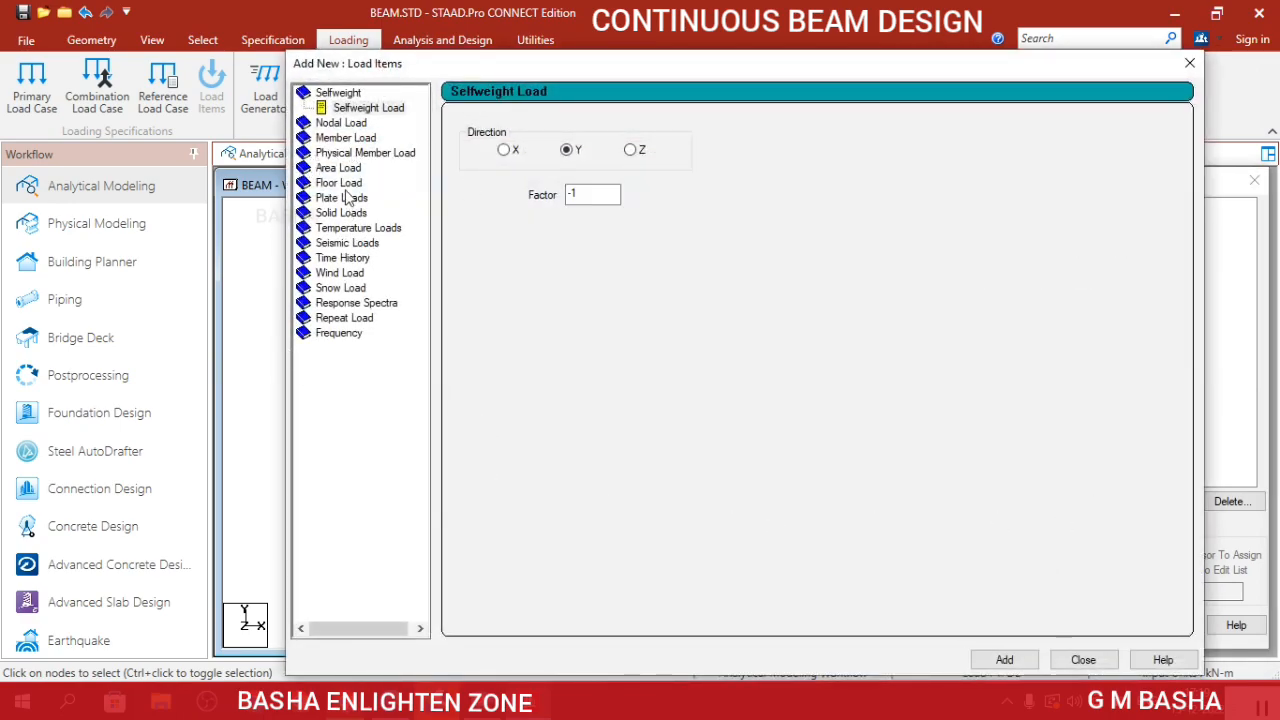
click(348, 138)
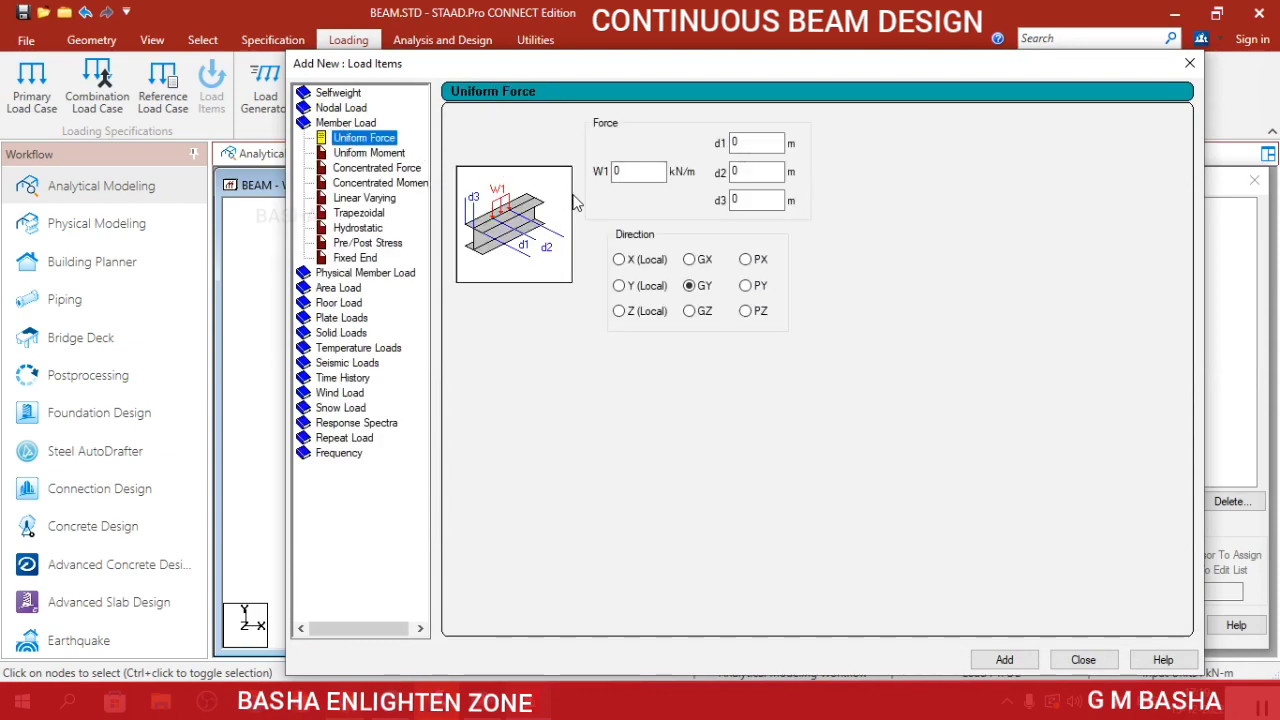
double_click(629, 171)
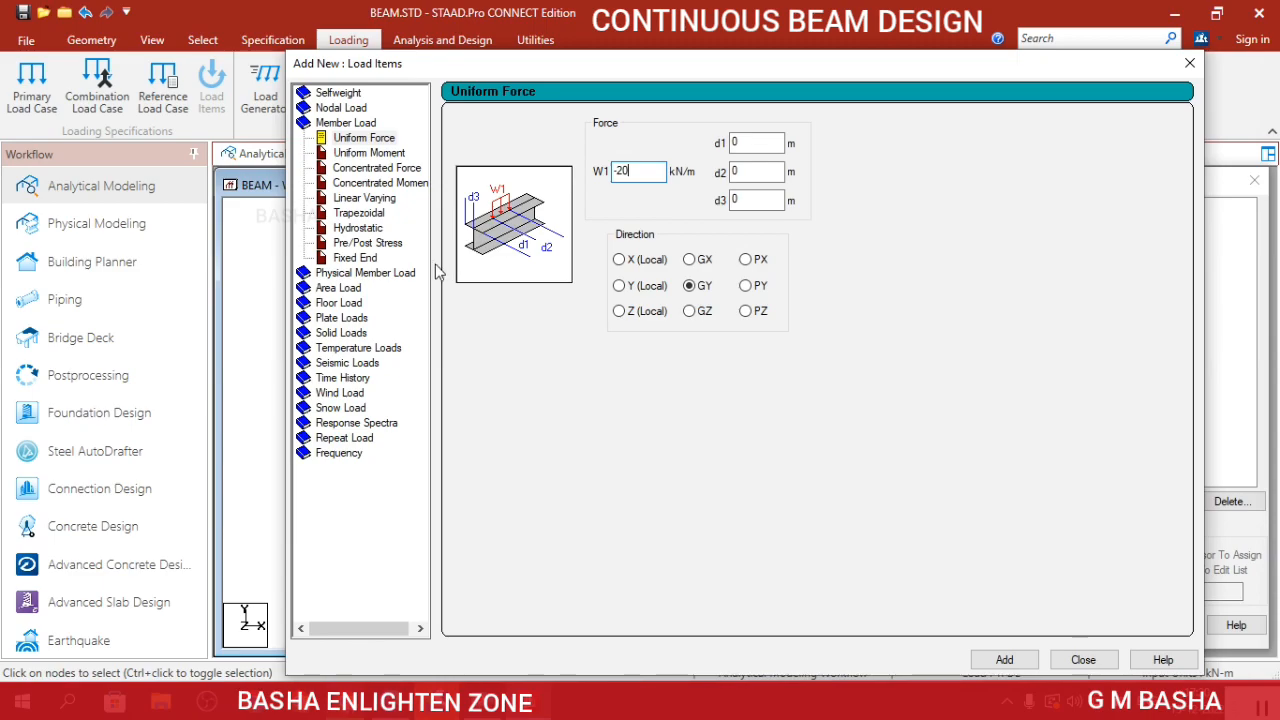
click(745, 143)
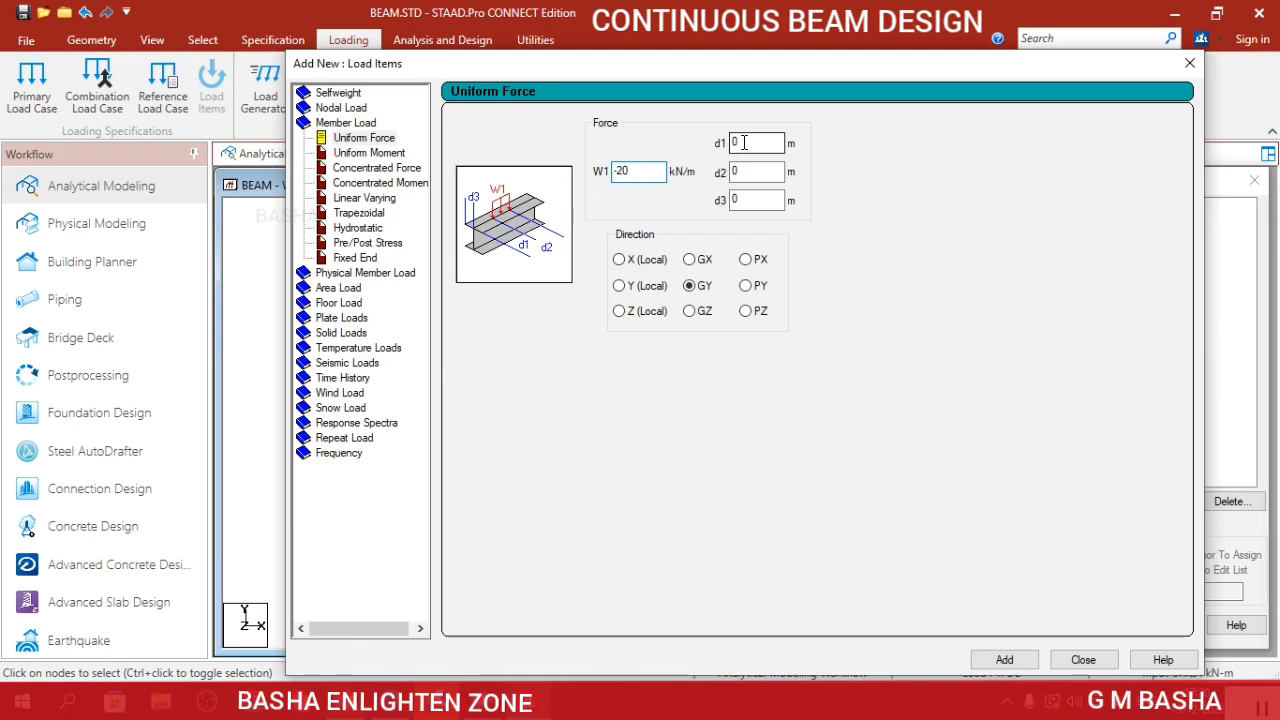
key(BackSpace)
text(2)
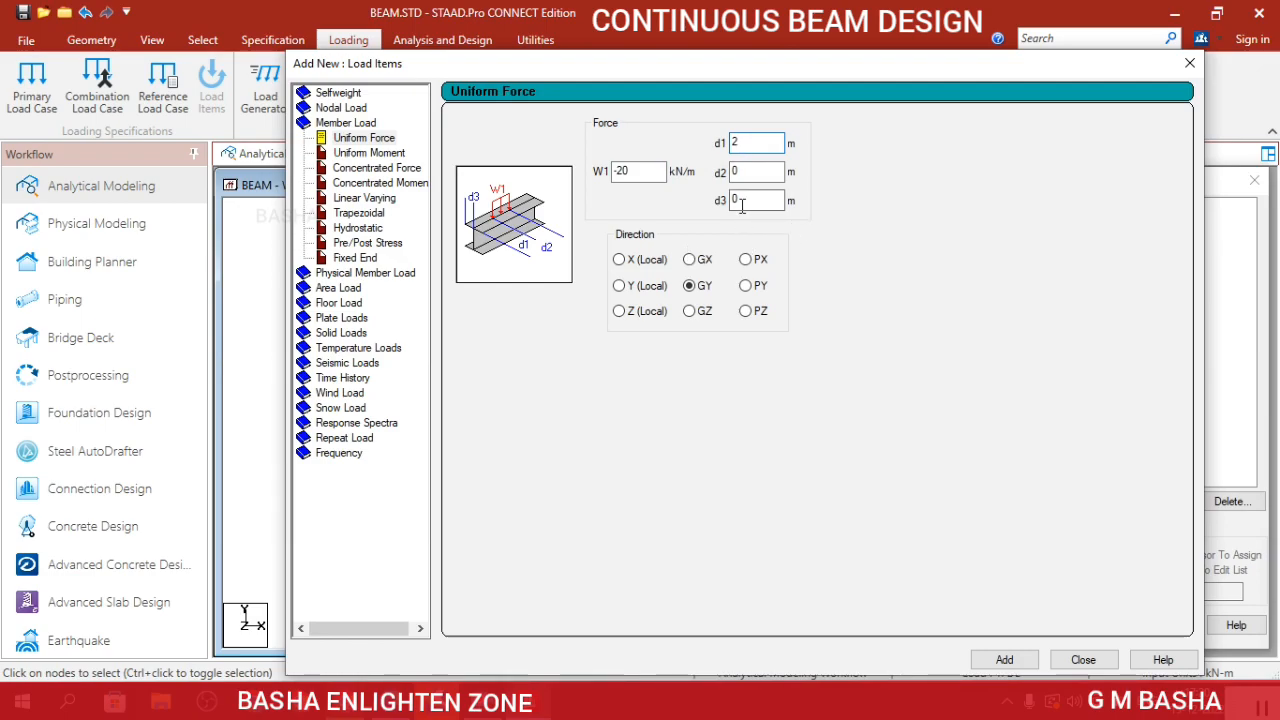
click(735, 172)
key(BackSpace)
text(4)
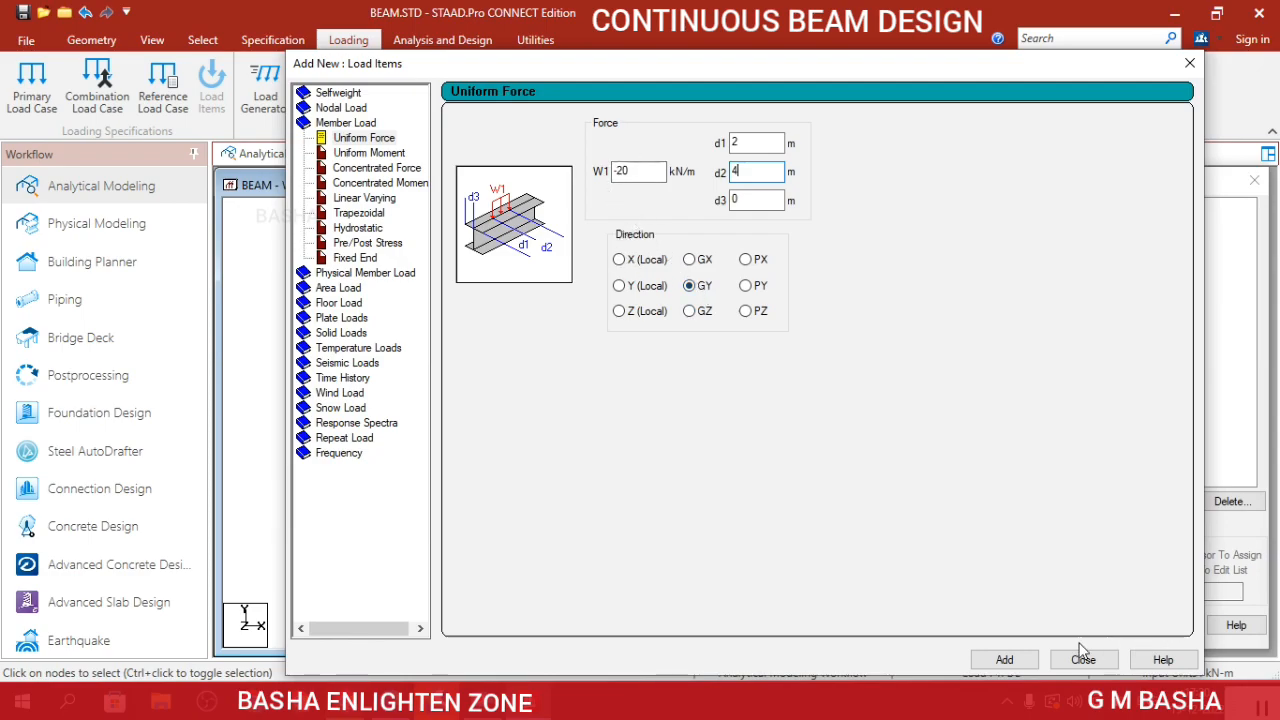
click(1010, 664)
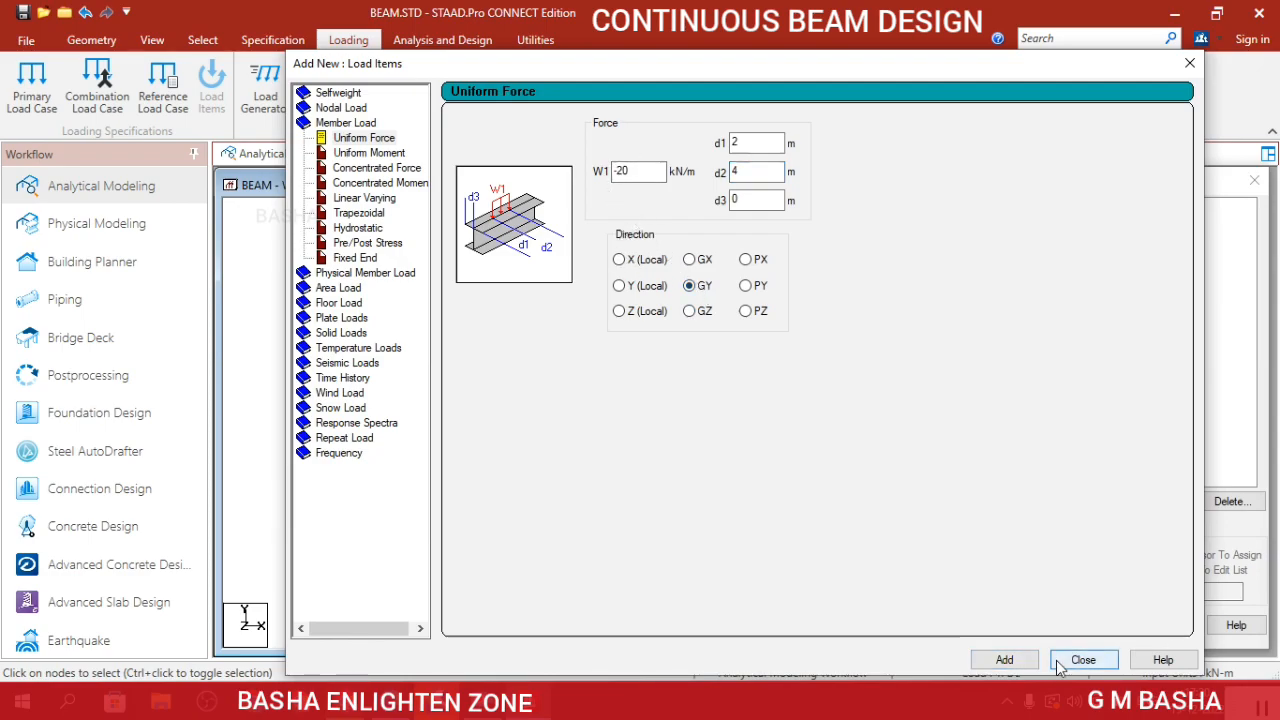
click(1062, 664)
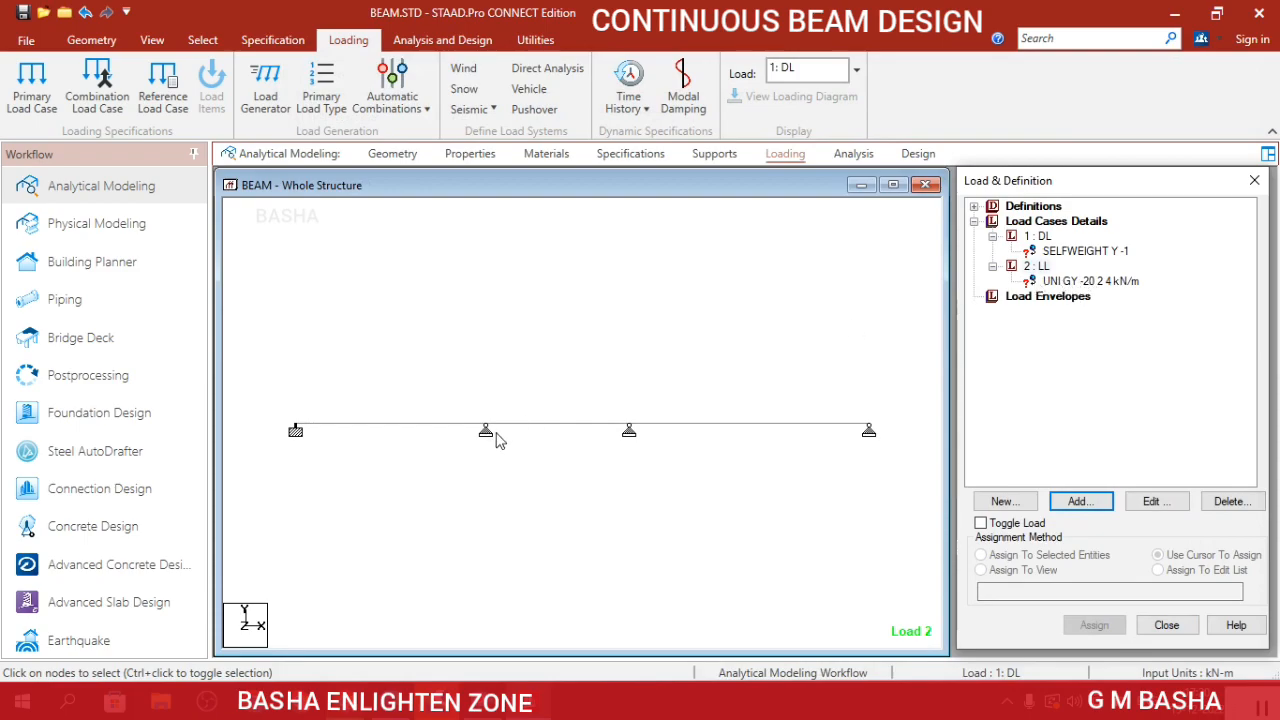
Add a uniform member force of -25 kN/m in the GY direction to load case LL.
click(1078, 502)
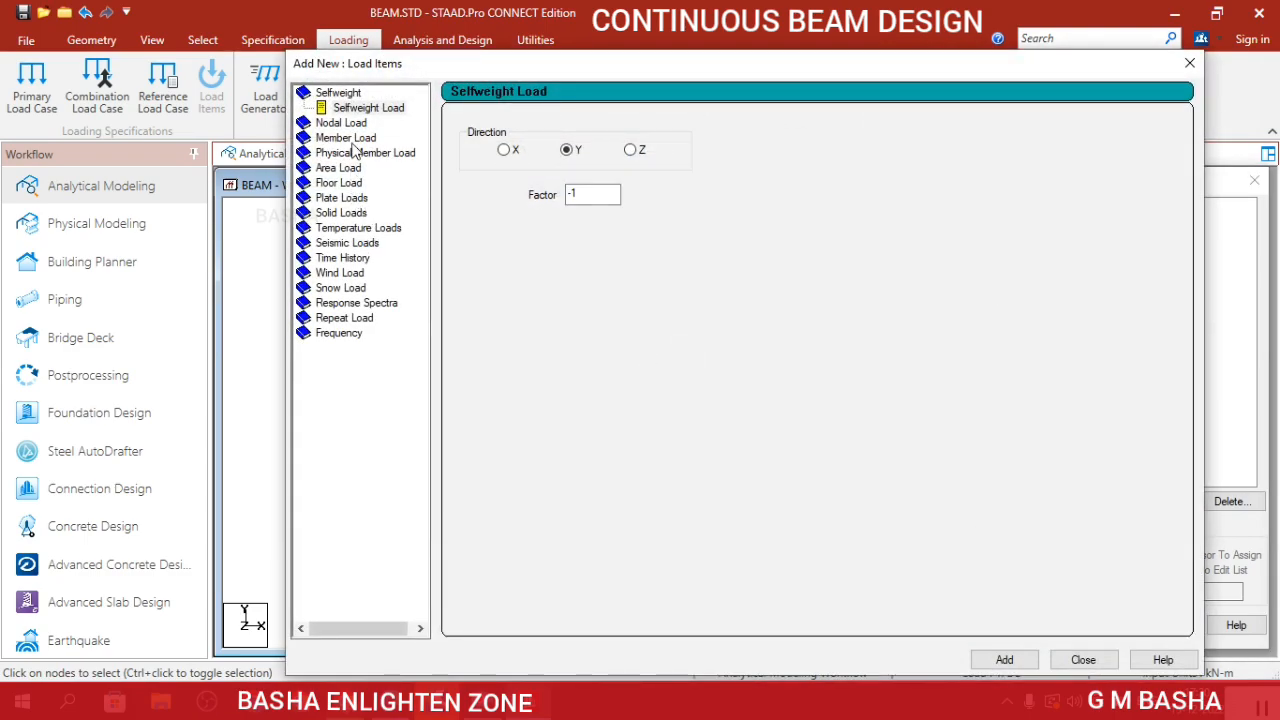
click(352, 141)
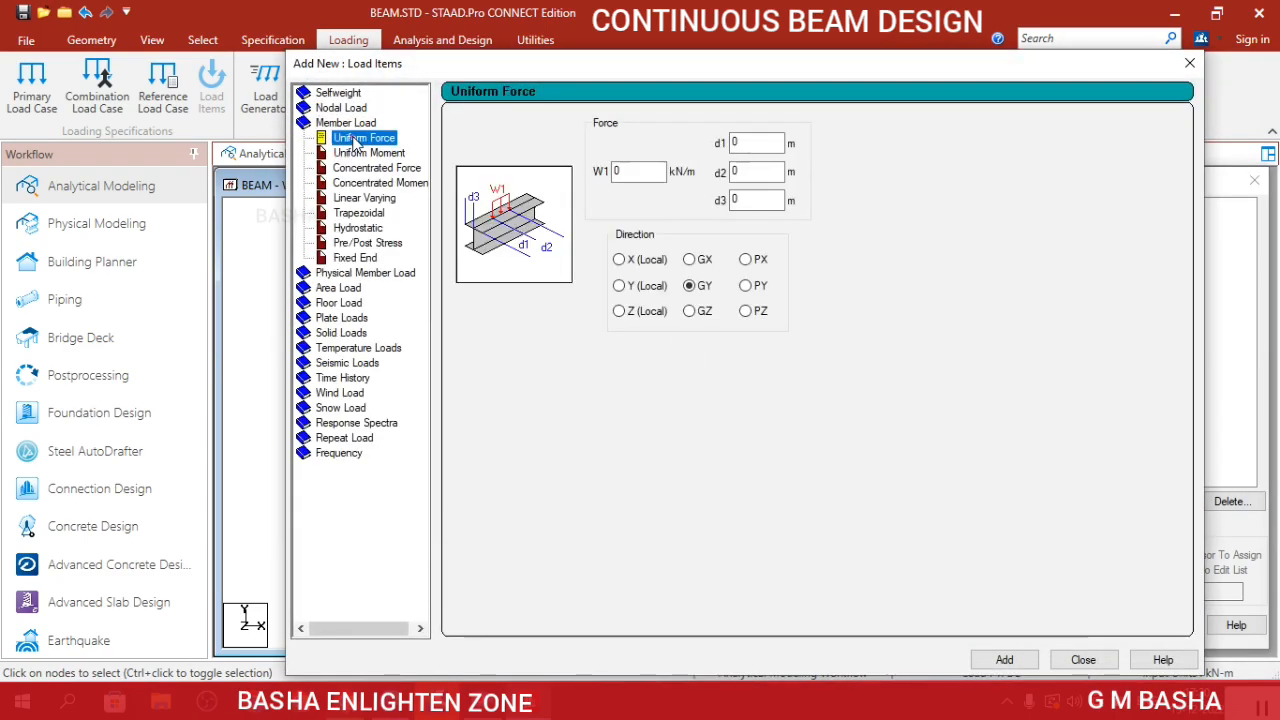
click(617, 171)
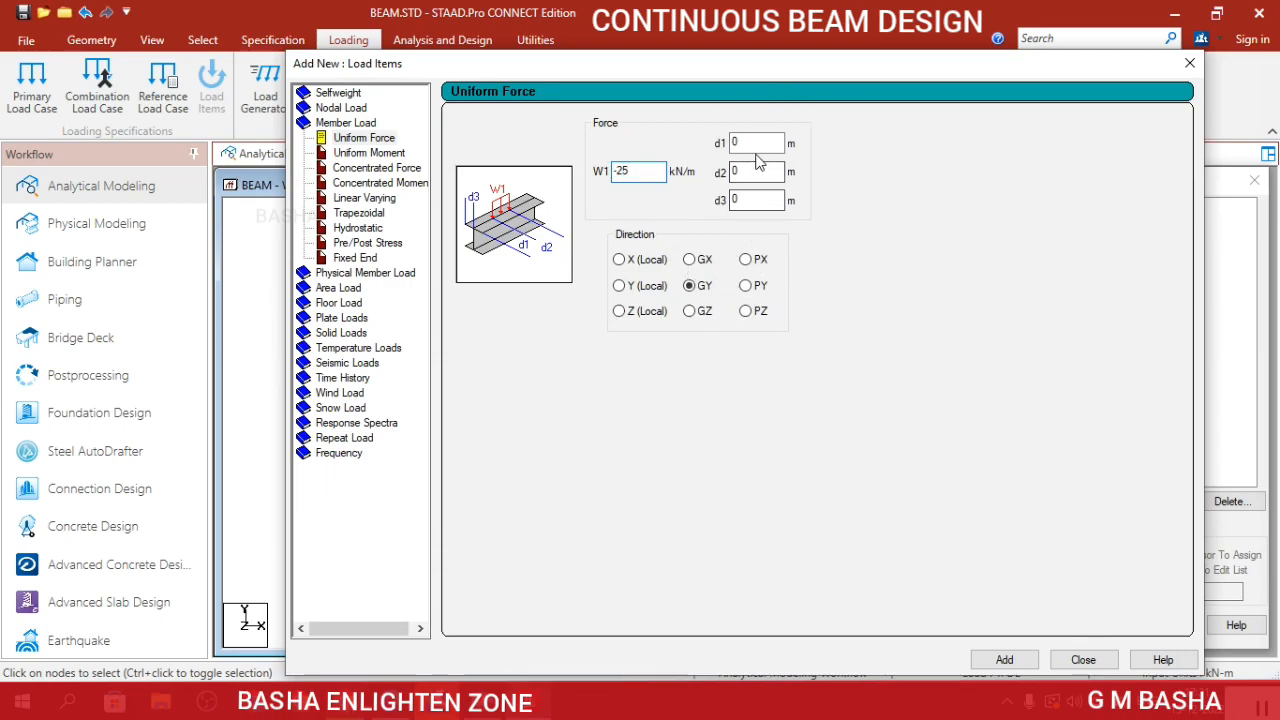
click(1010, 661)
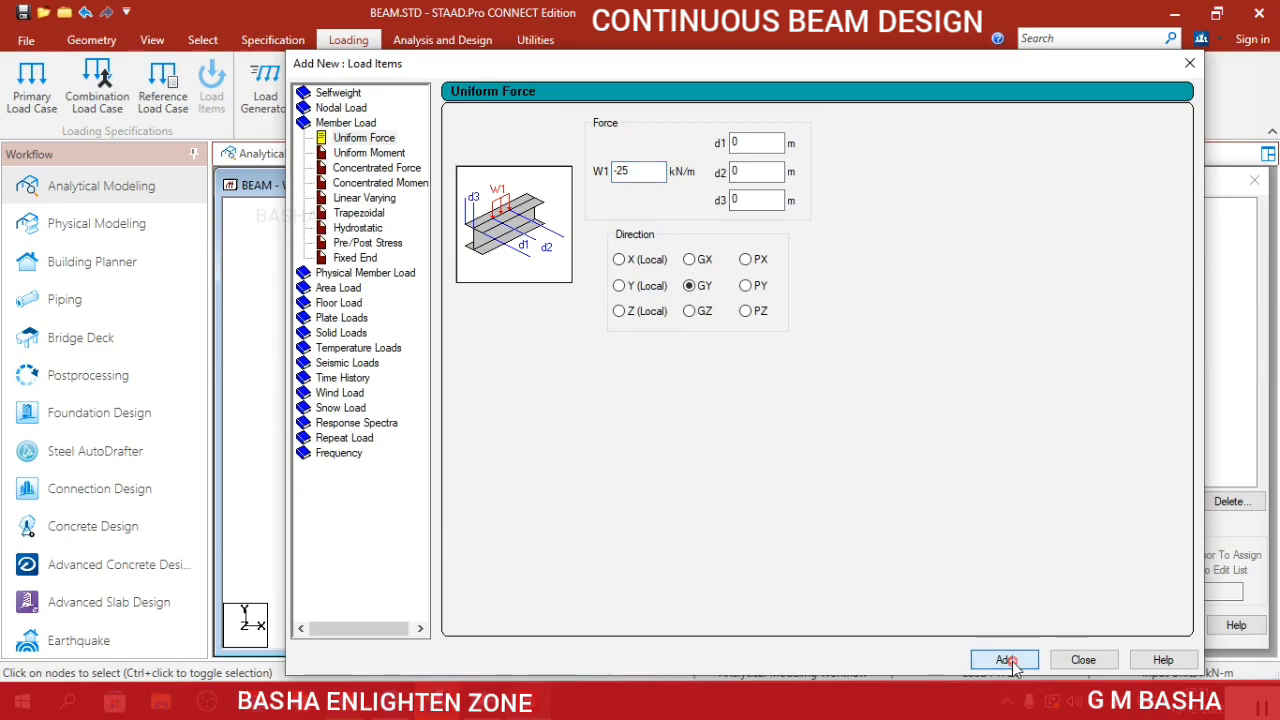
click(1083, 660)
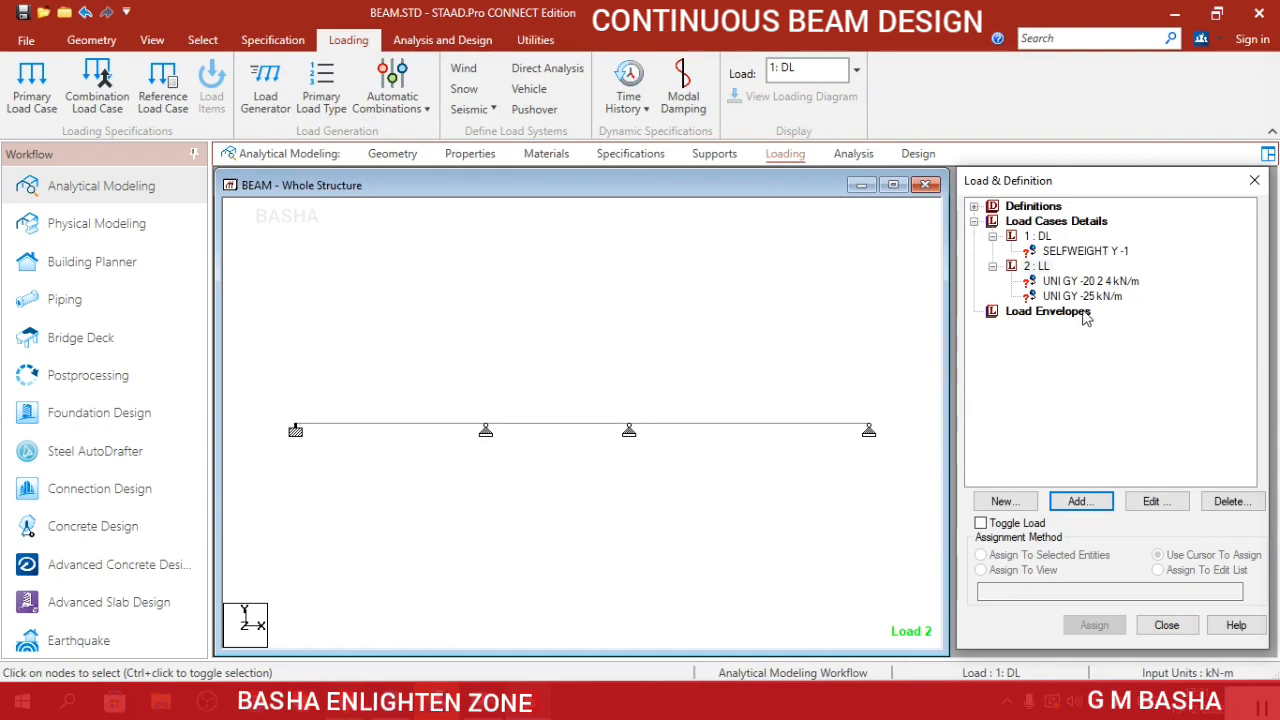
Add a concentrated member force of -30 kN in the GY direction to load case LL, leaving its distances blank.
click(1099, 511)
click(500, 459)
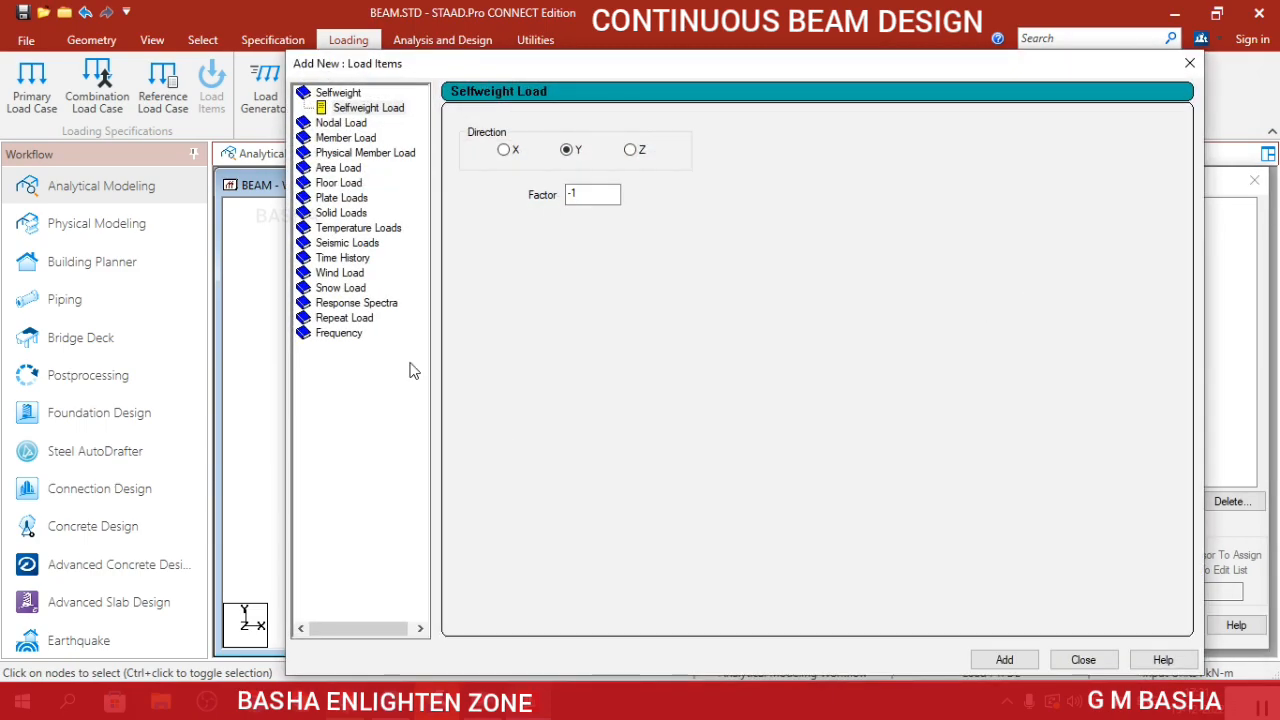
click(355, 138)
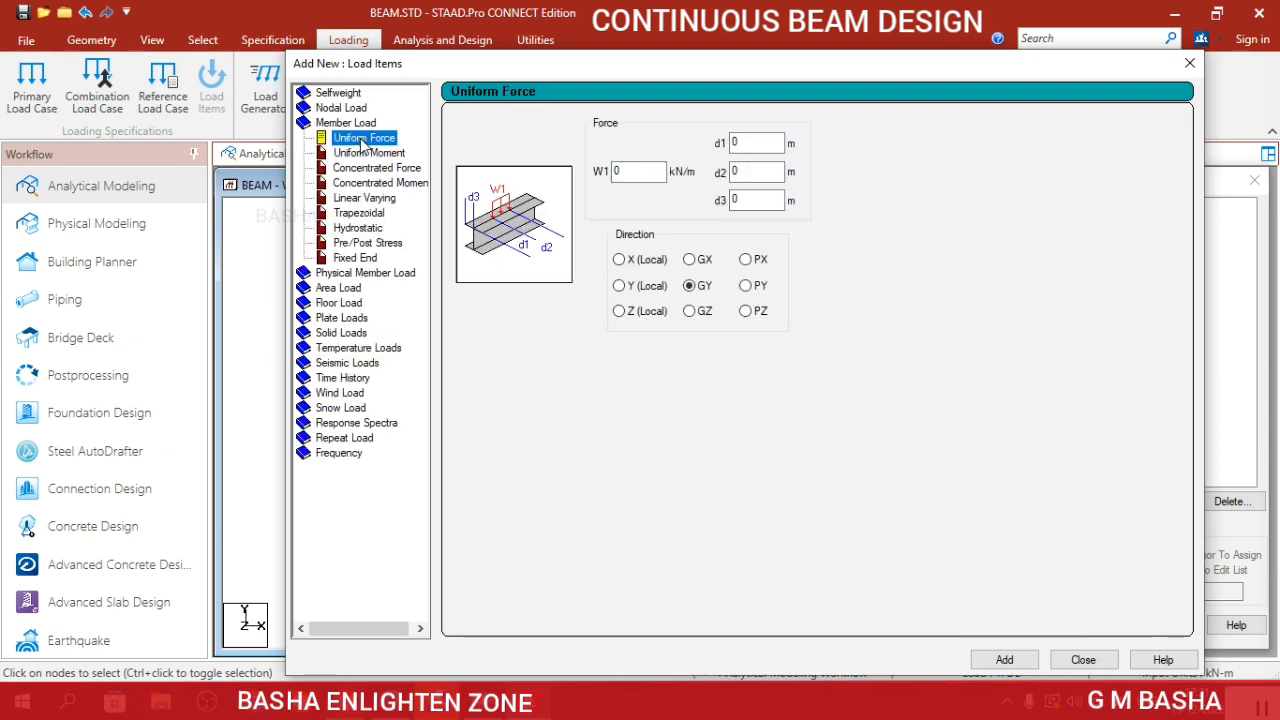
click(404, 169)
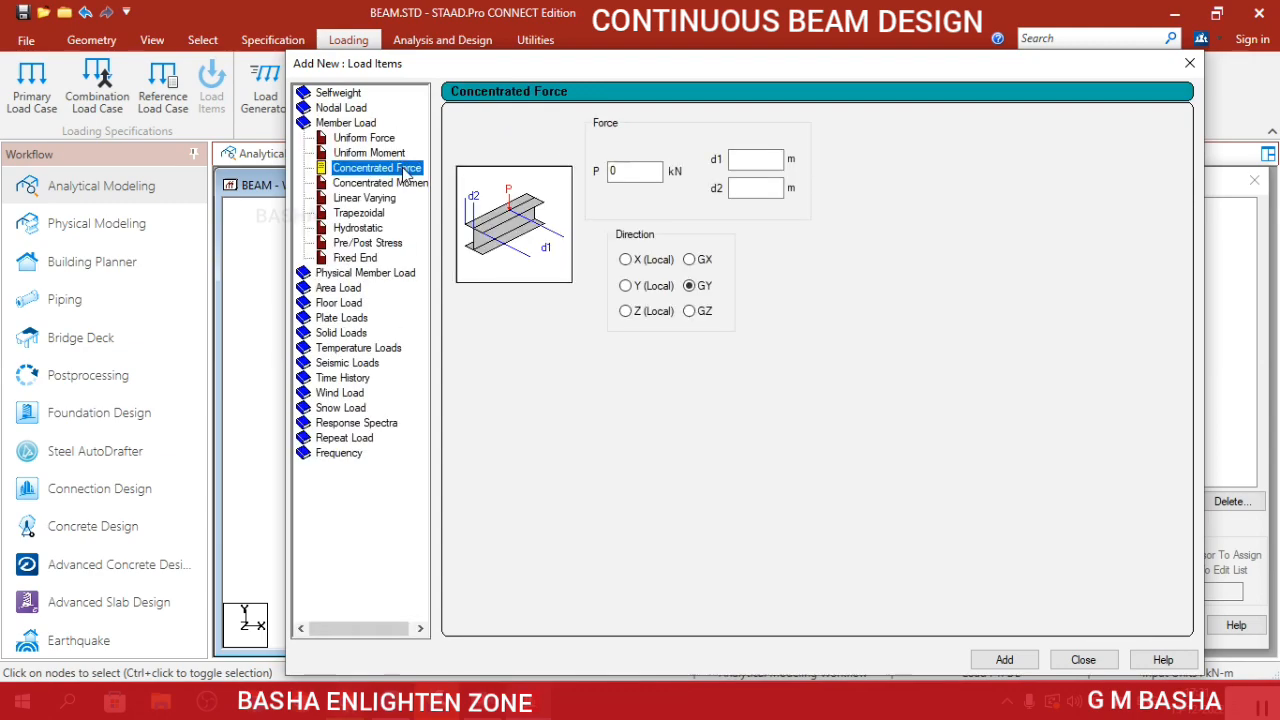
drag(630, 173, 554, 154)
text(-3)
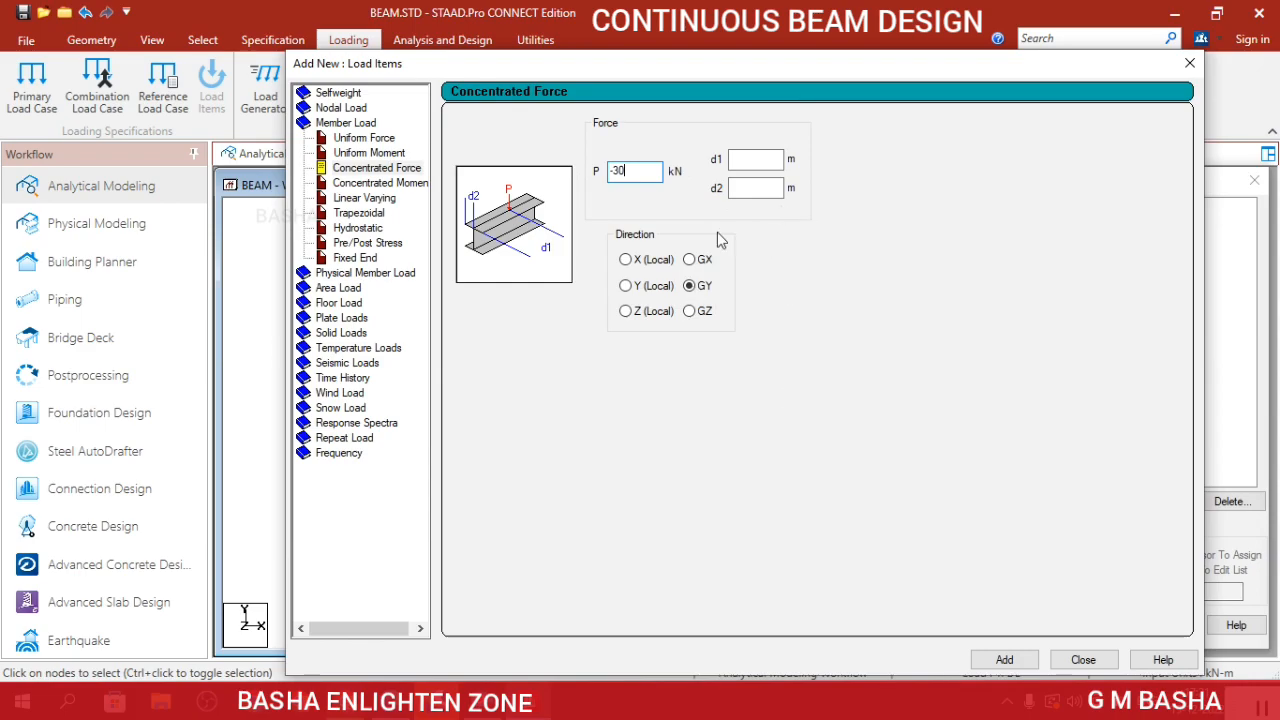
click(1002, 662)
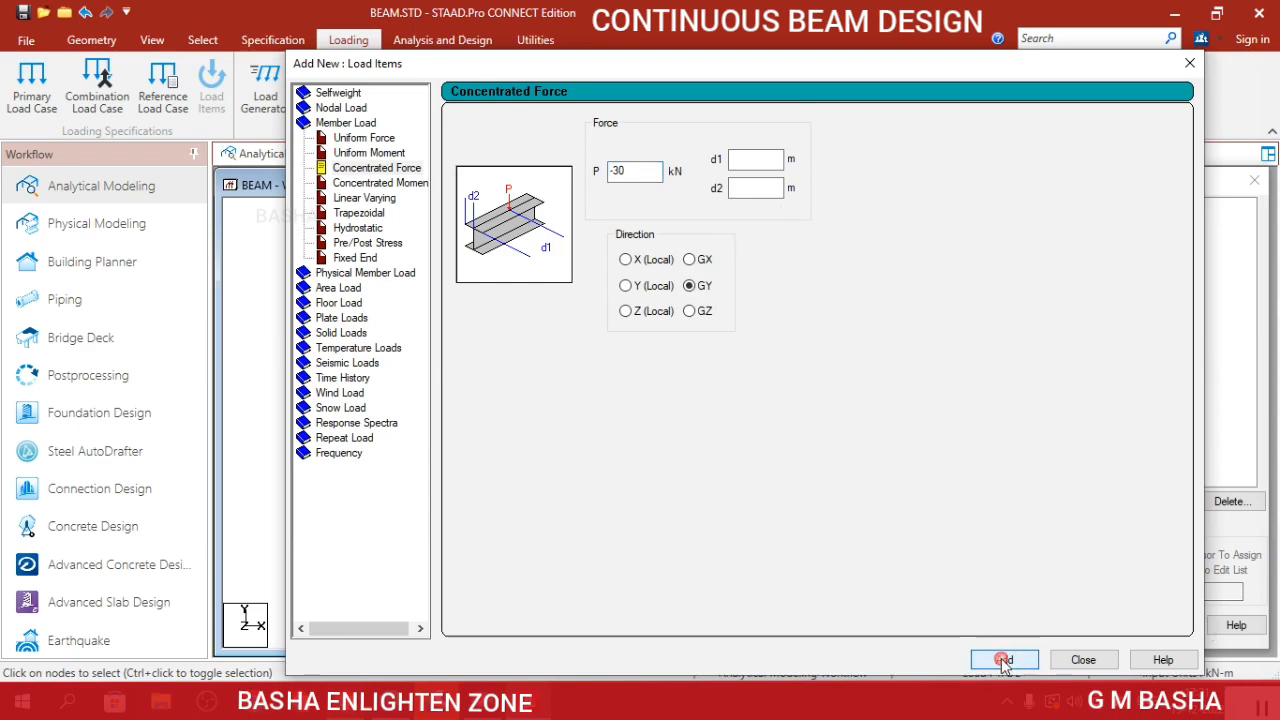
click(1087, 663)
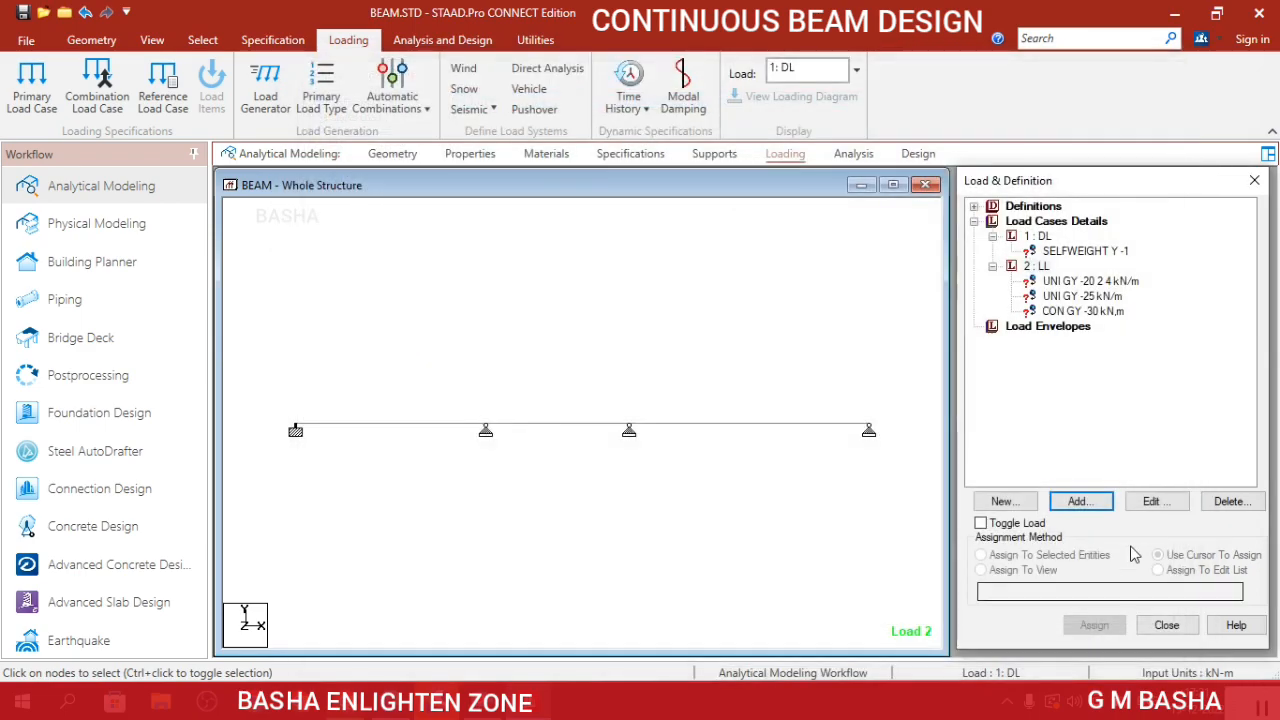
Assign the selfweight load of case DL to the whole structure with the Assign To View method.
click(1105, 257)
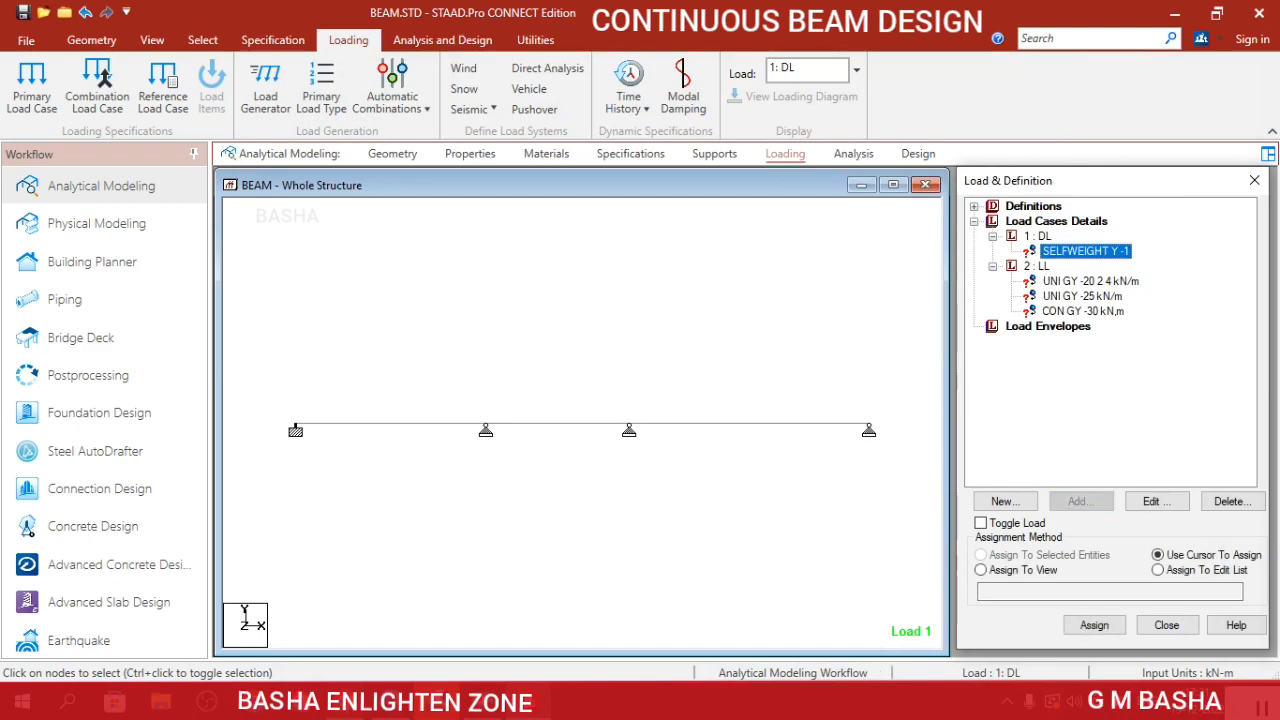
click(1019, 573)
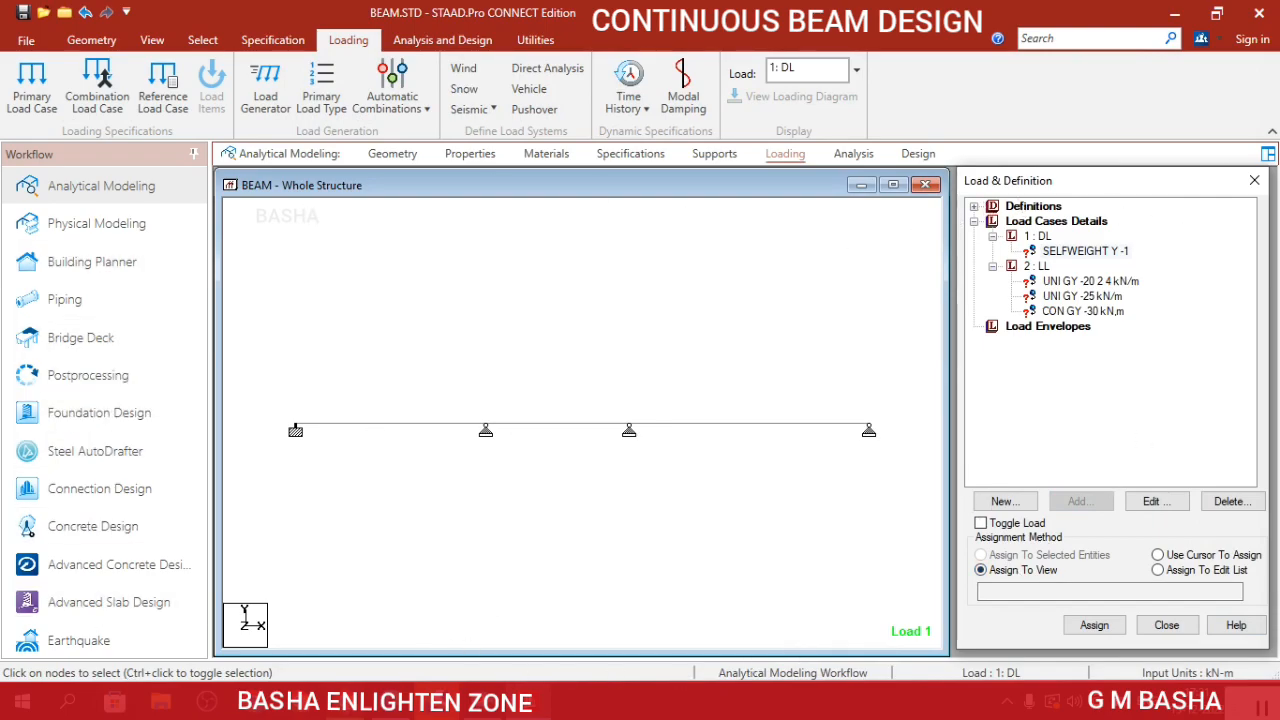
click(1094, 625)
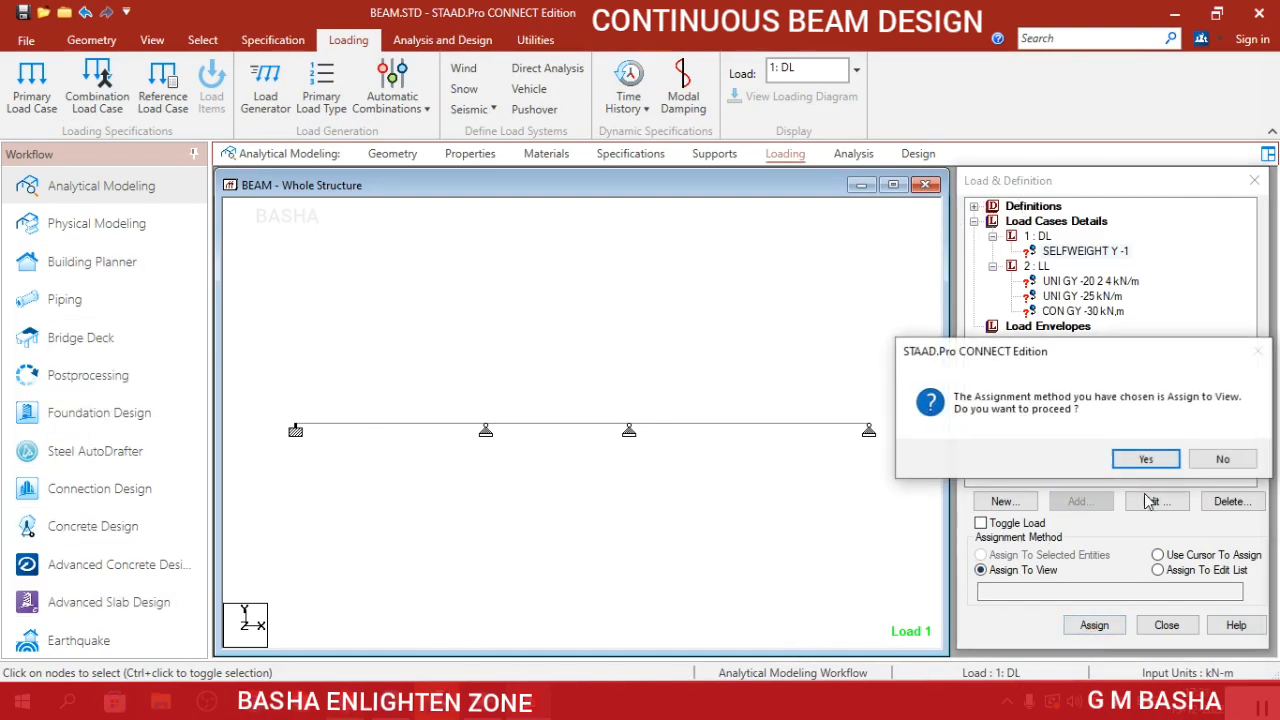
click(1140, 462)
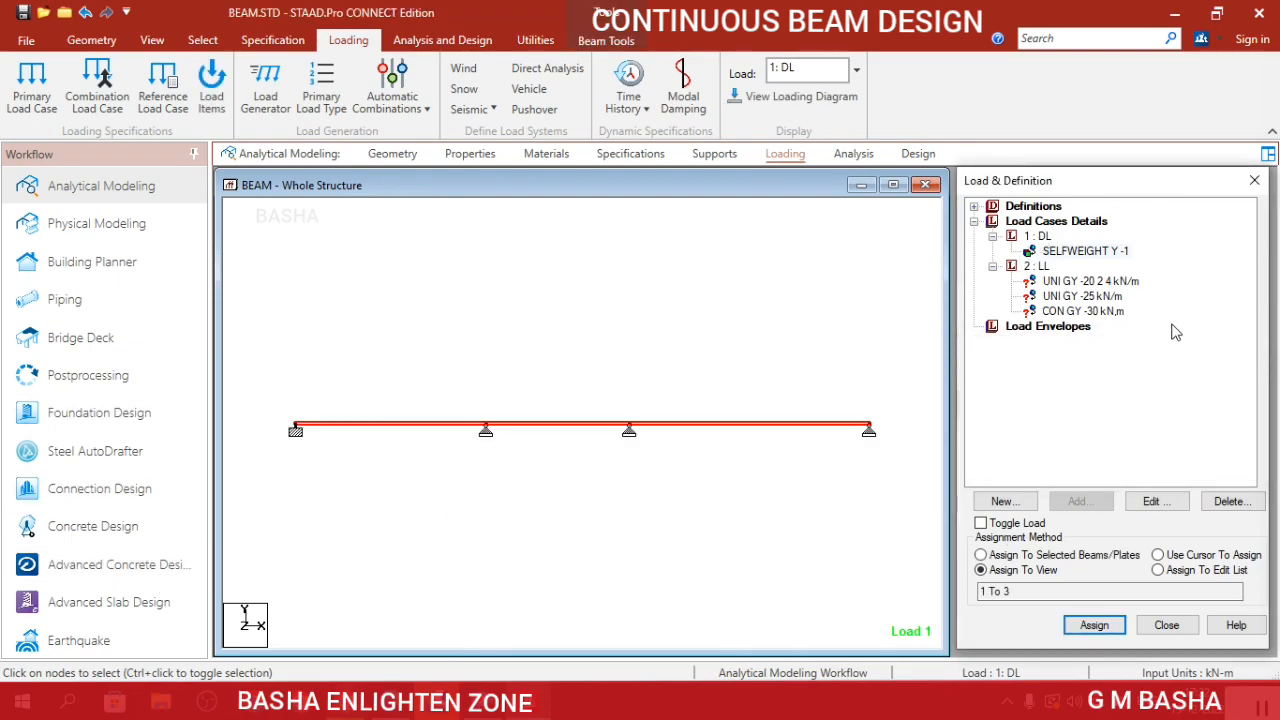
Assign the -20 kN/m partial uniform load to the first span next to the fixed support and display the loading diagram.
click(1112, 284)
click(894, 531)
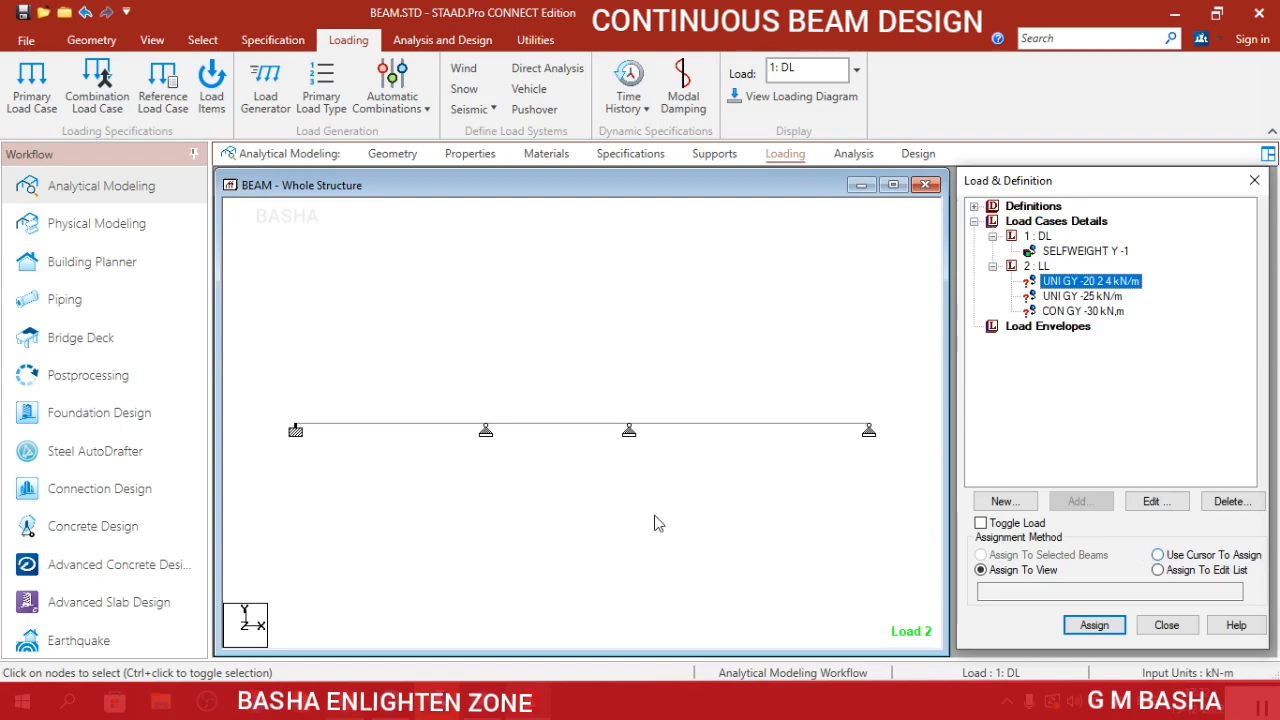
click(435, 427)
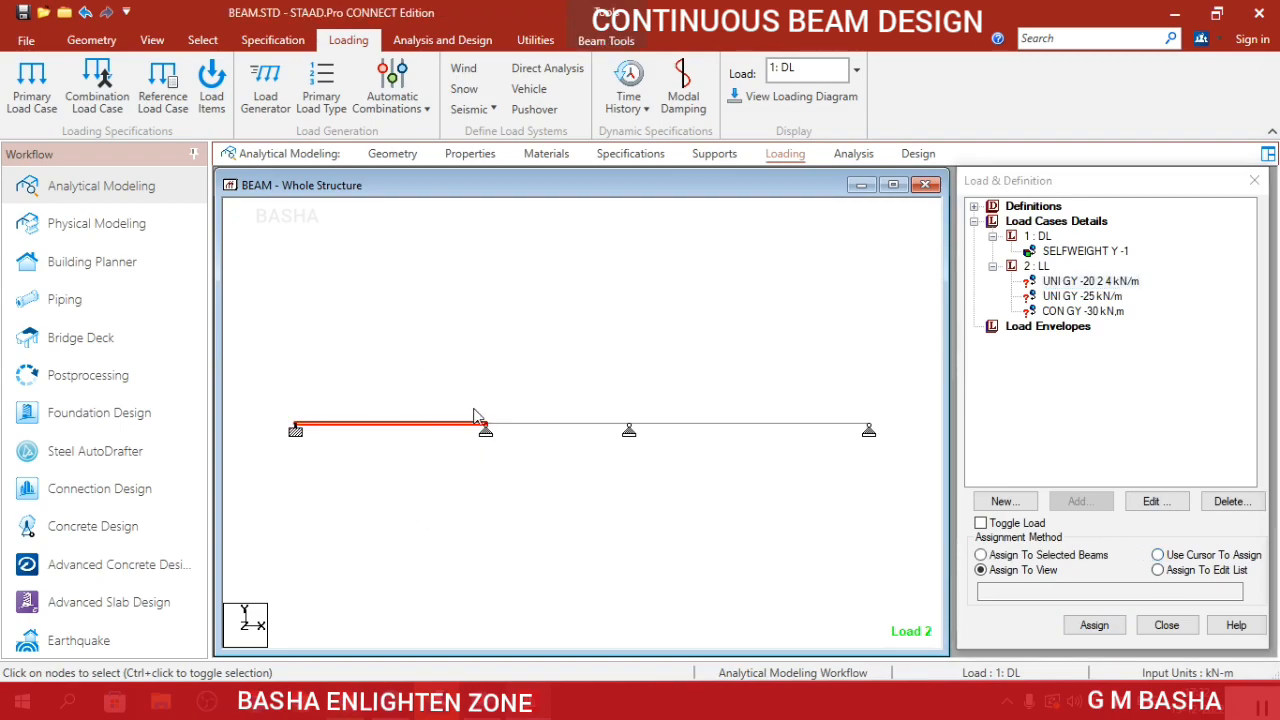
click(1068, 557)
click(1096, 625)
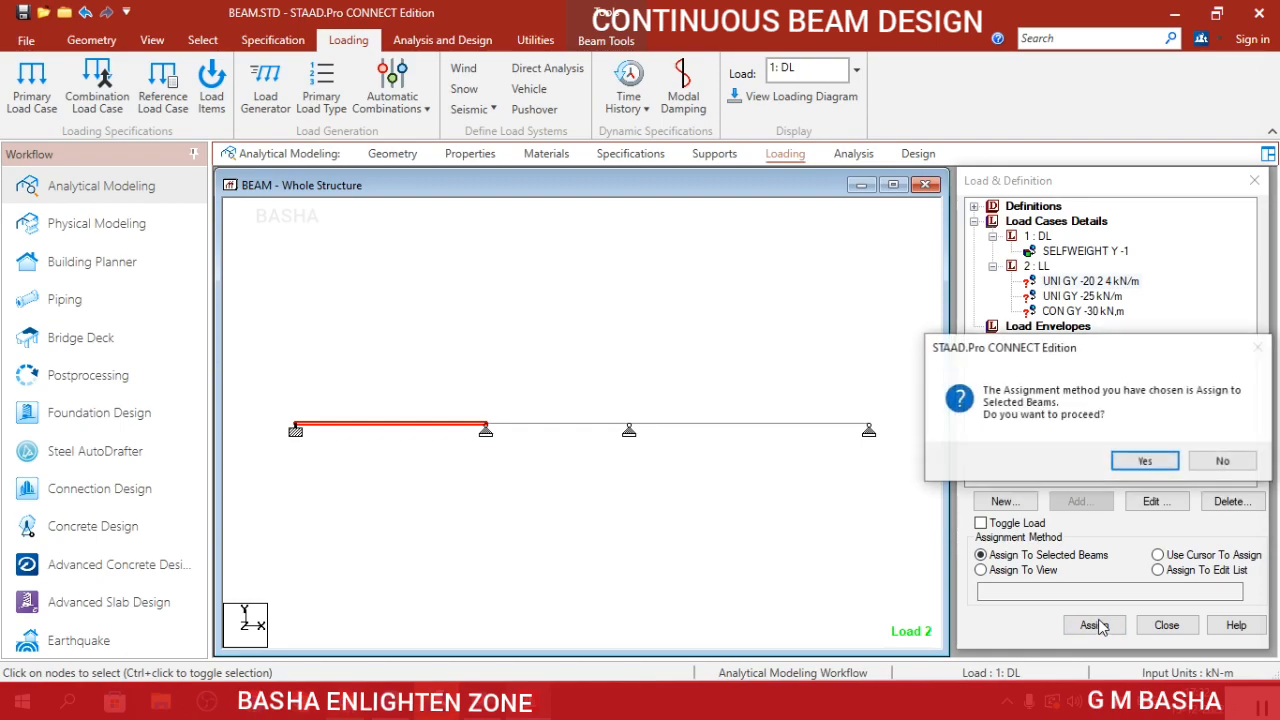
click(1158, 462)
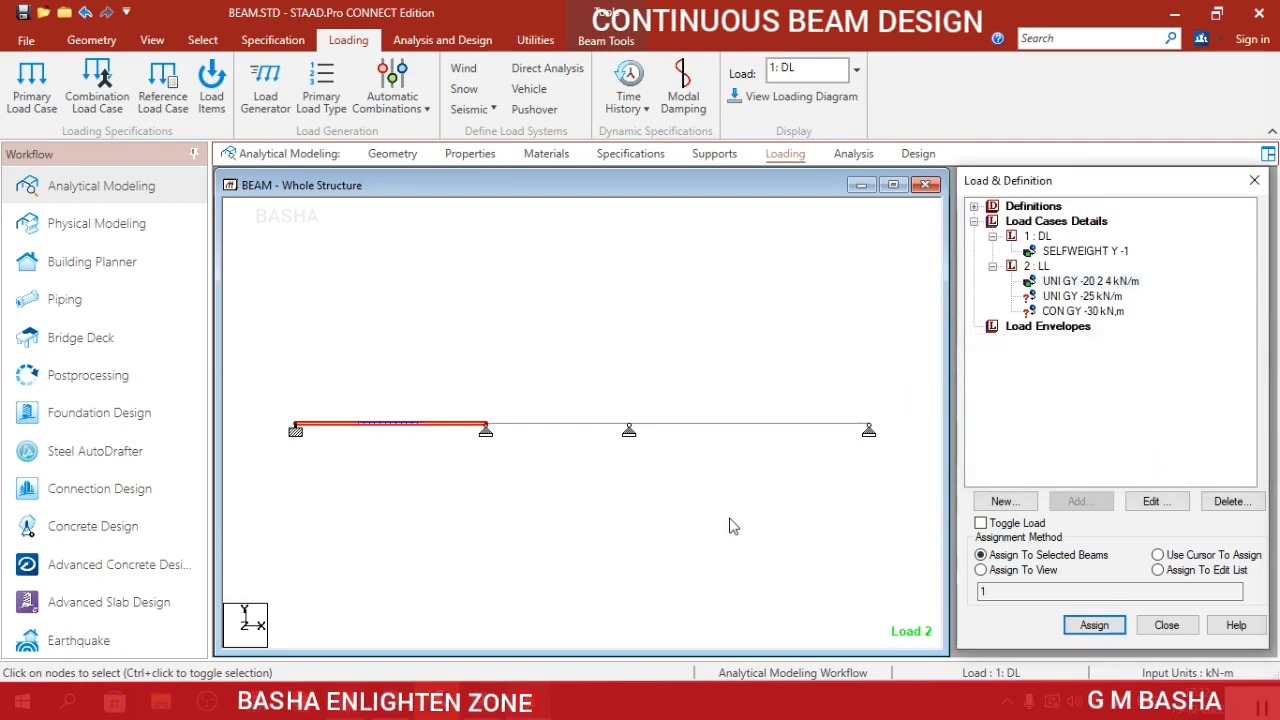
click(755, 100)
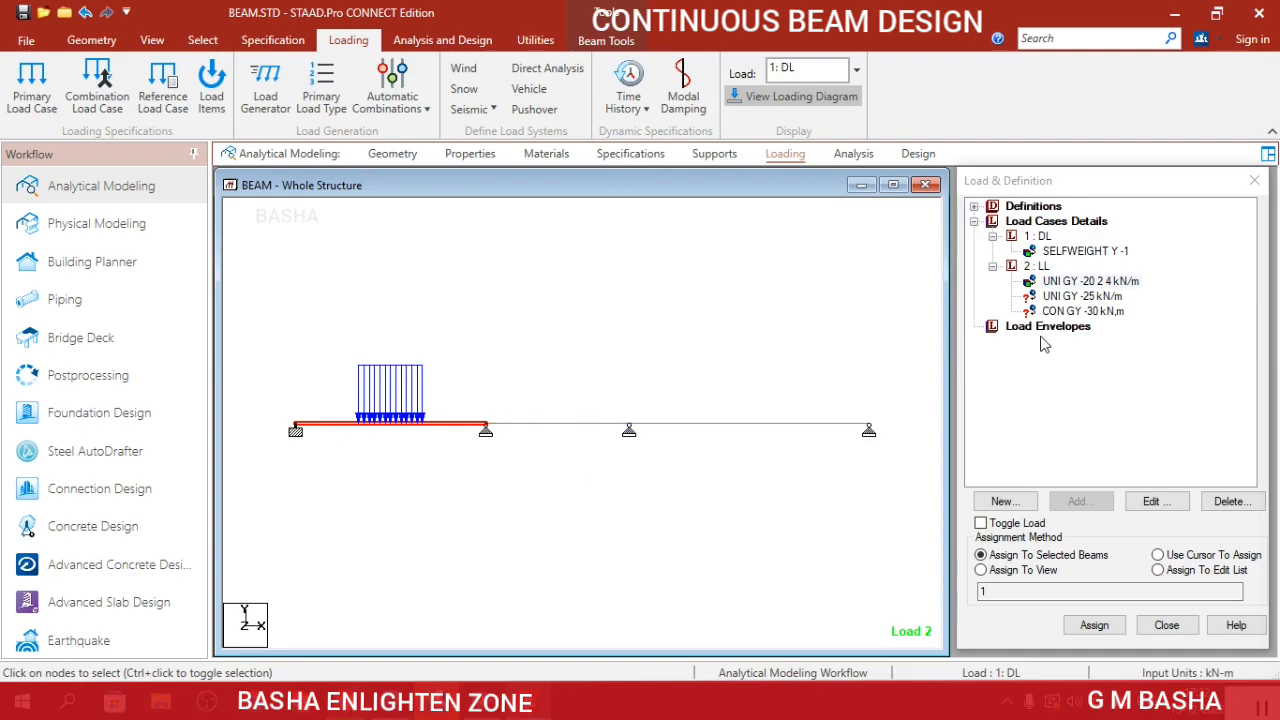
Assign the -25 kN/m uniform load to the middle span of the beam.
click(1084, 298)
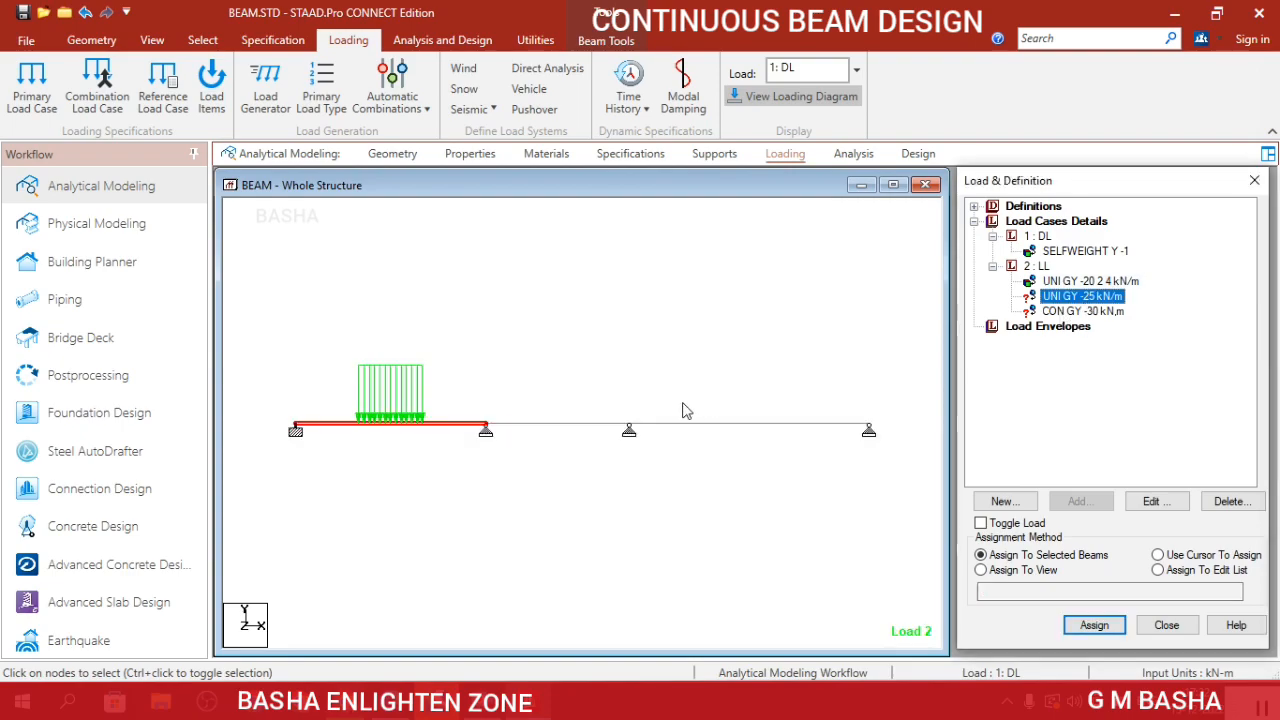
click(602, 426)
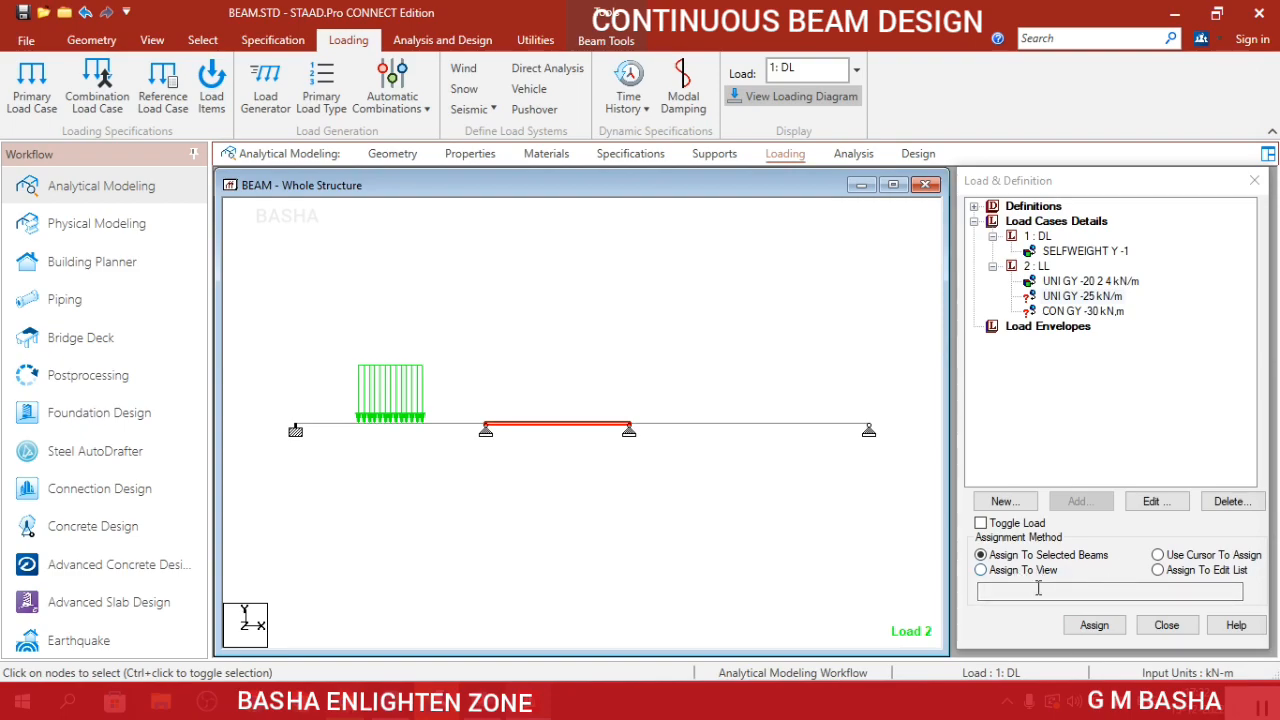
click(1107, 631)
click(1101, 626)
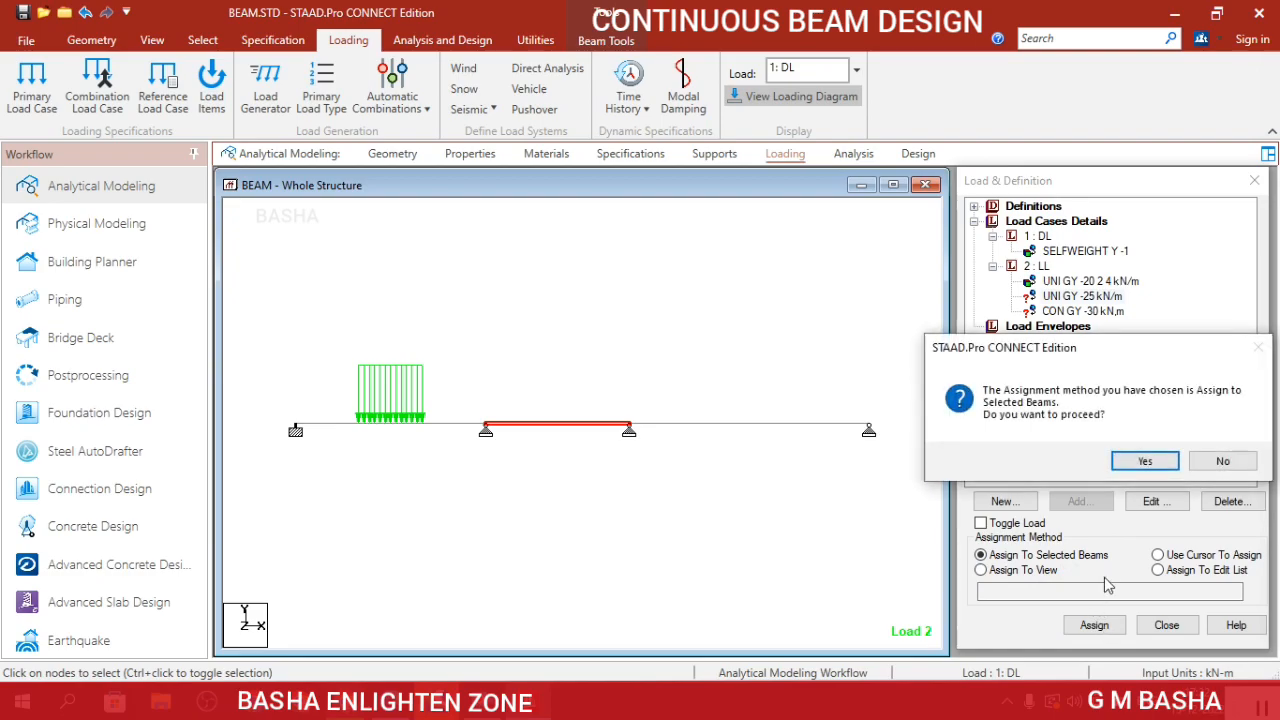
click(1150, 458)
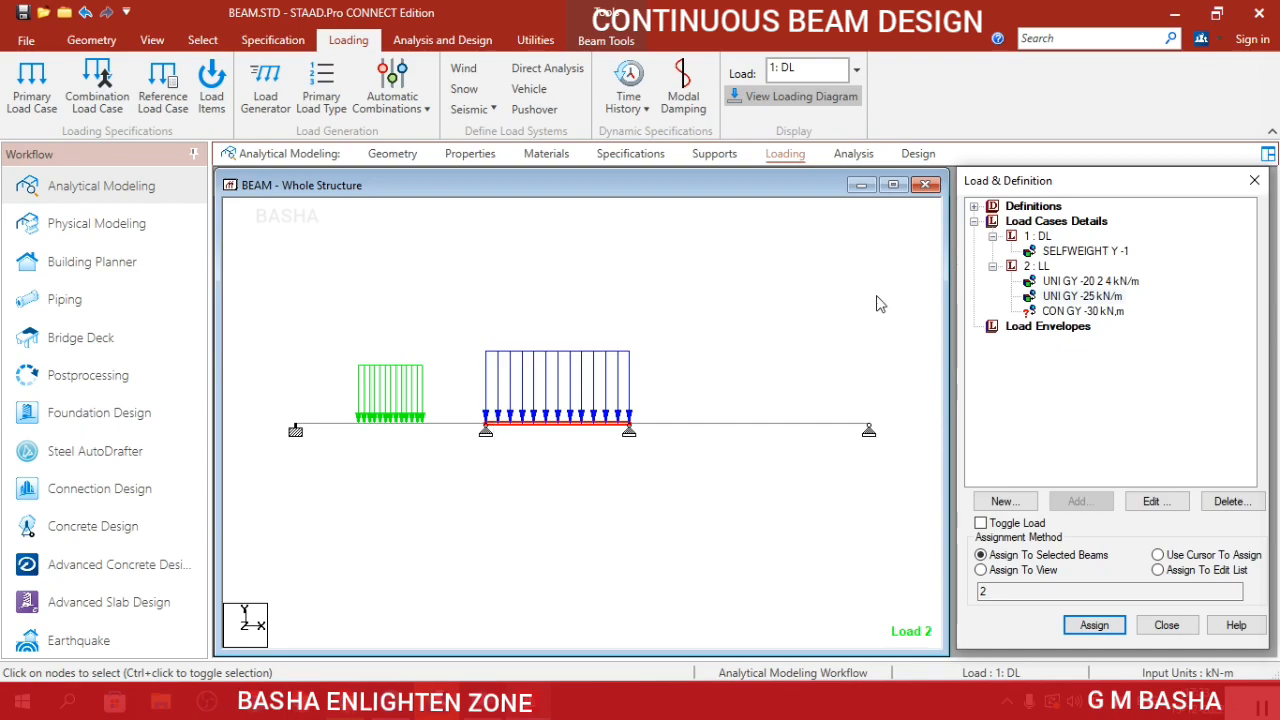
Review the force, distance and direction settings of the -25 kN/m and -20 kN/m uniform loads without changing them.
click(1157, 502)
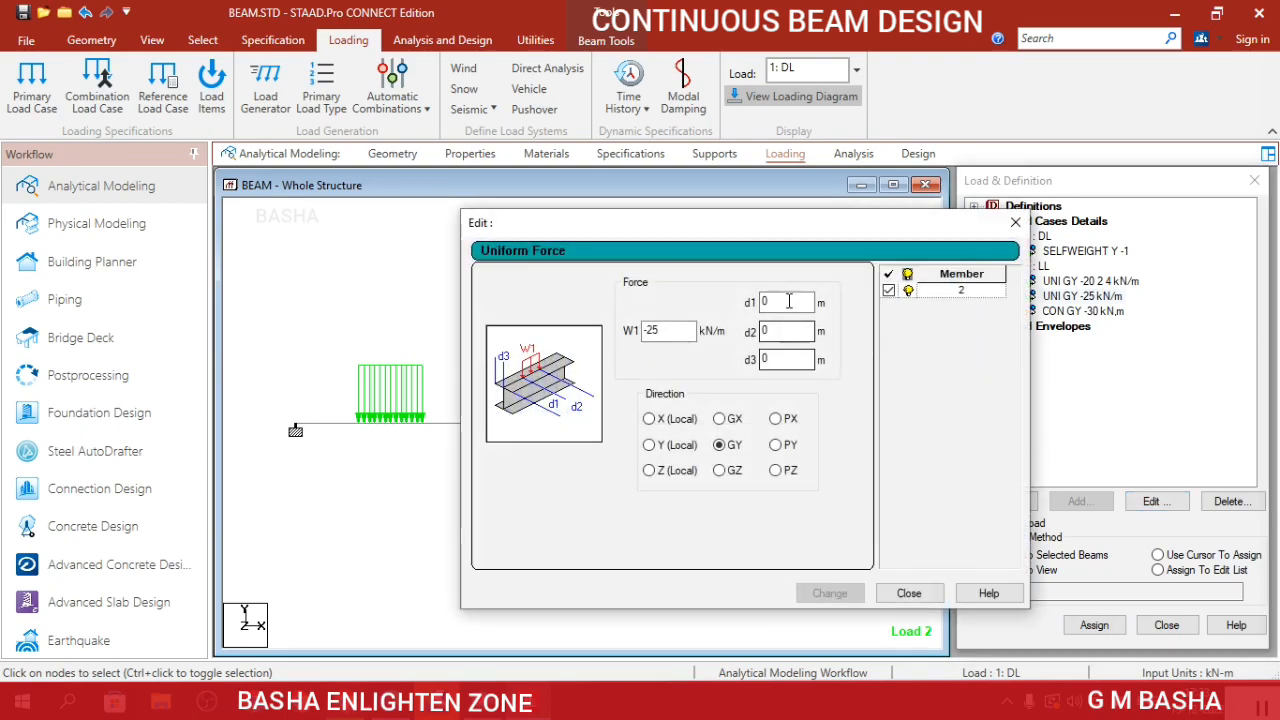
drag(815, 224, 1001, 200)
click(1138, 190)
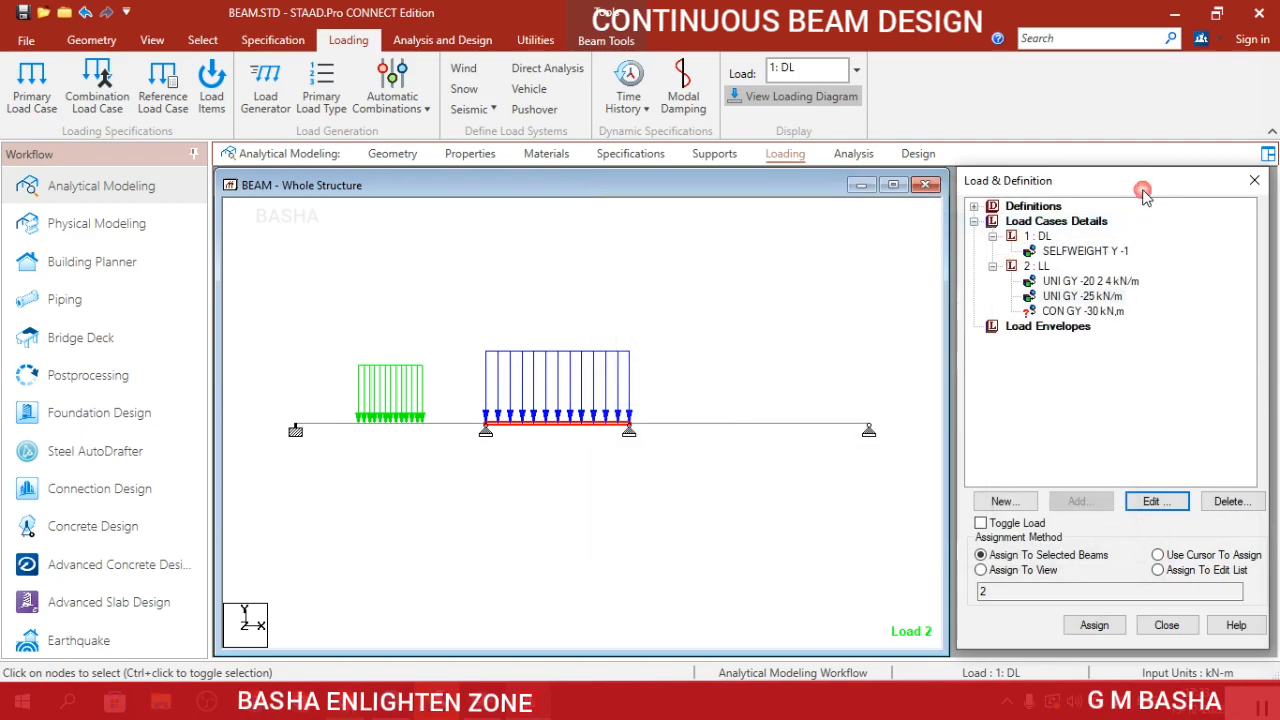
click(1110, 282)
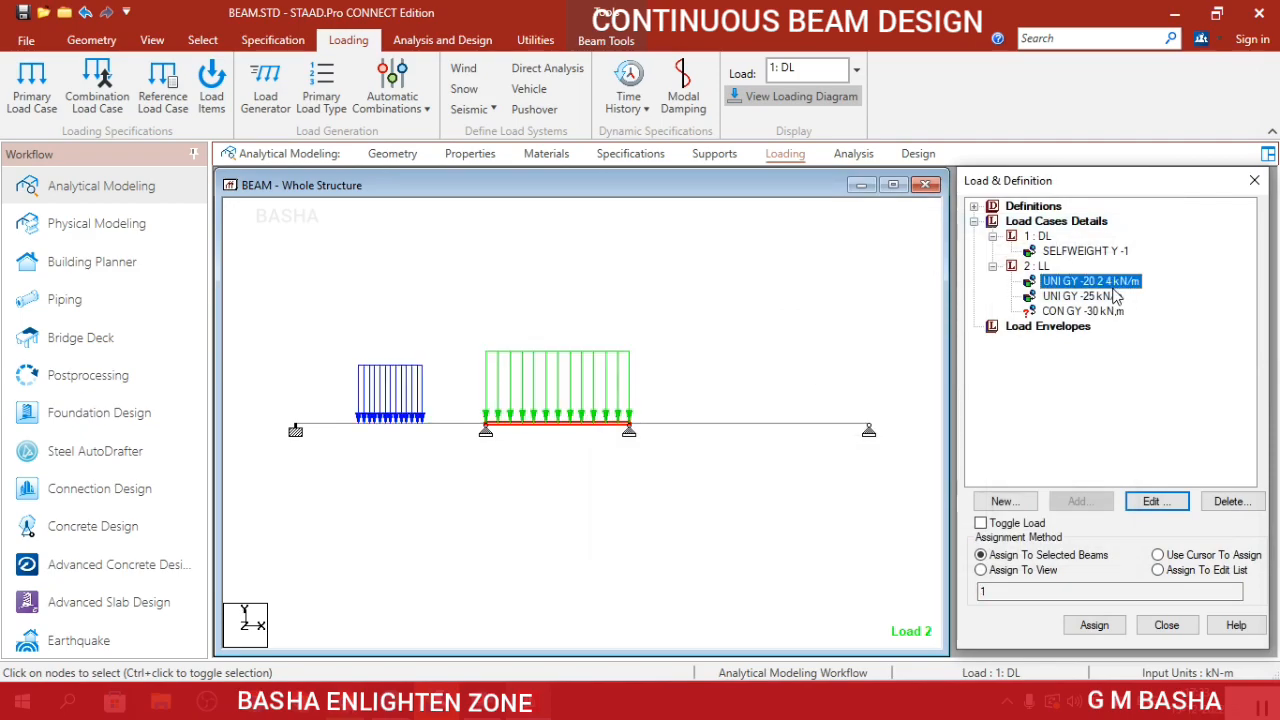
click(1150, 501)
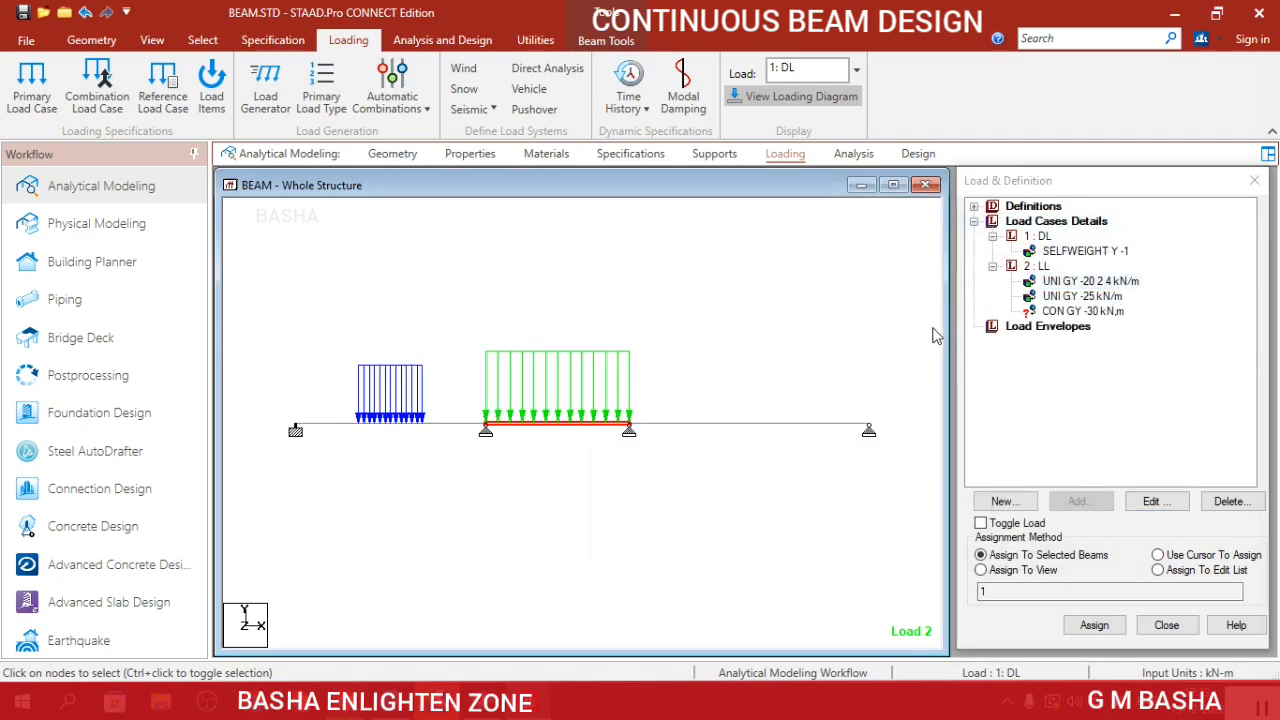
click(1147, 498)
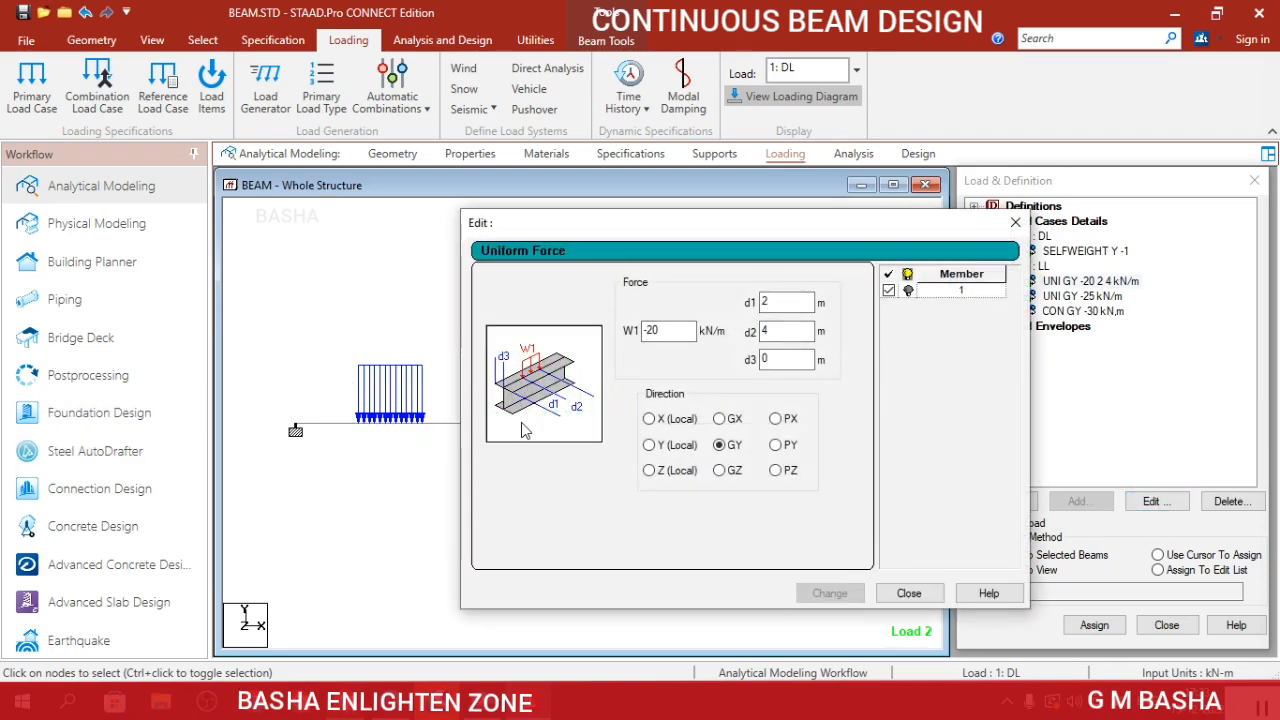
click(1013, 225)
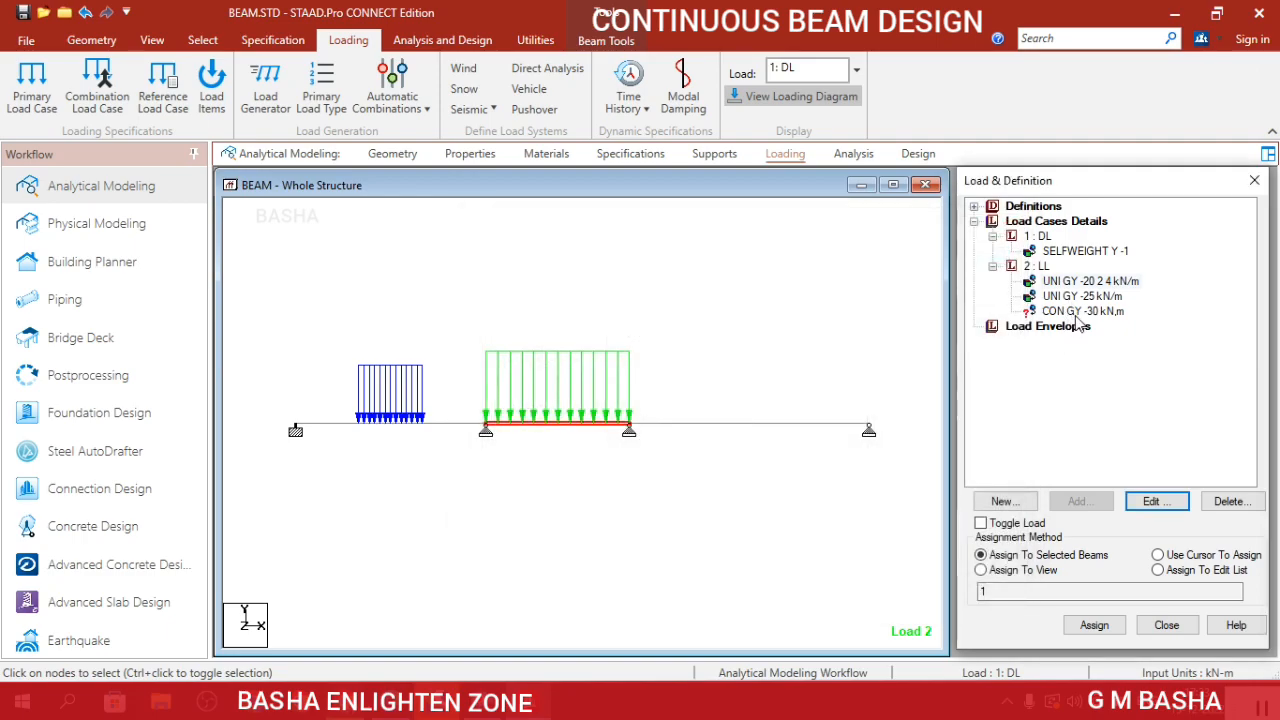
Assign the -30 kN concentrated load to the third span, the one farthest from the fixed support, and clear the beam selection.
click(1078, 312)
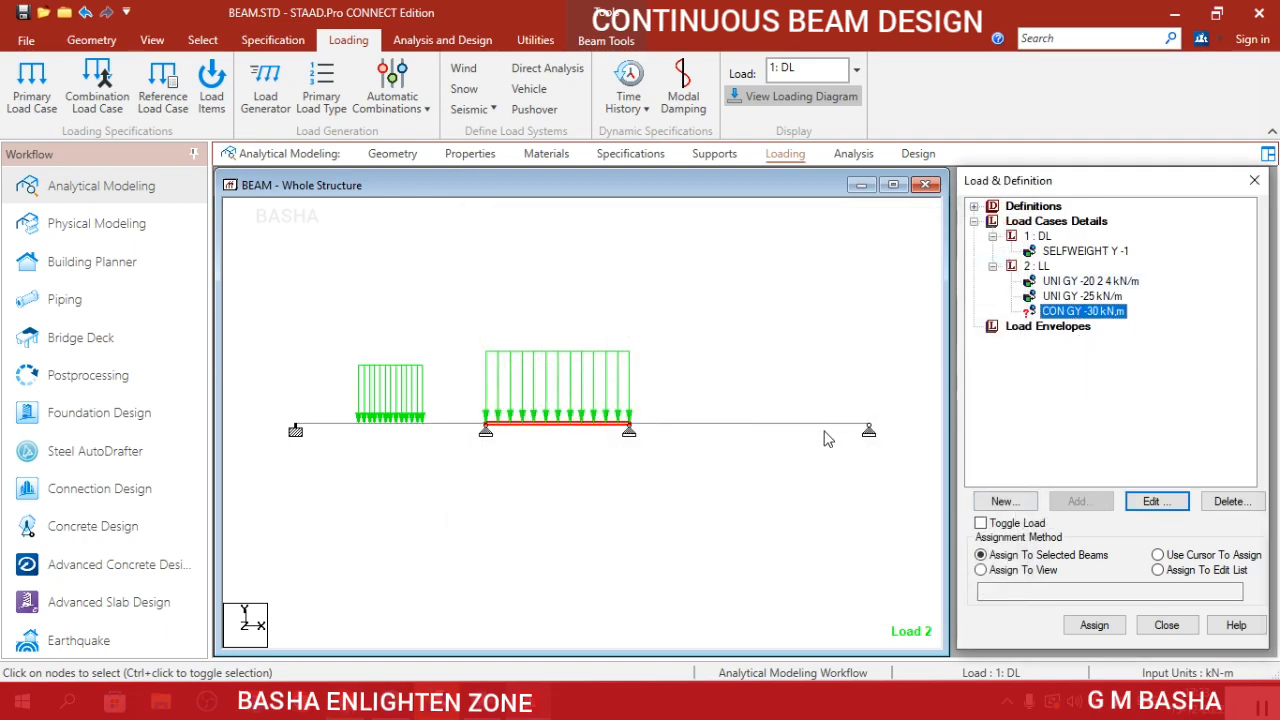
click(856, 428)
click(852, 425)
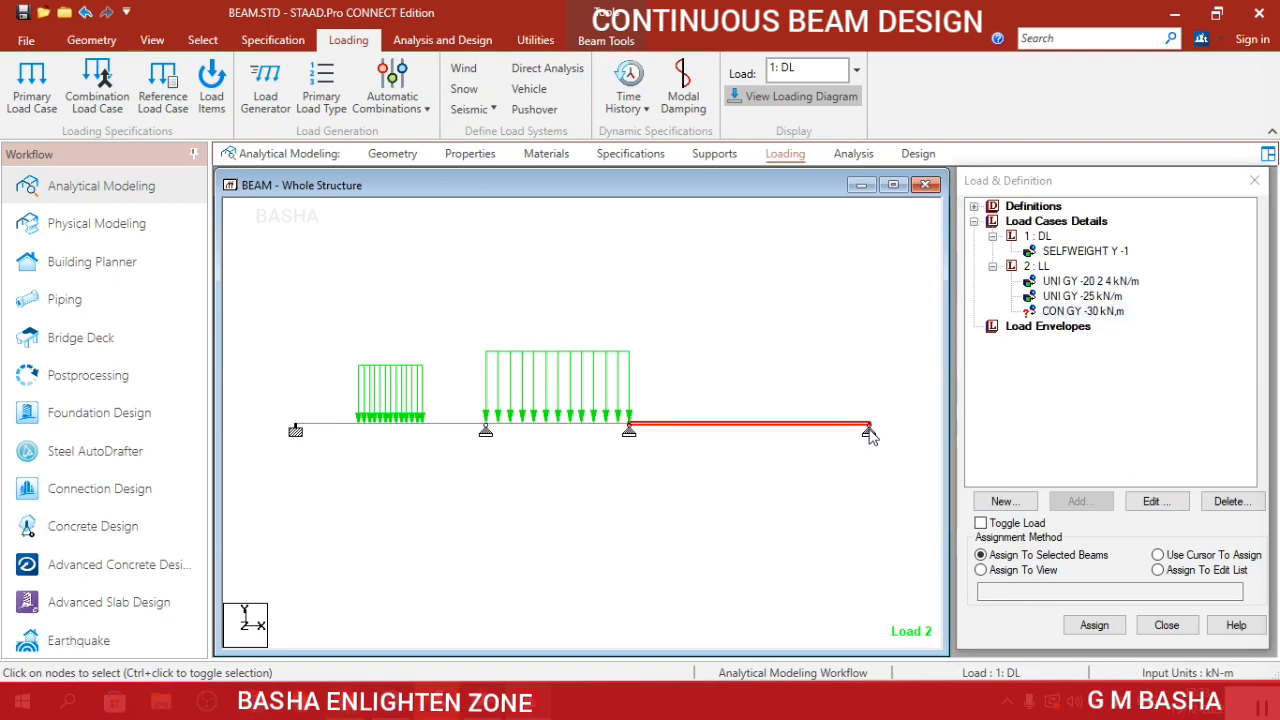
click(1094, 625)
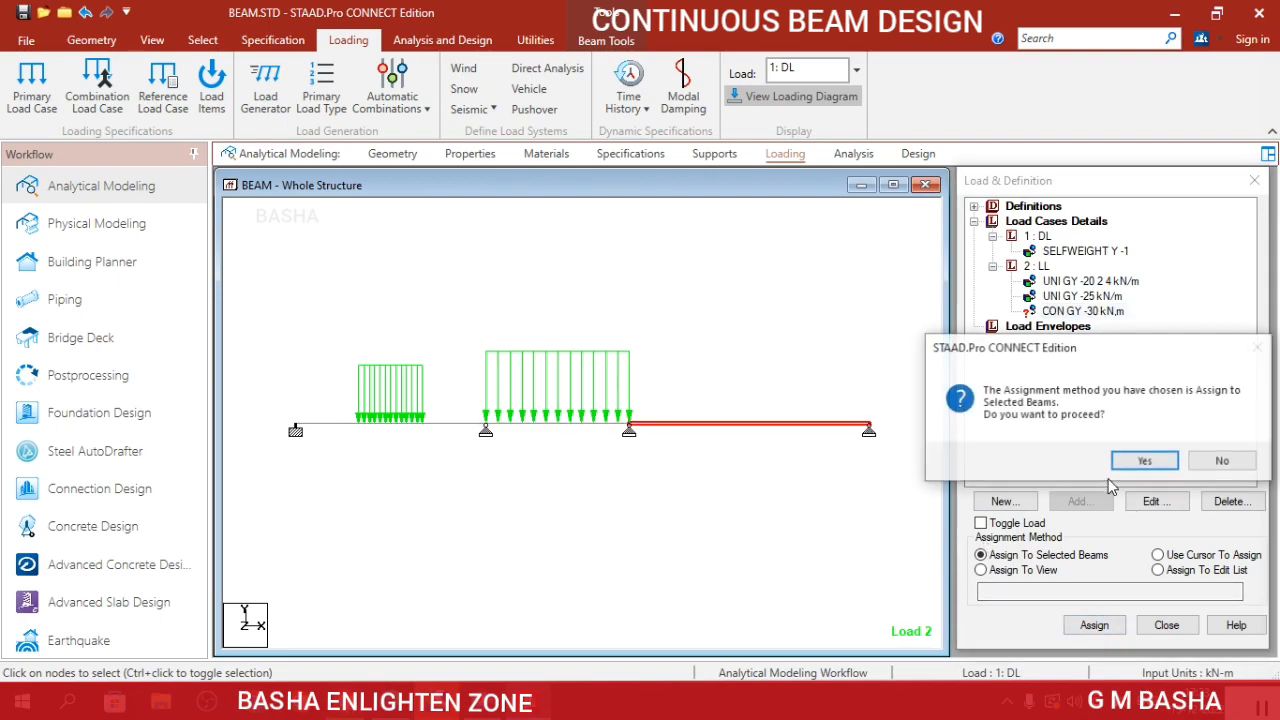
click(1144, 461)
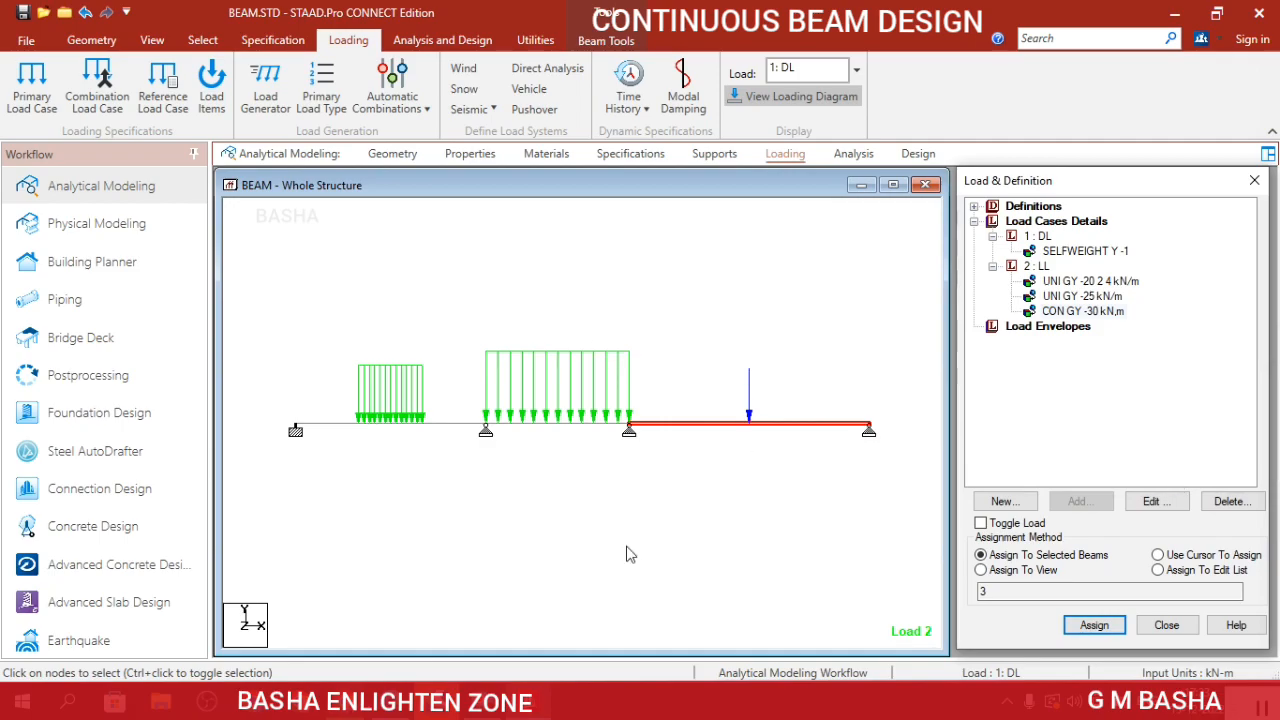
click(755, 516)
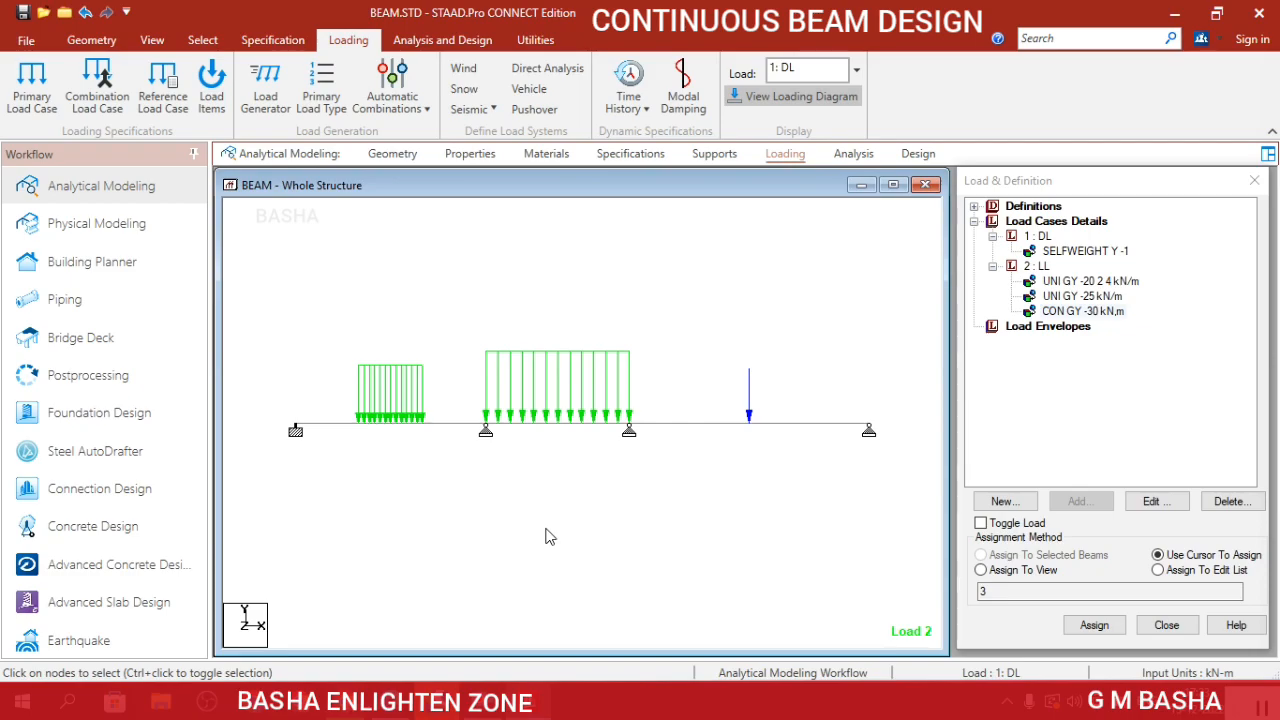
Add a Perform Analysis command with the All print option to the beam model.
click(847, 156)
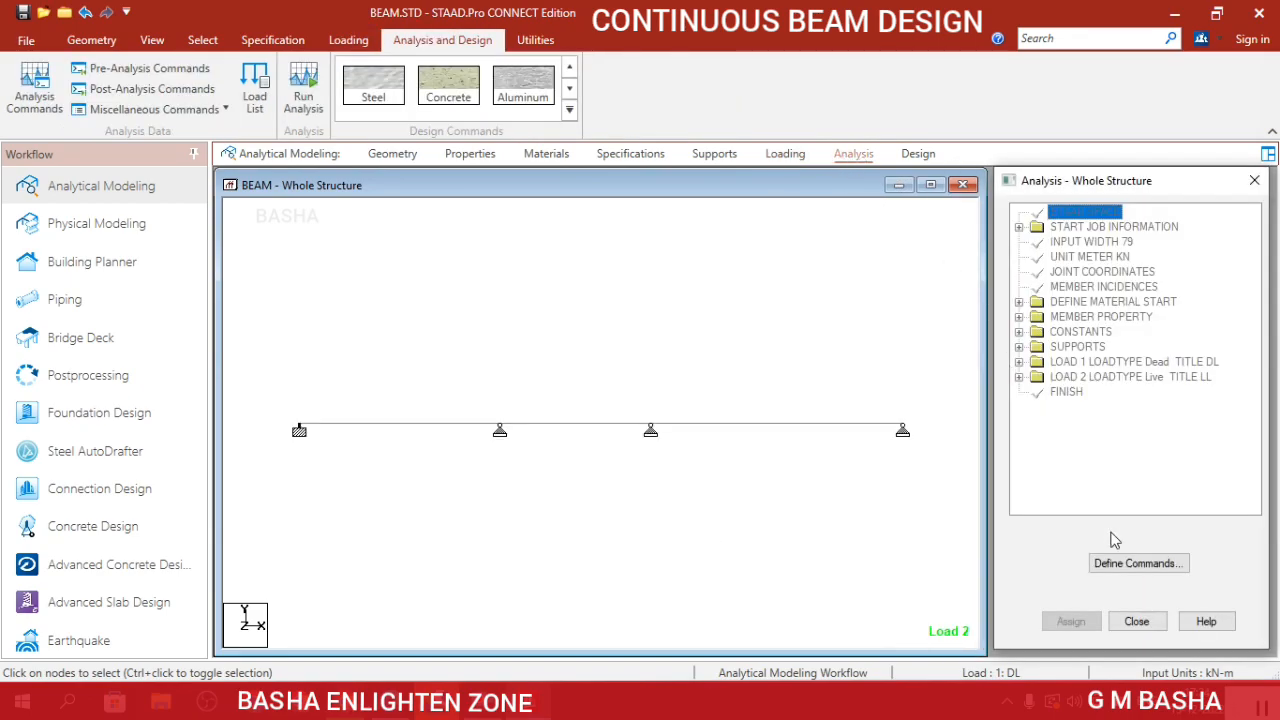
click(1130, 564)
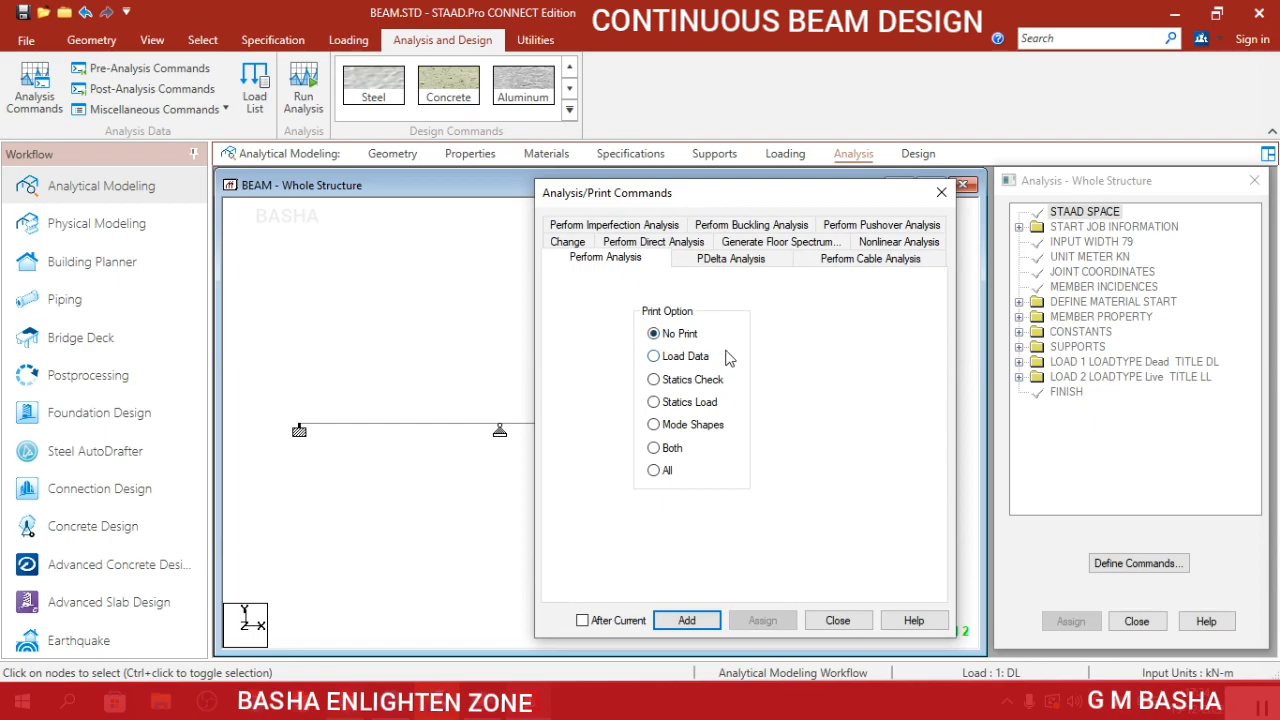
click(655, 472)
click(706, 624)
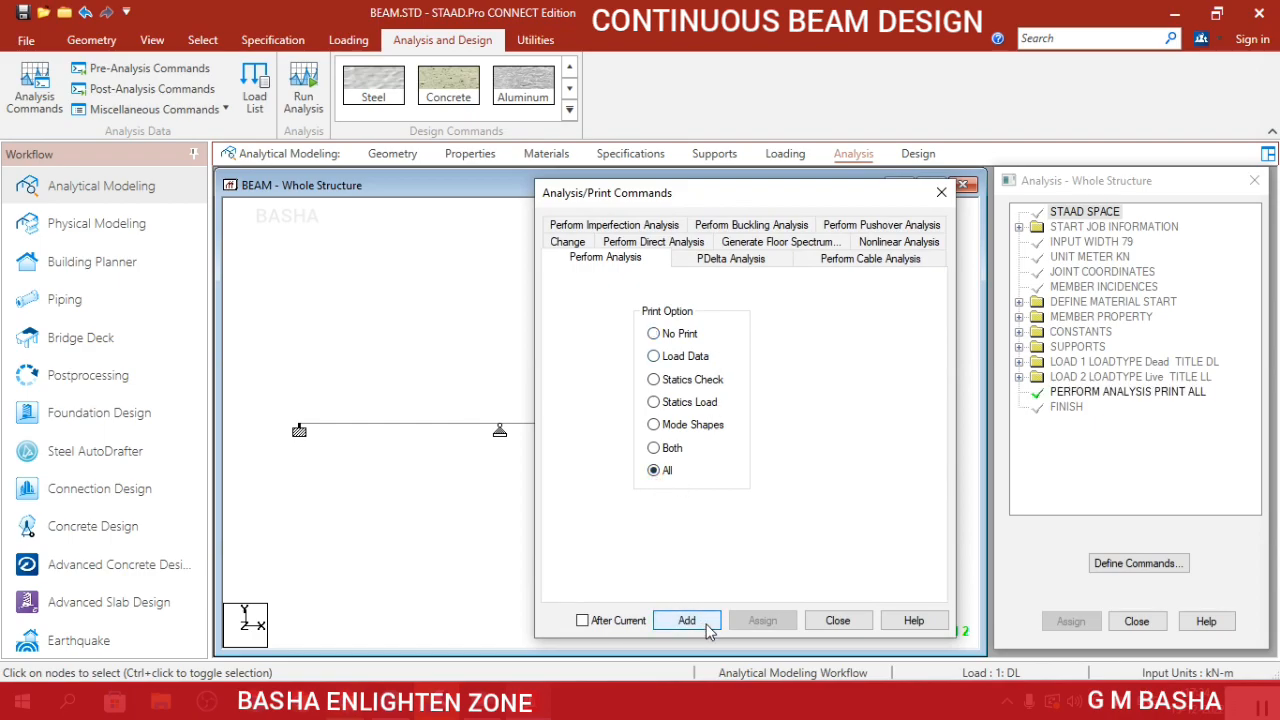
click(836, 623)
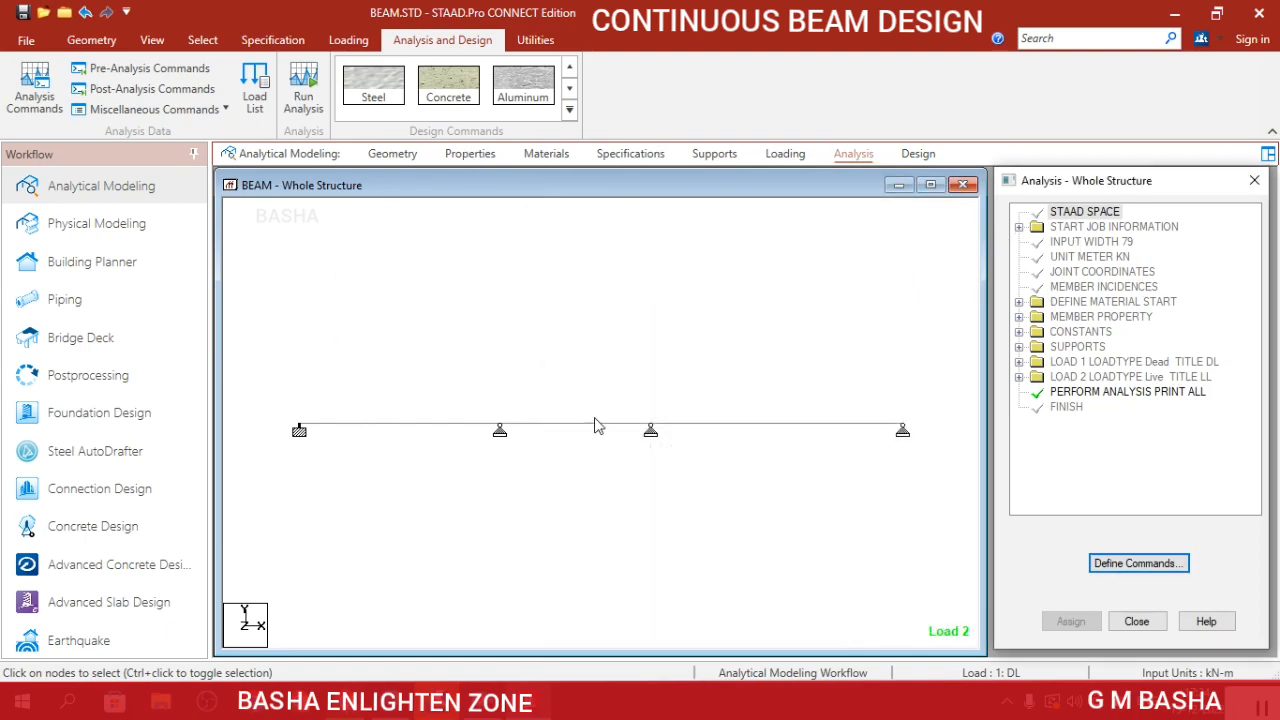
Save the modified structure, run the analysis and stay in modeling mode when it finishes.
click(312, 92)
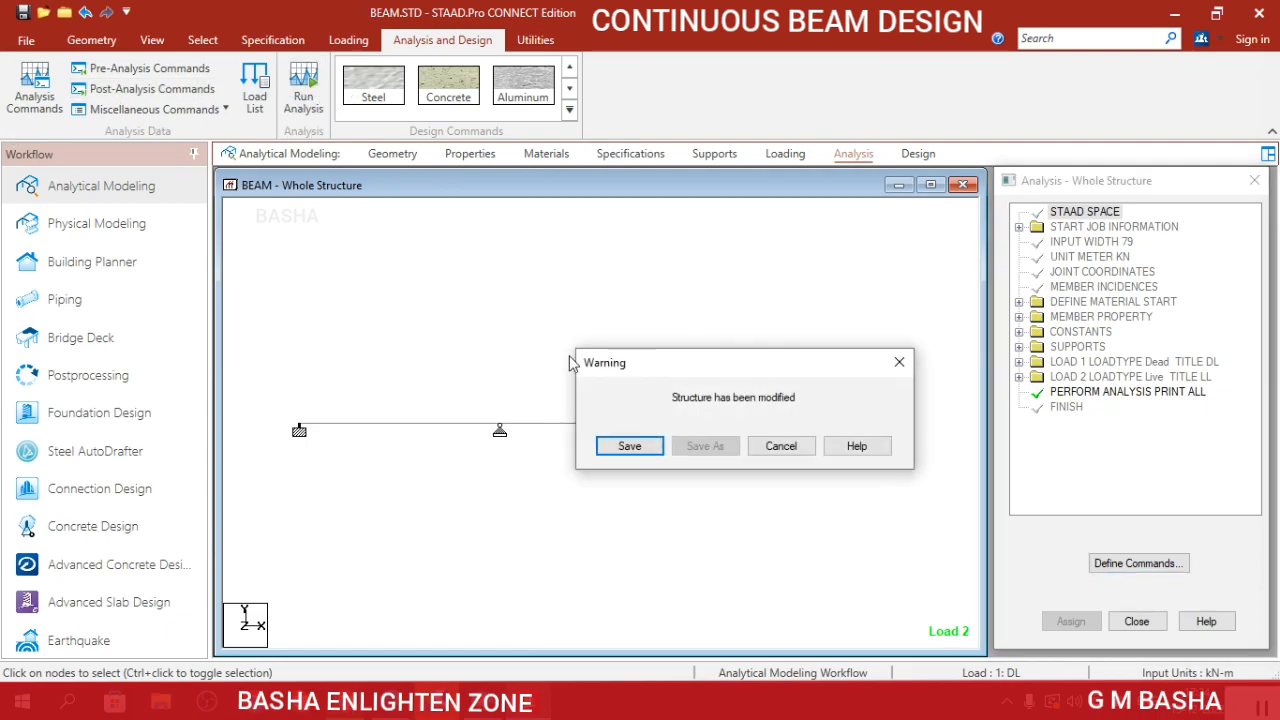
click(640, 446)
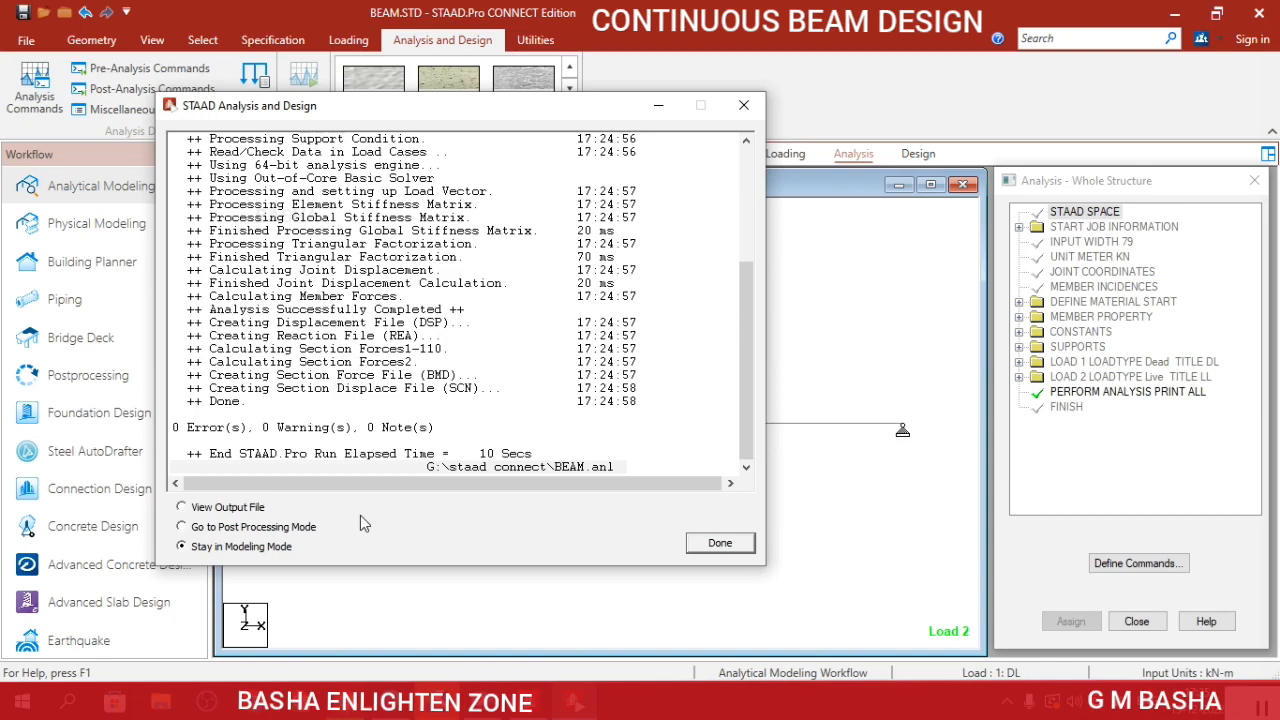
click(726, 543)
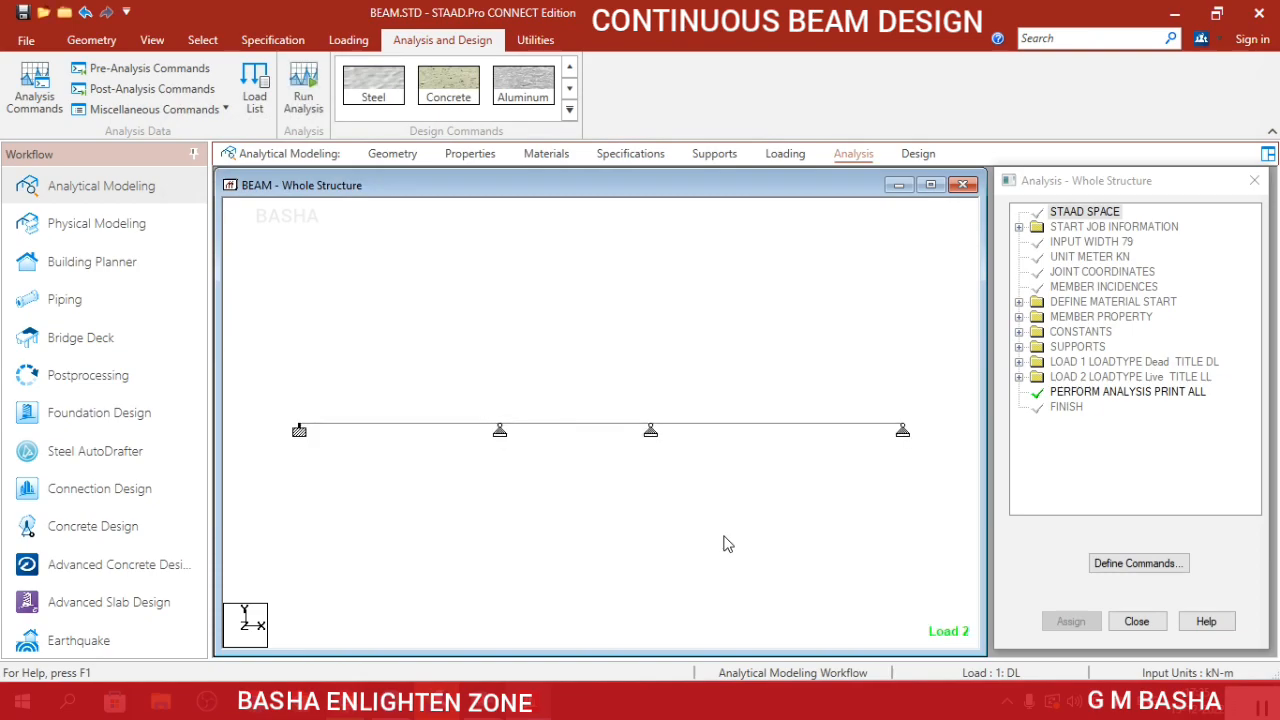
Start the concrete design setup and set the current design code to IS456.
click(918, 155)
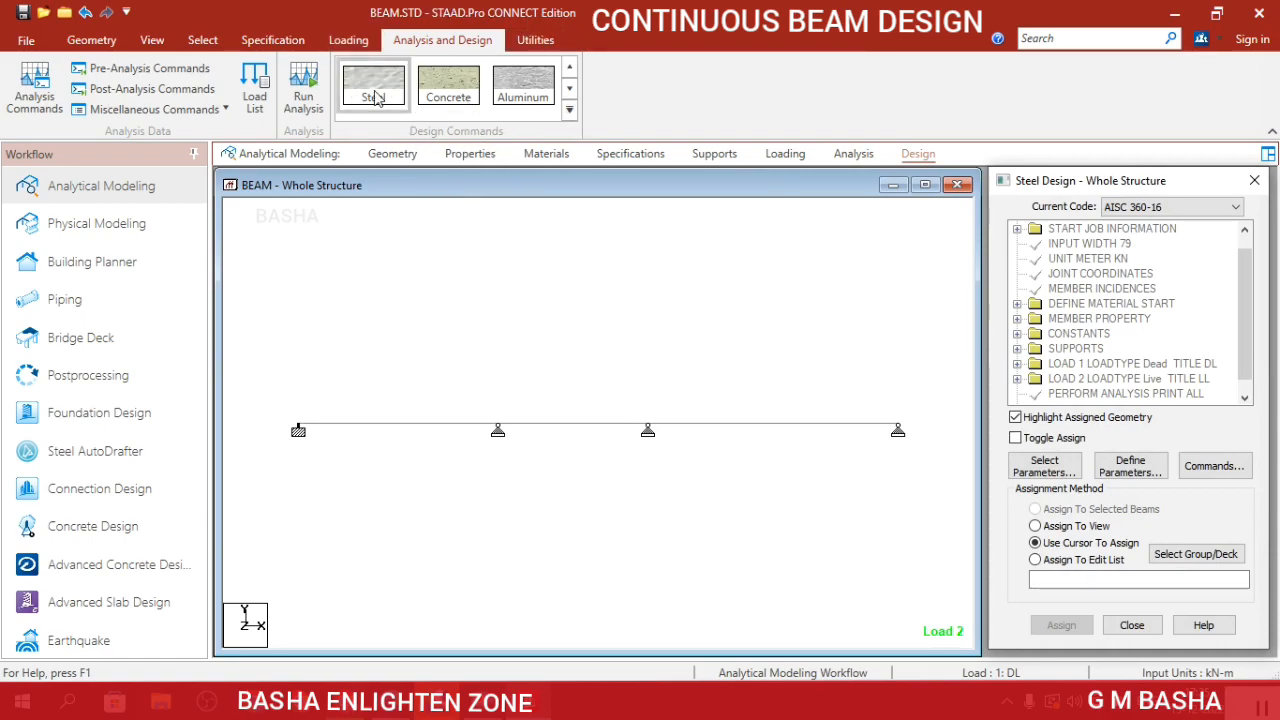
click(447, 88)
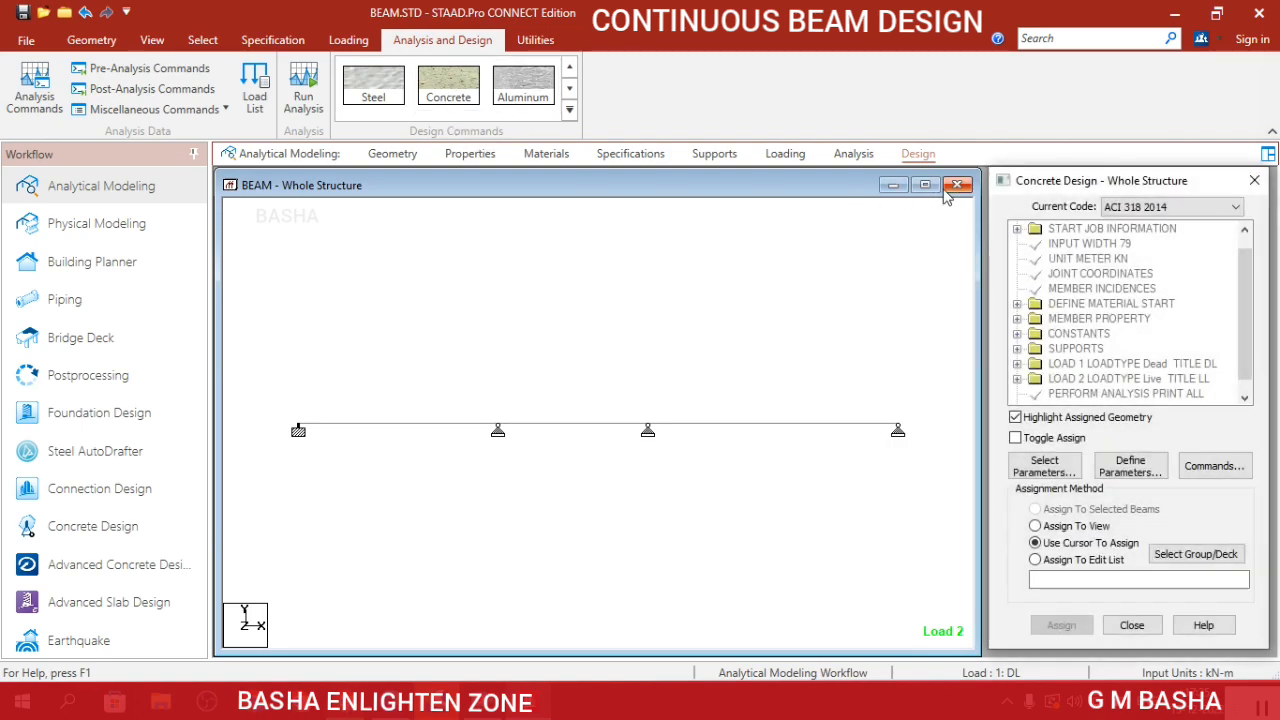
click(1184, 214)
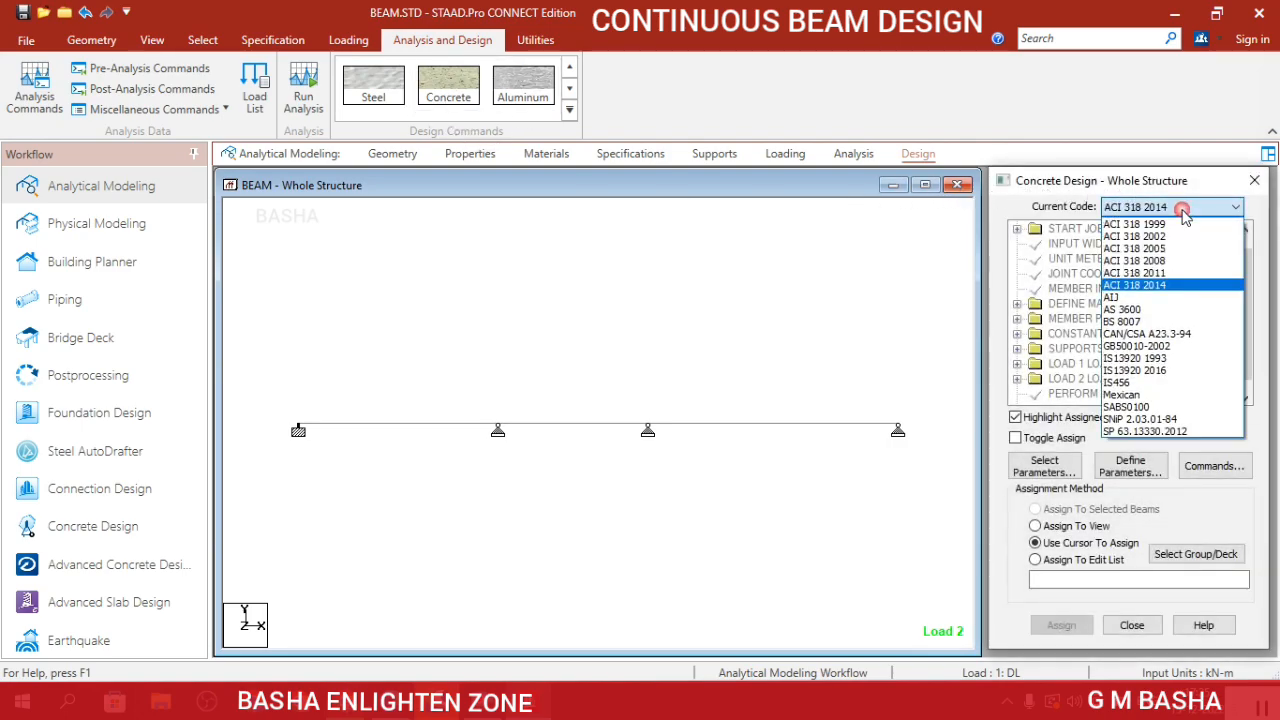
click(1148, 383)
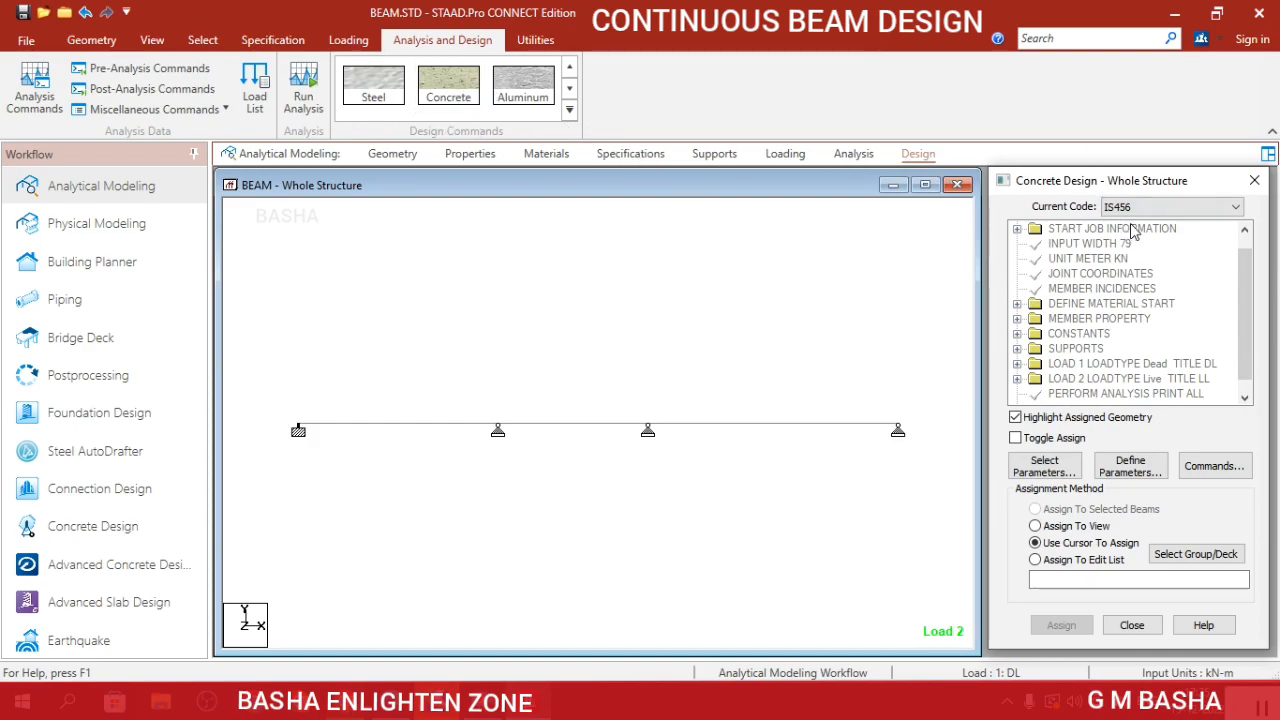
Limit the selected design parameters to Fc, Fymain and Fysec, removing all the others.
click(1045, 474)
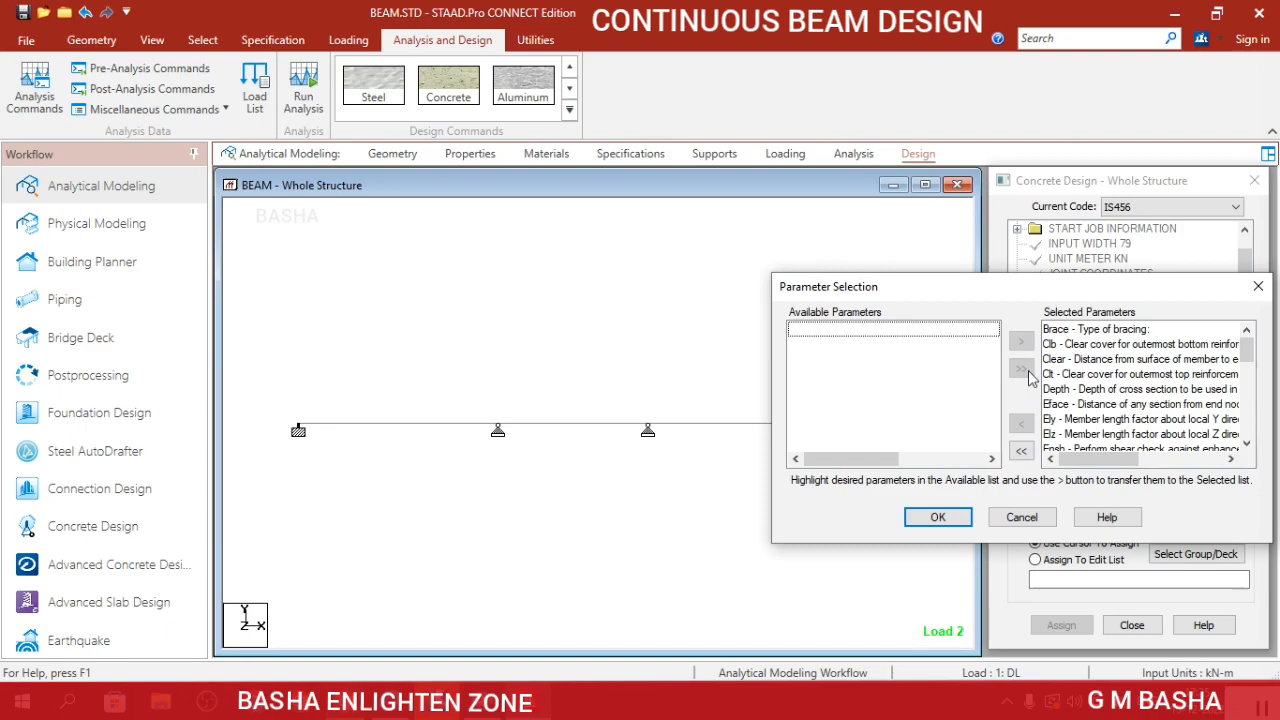
click(1021, 451)
scroll(962, 366, down, 2)
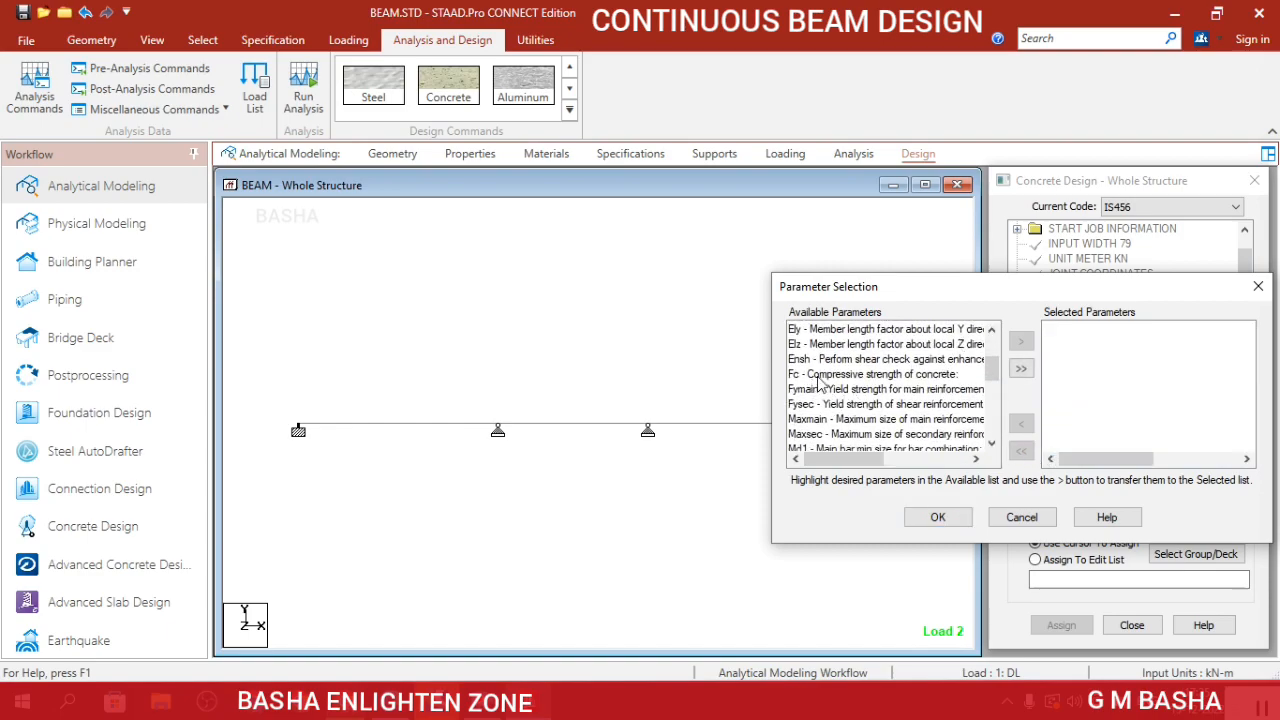
click(887, 376)
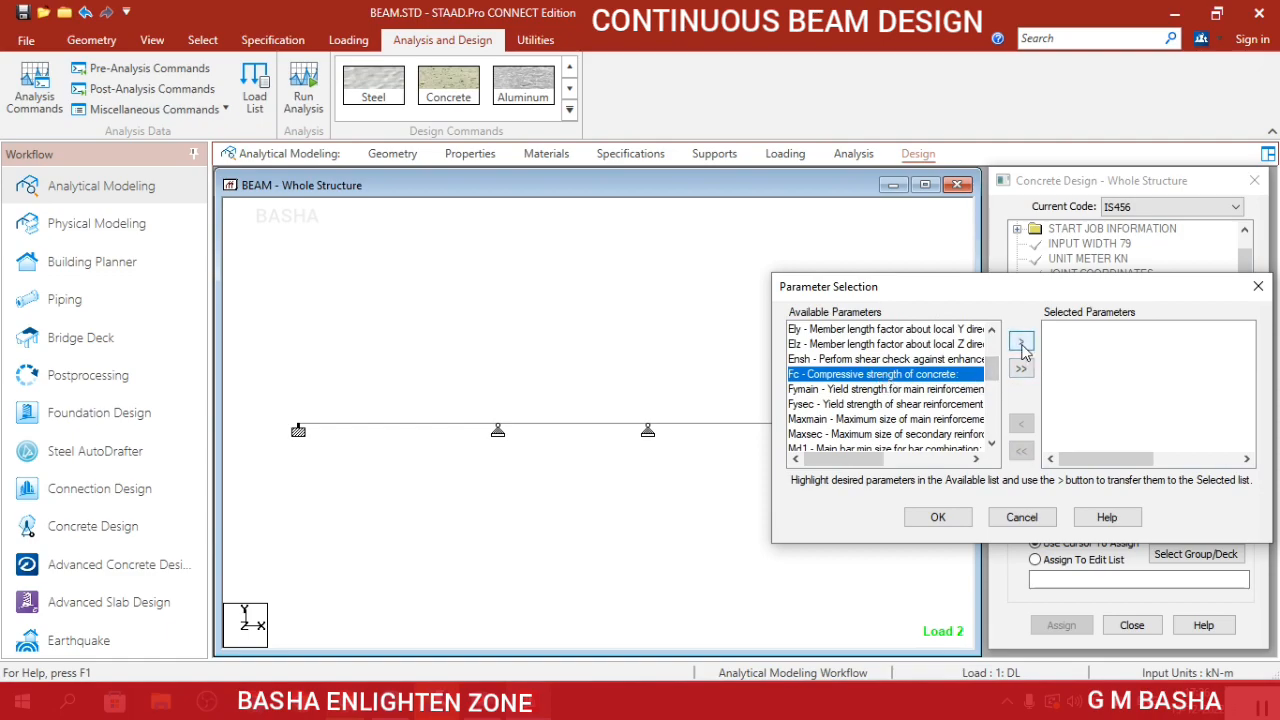
click(1021, 341)
click(865, 374)
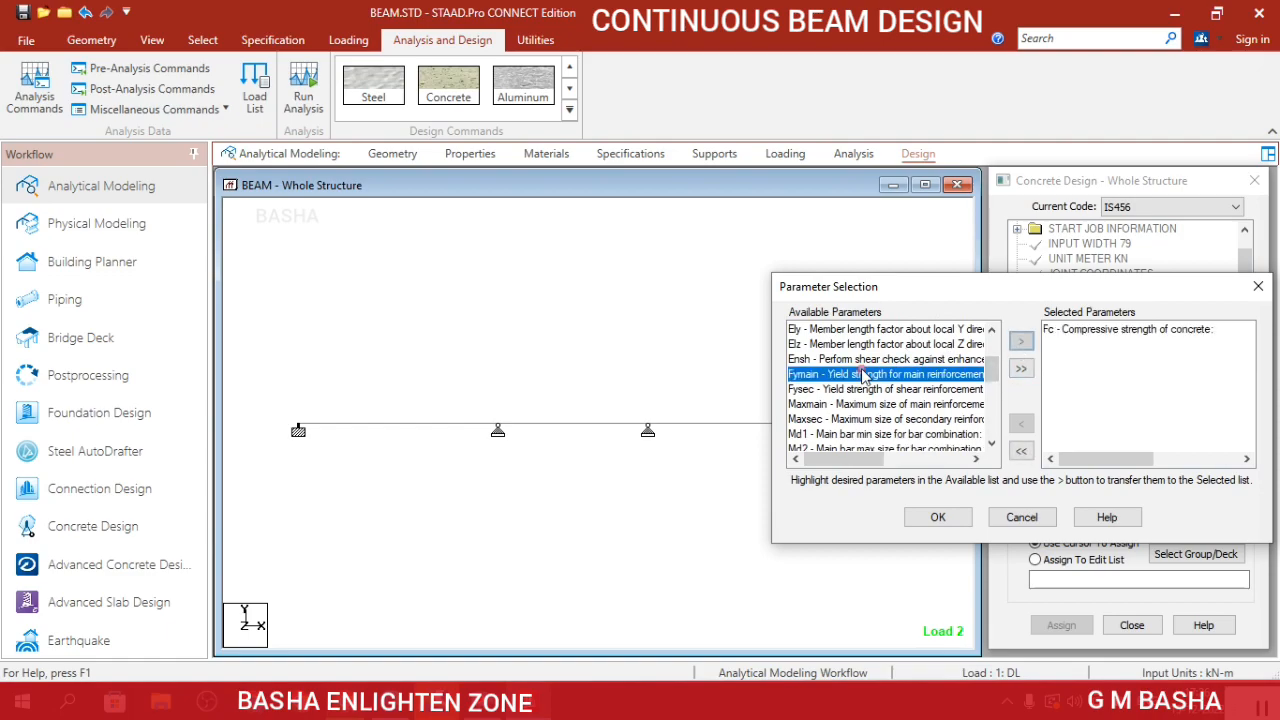
click(1020, 343)
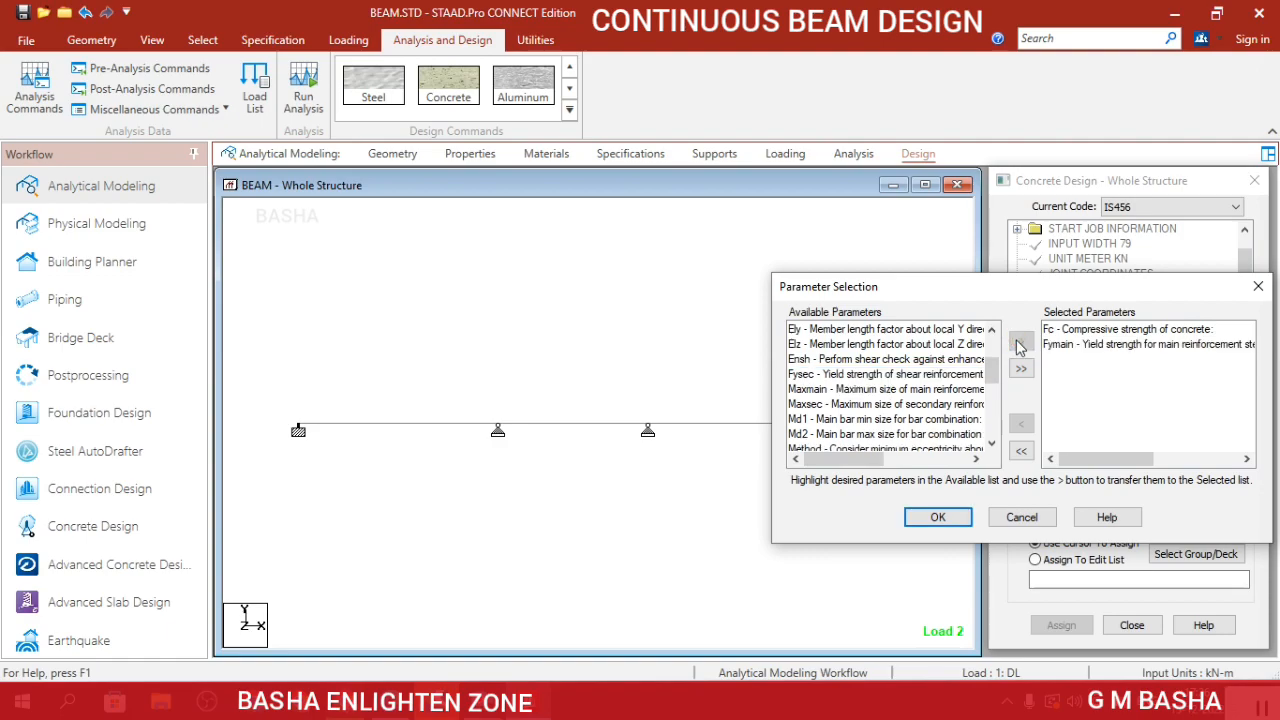
click(878, 374)
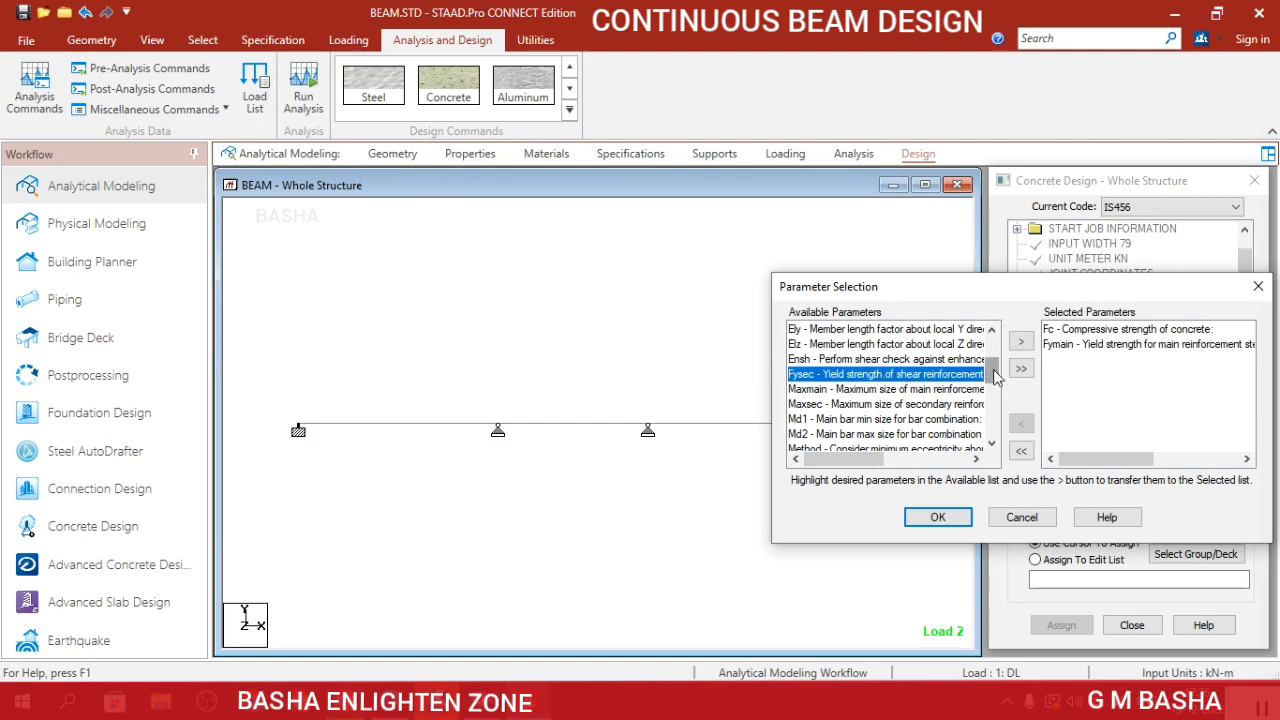
click(1027, 343)
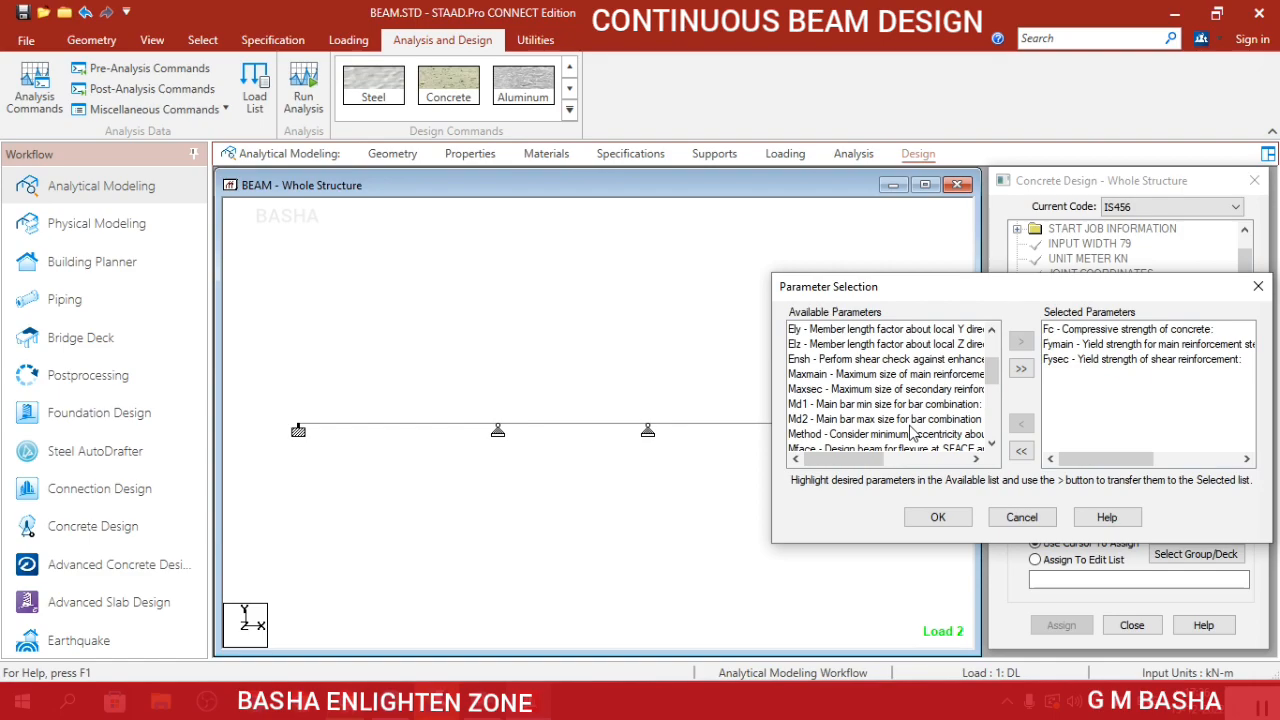
click(938, 518)
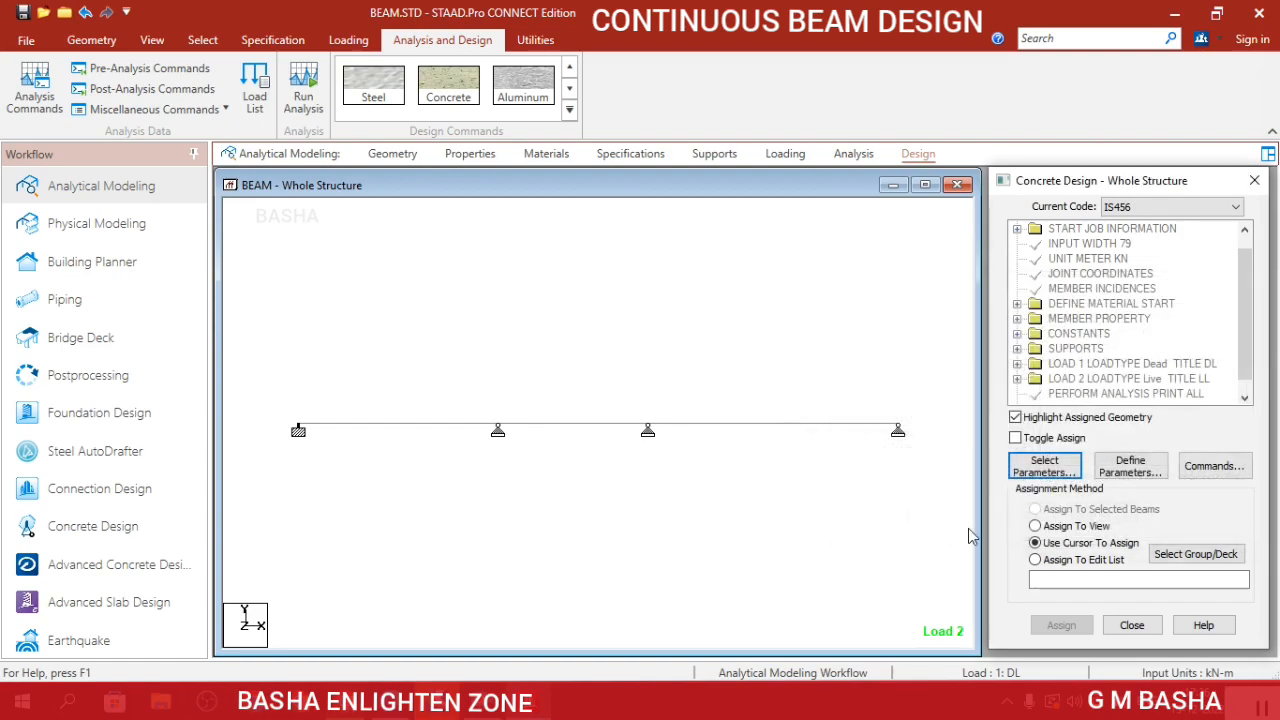
Add the FC design parameter with a concrete compressive strength of 25000 kN/m2.
click(1134, 466)
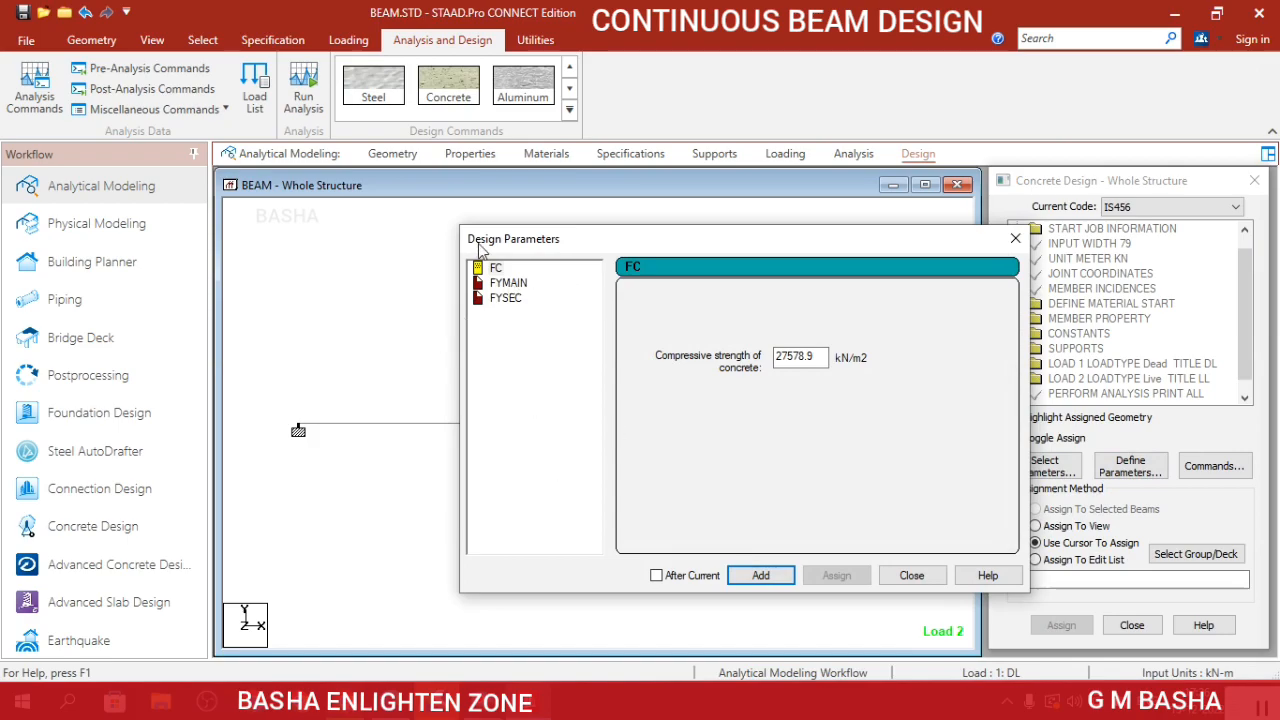
drag(826, 356, 743, 343)
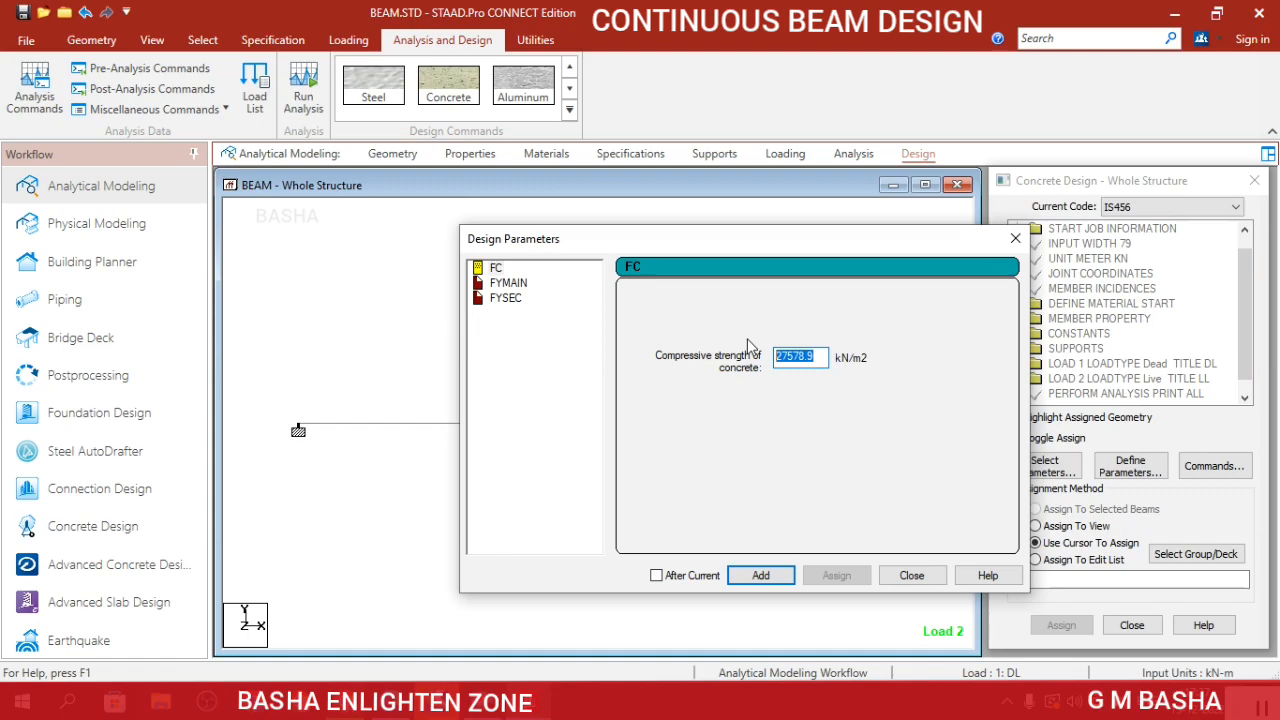
text(25)
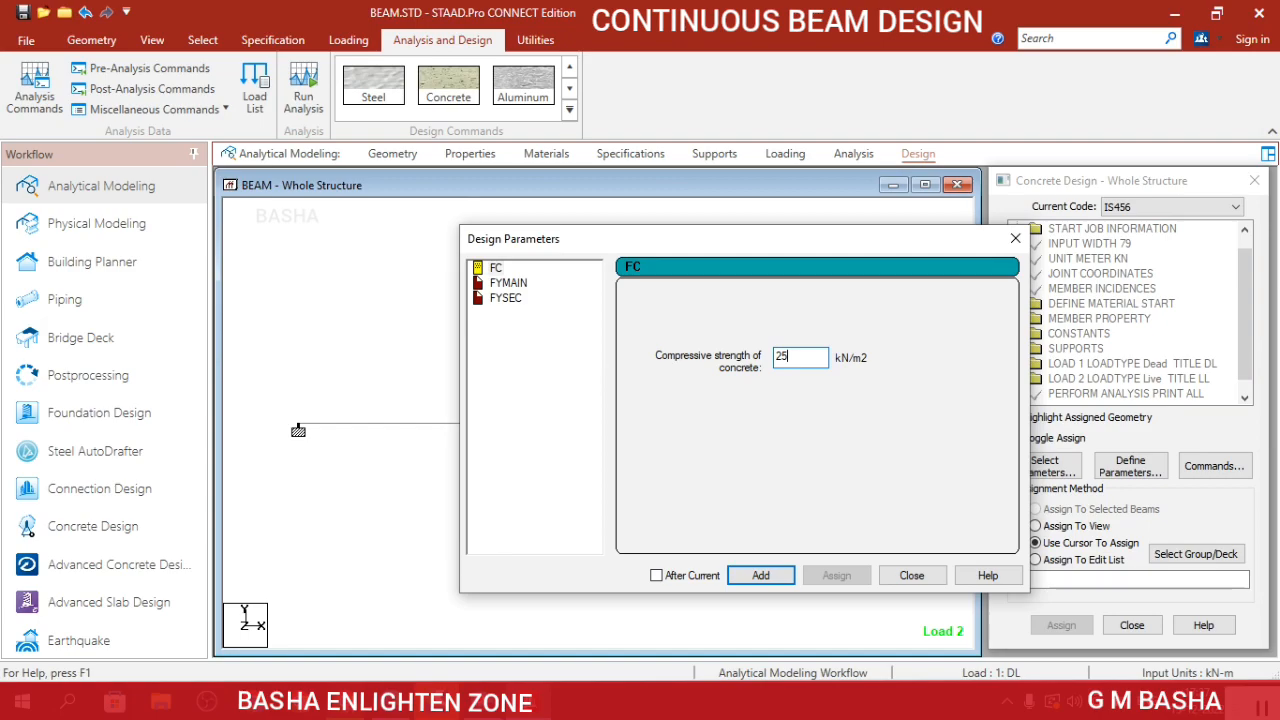
text(000)
click(762, 576)
Add the FYMAIN design parameter with a main reinforcement yield strength of 415000 kN/m2.
click(515, 285)
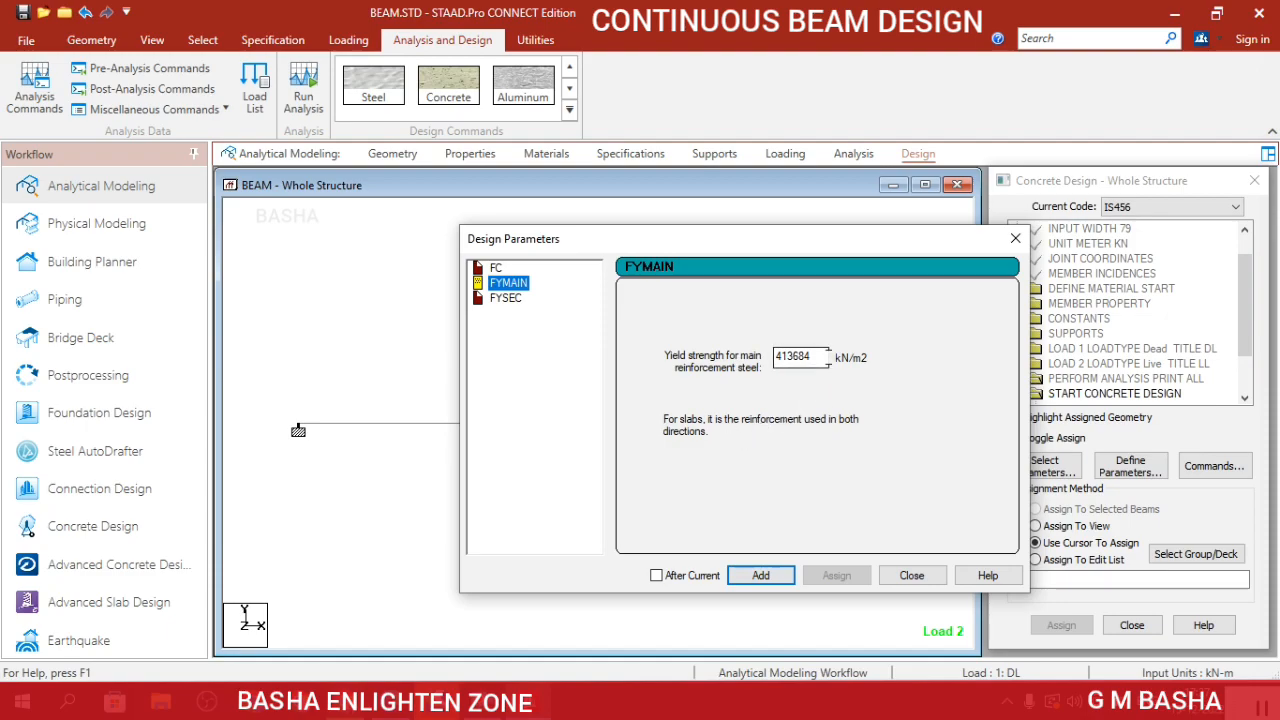
click(815, 357)
key(BackSpace)
key(BackSpace)
key(BackSpace)
key(BackSpace)
text(5000)
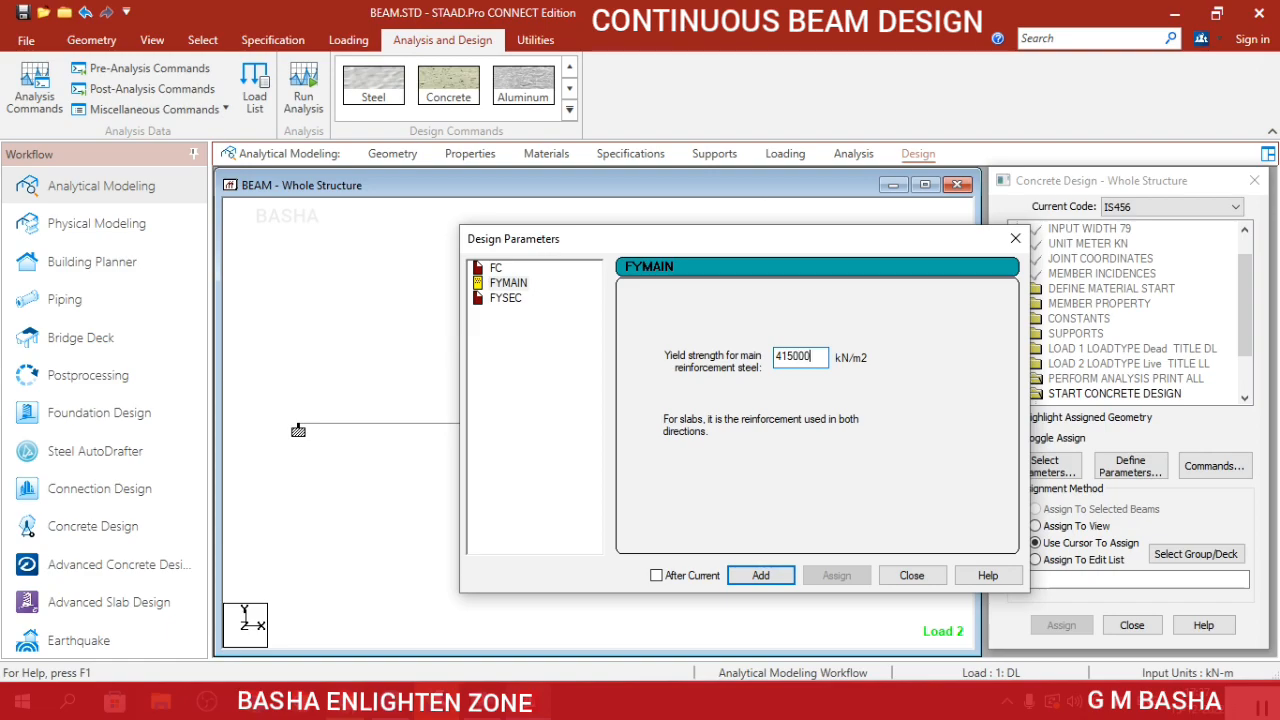
click(761, 576)
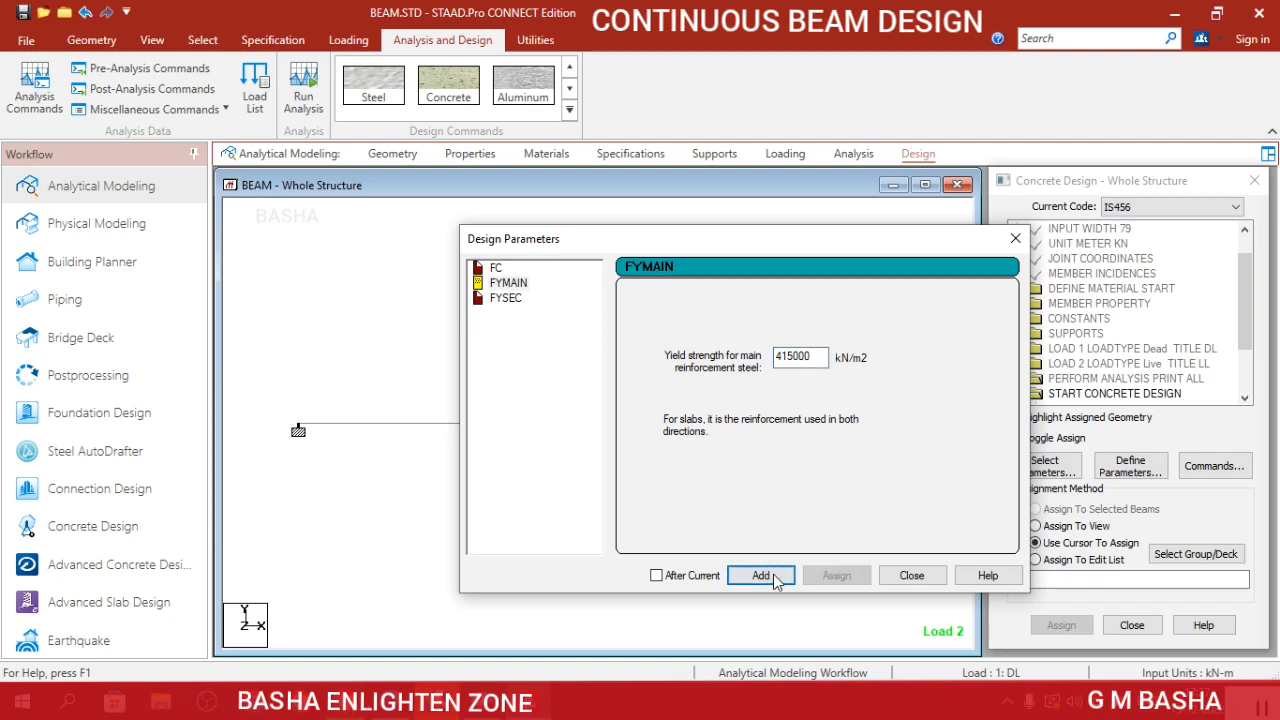
Add the FYSEC design parameter with a shear reinforcement yield strength of 415000 kN/m2 and finish defining parameters.
click(506, 298)
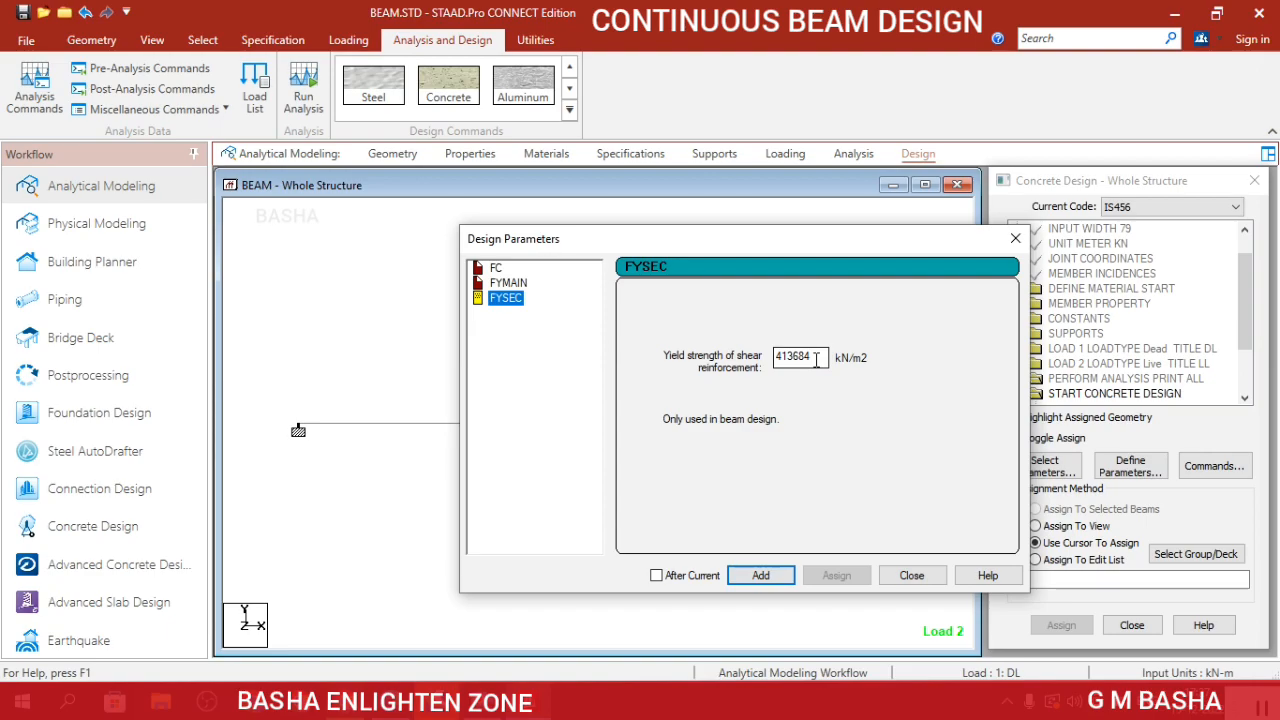
drag(816, 359, 738, 345)
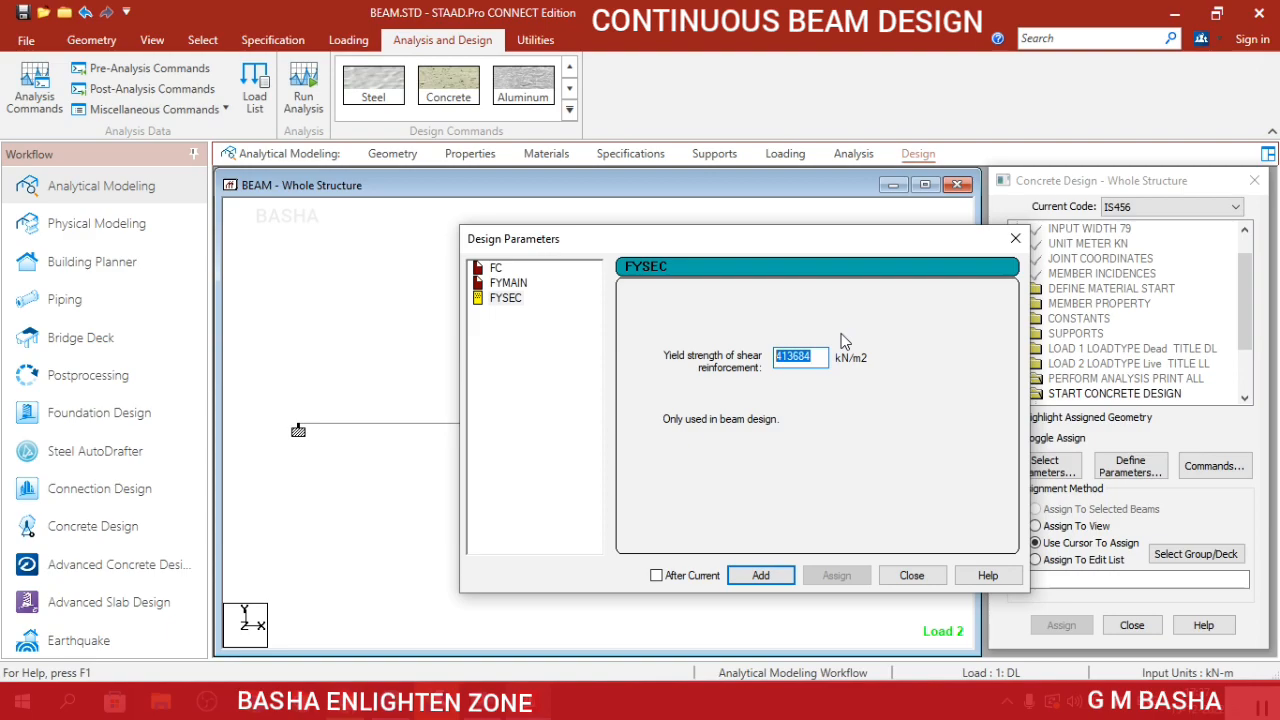
text(415000)
click(762, 578)
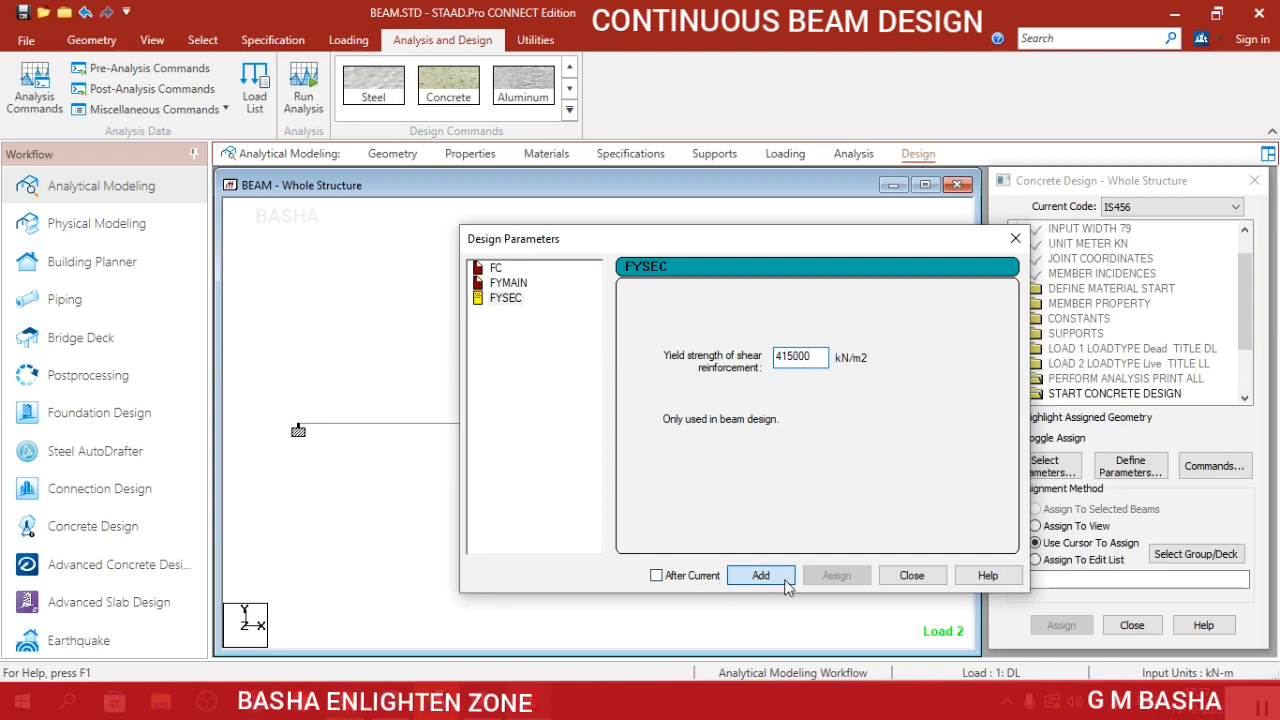
click(905, 577)
scroll(1135, 396, down, 2)
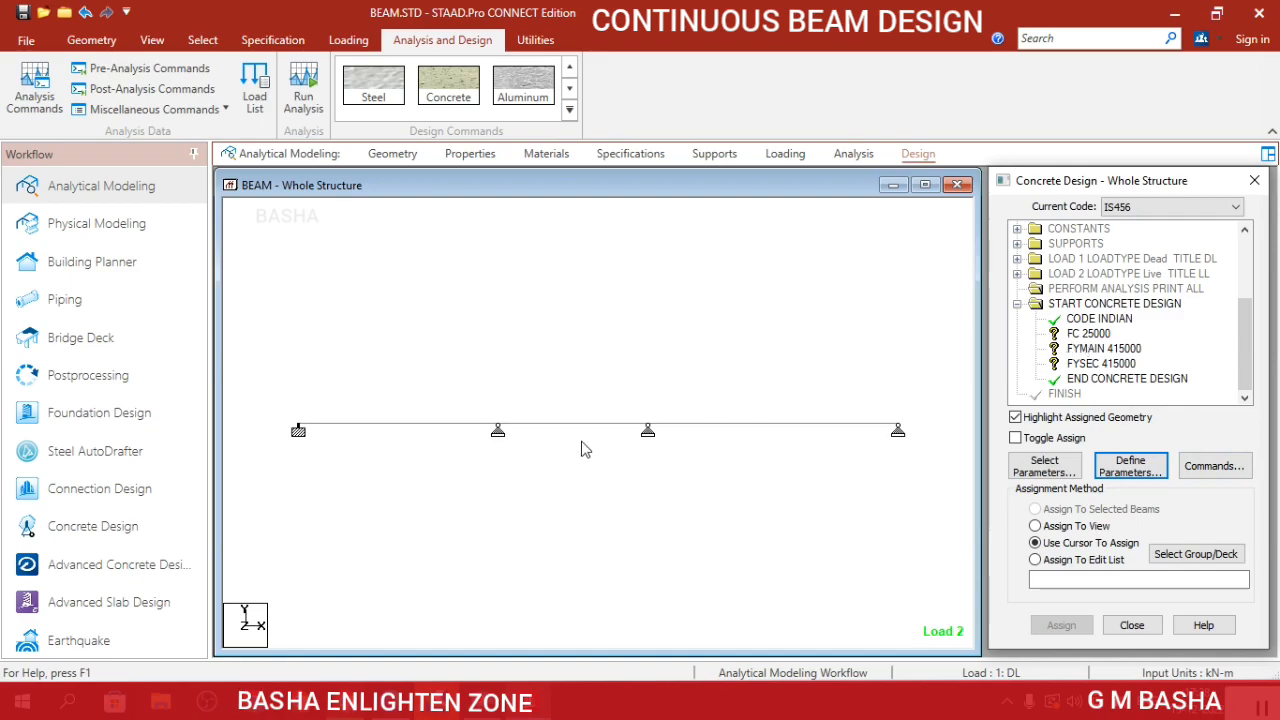
Add the DESIGN BEAM and TAKE OFF commands to the concrete design.
click(1212, 465)
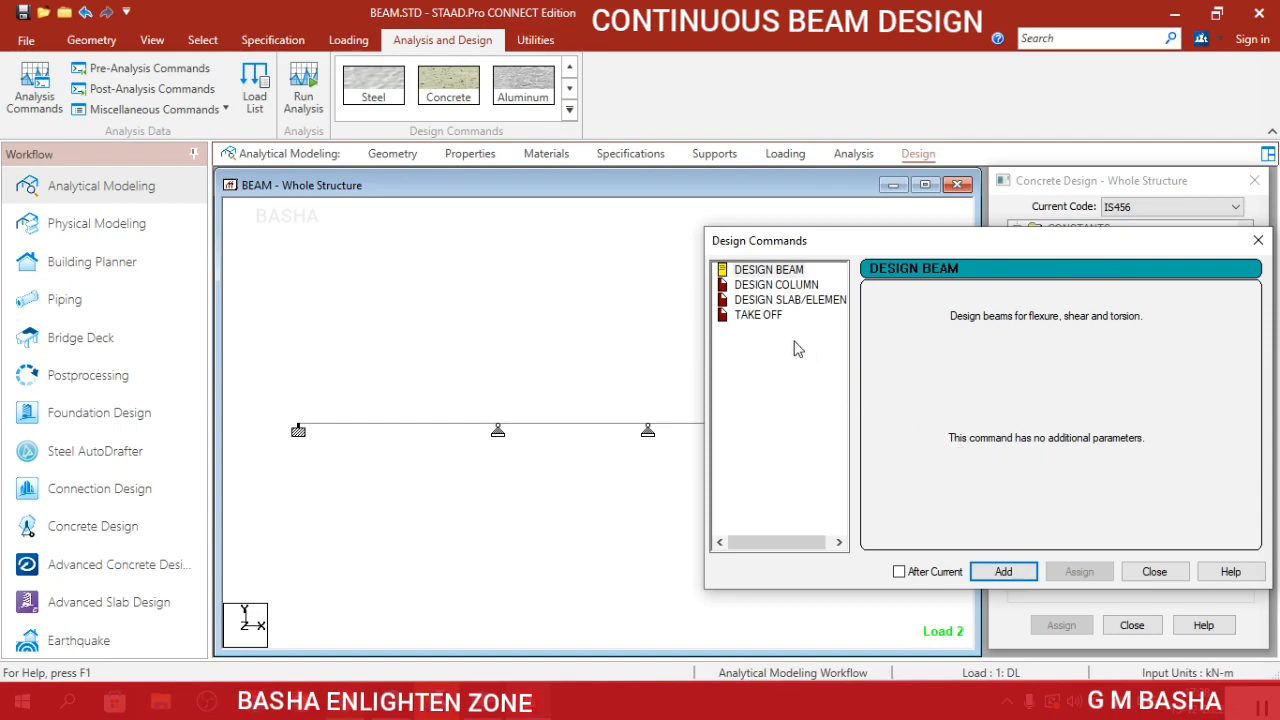
click(795, 271)
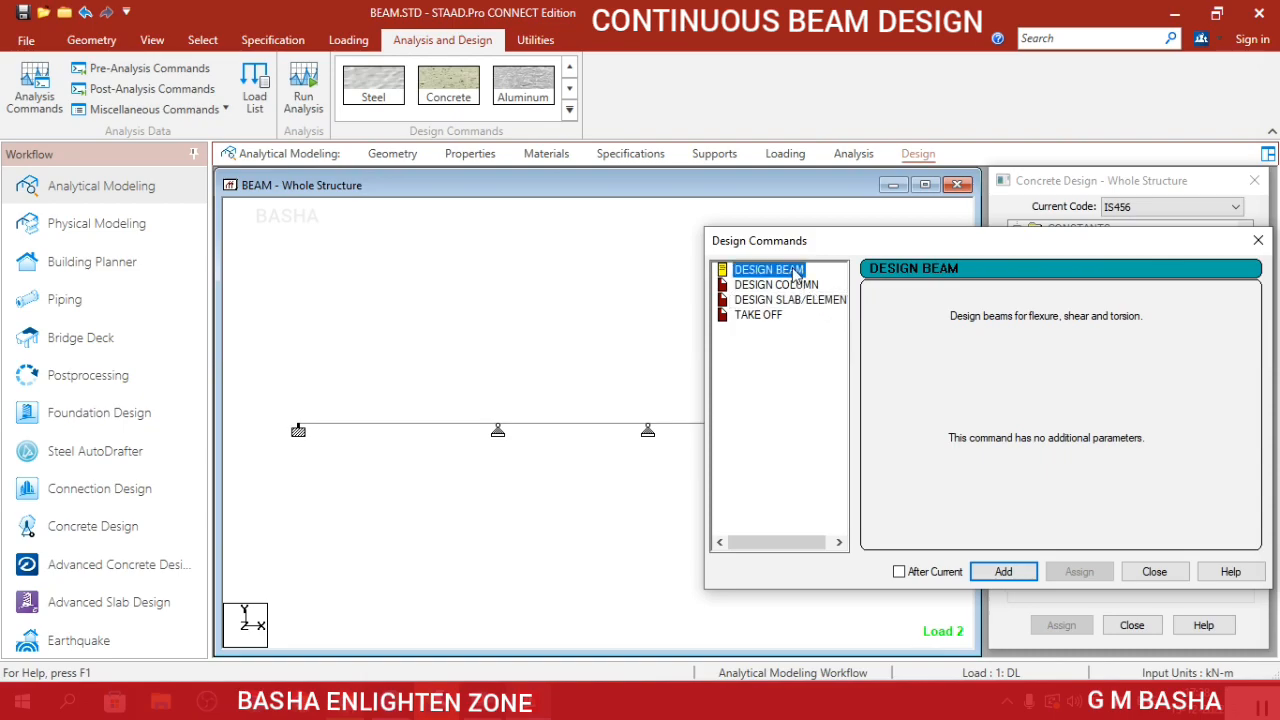
click(1003, 572)
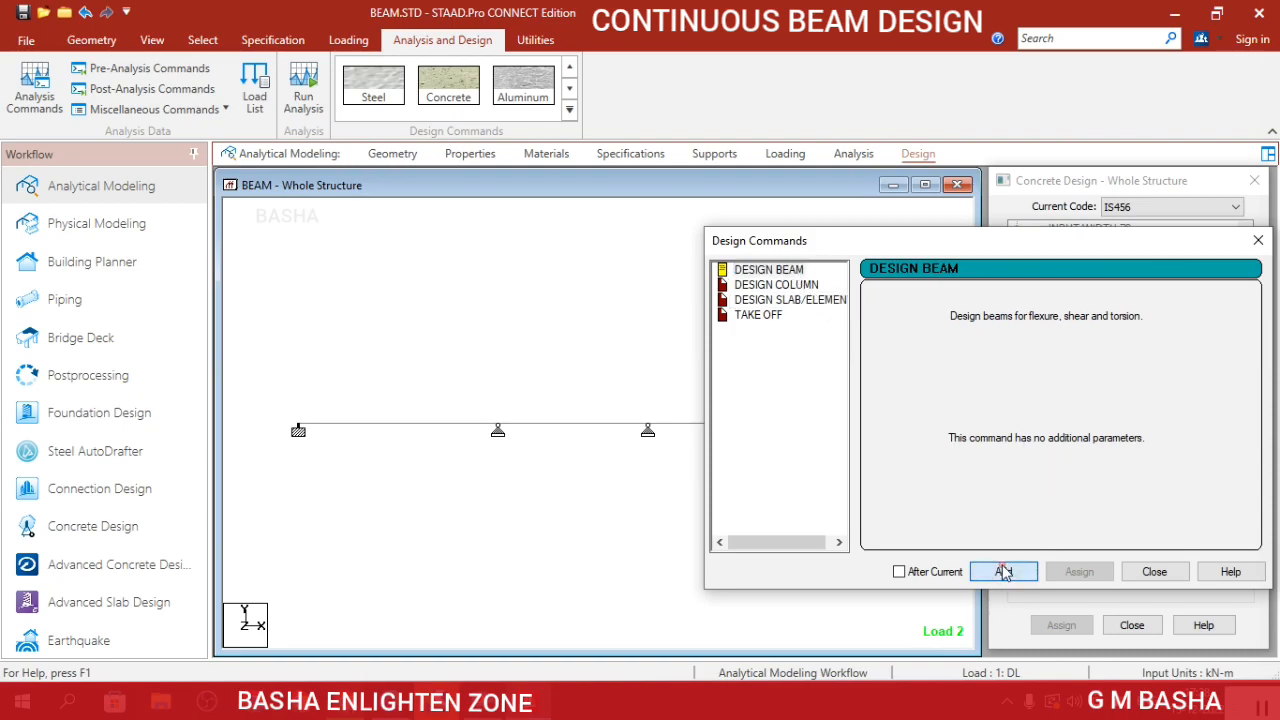
click(765, 316)
click(1003, 572)
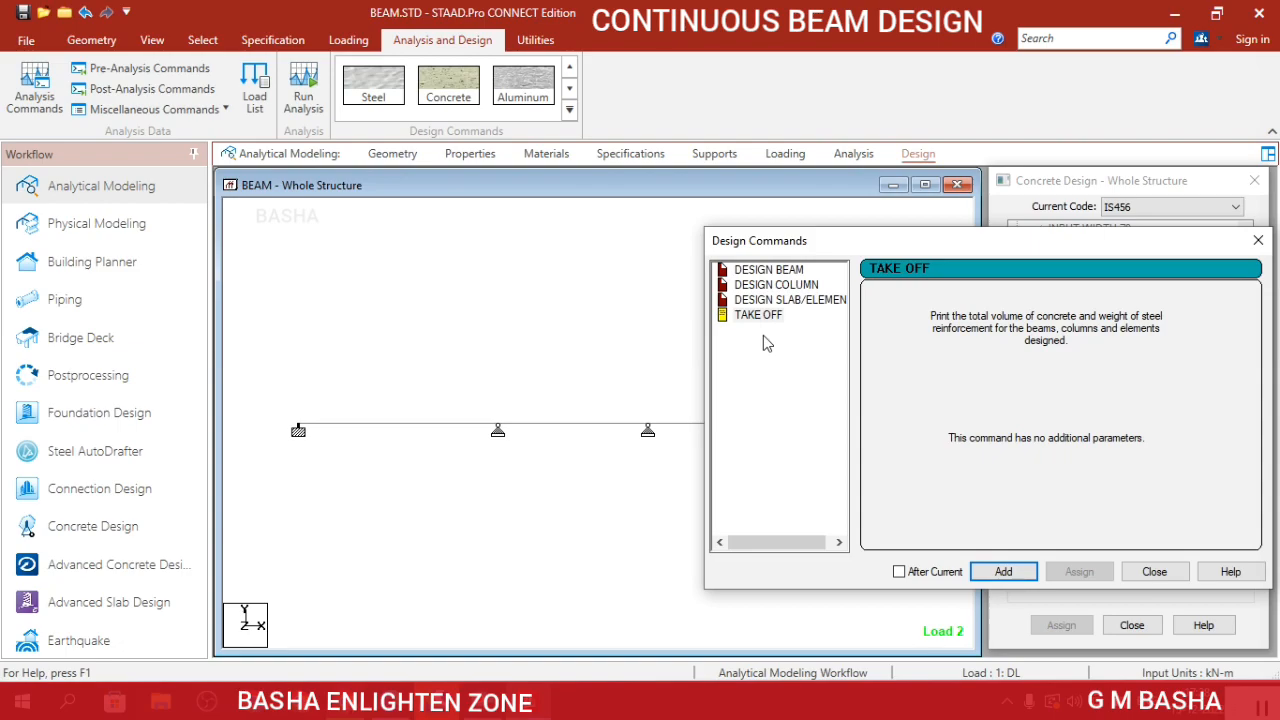
click(1150, 571)
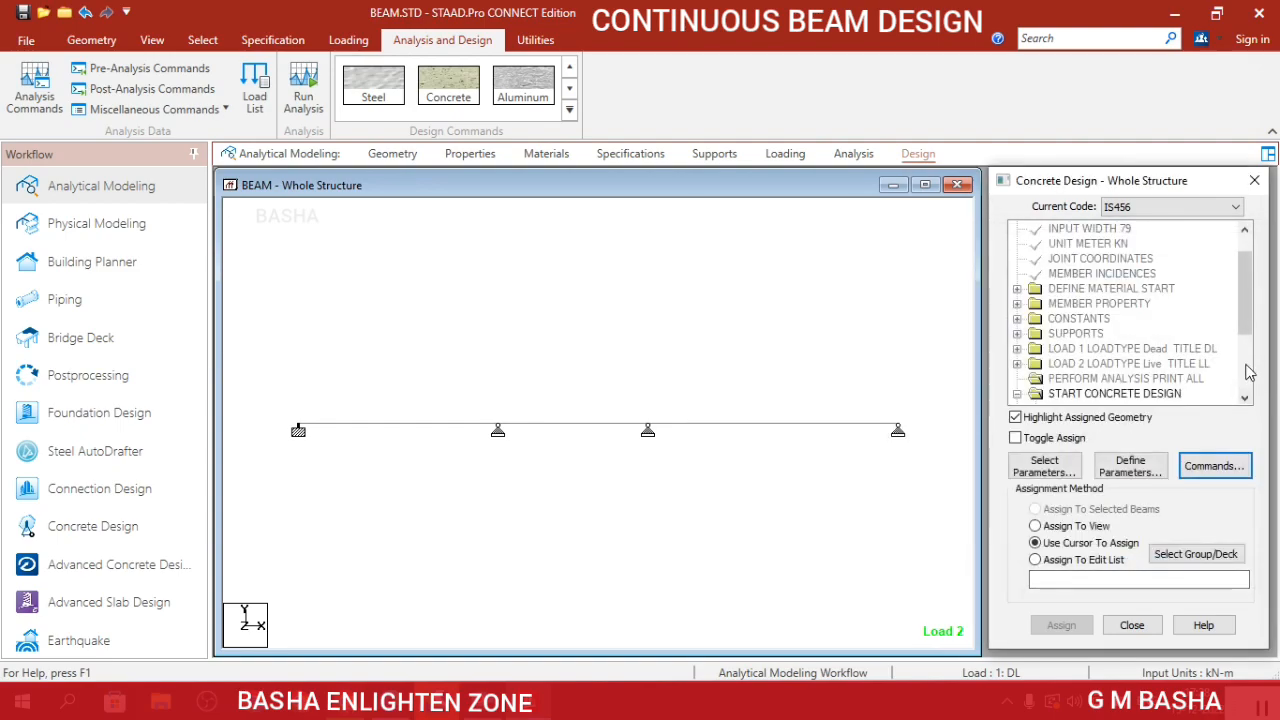
scroll(1247, 372, down, 3)
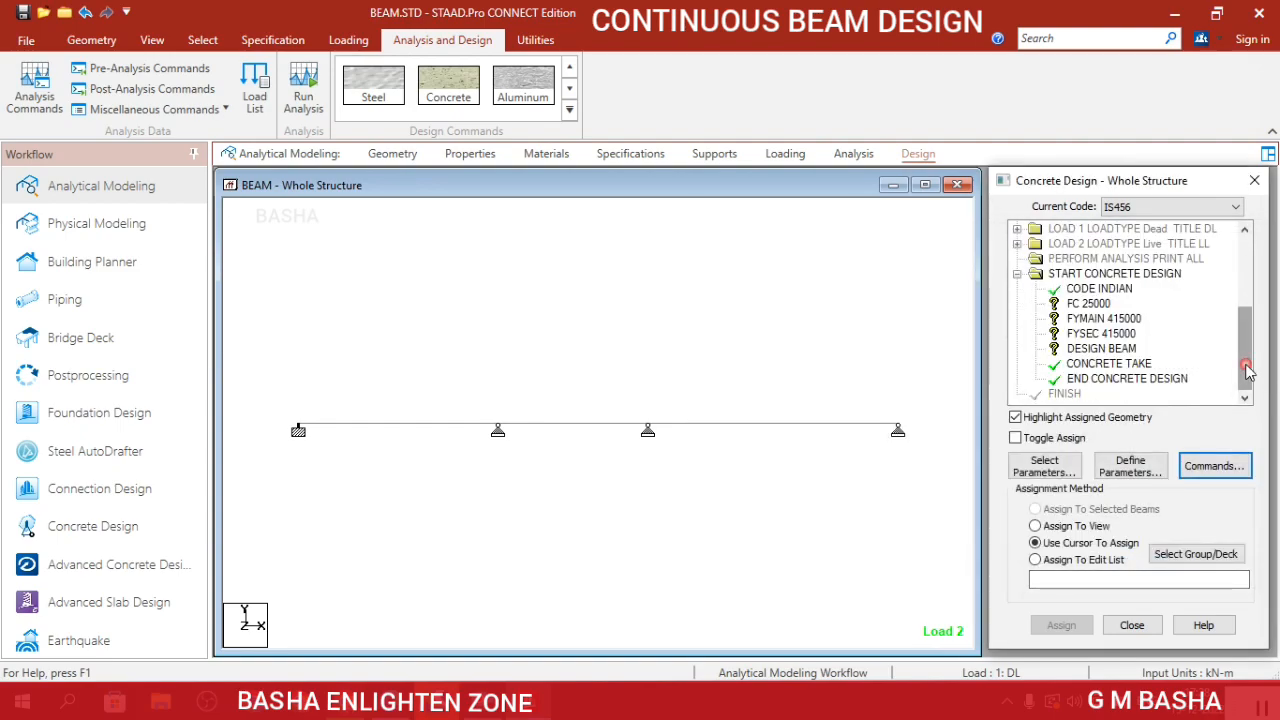
Assign the FC 25000 concrete design parameter to all beams in the view.
click(1090, 304)
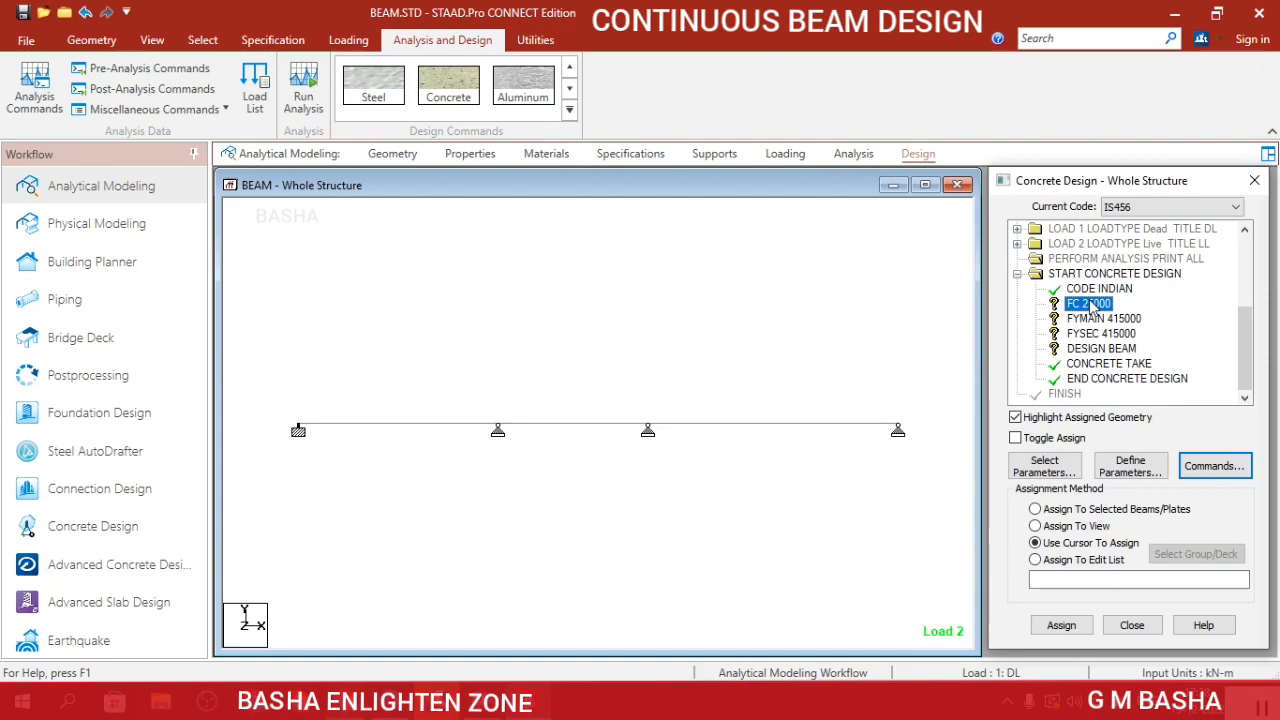
click(1083, 528)
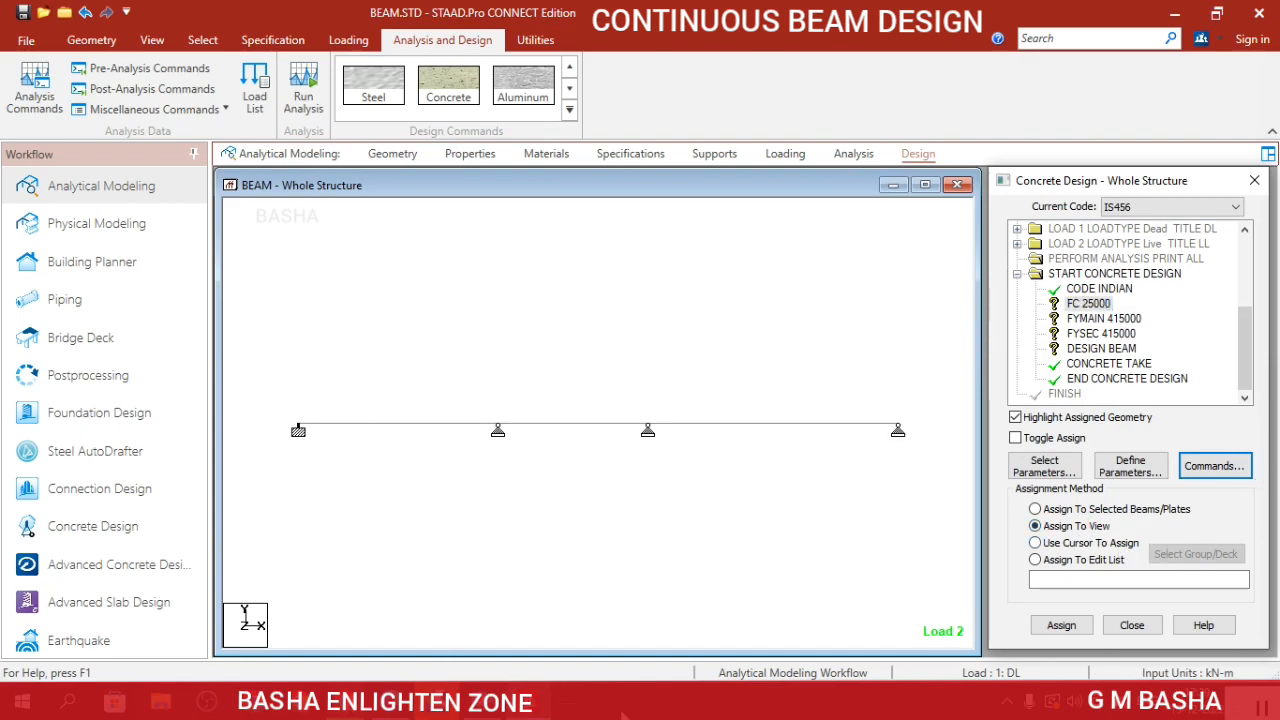
click(1061, 625)
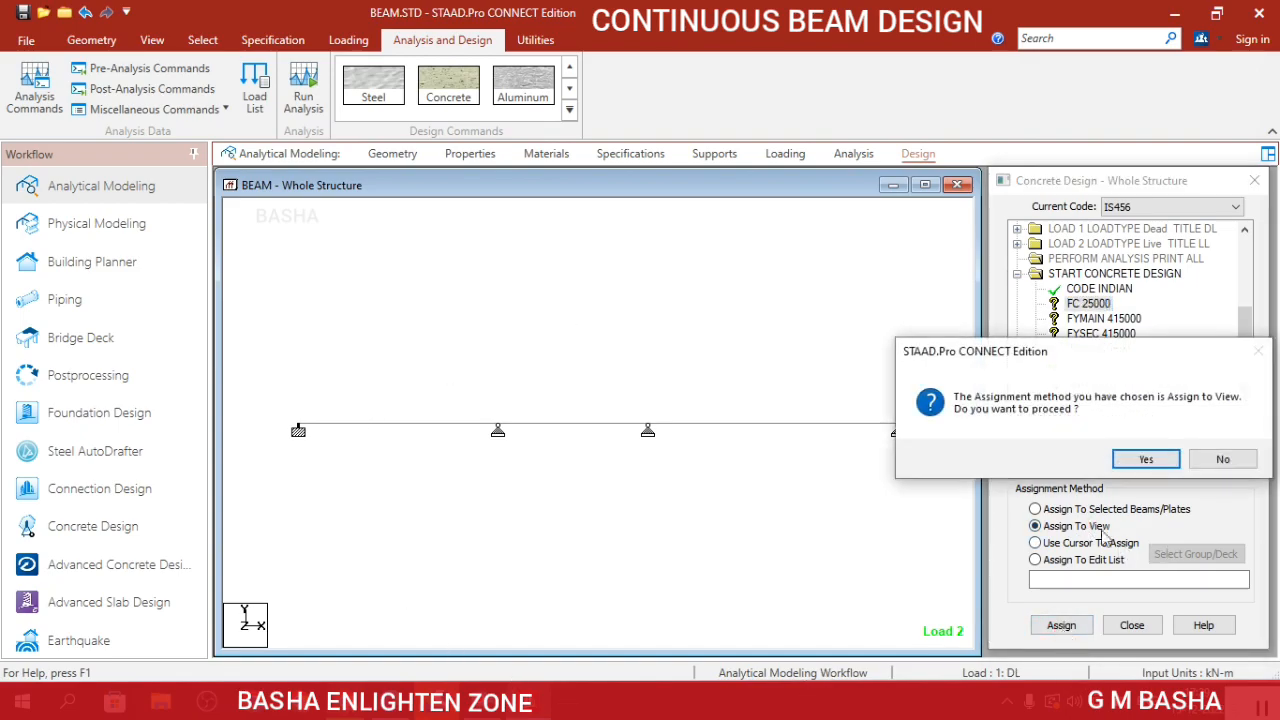
click(1145, 463)
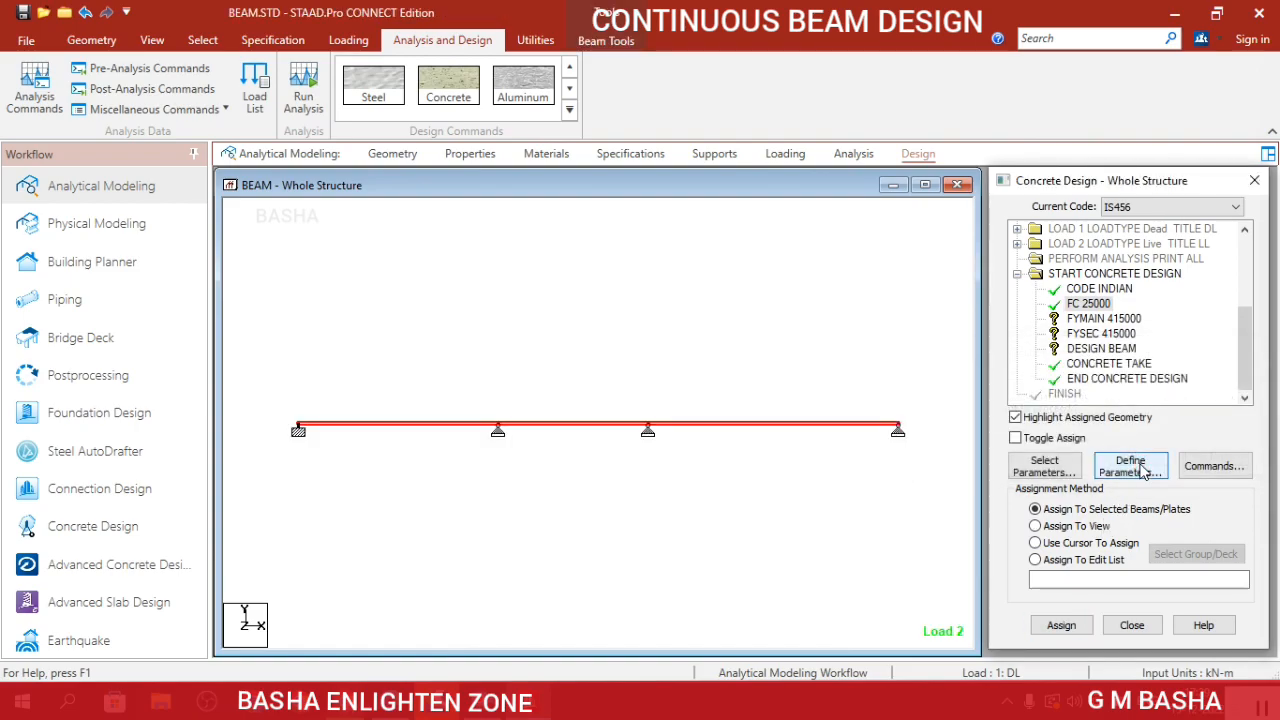
Assign the FYMAIN 415000 parameter to all three beam spans by selecting them in the model.
click(1100, 320)
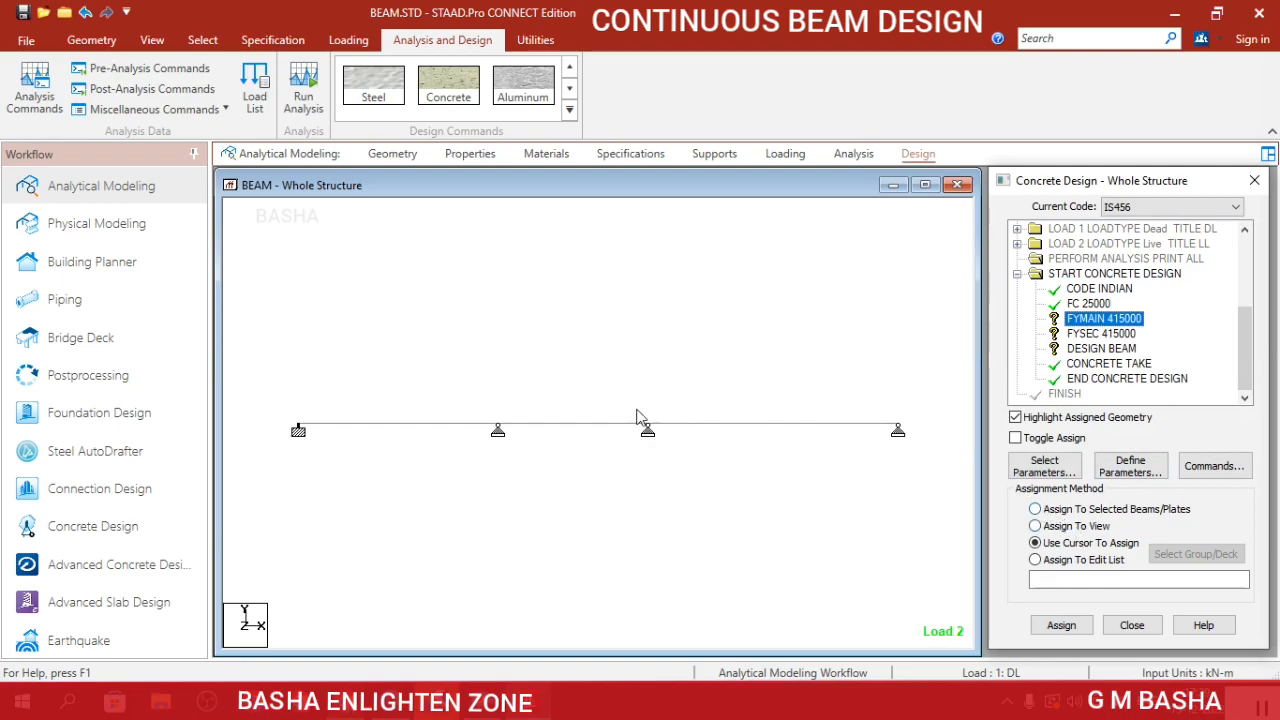
drag(257, 289, 947, 598)
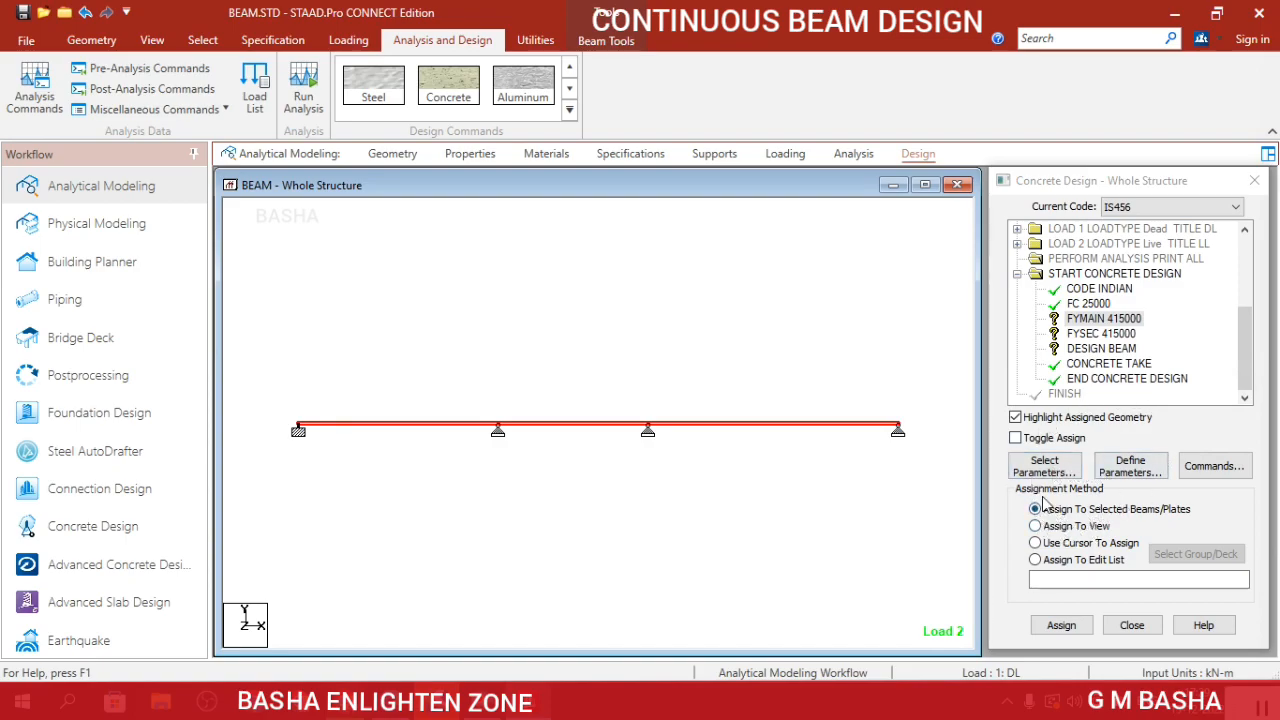
click(1061, 625)
click(1143, 458)
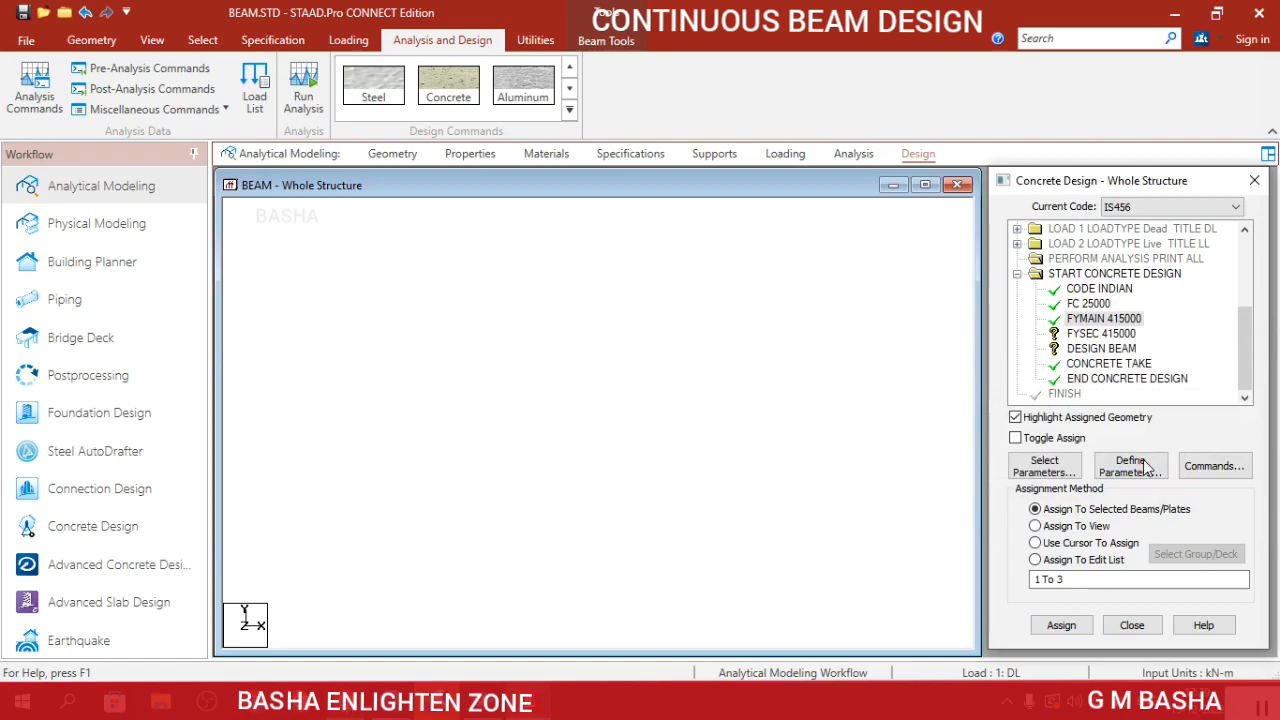
Assign the FYSEC 415000 shear reinforcement parameter to all beams in the view.
click(1102, 336)
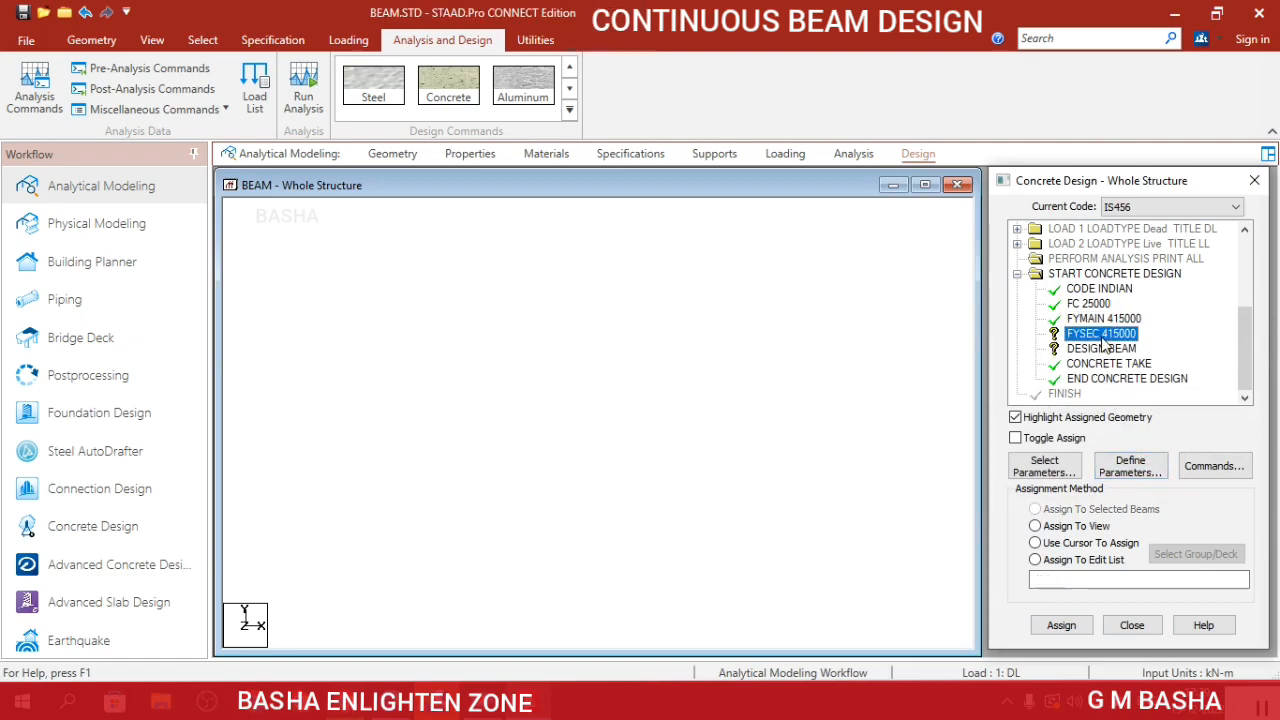
click(1098, 526)
click(1061, 625)
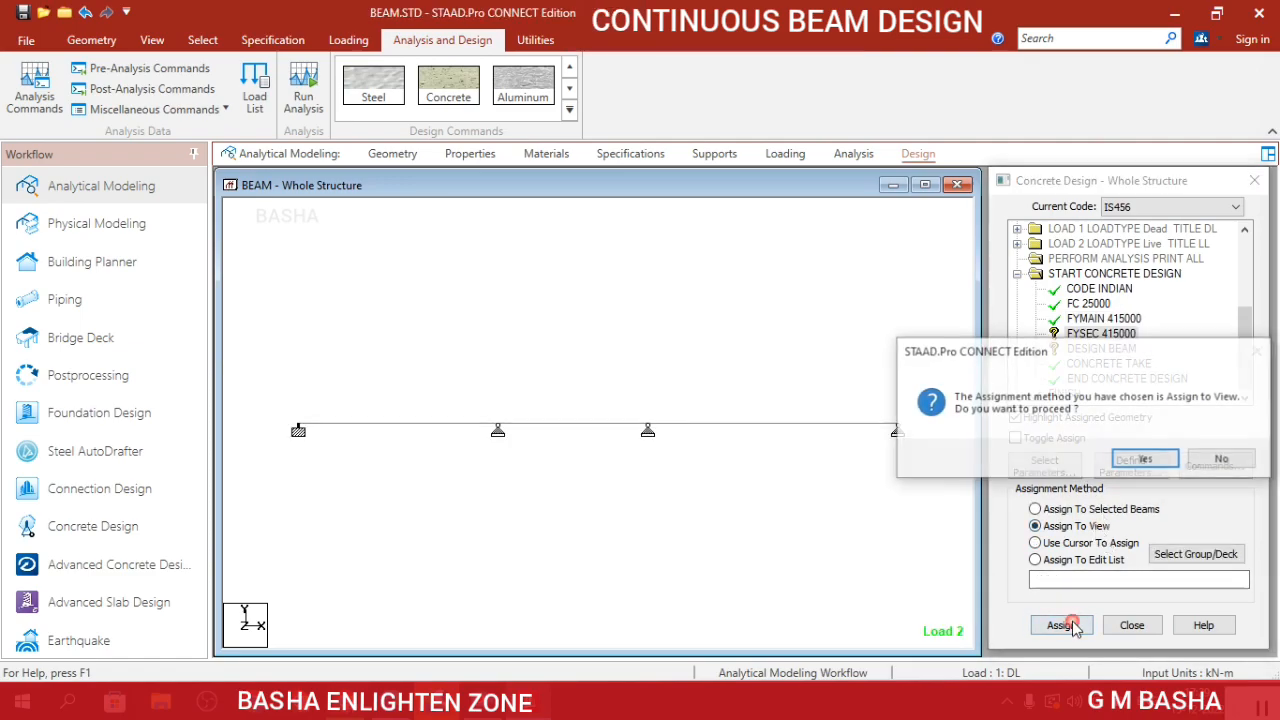
click(1145, 462)
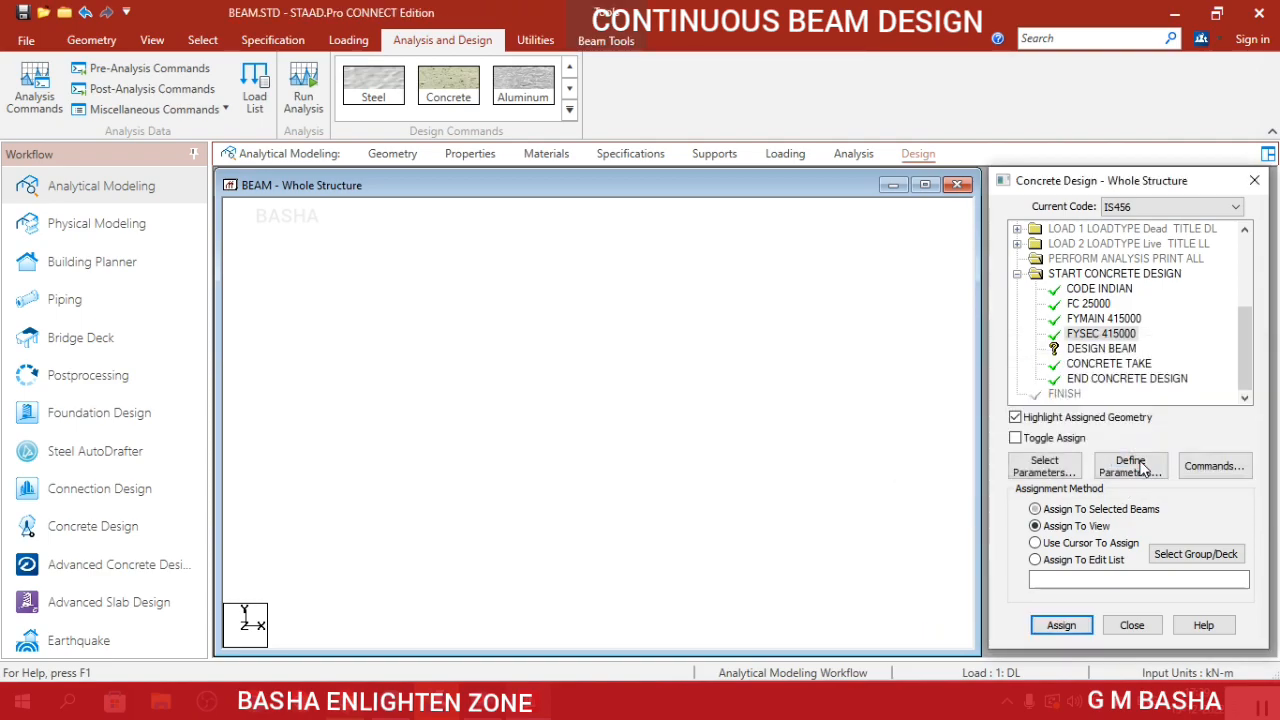
Assign the DESIGN BEAM command to all beams in the view.
click(1110, 349)
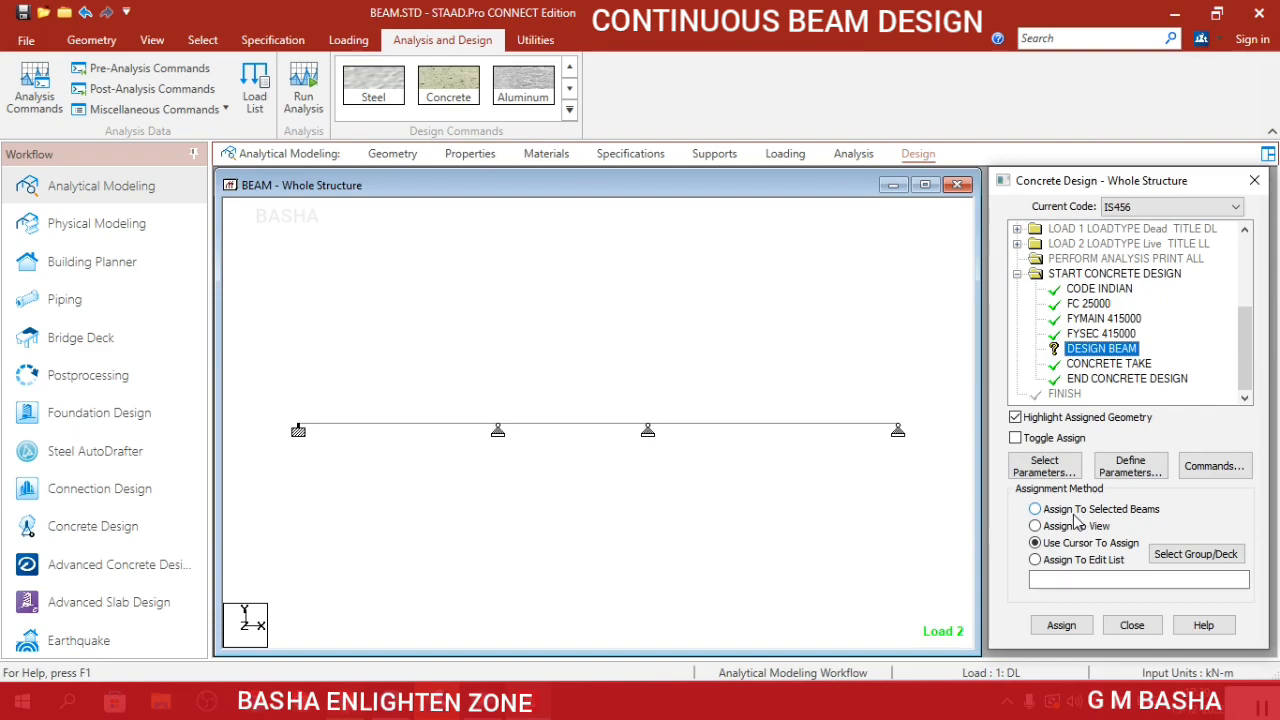
click(1037, 526)
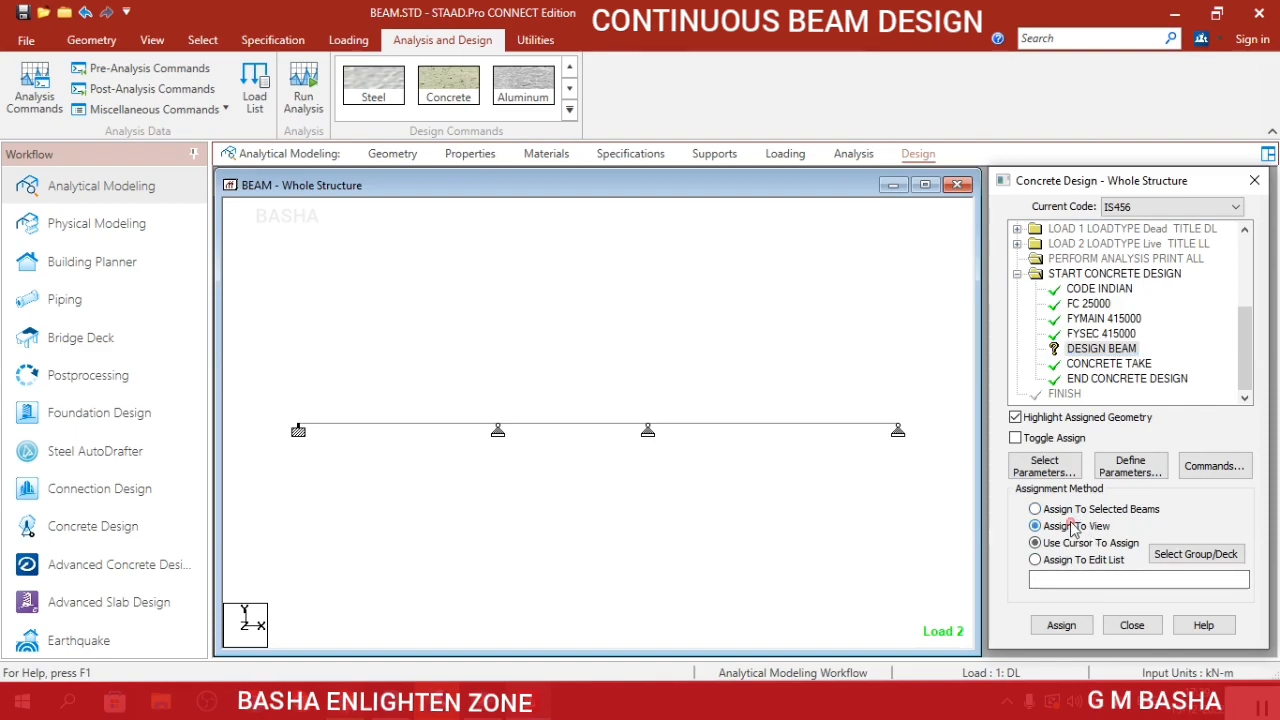
click(1061, 625)
click(1063, 457)
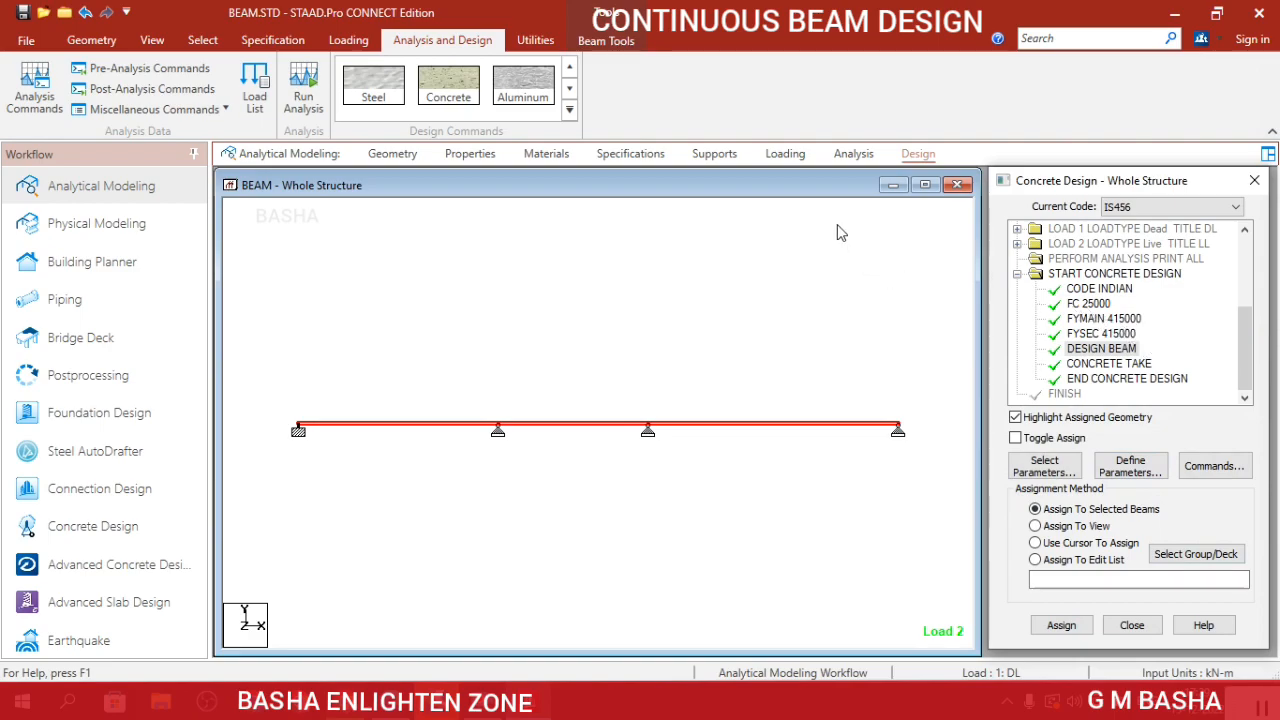
Add a second Perform Analysis command with the All print option after the concrete design block.
click(840, 158)
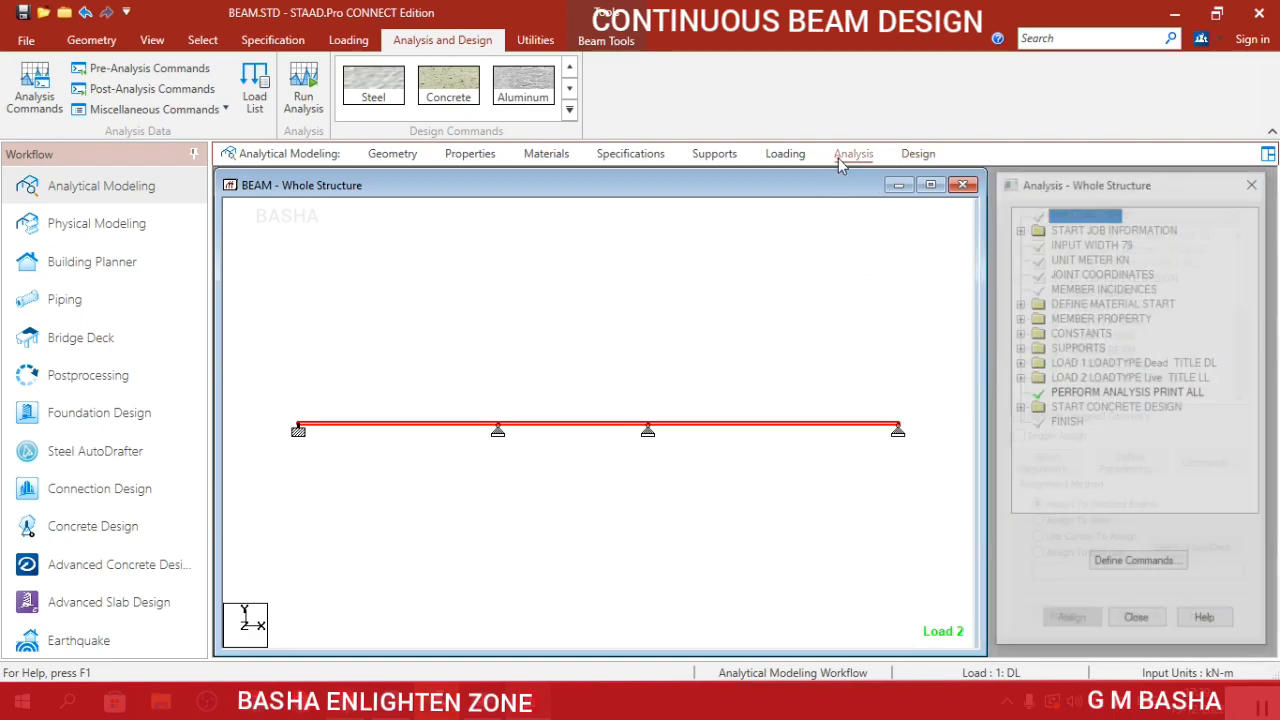
click(1141, 566)
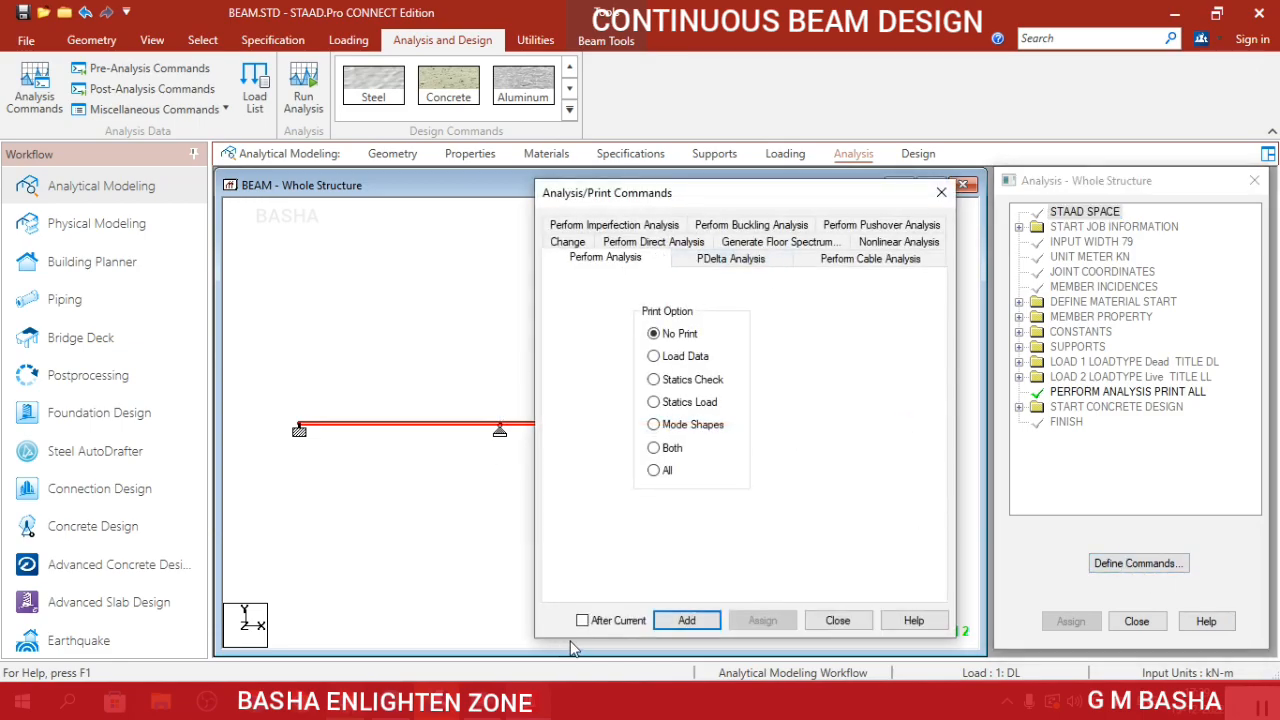
click(667, 625)
click(868, 620)
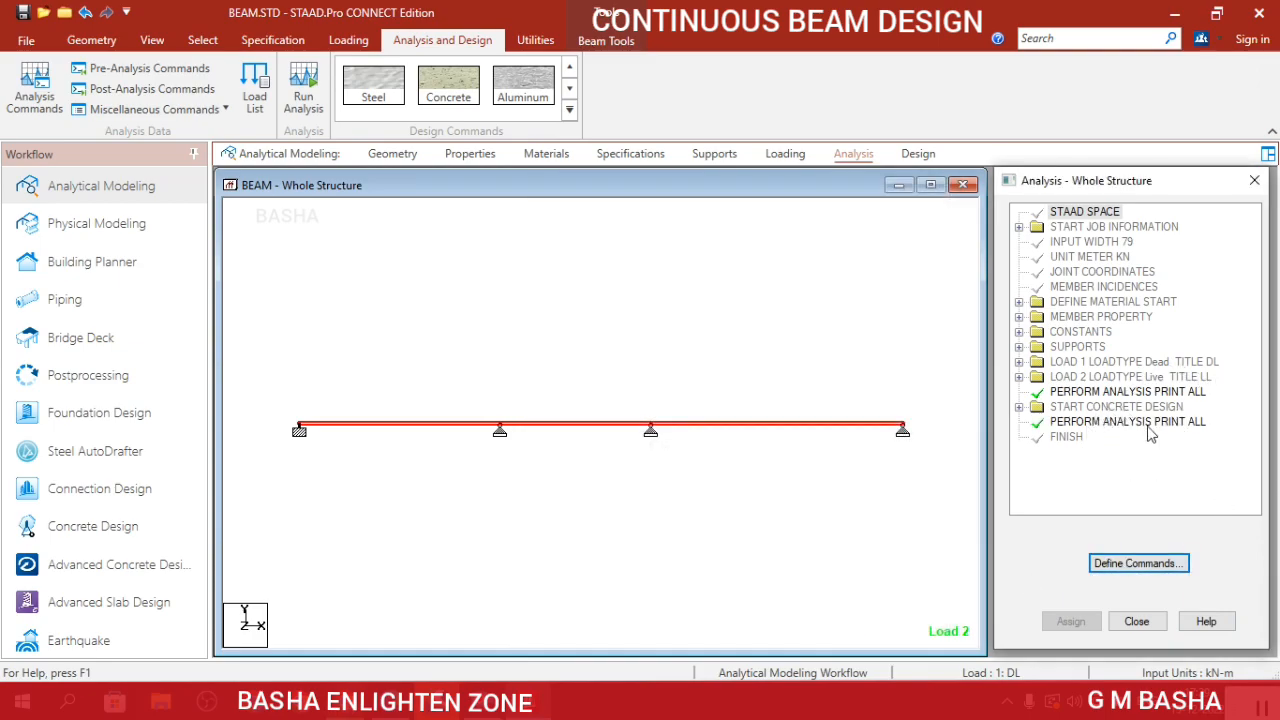
Save the modified structure, run the analysis and design, and close the run report while staying in modeling mode.
click(305, 96)
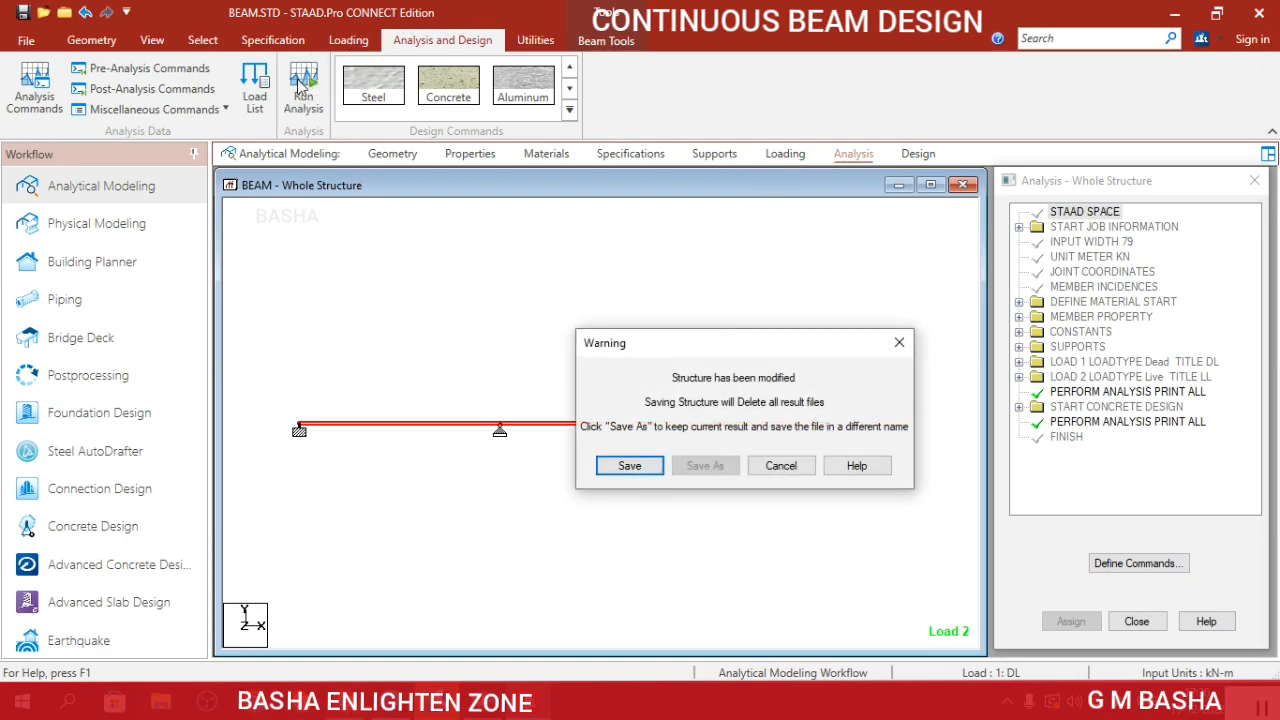
click(629, 466)
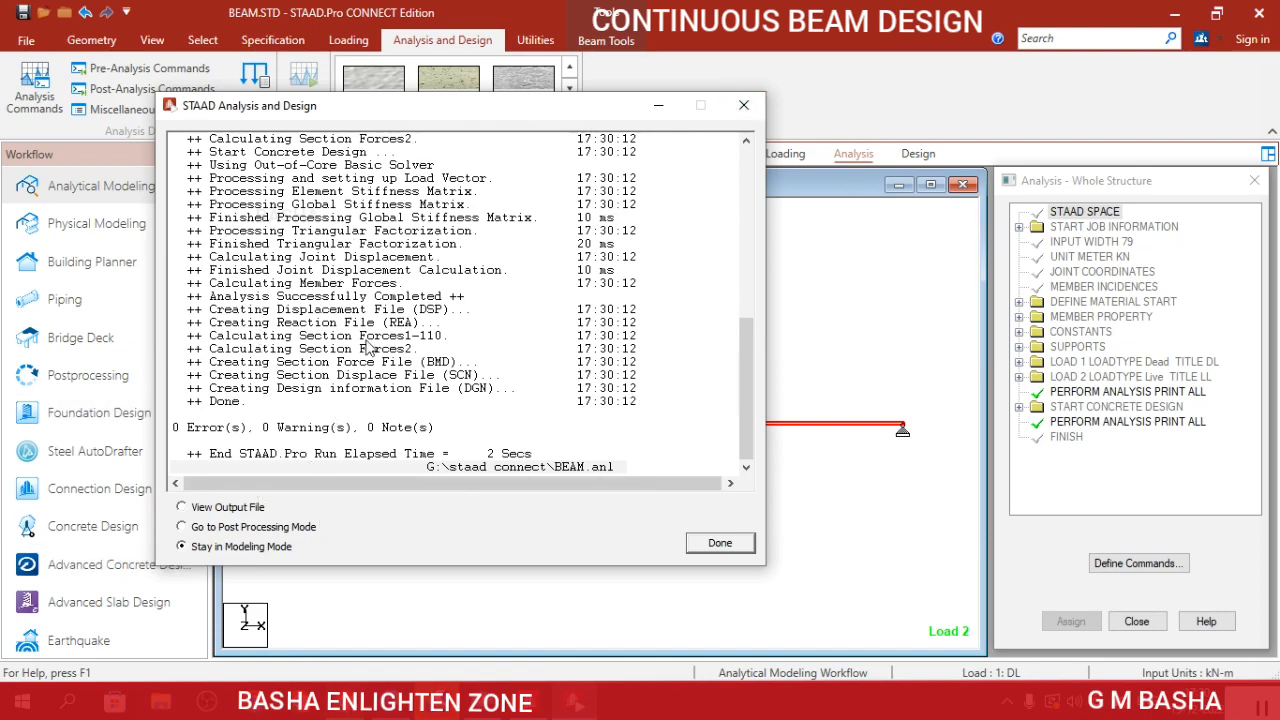
click(750, 107)
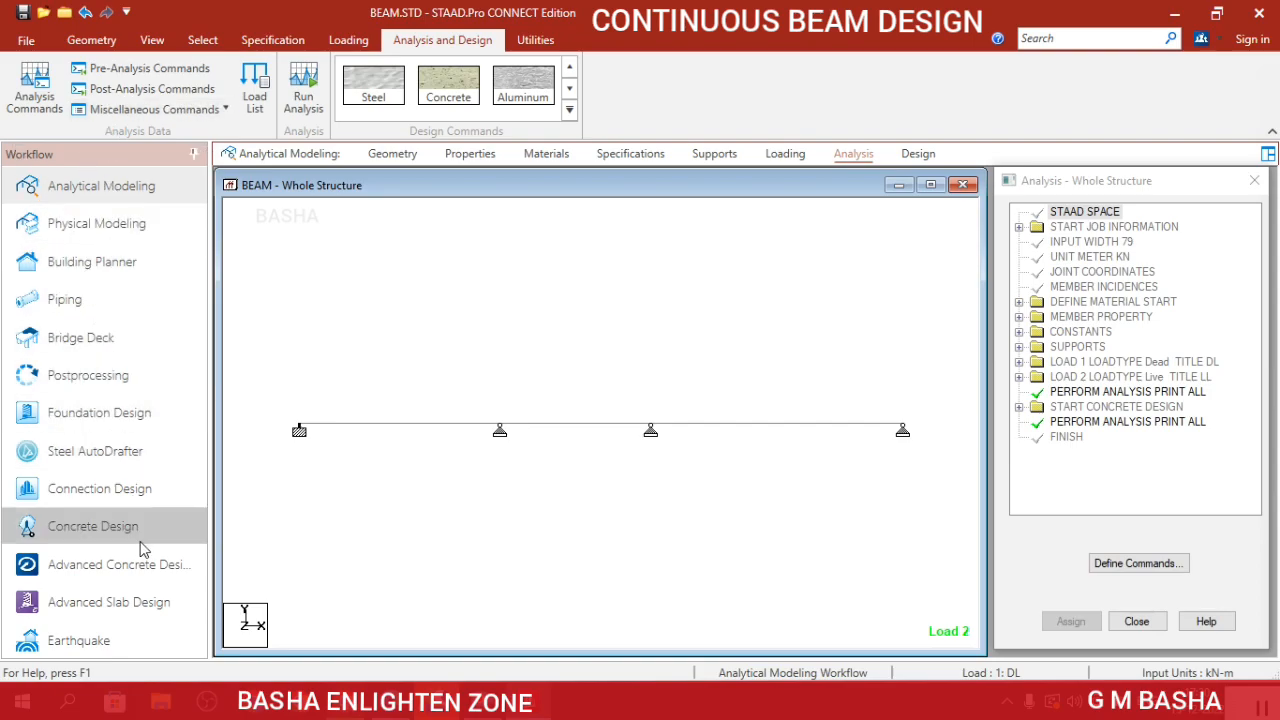
Switch to the Postprocessing workflow with load cases 1 DL and 2 LL and display the FY shear diagram.
click(98, 385)
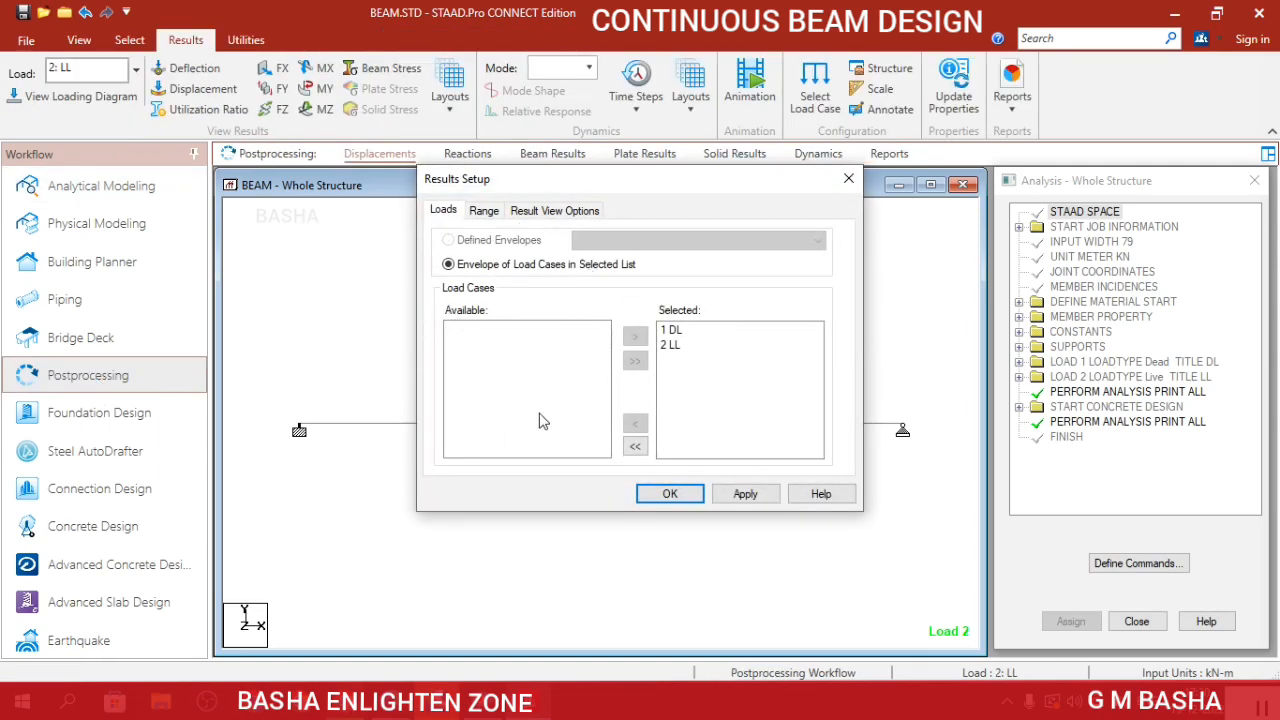
click(670, 494)
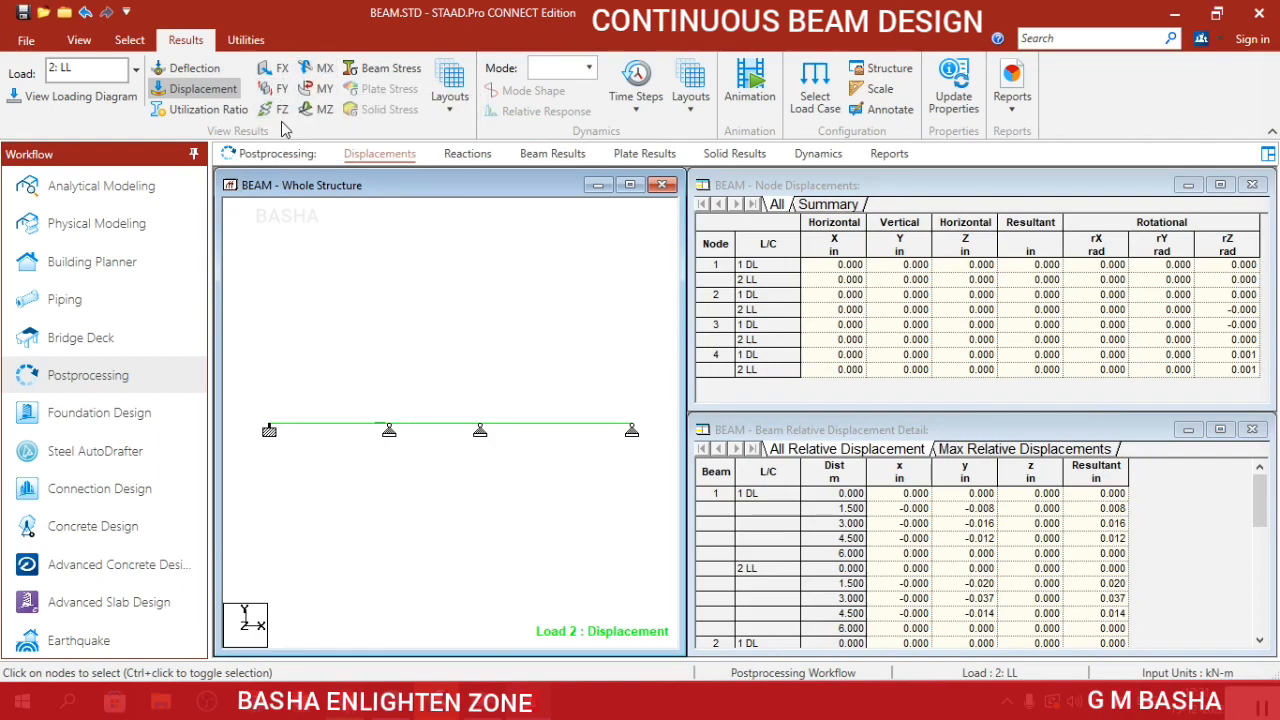
click(276, 89)
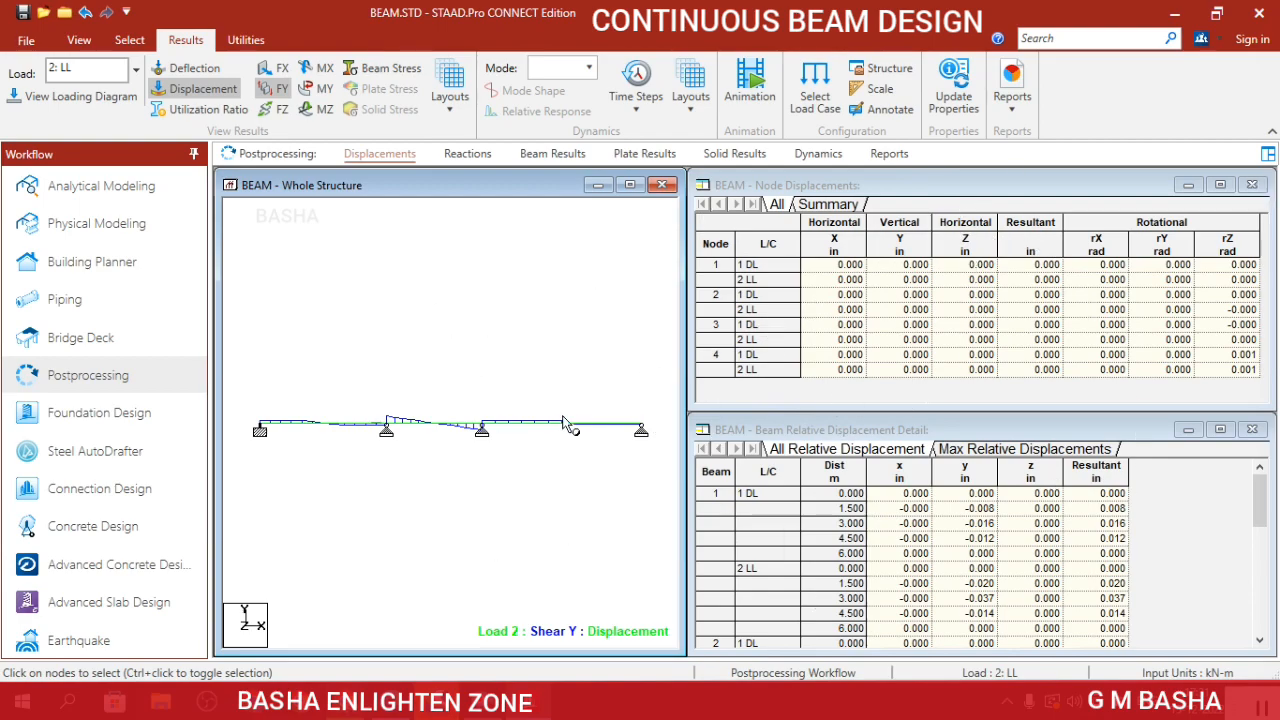
Close the node displacement and beam relative displacement tables and maximize the whole structure view.
click(1251, 185)
click(1251, 429)
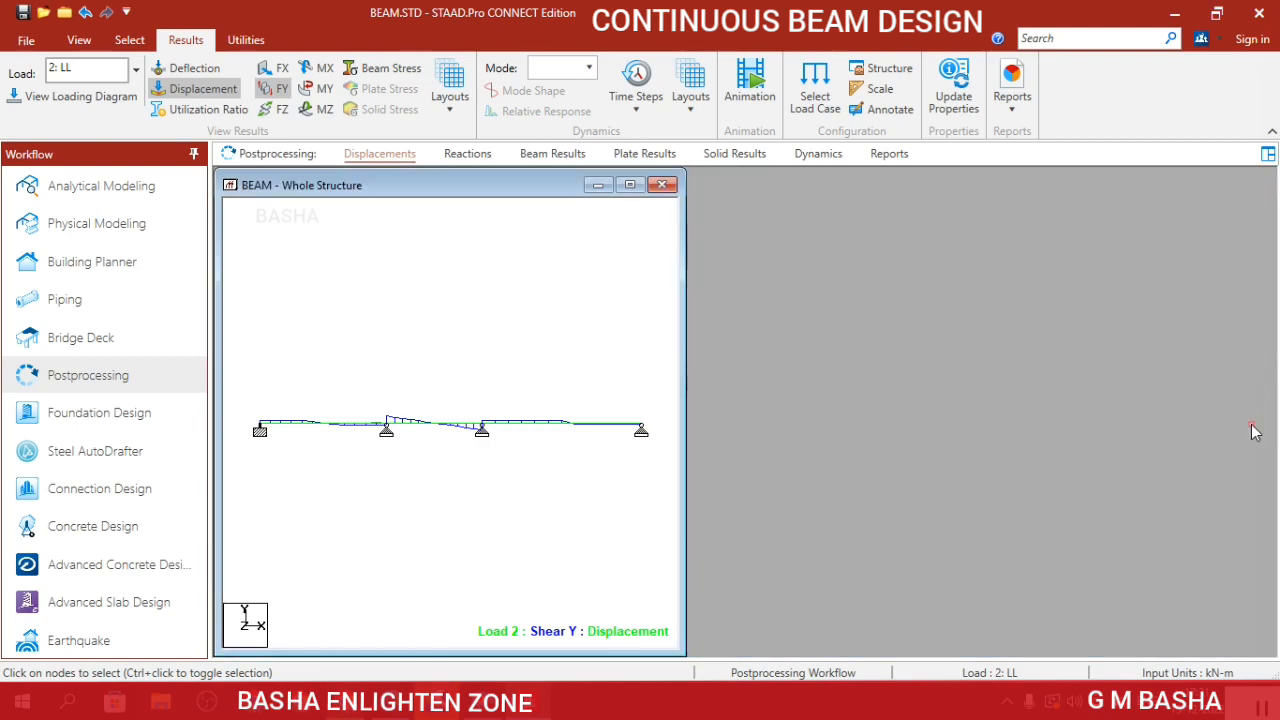
click(630, 186)
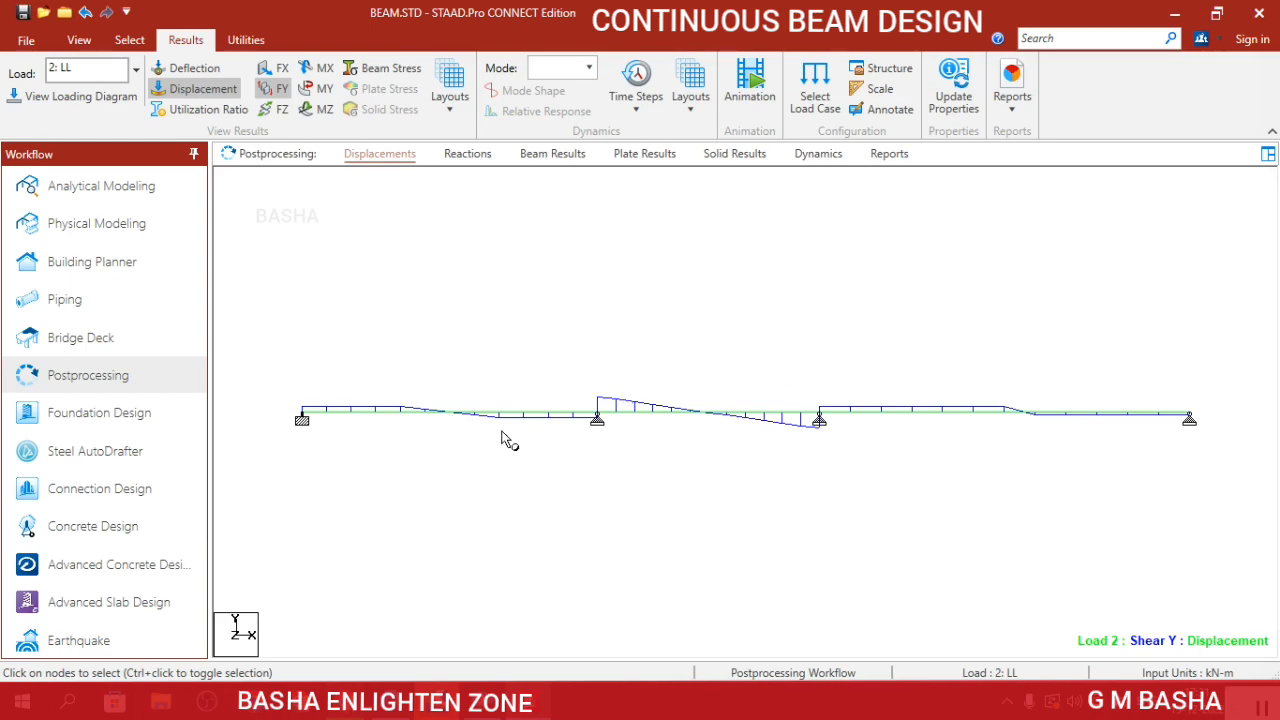
Hide the shear diagram, inspect the MY, MZ and MX diagrams for load case 2 LL, and turn them off.
click(276, 89)
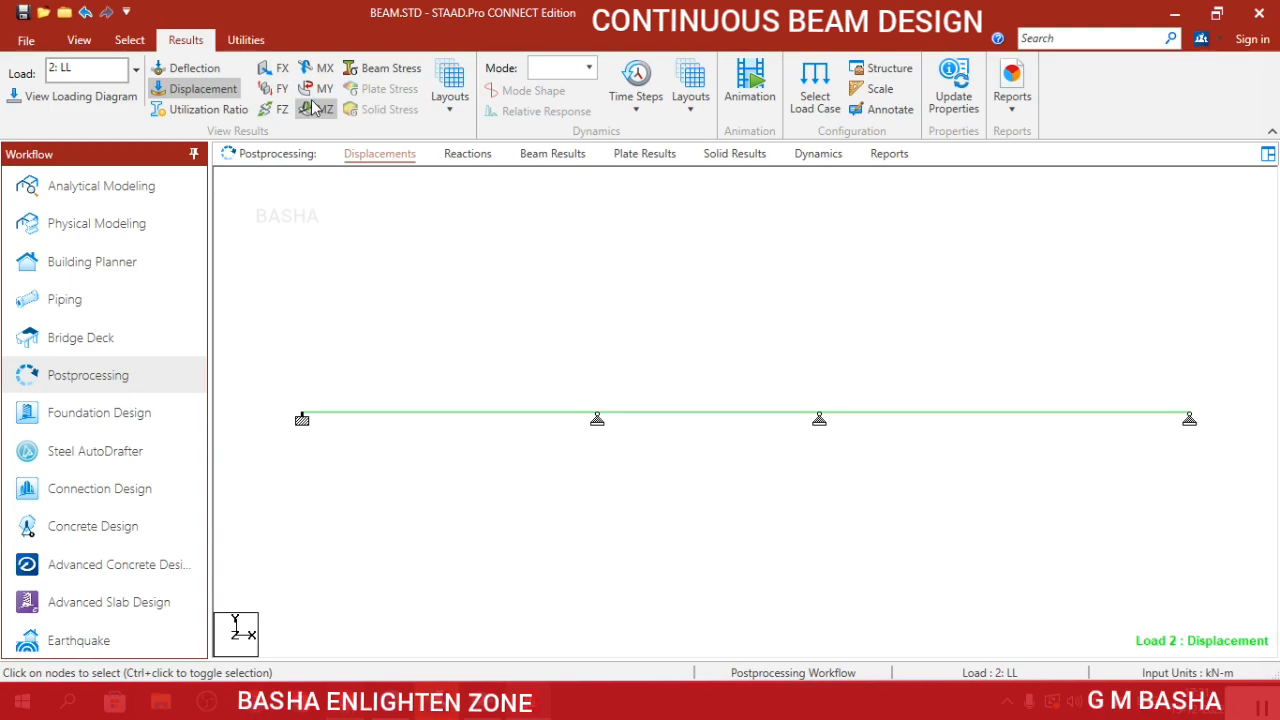
click(314, 89)
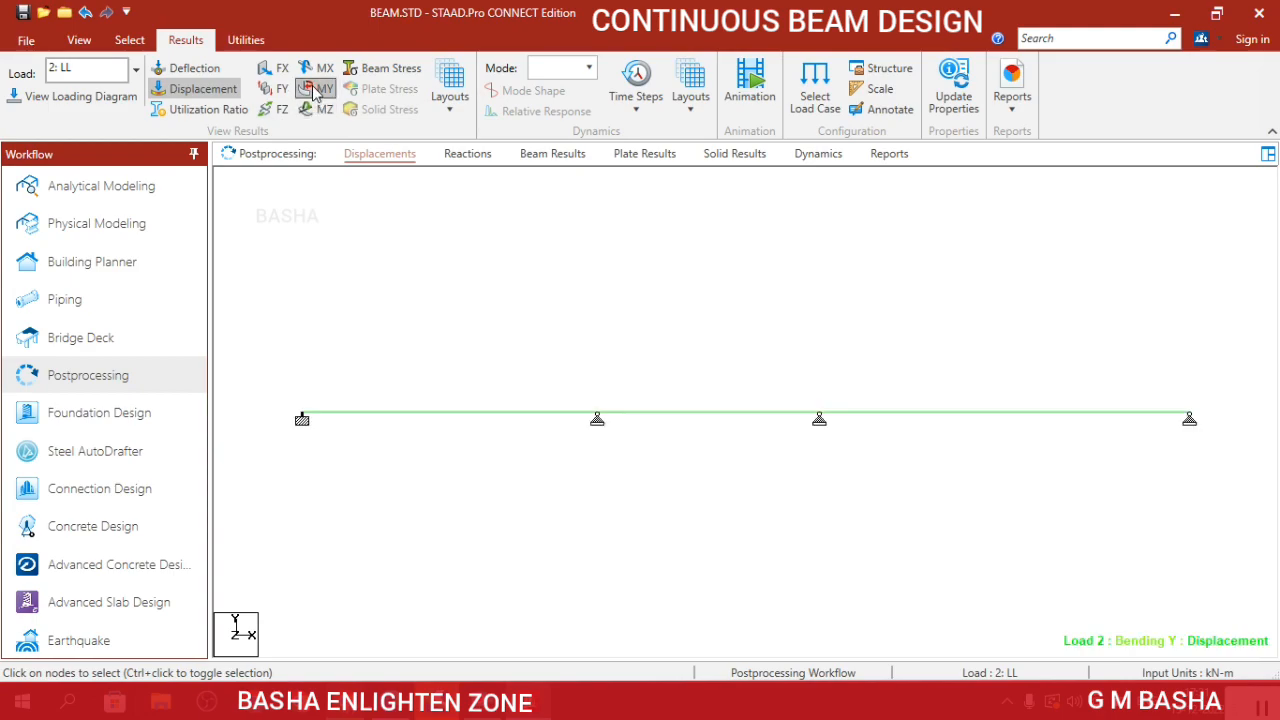
click(322, 110)
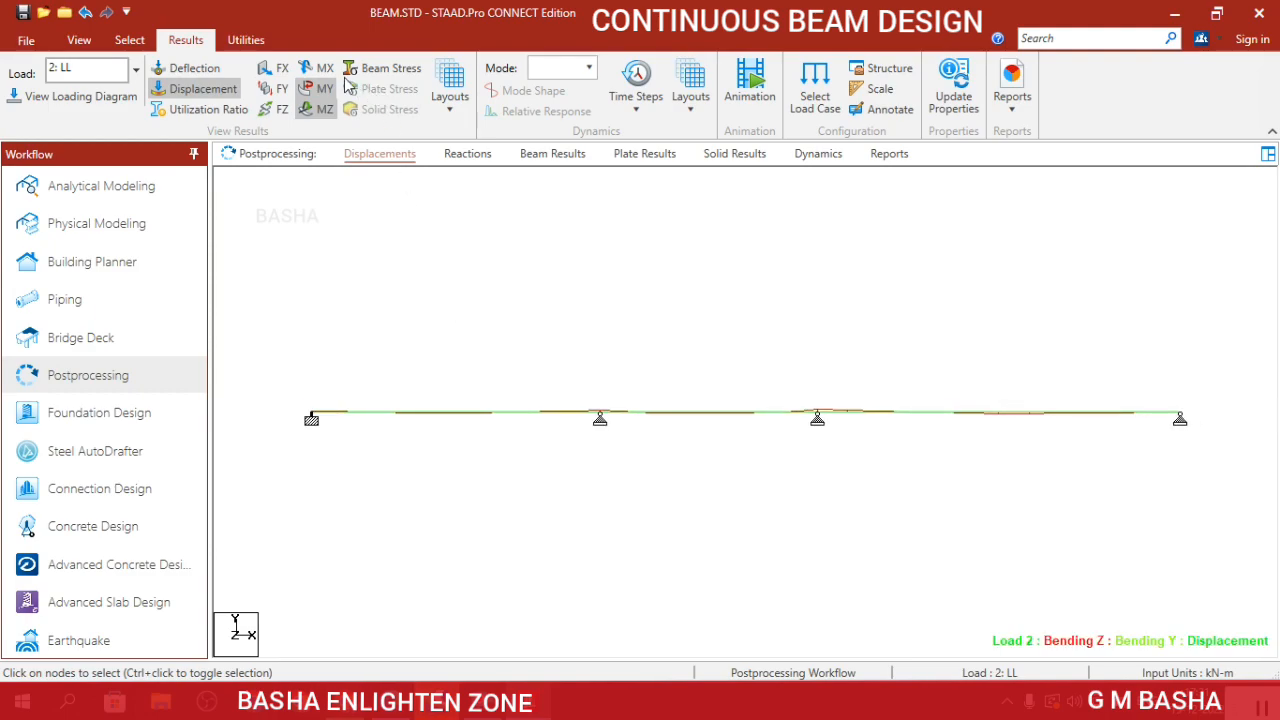
click(322, 68)
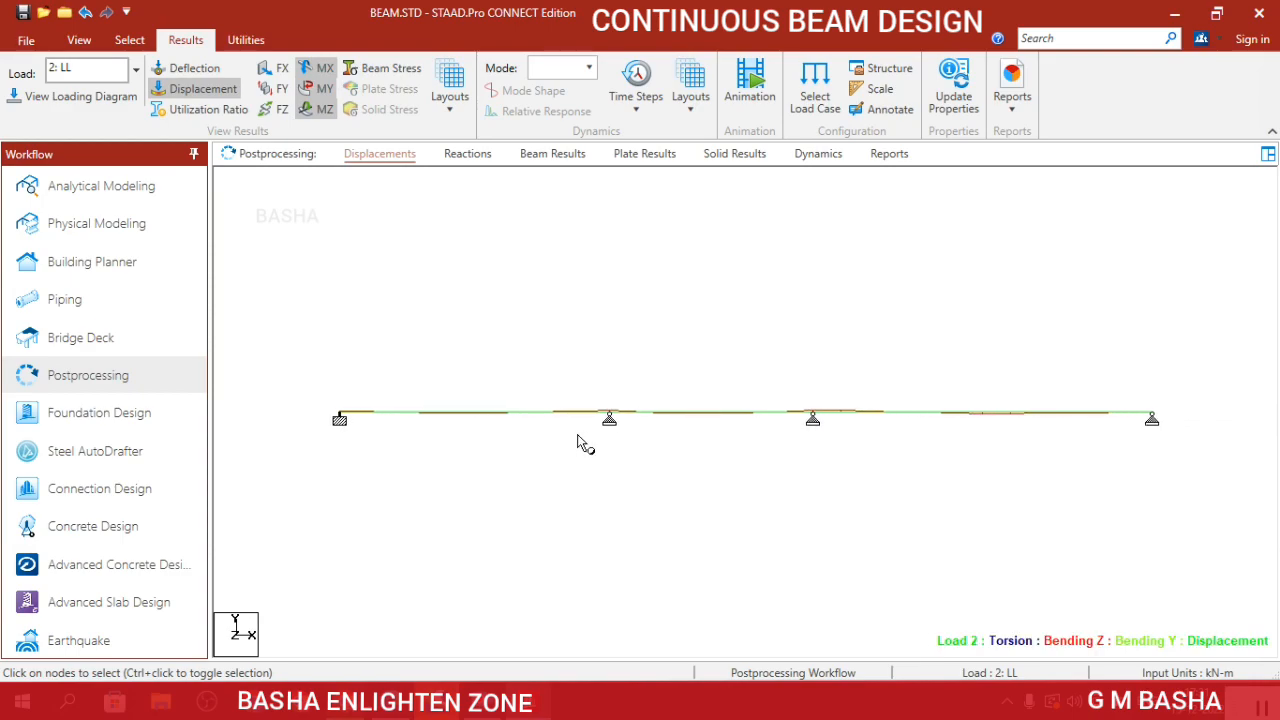
click(322, 104)
click(319, 69)
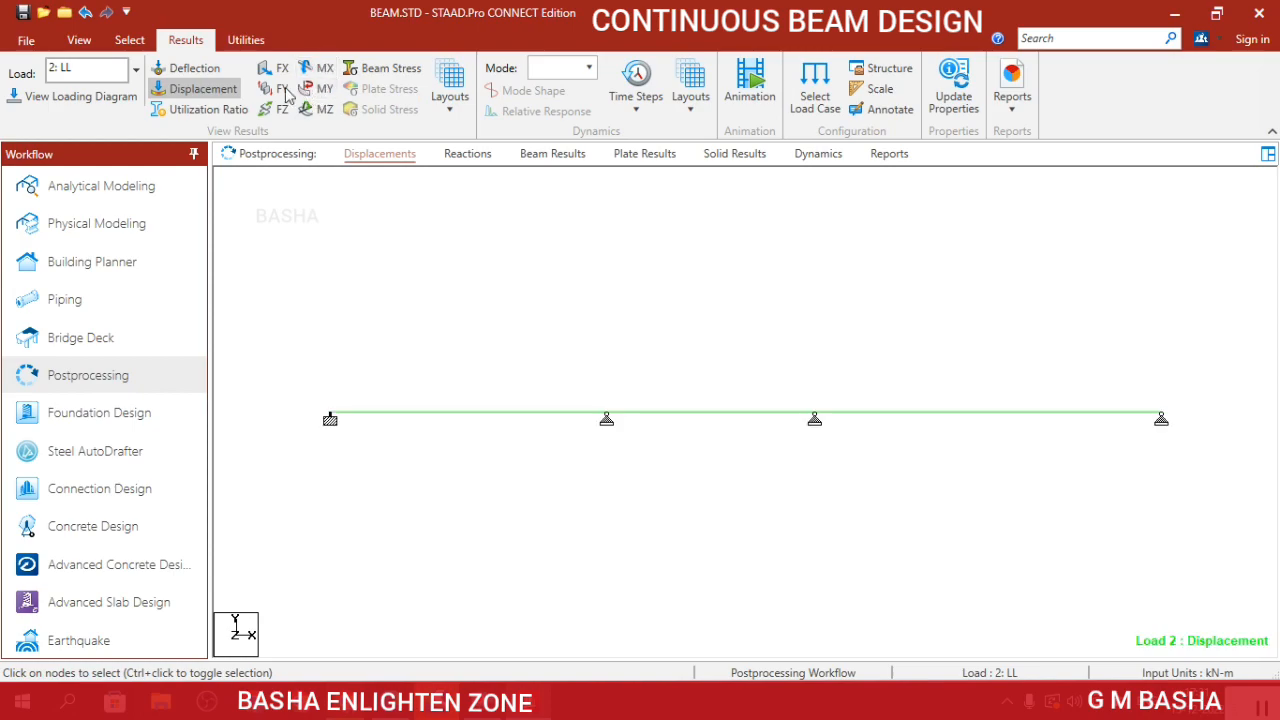
Display the FY shear diagram for load case 2 LL and annotate beam results with bending and shear values at ends and maximum.
click(271, 89)
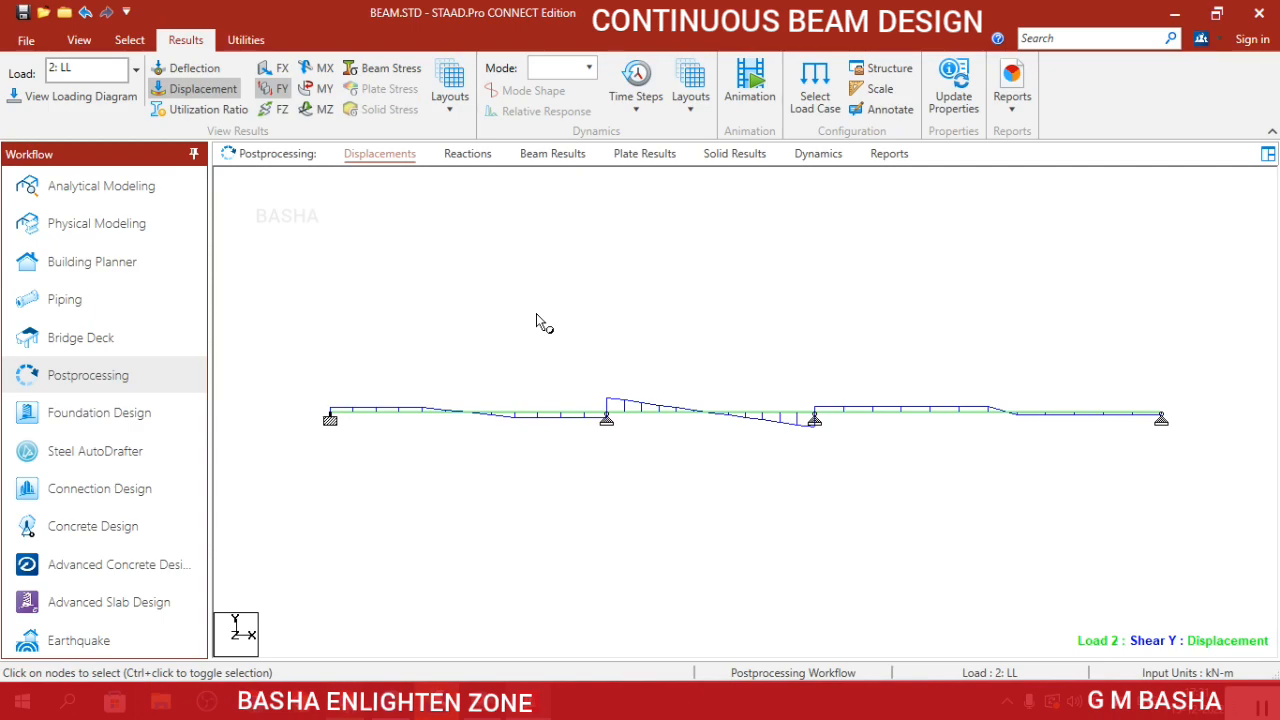
click(889, 110)
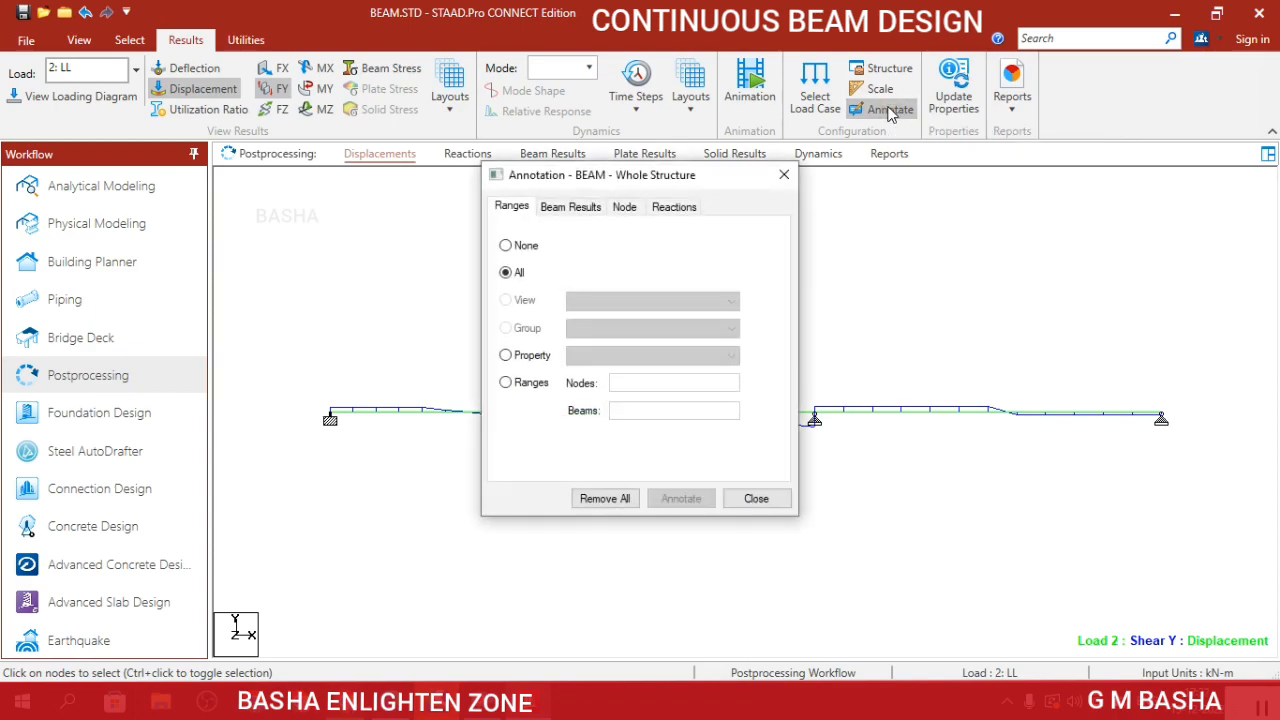
mouse_move(689, 178)
mouse_down()
mouse_move(994, 121)
mouse_move(1072, 87)
mouse_up()
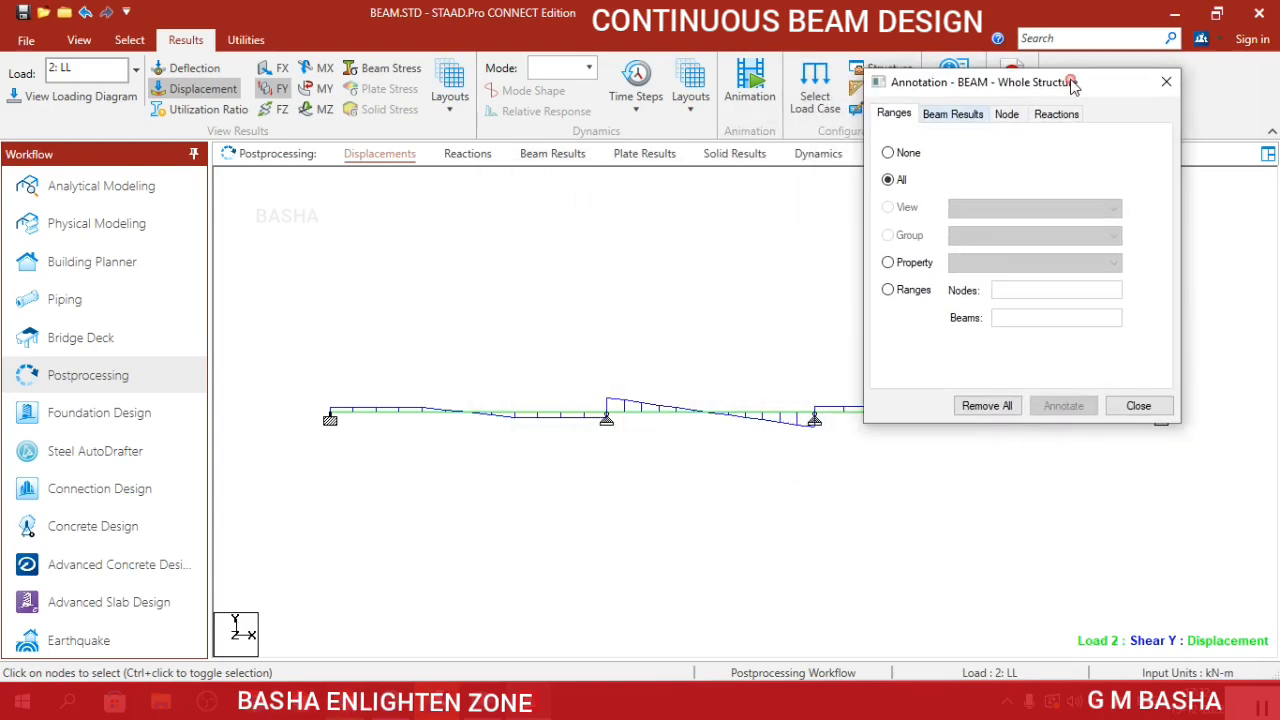
click(956, 116)
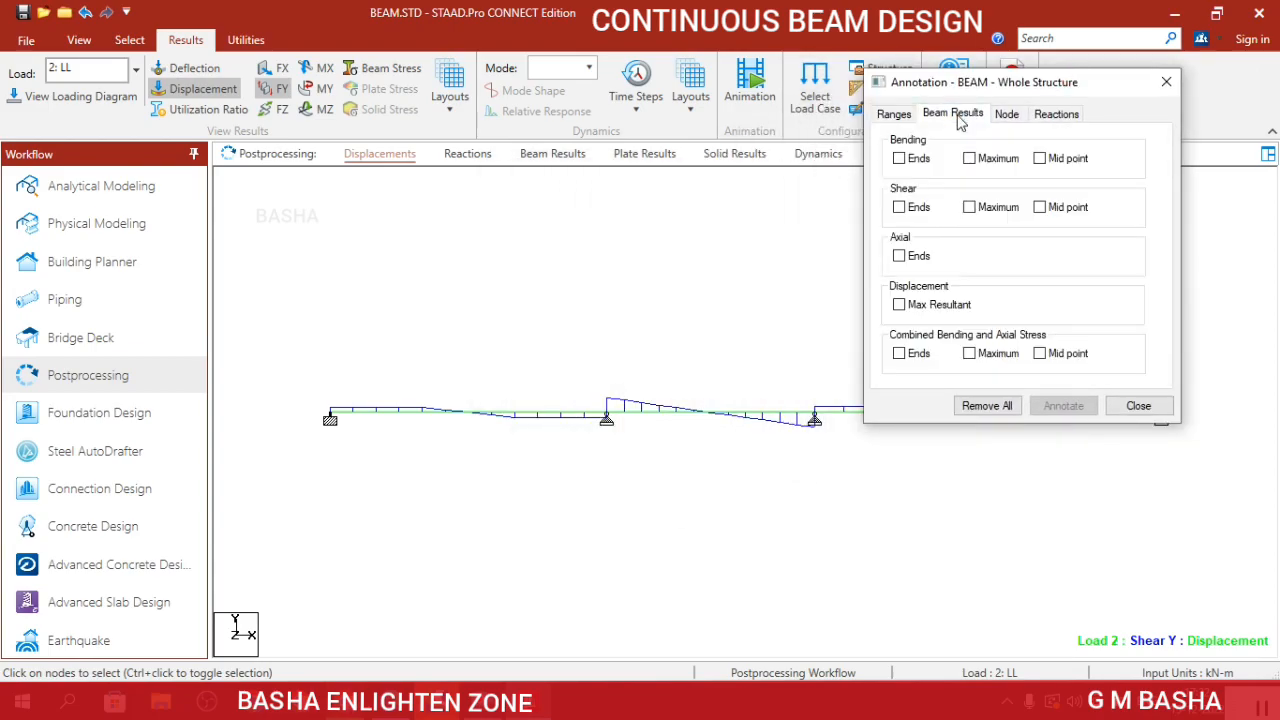
click(970, 209)
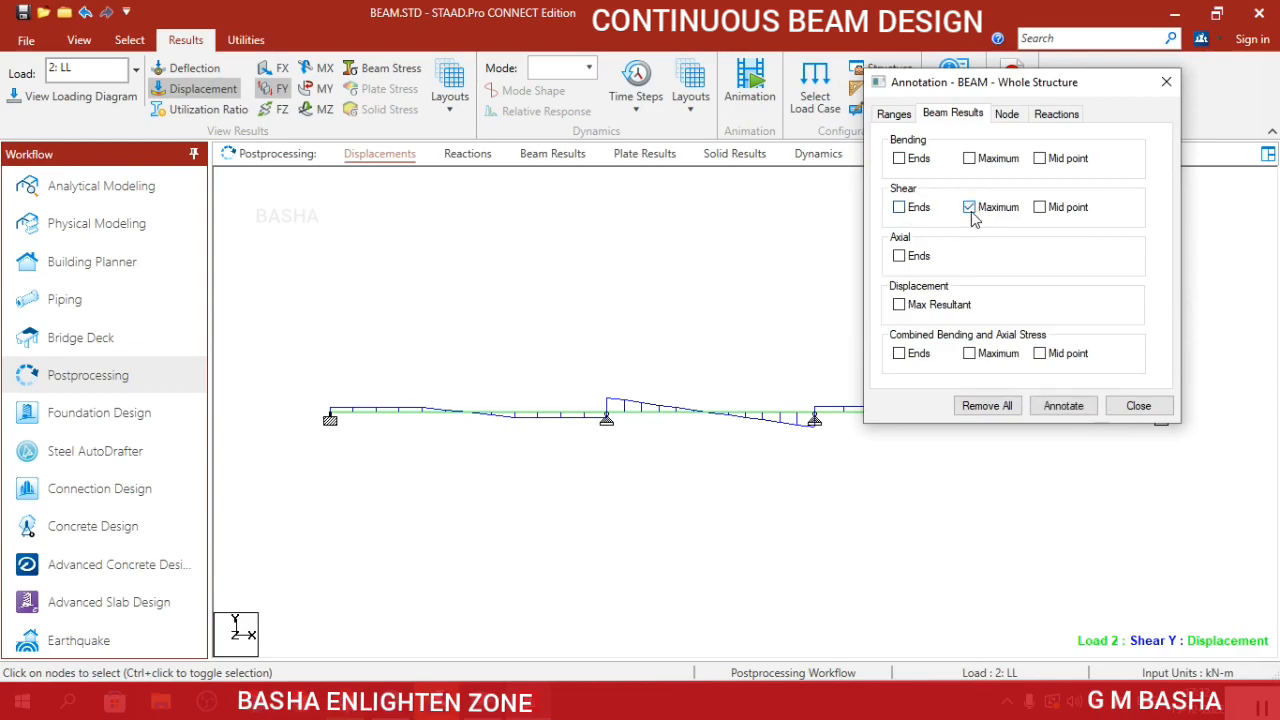
click(898, 207)
click(899, 158)
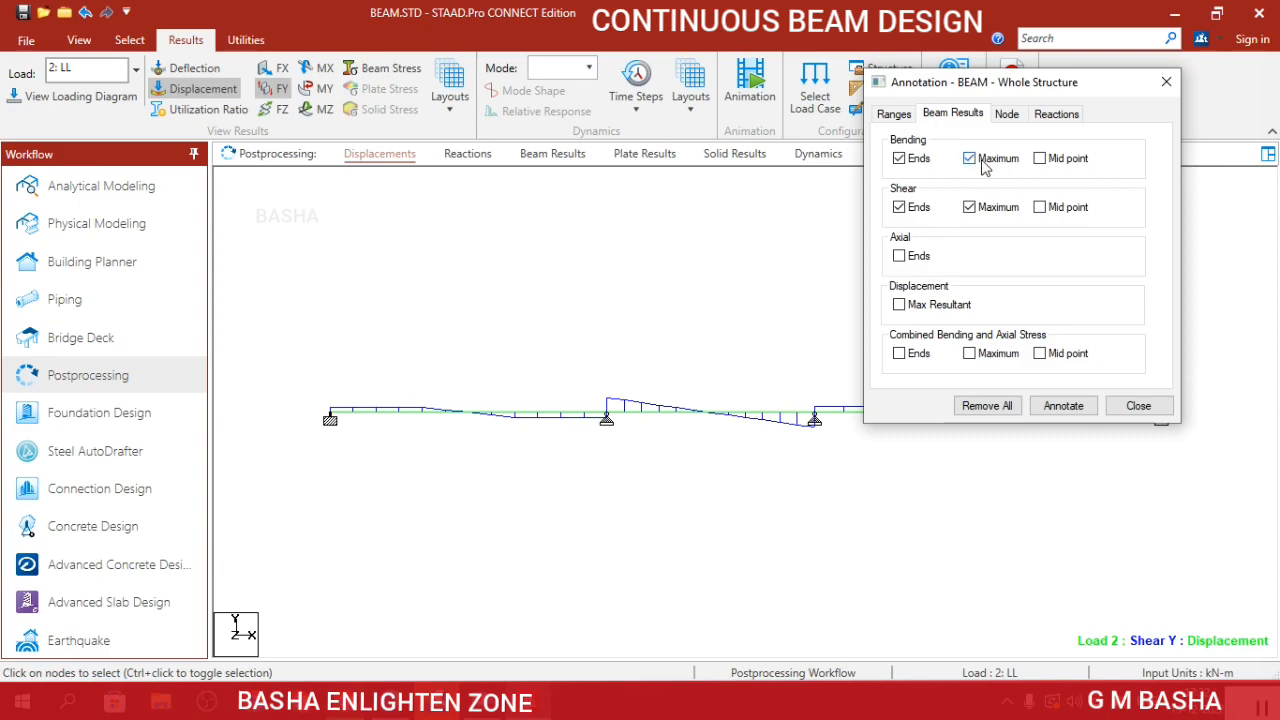
click(1090, 405)
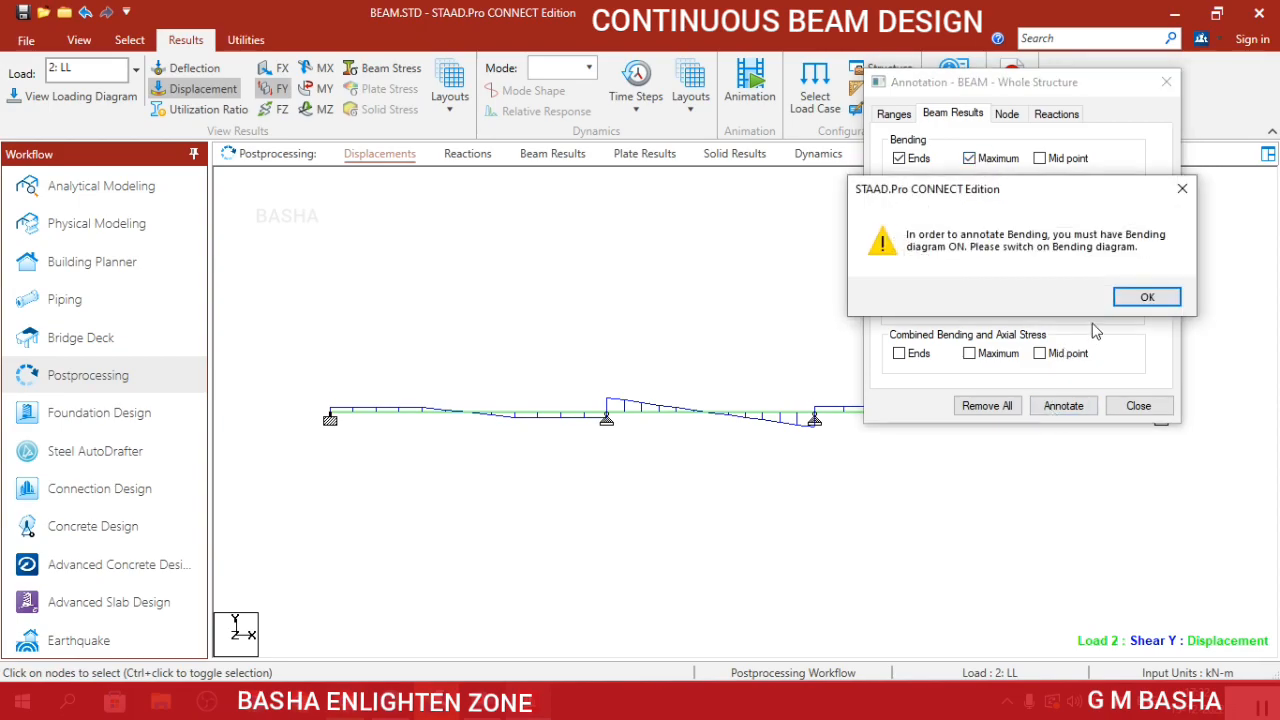
click(1136, 308)
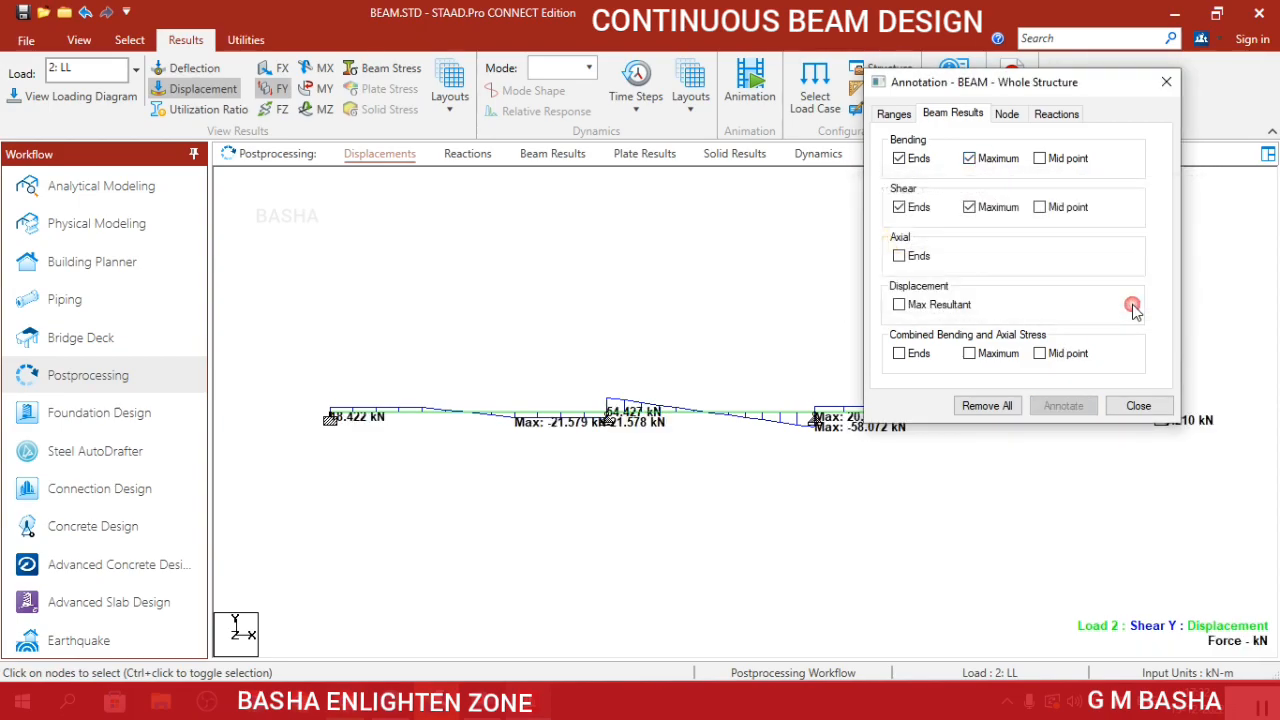
click(1166, 82)
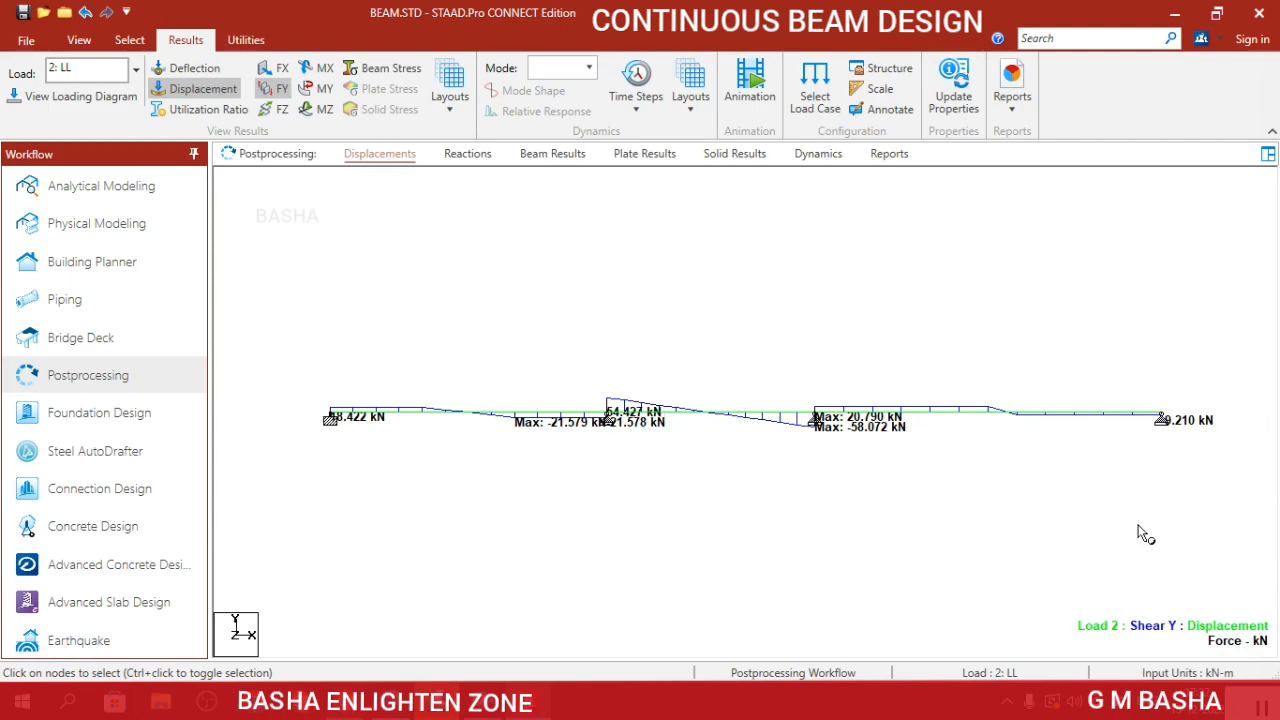
Hide the FY diagram, inspect the annotated MY, MX and FZ diagrams for load case 2 LL, and turn them off.
click(268, 95)
click(328, 90)
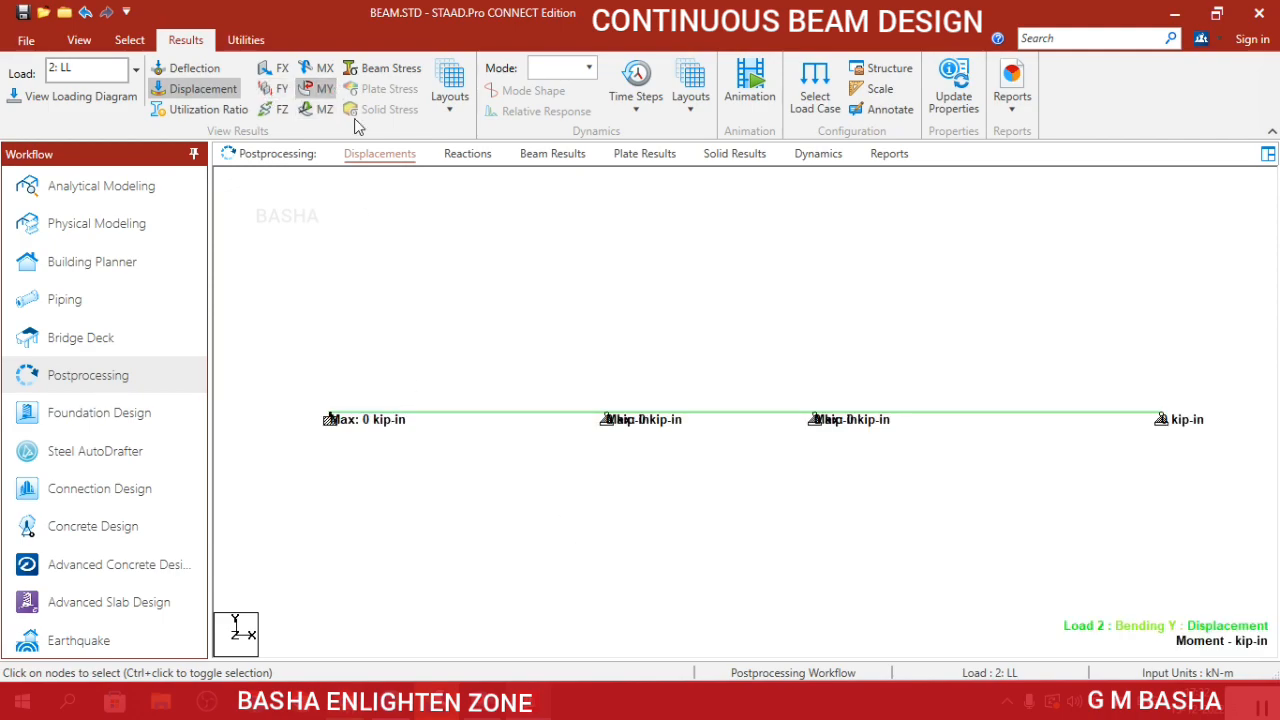
click(318, 68)
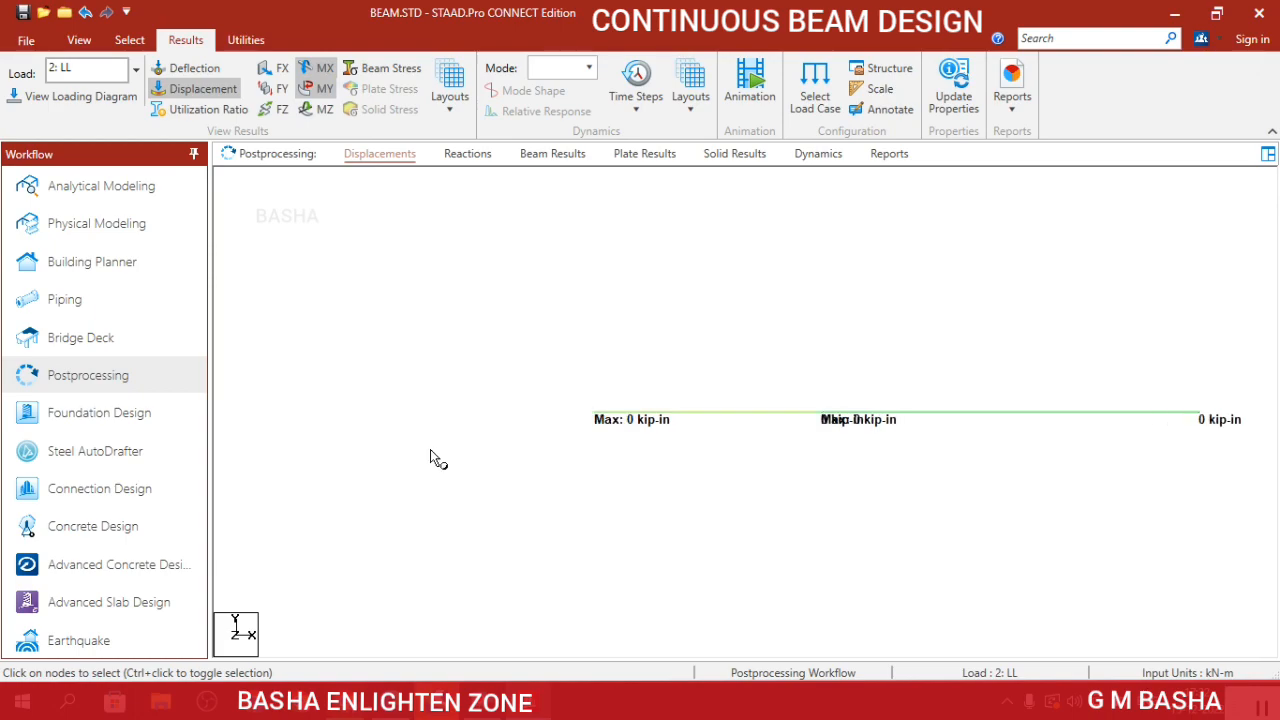
click(328, 89)
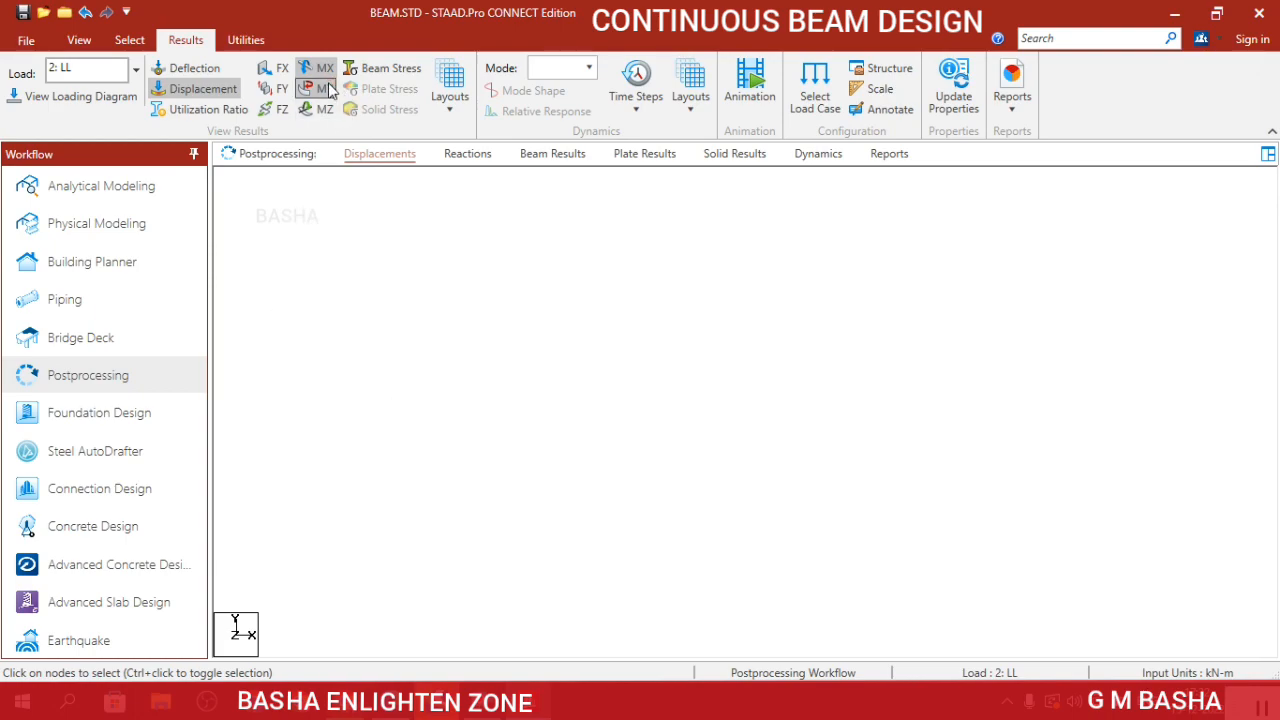
click(324, 72)
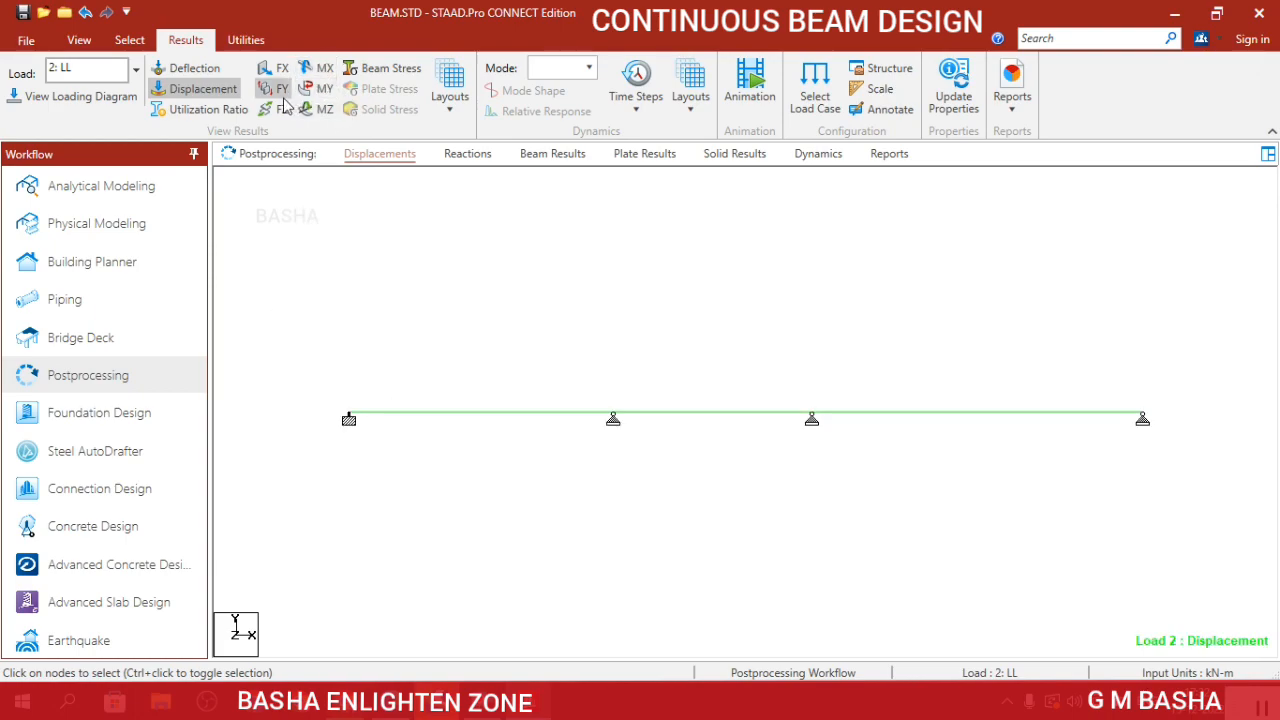
click(281, 110)
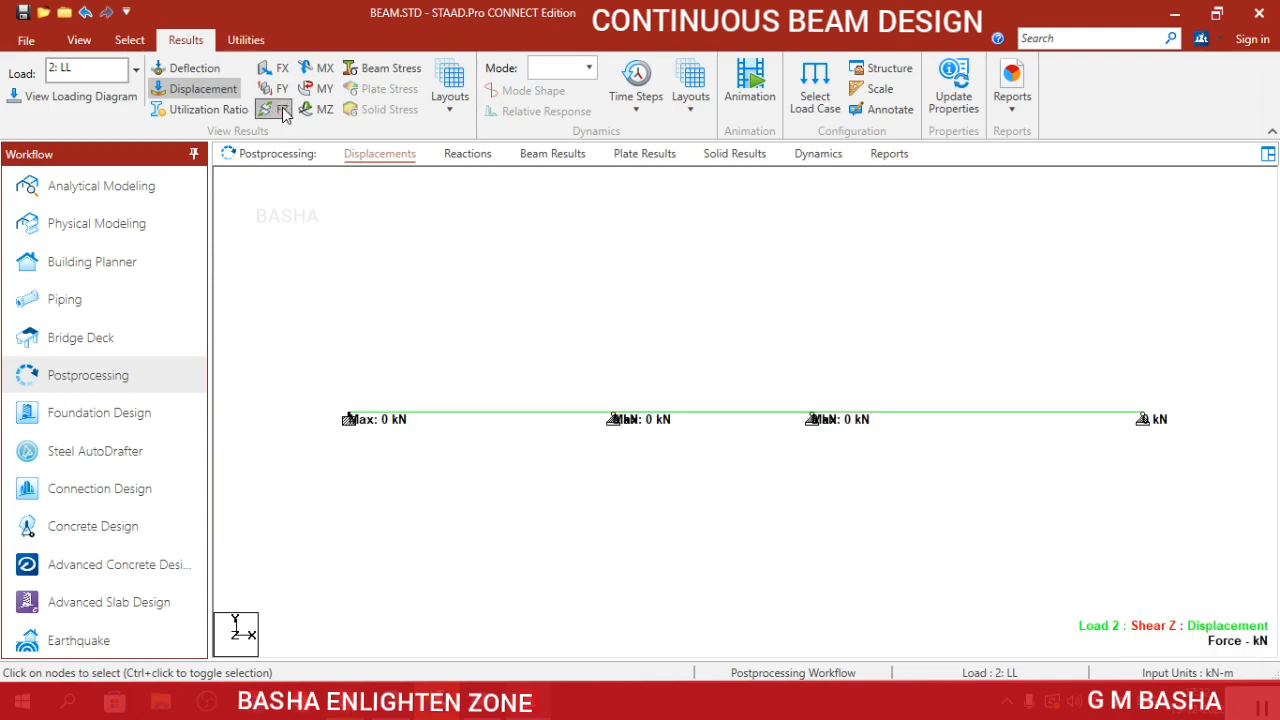
click(281, 110)
Return to the Analytical Modeling workflow and view the geometry details of the first-span beam, closing them again.
click(80, 41)
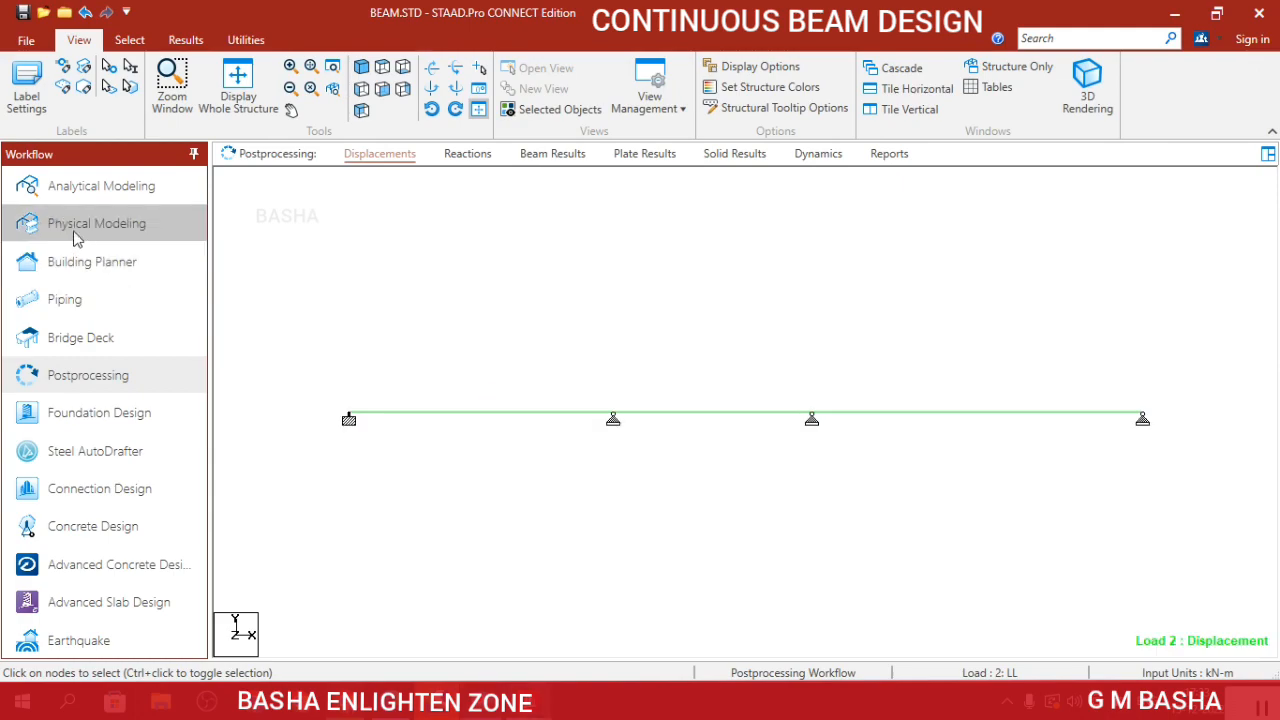
click(97, 187)
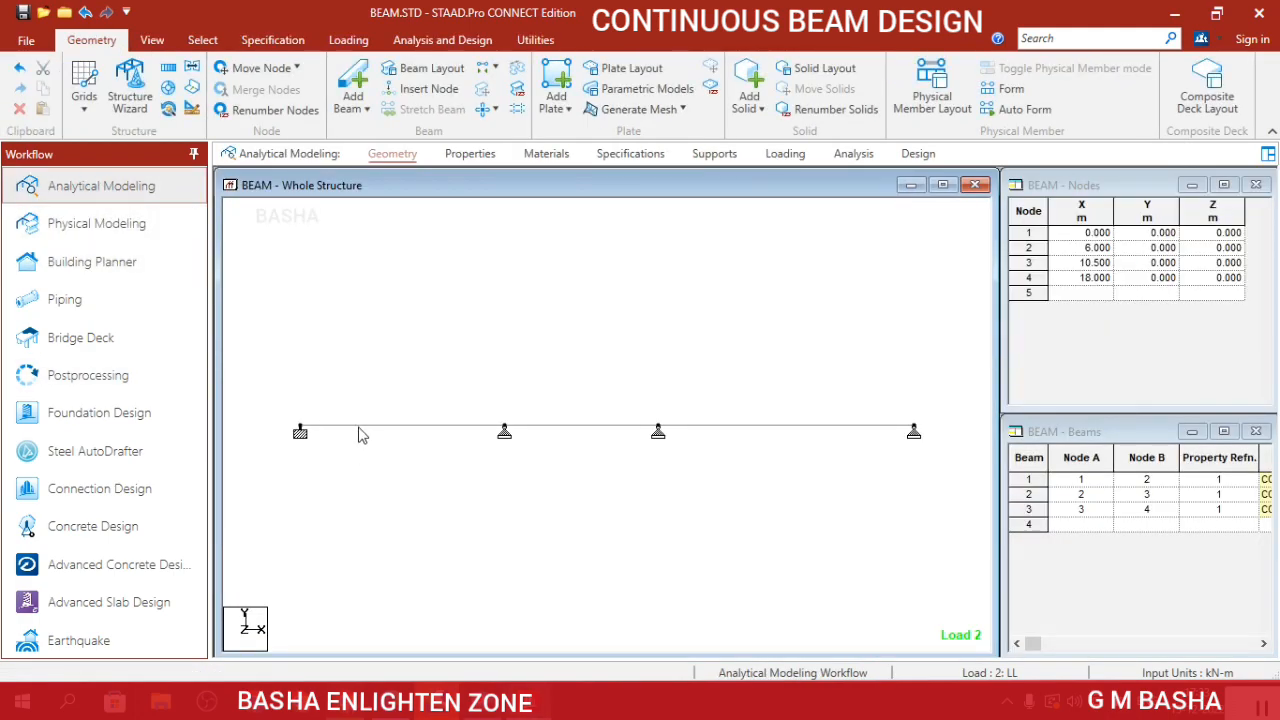
double_click(362, 434)
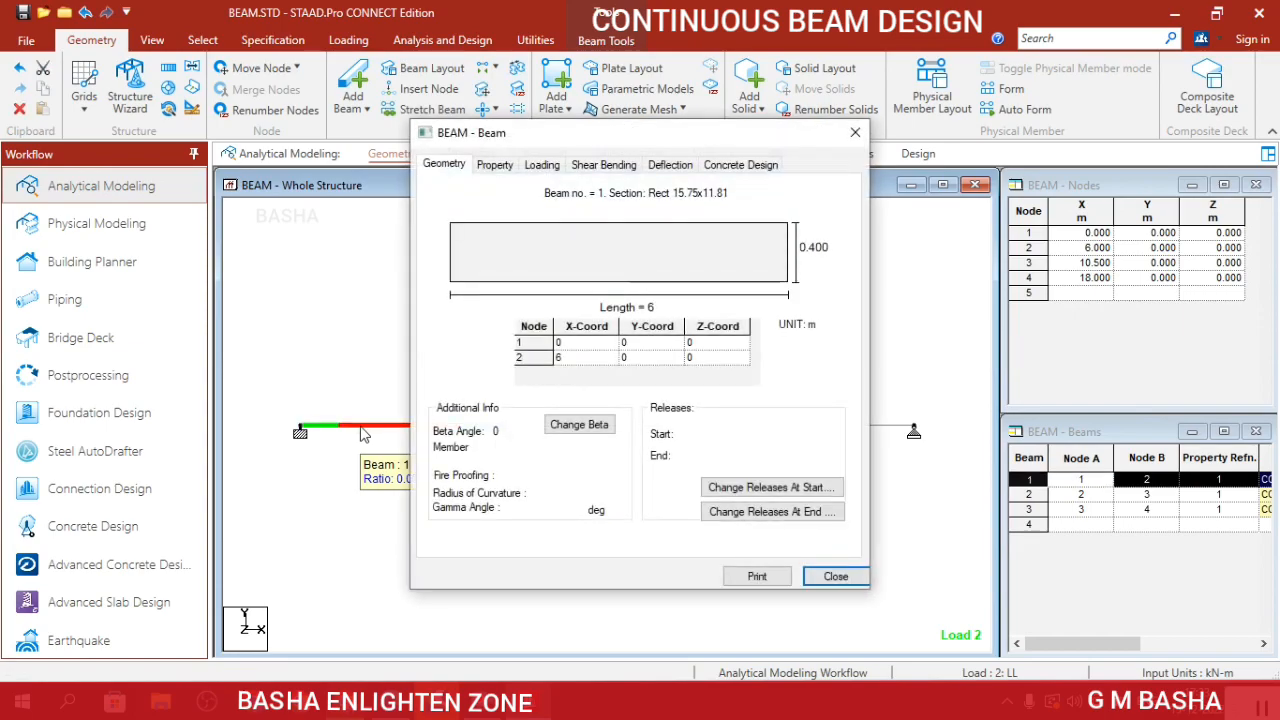
click(855, 132)
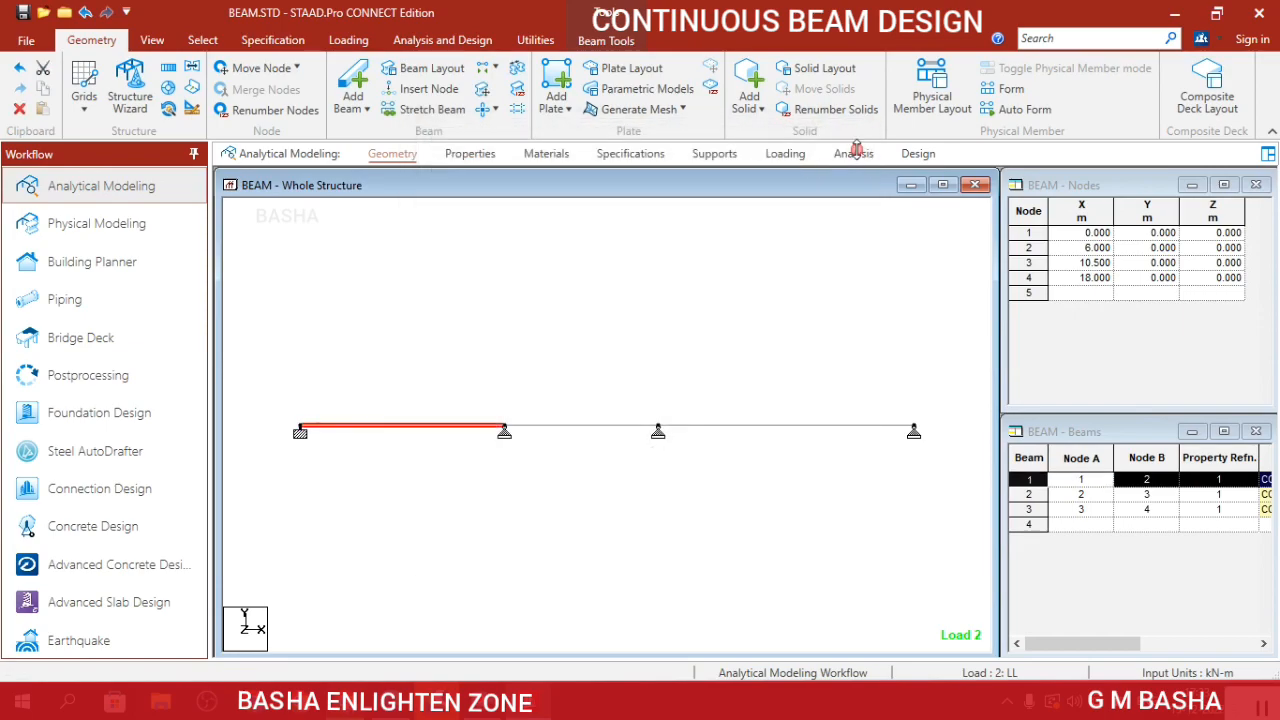
click(115, 375)
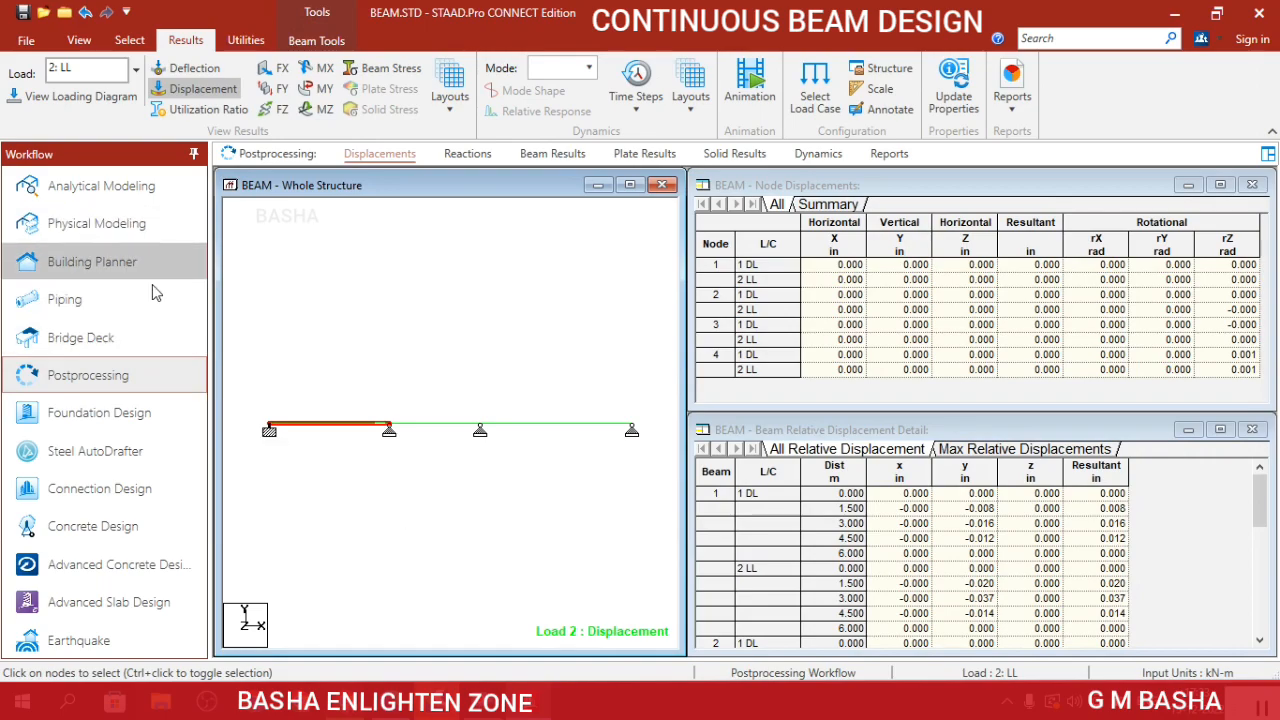
click(135, 200)
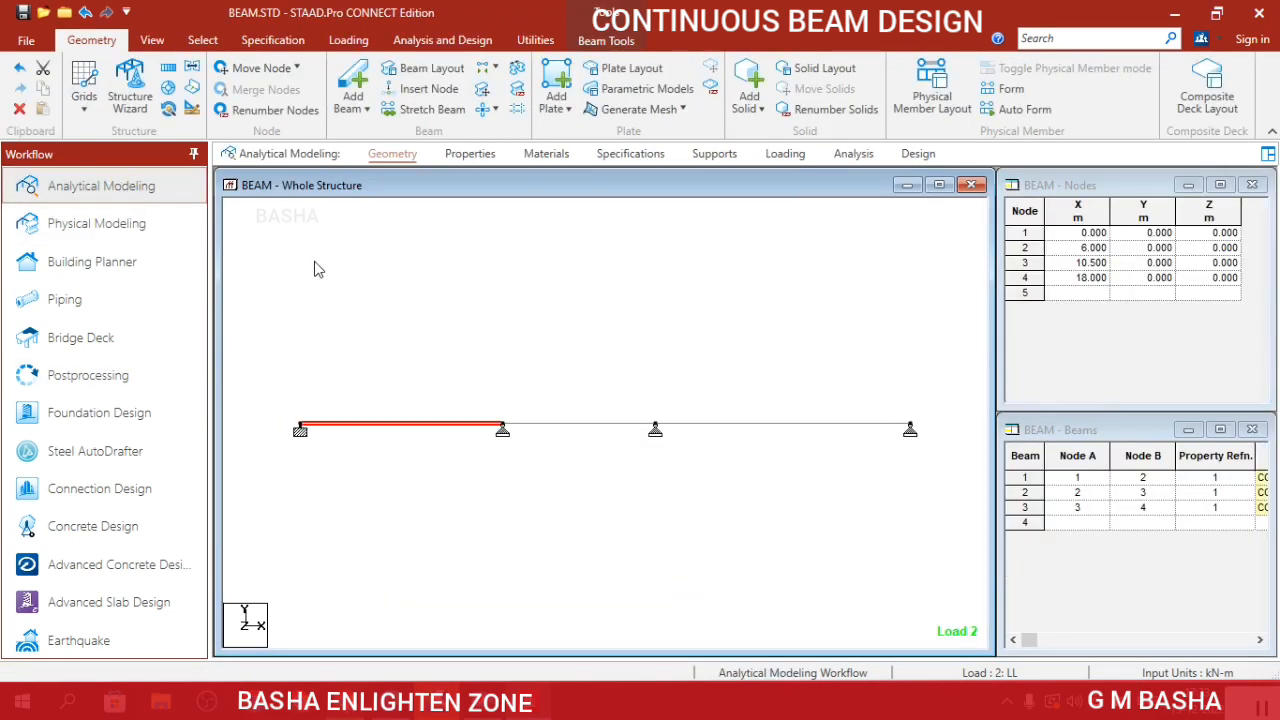
click(392, 342)
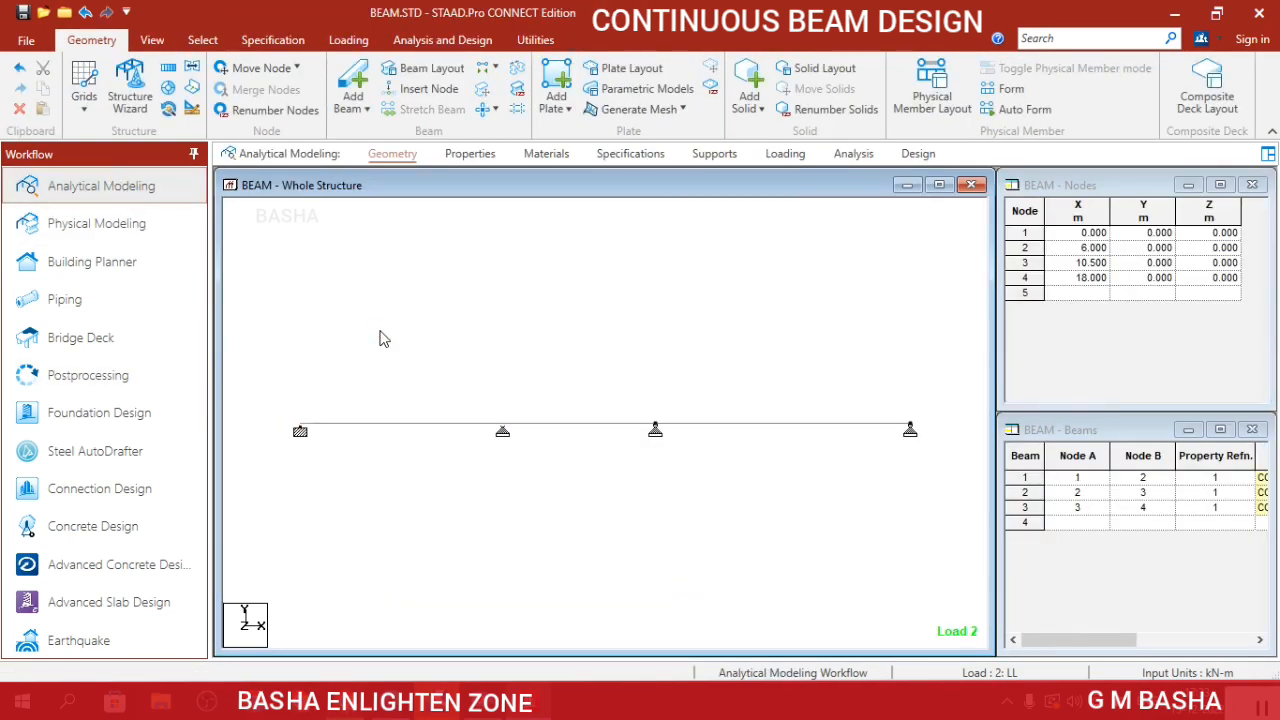
Review the first-span beam's concrete design, shear bending, loading, property and geometry details, and close its beam details.
double_click(402, 428)
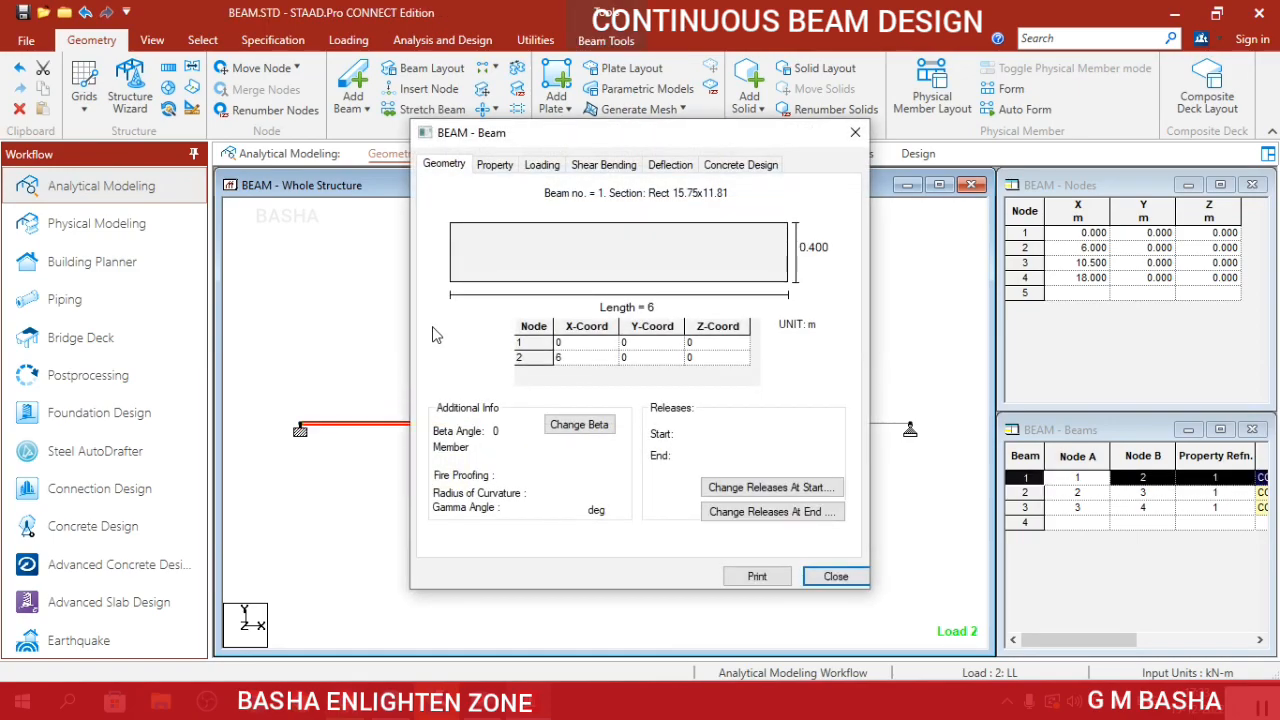
click(750, 165)
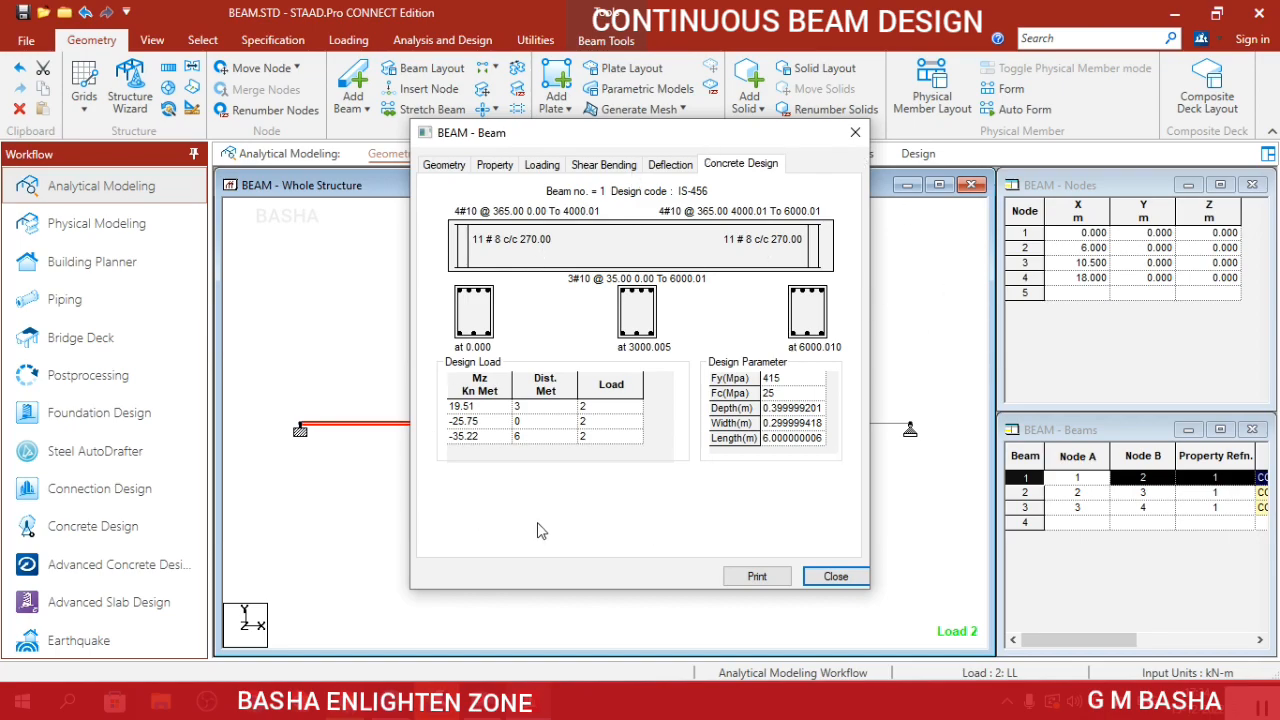
click(677, 167)
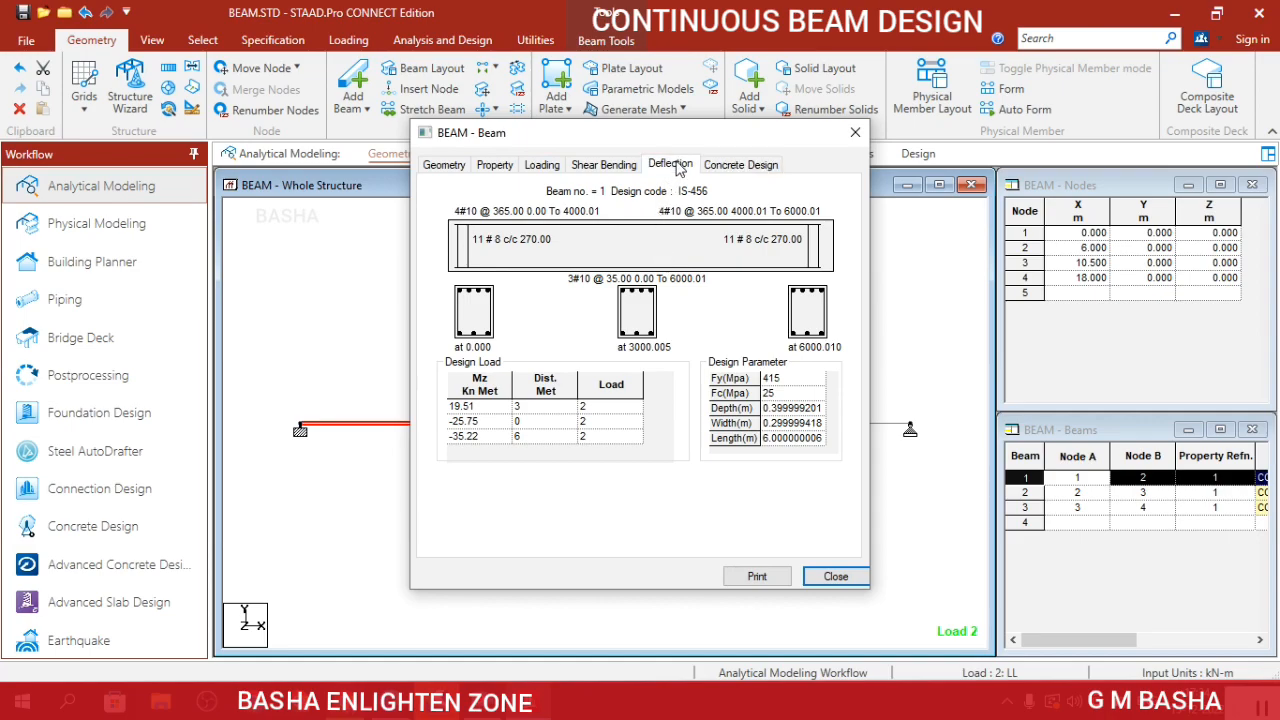
click(586, 168)
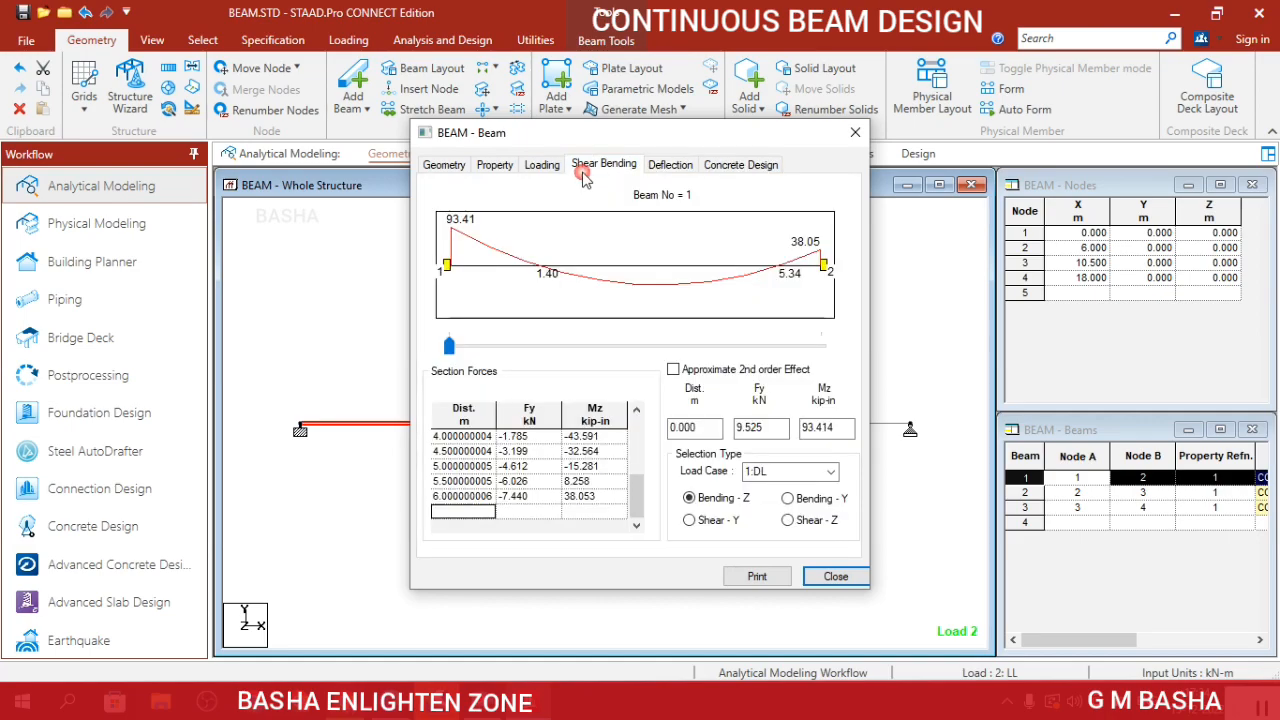
click(542, 167)
click(496, 170)
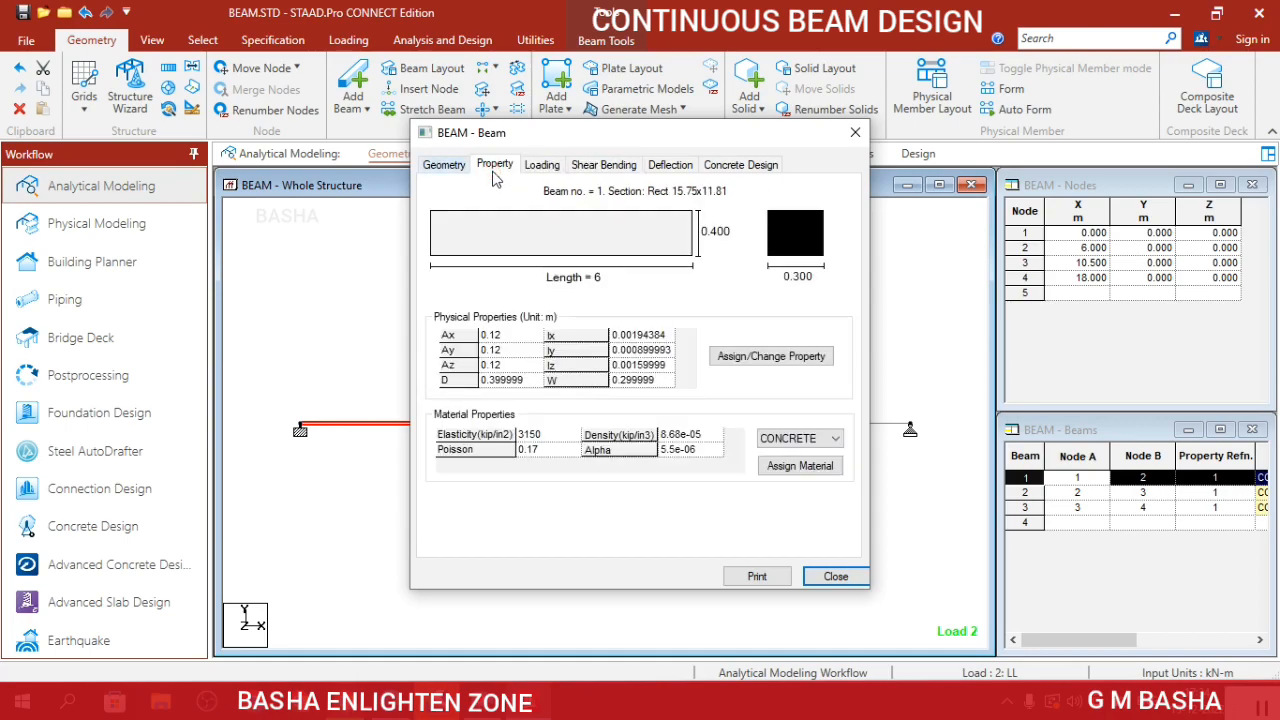
click(445, 166)
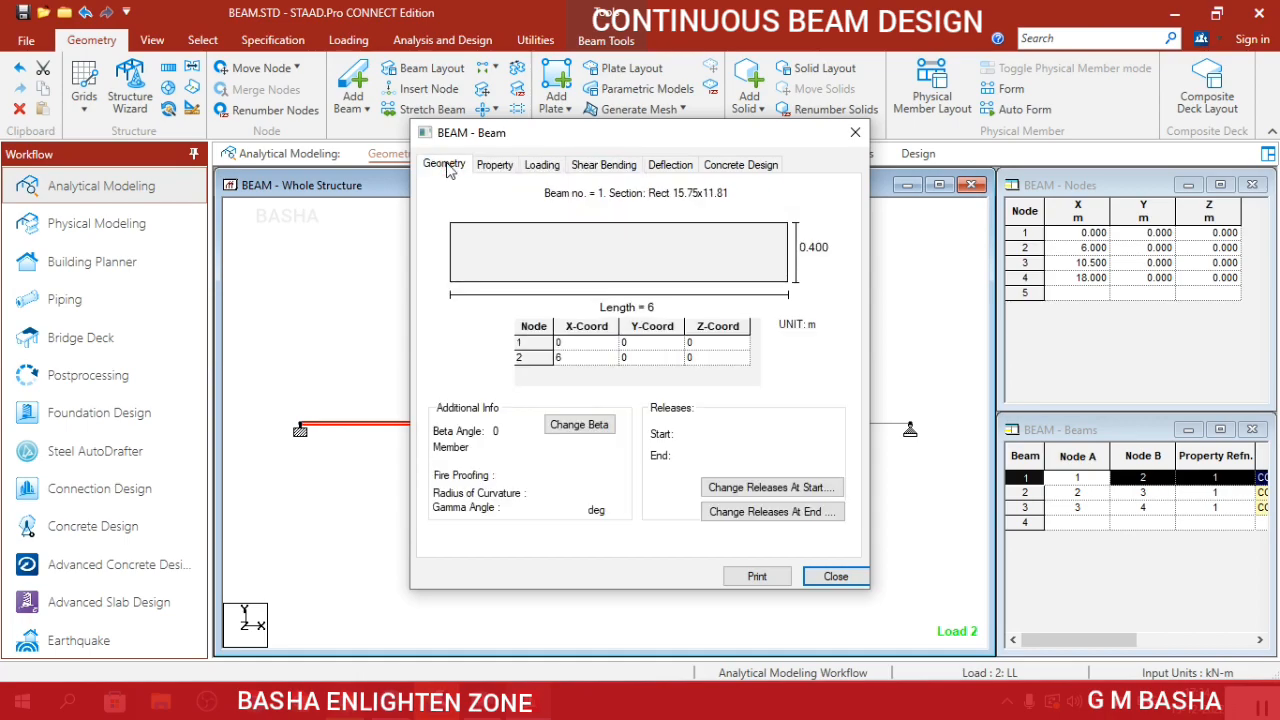
click(855, 133)
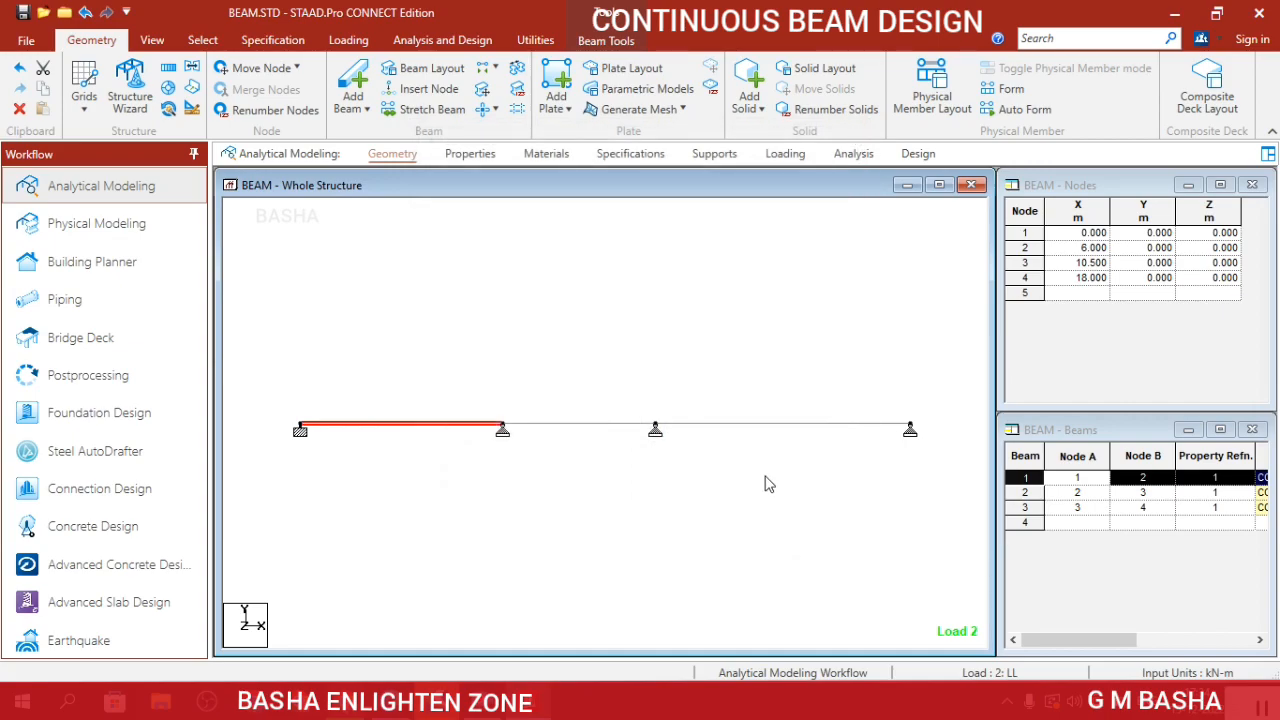
Examine the IS-456 concrete design and reinforcement details of the third-span beam, and close its beam details.
click(735, 428)
double_click(735, 428)
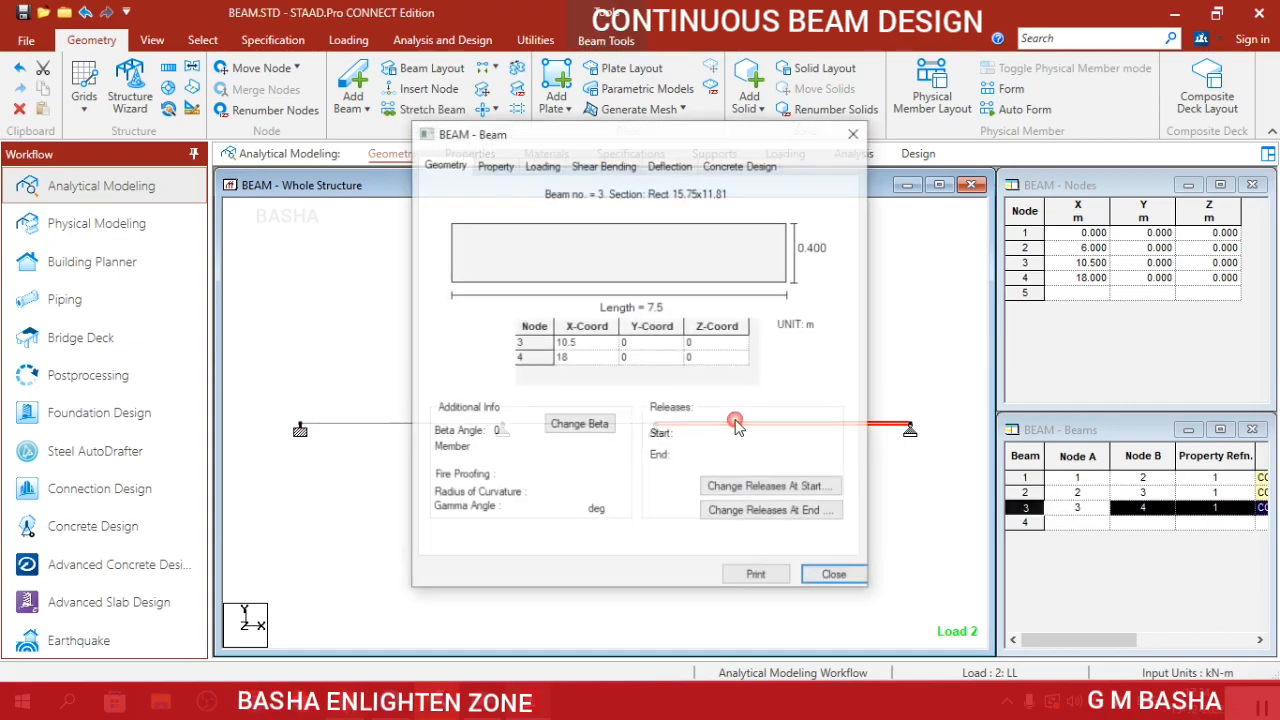
click(738, 165)
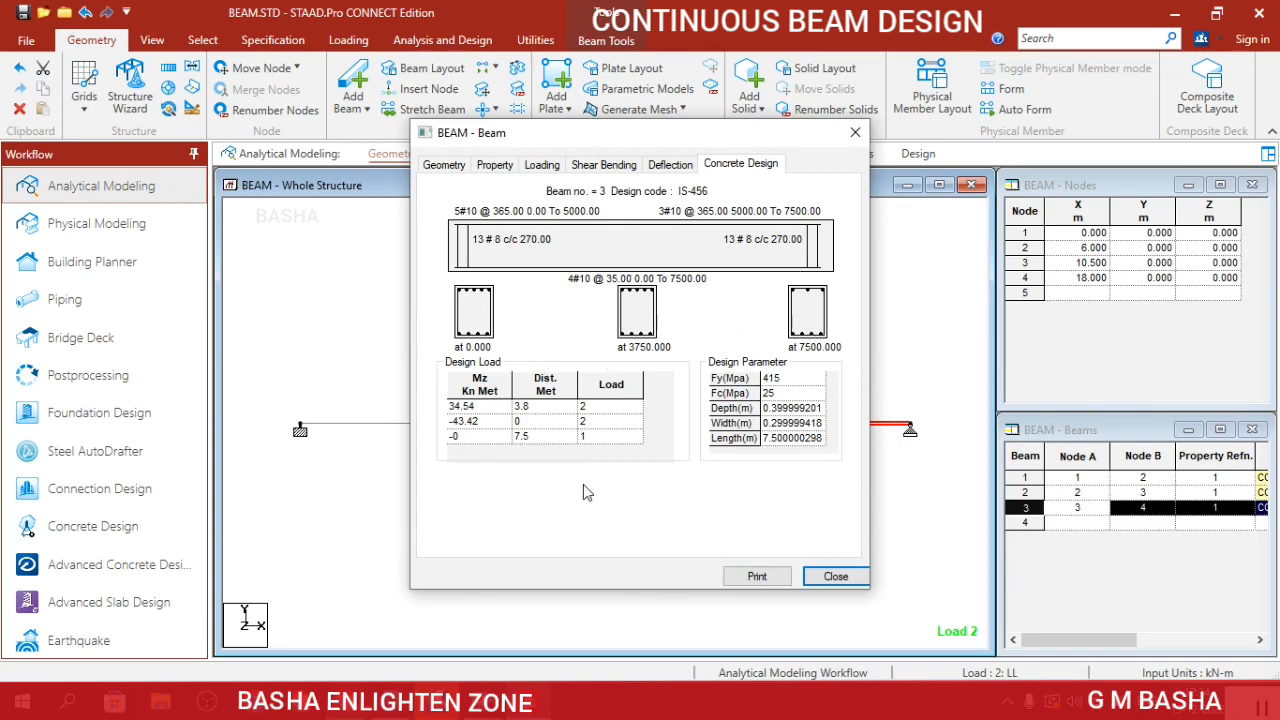
click(850, 136)
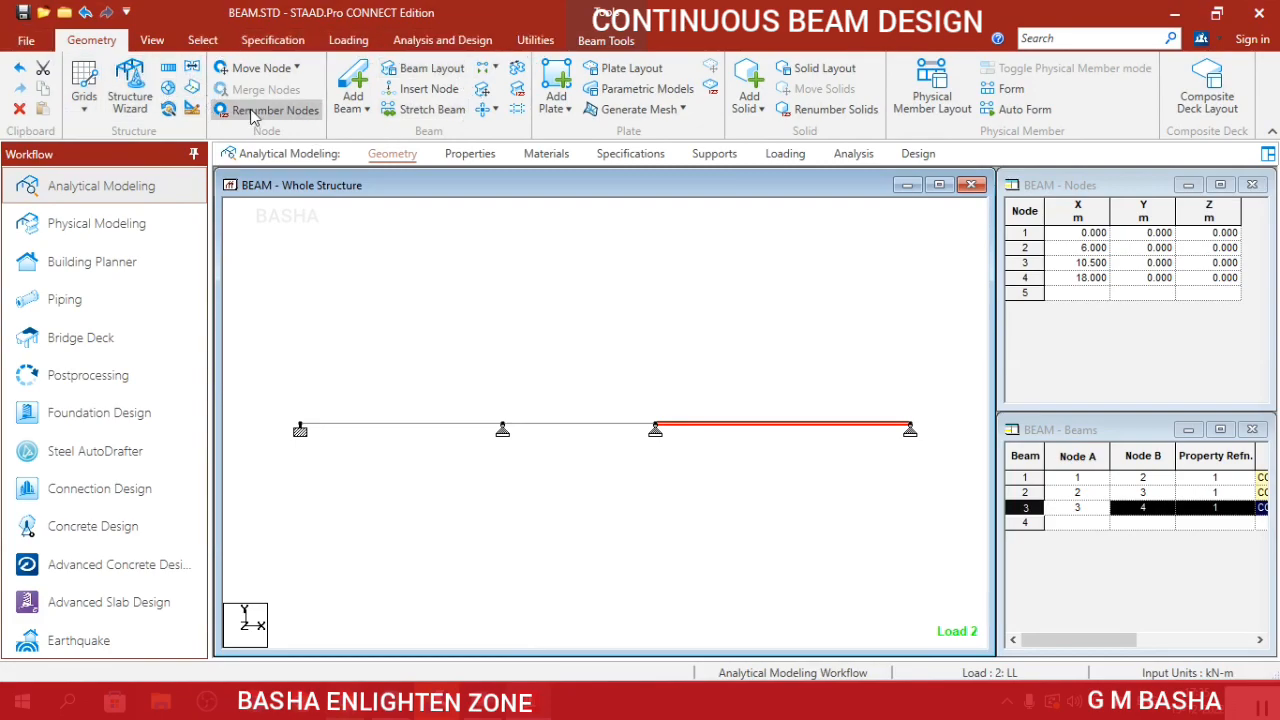
Run the analysis and design again and finish the run report with the option to view the output file.
click(163, 44)
click(442, 40)
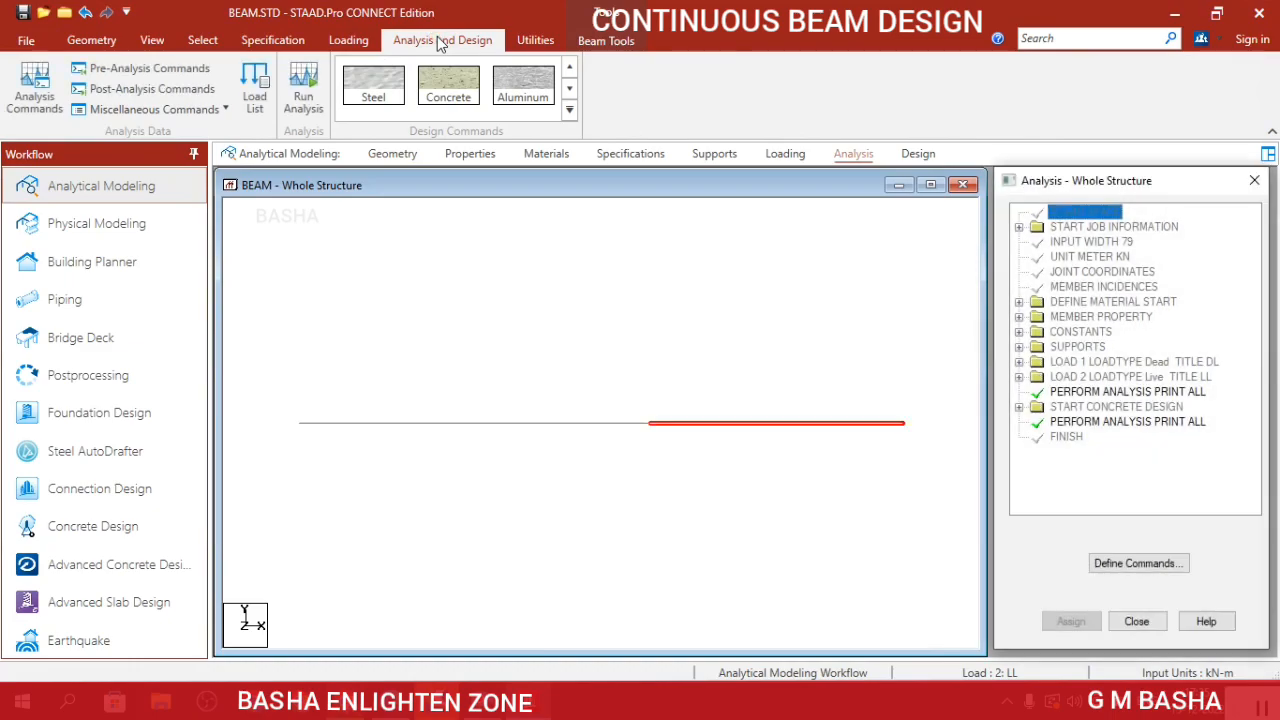
click(304, 88)
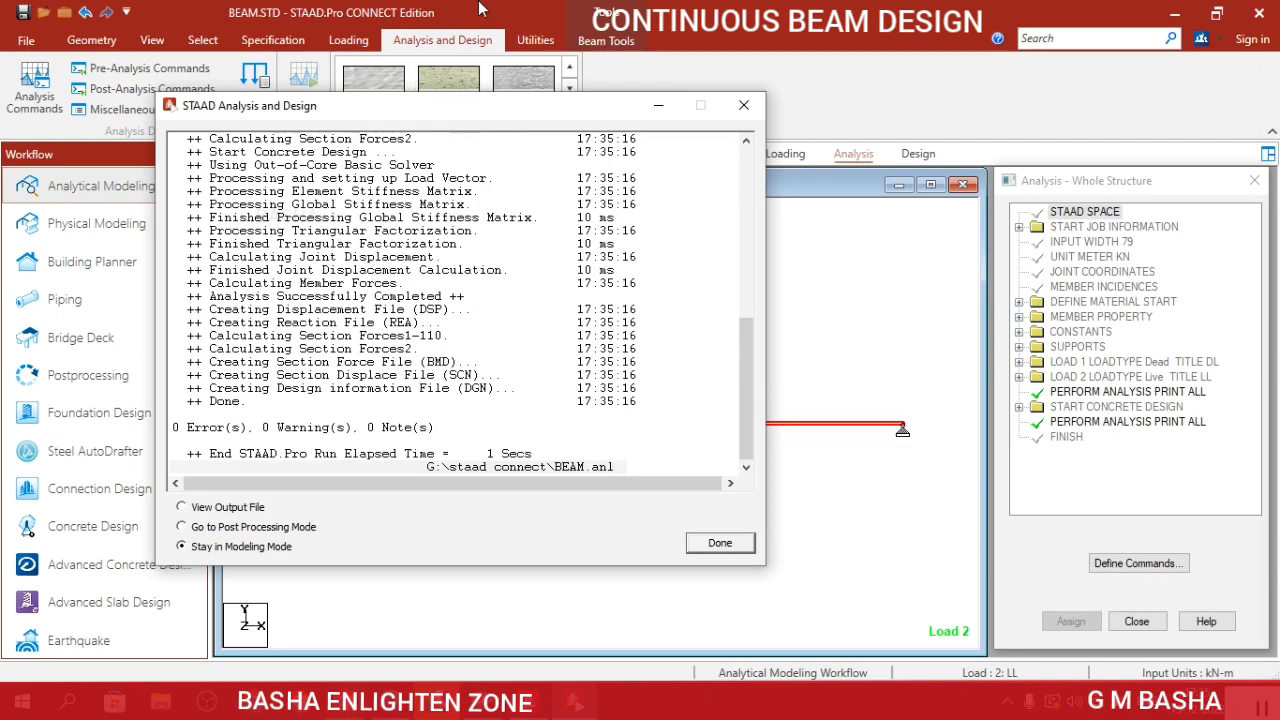
click(181, 508)
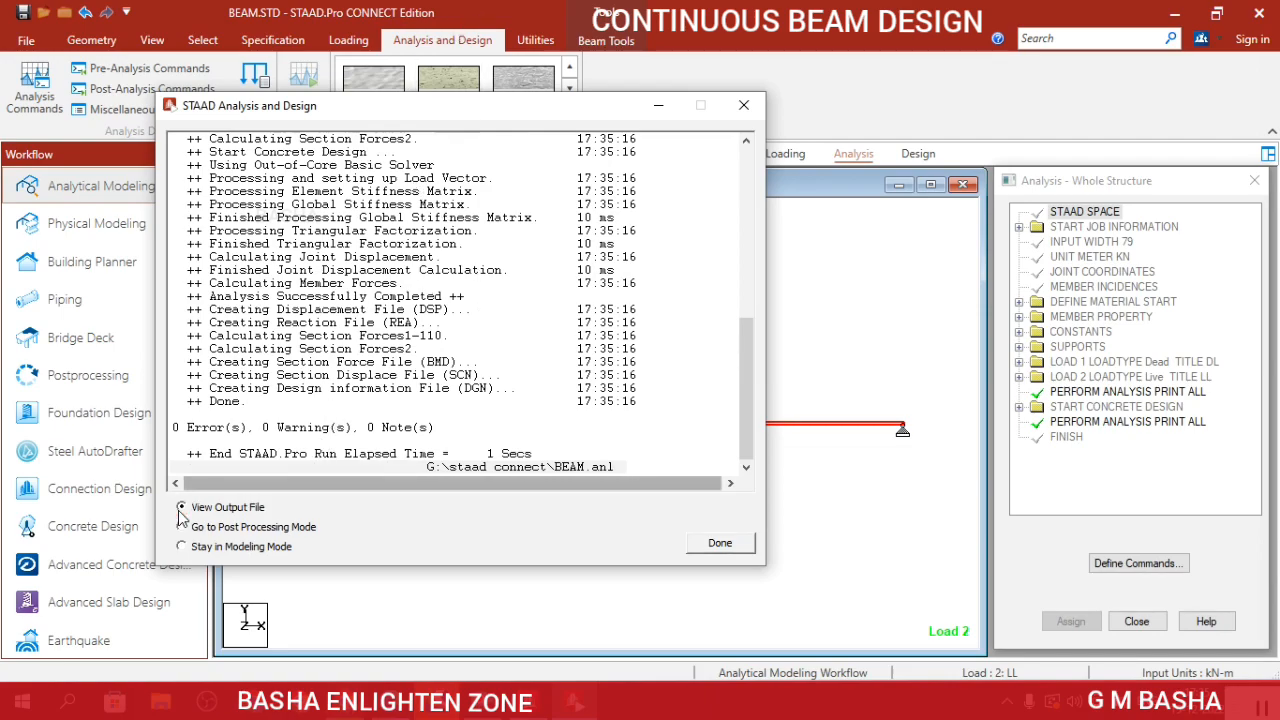
click(720, 543)
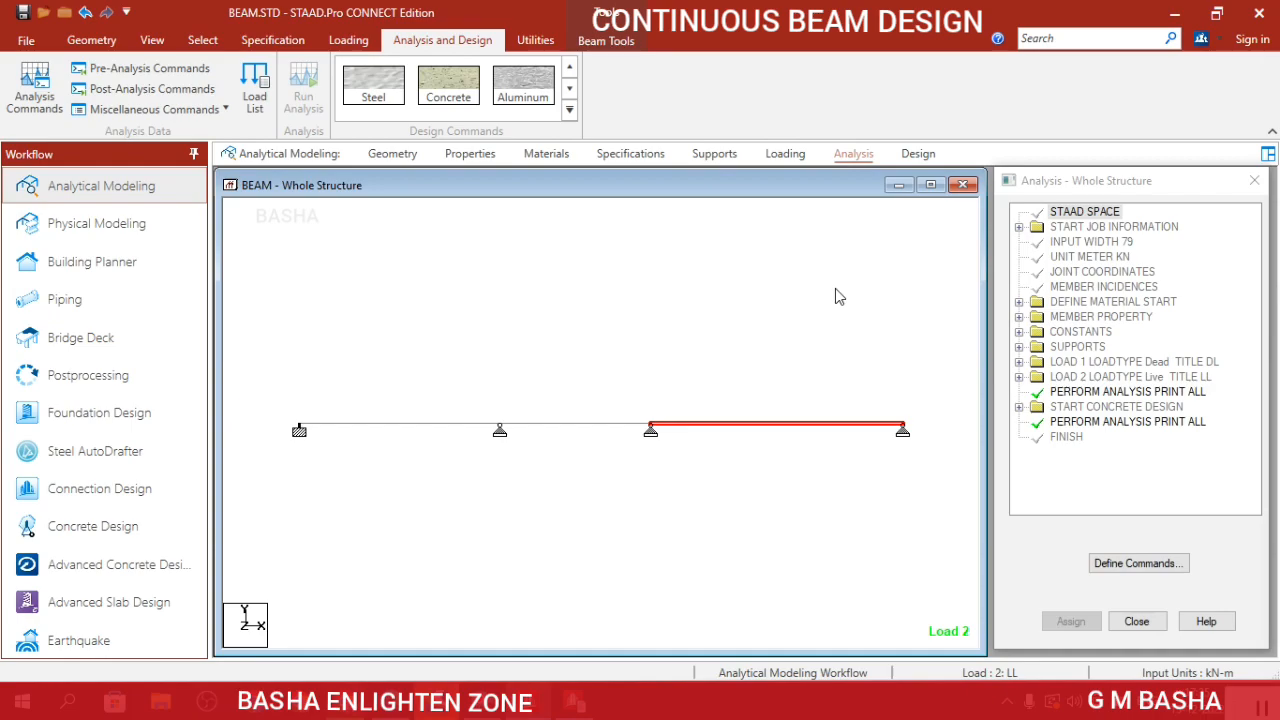
Switch to the STAAD.Pro output viewer, maximise it, and examine the input echo, problem statistics and load and reaction results in BEAM.anl.
click(584, 706)
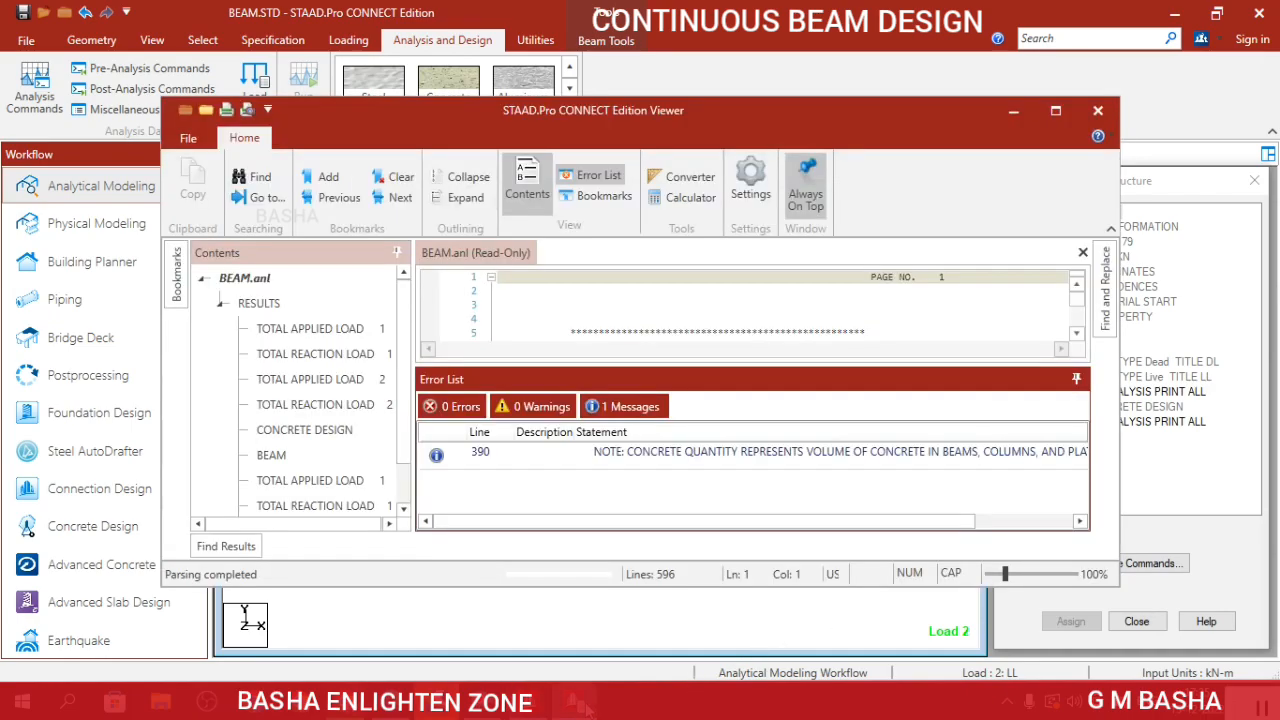
click(1057, 112)
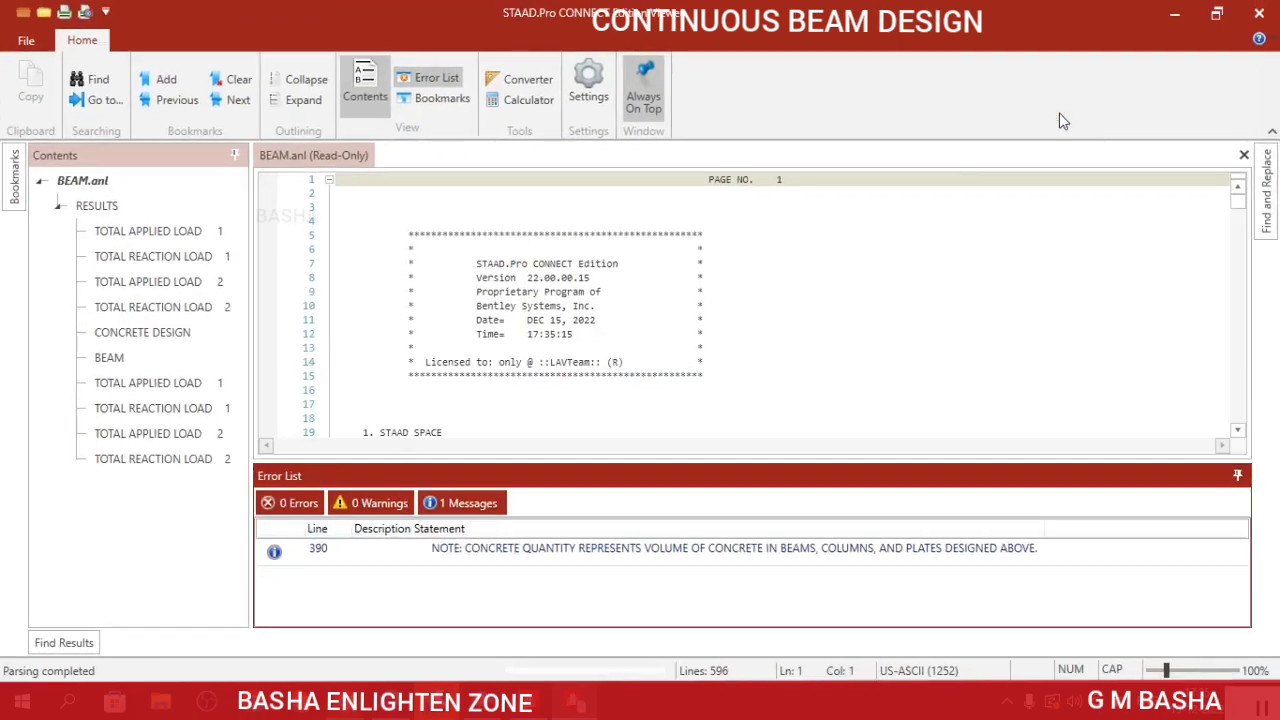
scroll(701, 414, down, 4)
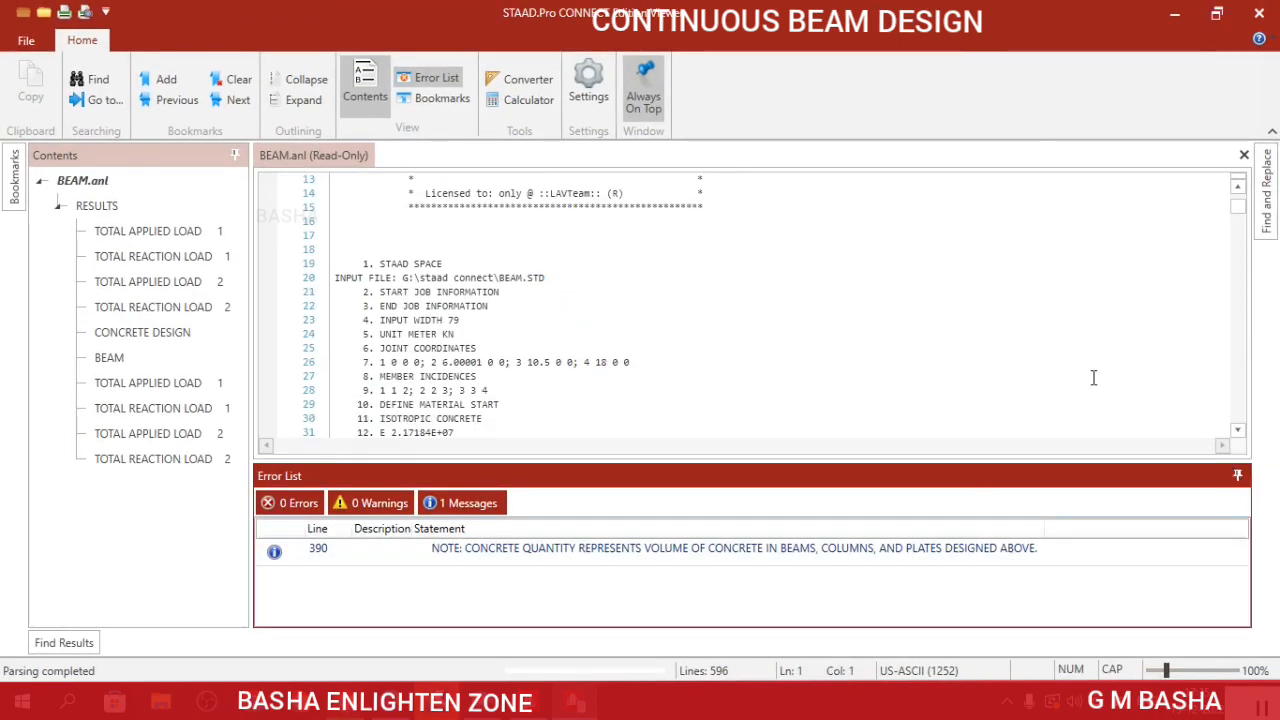
scroll(1071, 280, down, 9)
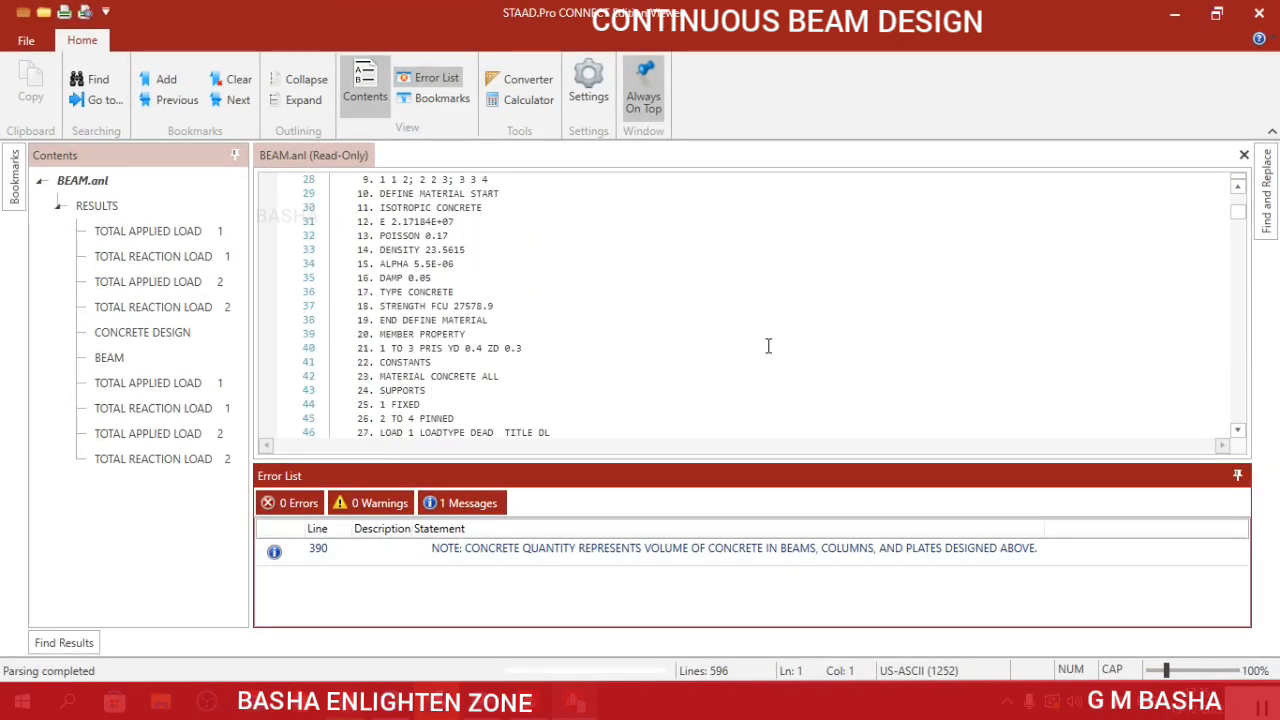
scroll(720, 282, down, 7)
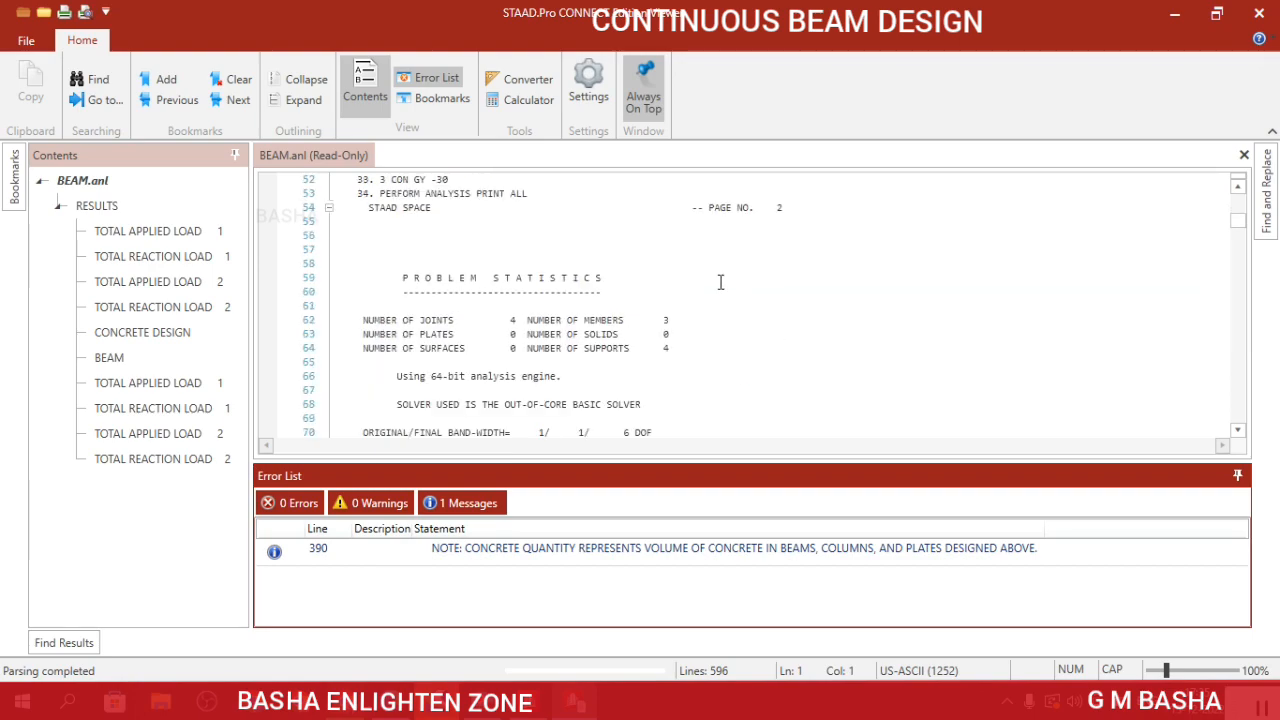
scroll(729, 273, down, 6)
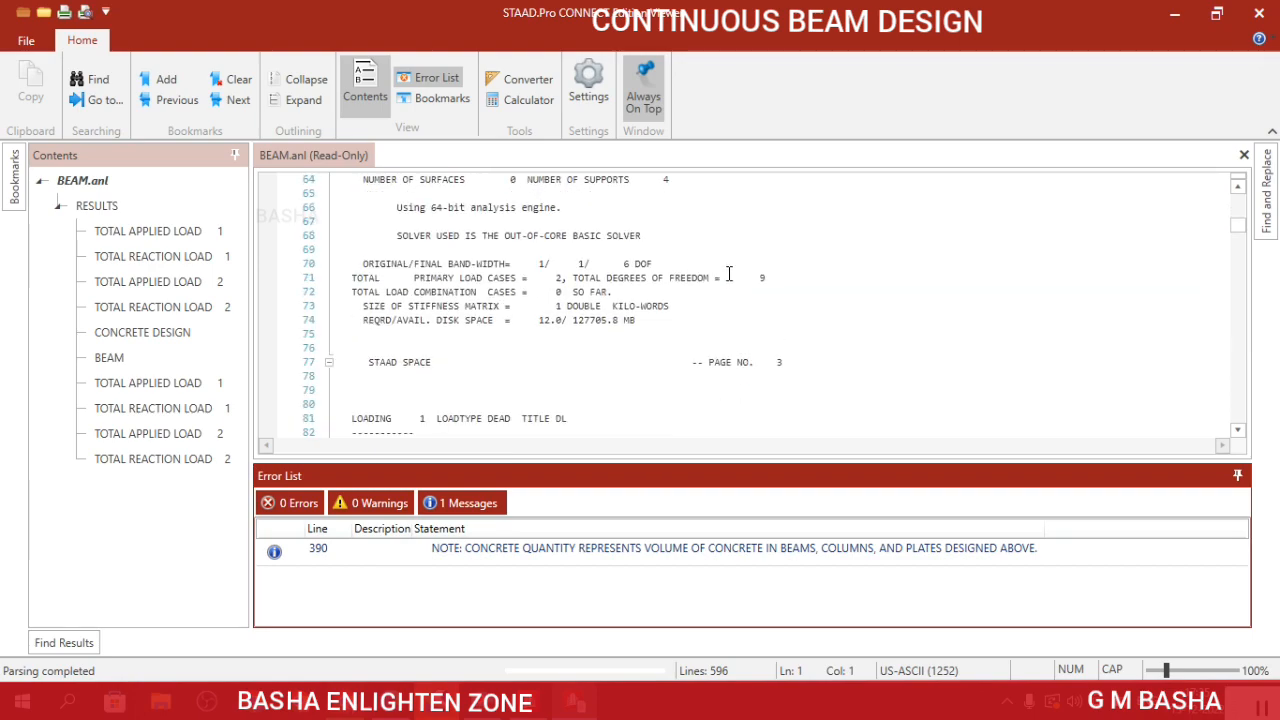
scroll(521, 321, down, 14)
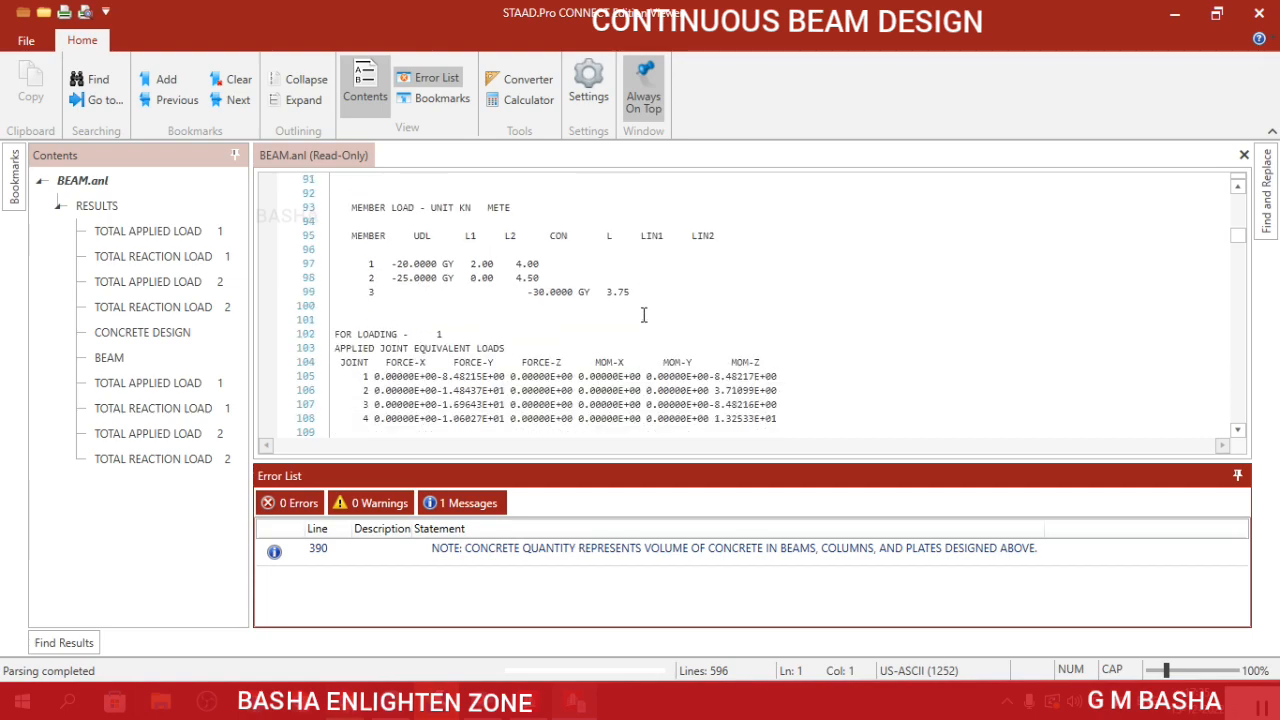
scroll(644, 315, down, 6)
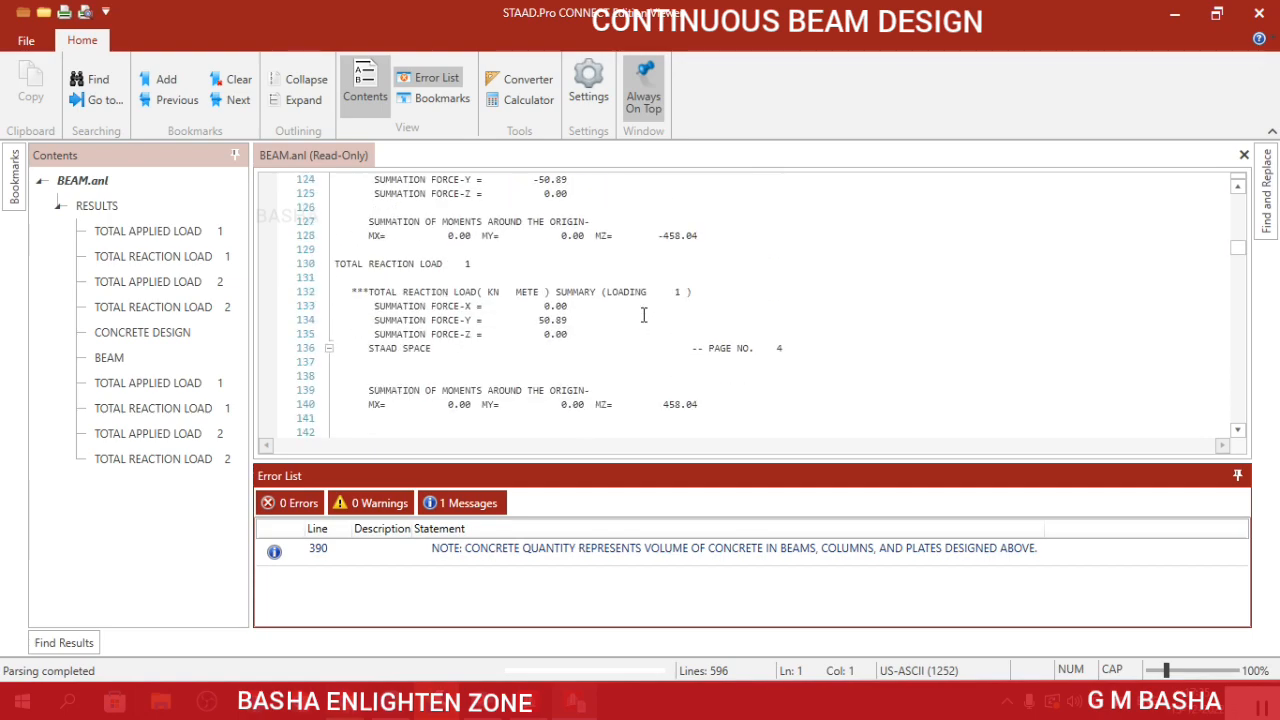
scroll(644, 315, down, 14)
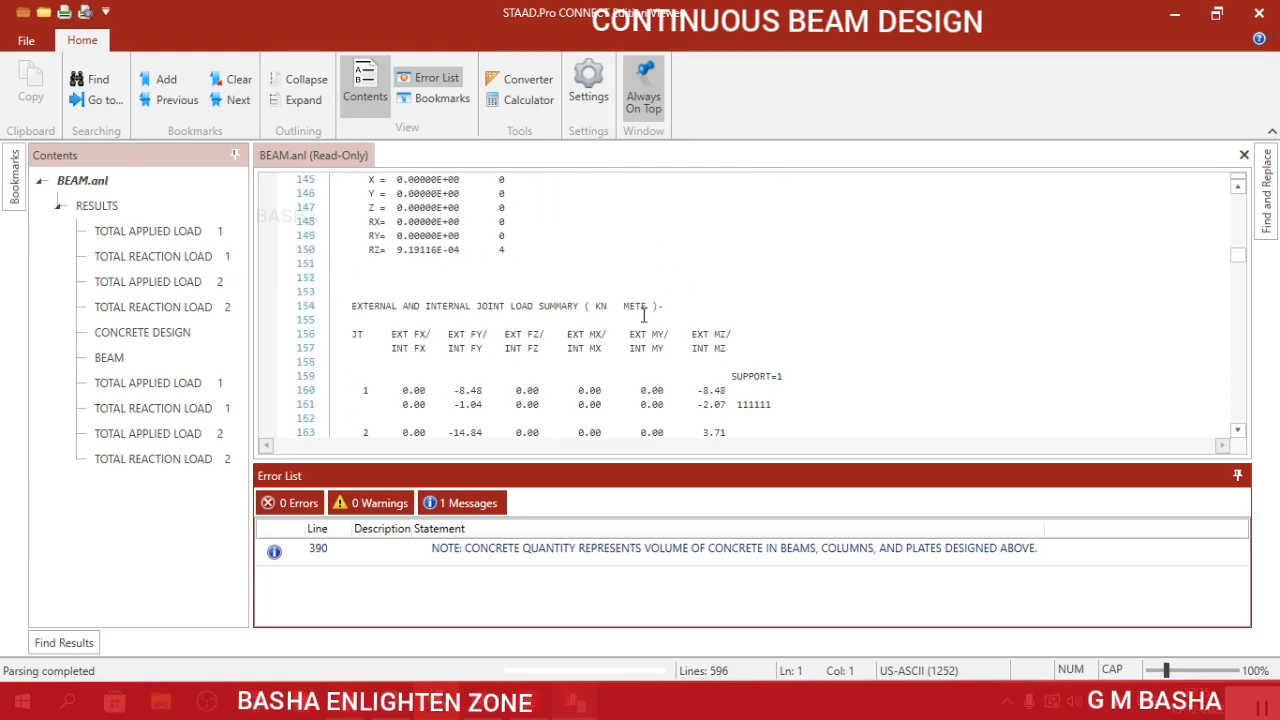
scroll(644, 315, down, 12)
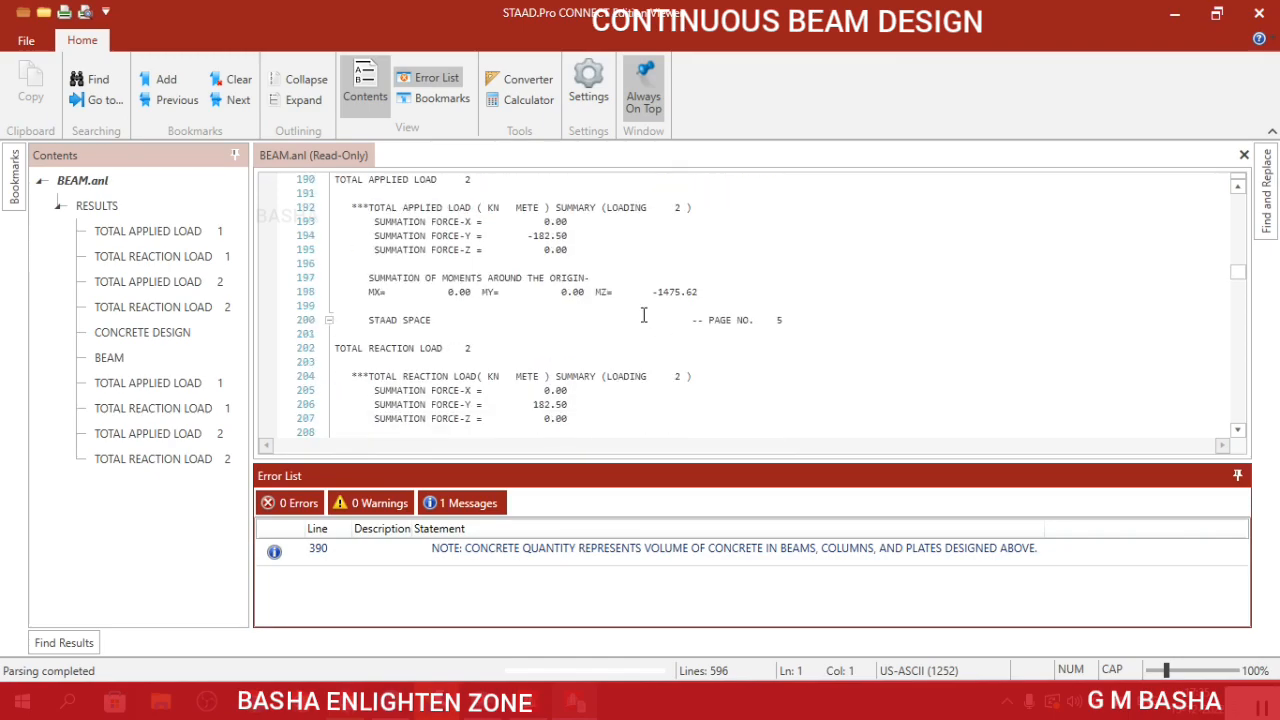
Go to the Concrete Design section of the output file and review the design parameters and Beam No. 1 reinforcement results.
click(120, 340)
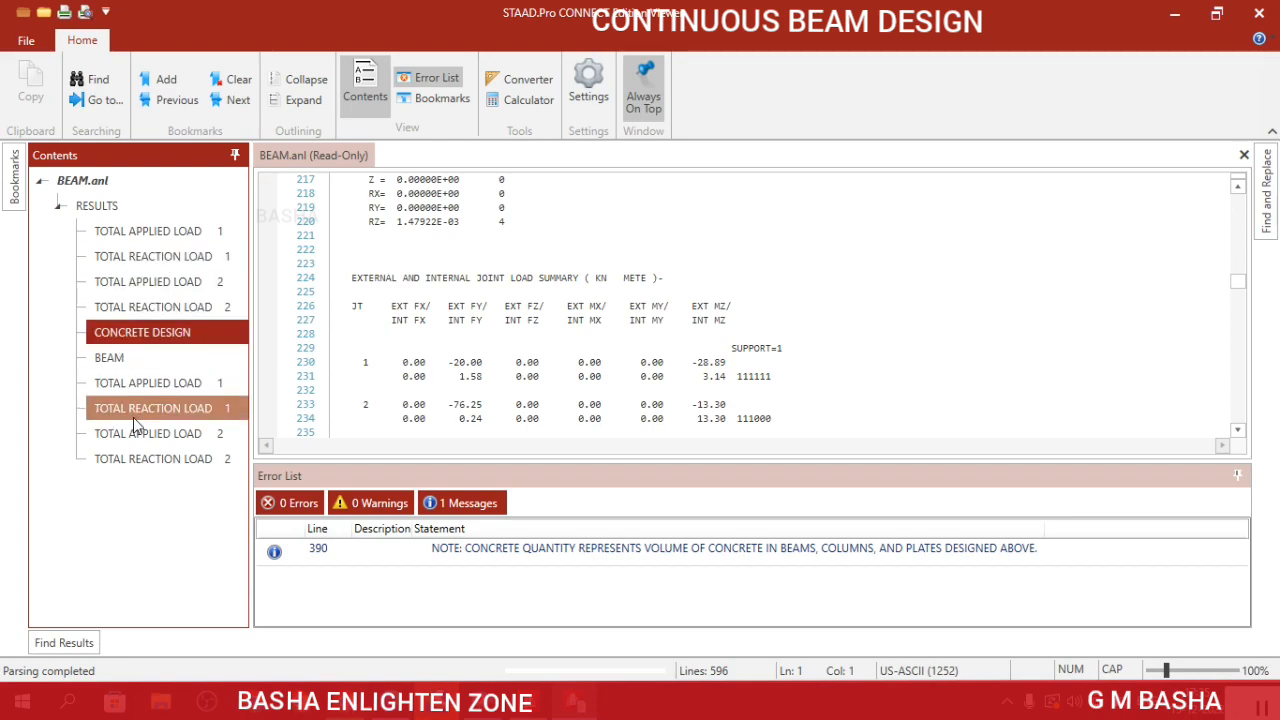
click(148, 331)
scroll(536, 302, down, 1)
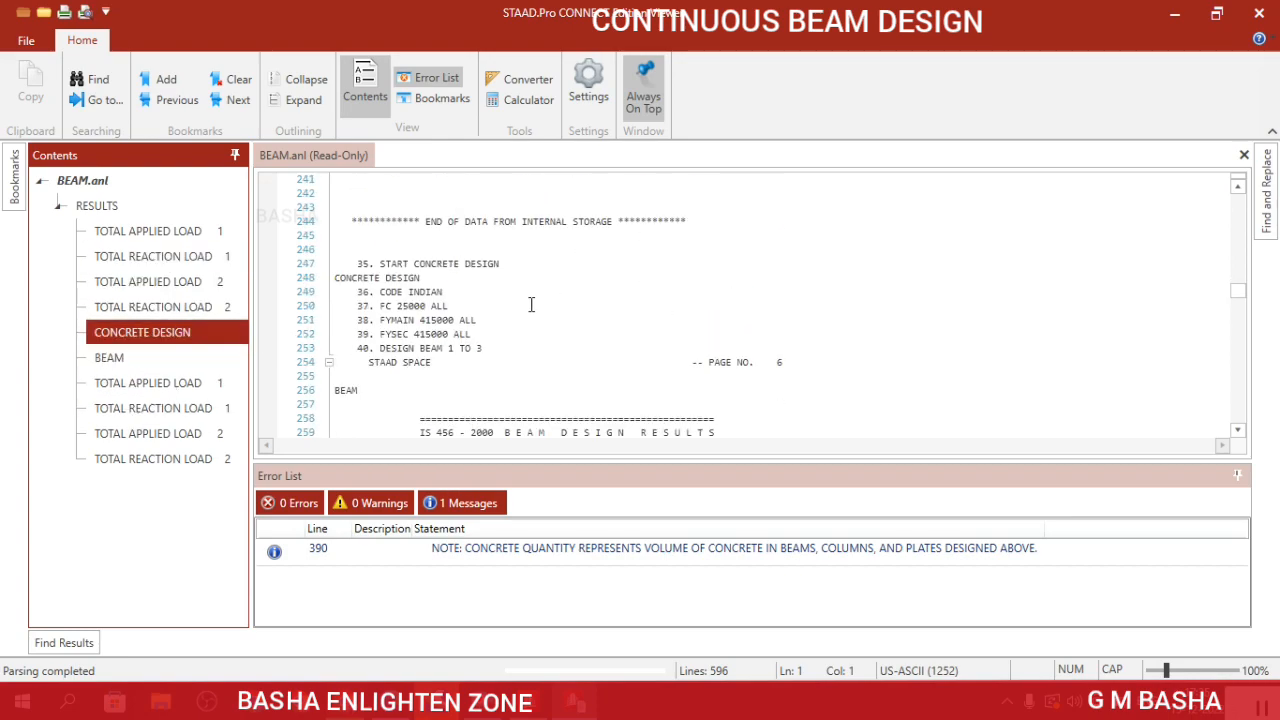
scroll(426, 318, down, 1)
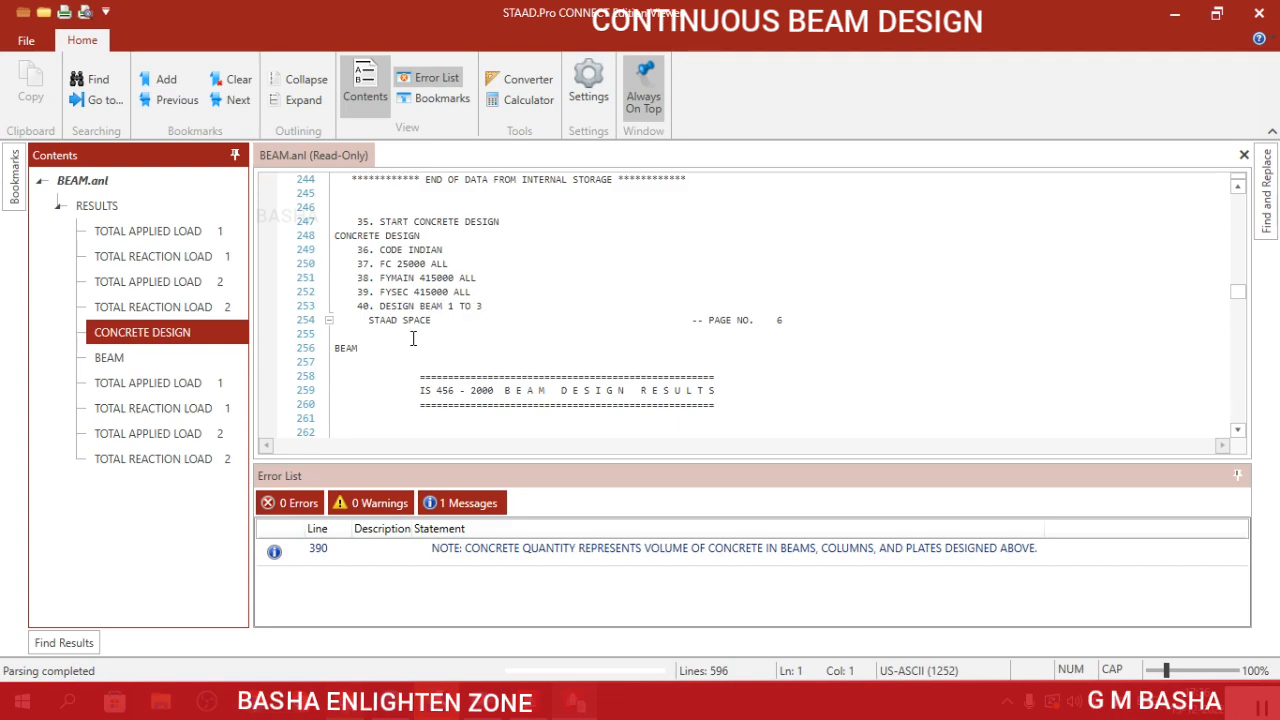
scroll(509, 314, down, 7)
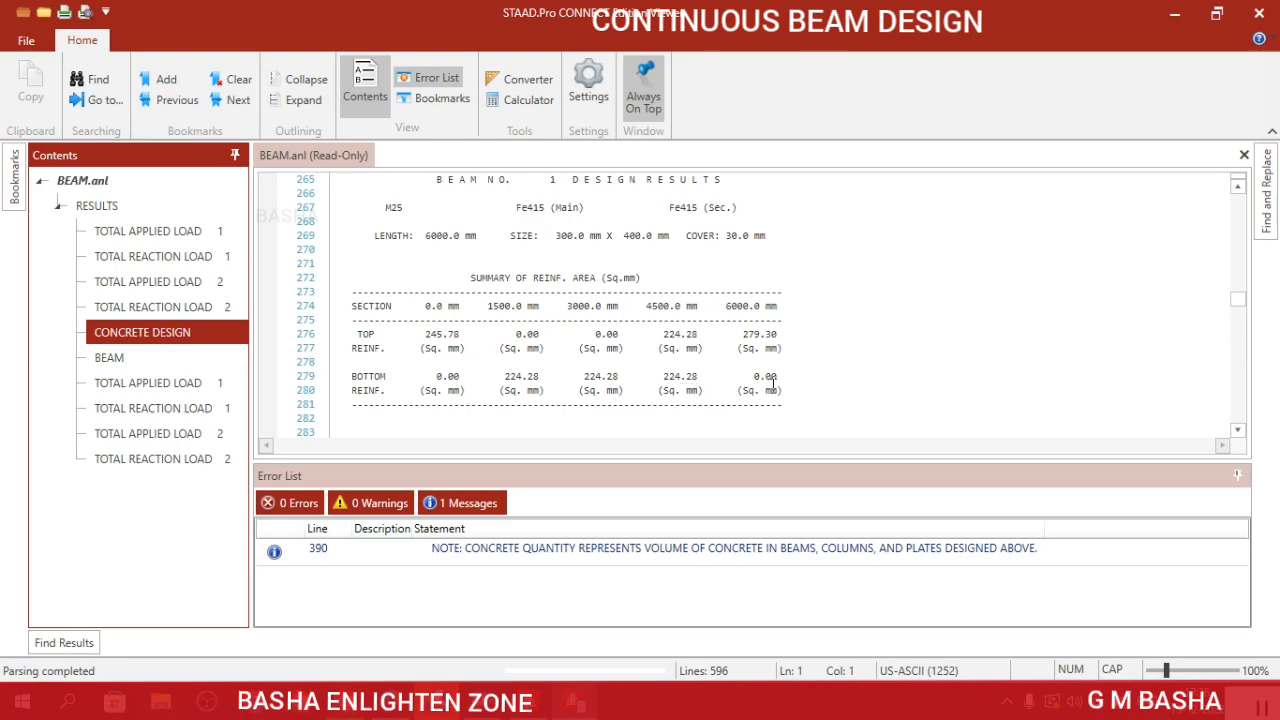
scroll(680, 405, down, 4)
Examine the IS-456 design results of beams 2 and 3 and the concrete take-off in the output file.
scroll(630, 395, down, 8)
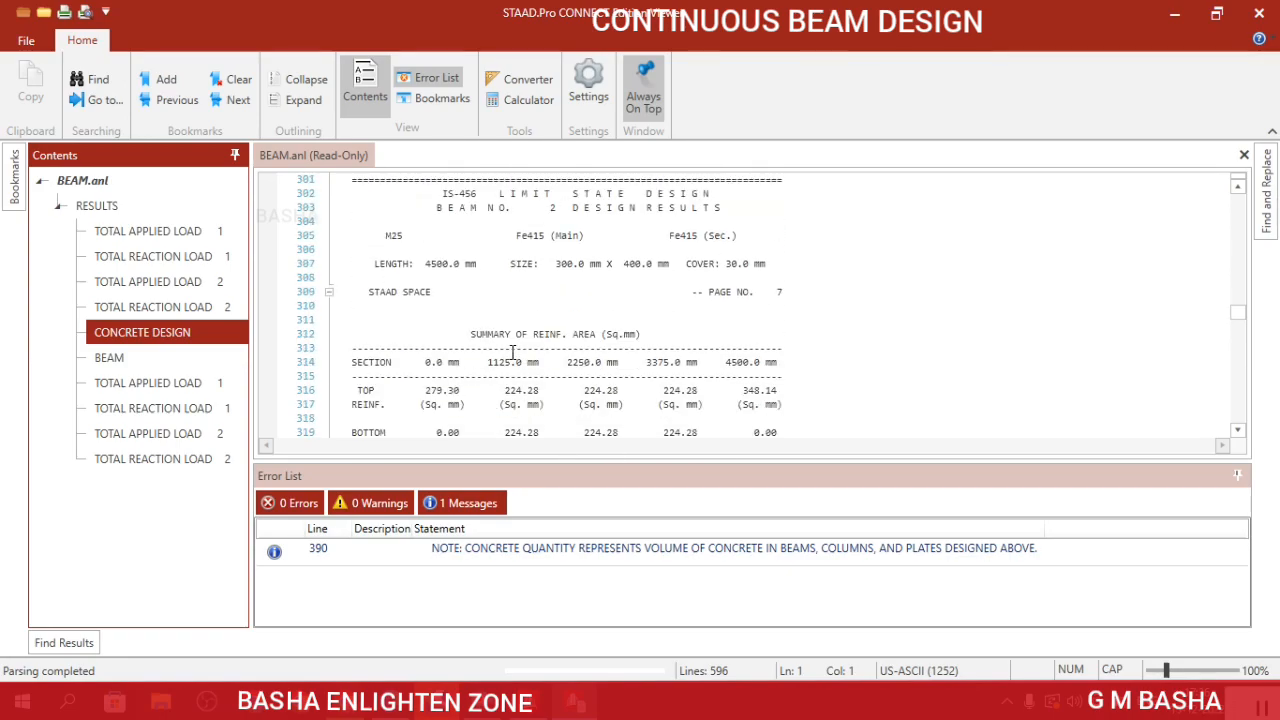
scroll(545, 300, down, 10)
scroll(563, 298, up, 3)
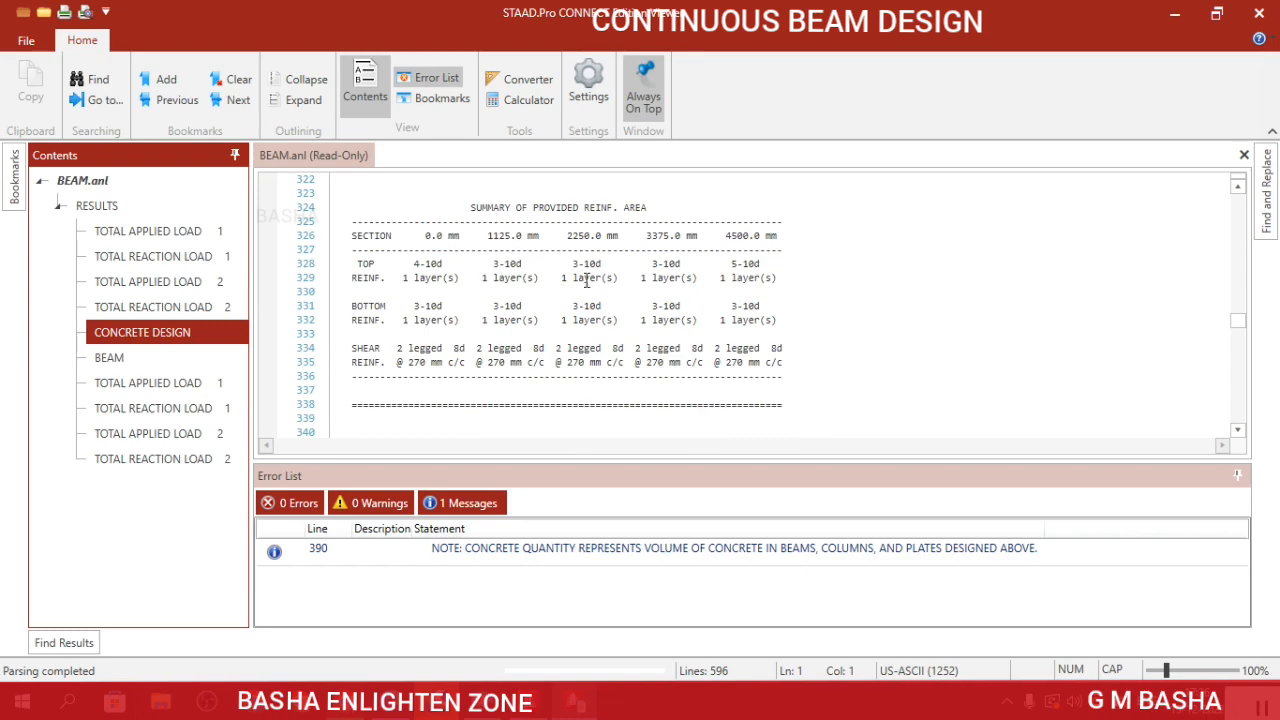
scroll(540, 310, down, 5)
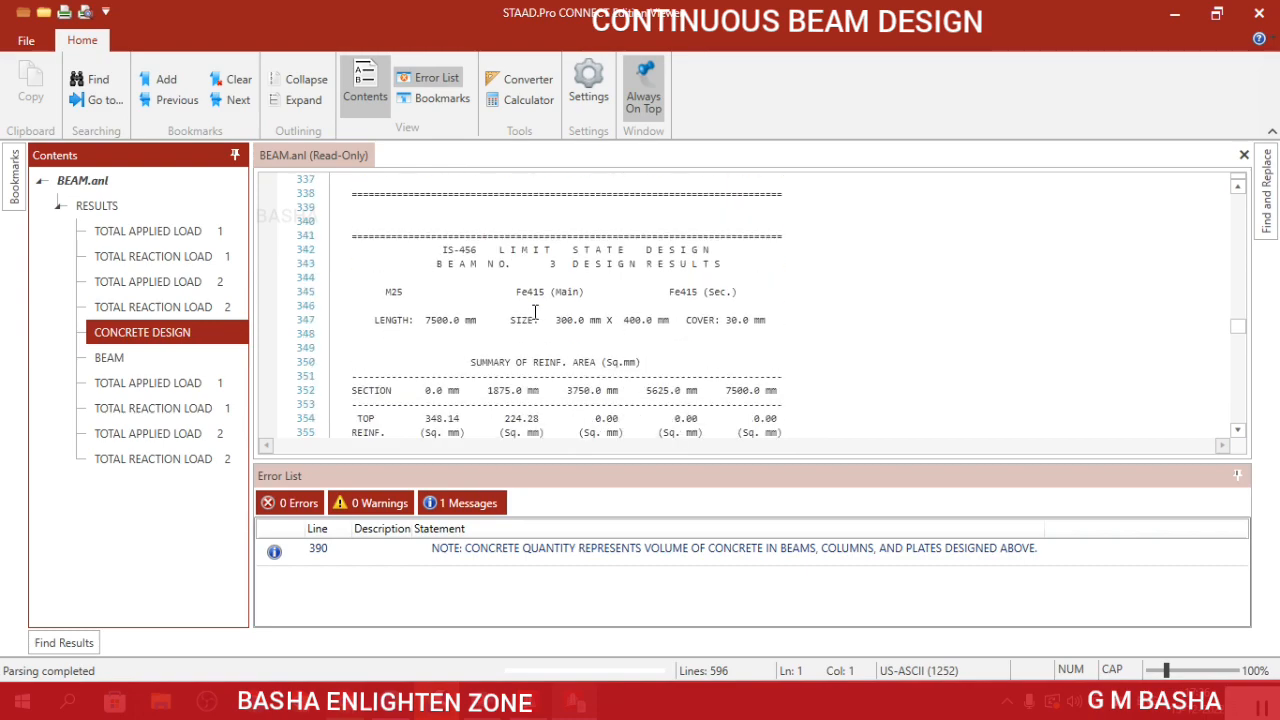
scroll(535, 312, down, 11)
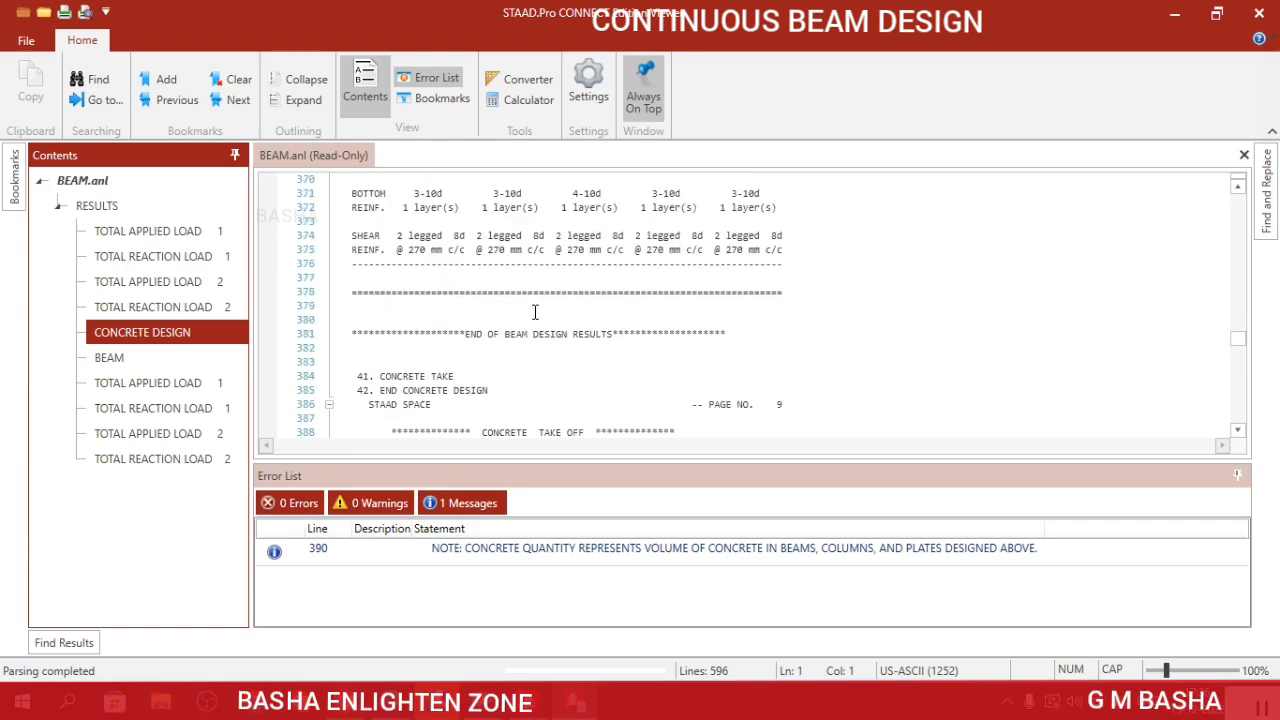
scroll(535, 312, down, 1)
scroll(508, 323, down, 5)
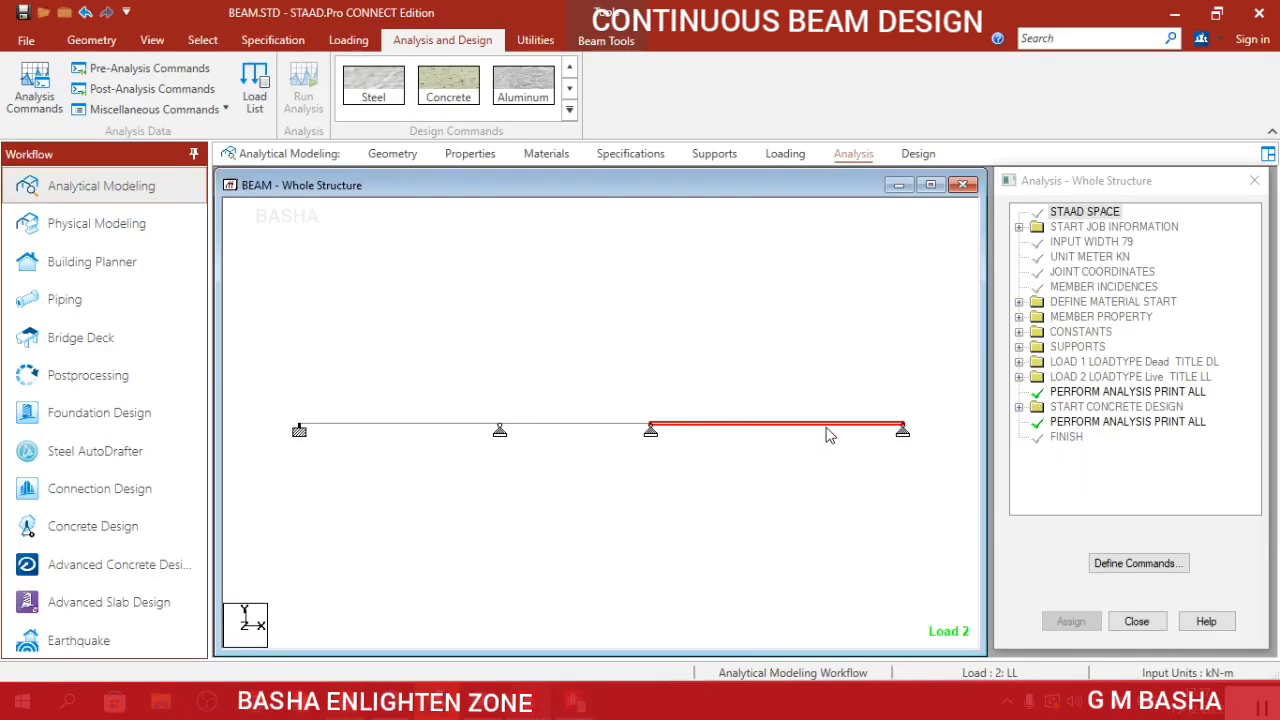
View the third-span beam's concrete design details in the model and go back to the concrete take-off in the output viewer.
double_click(828, 435)
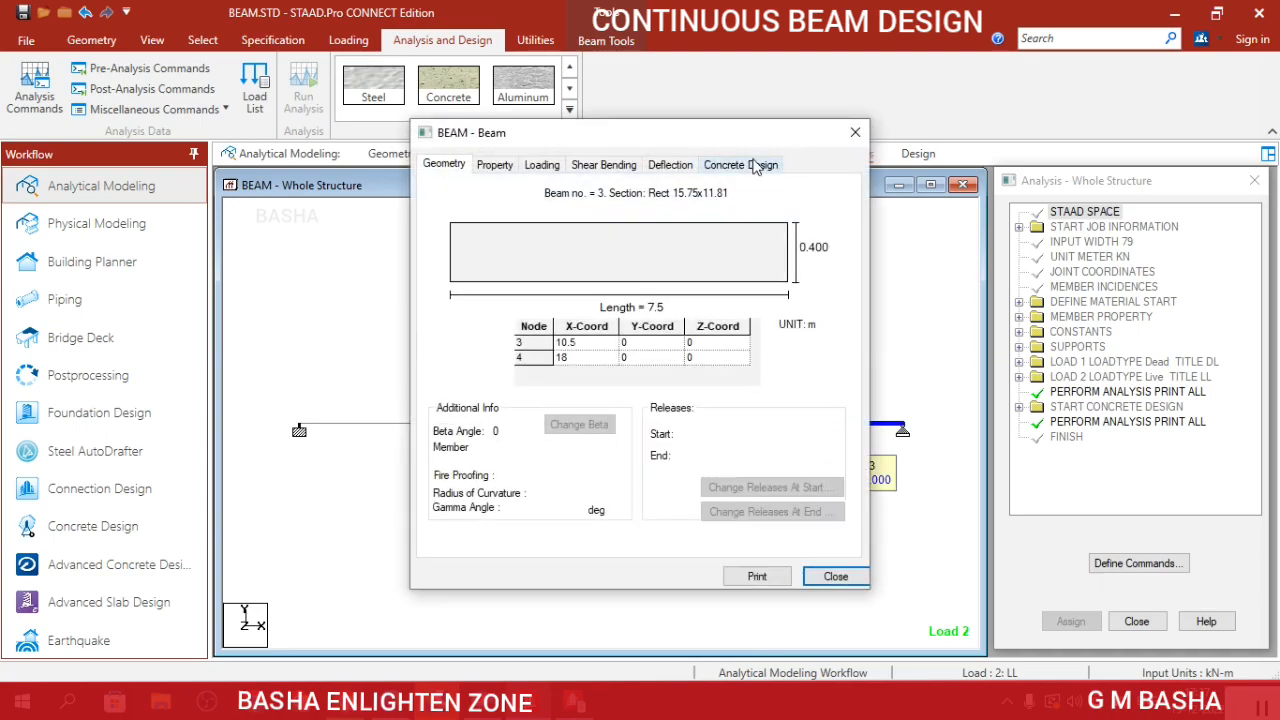
click(757, 166)
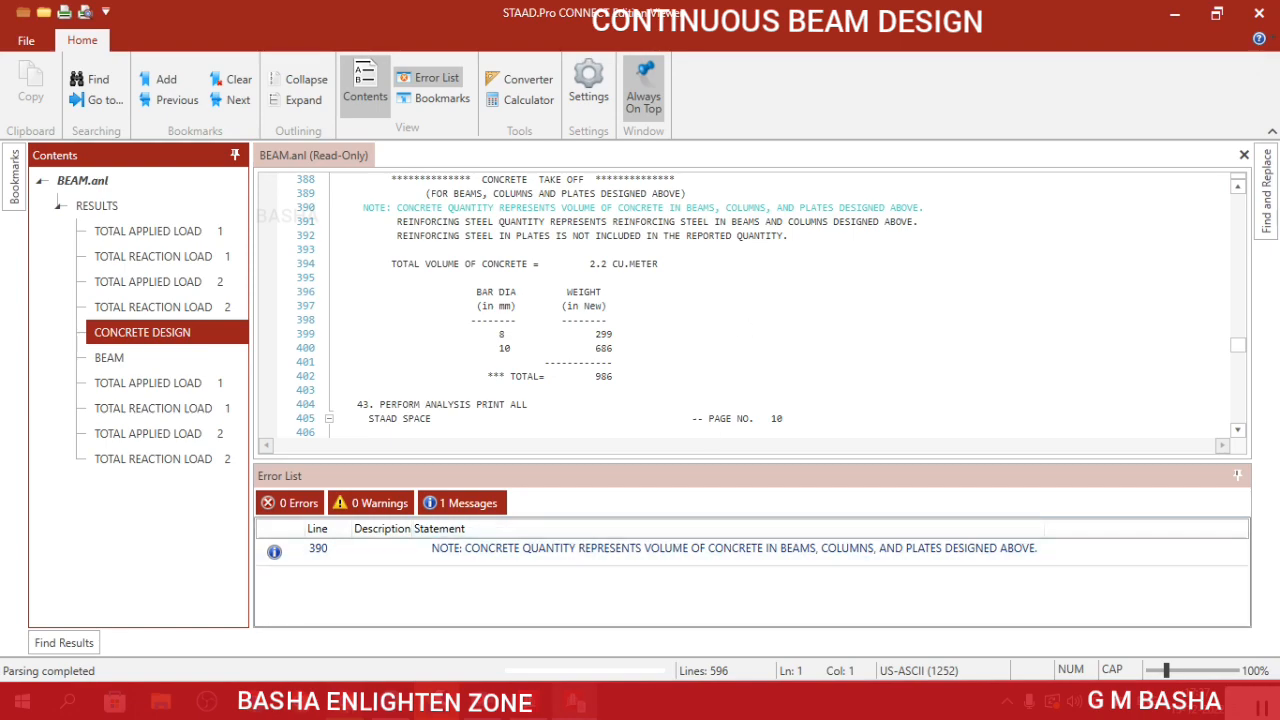
mouse_move(585, 707)
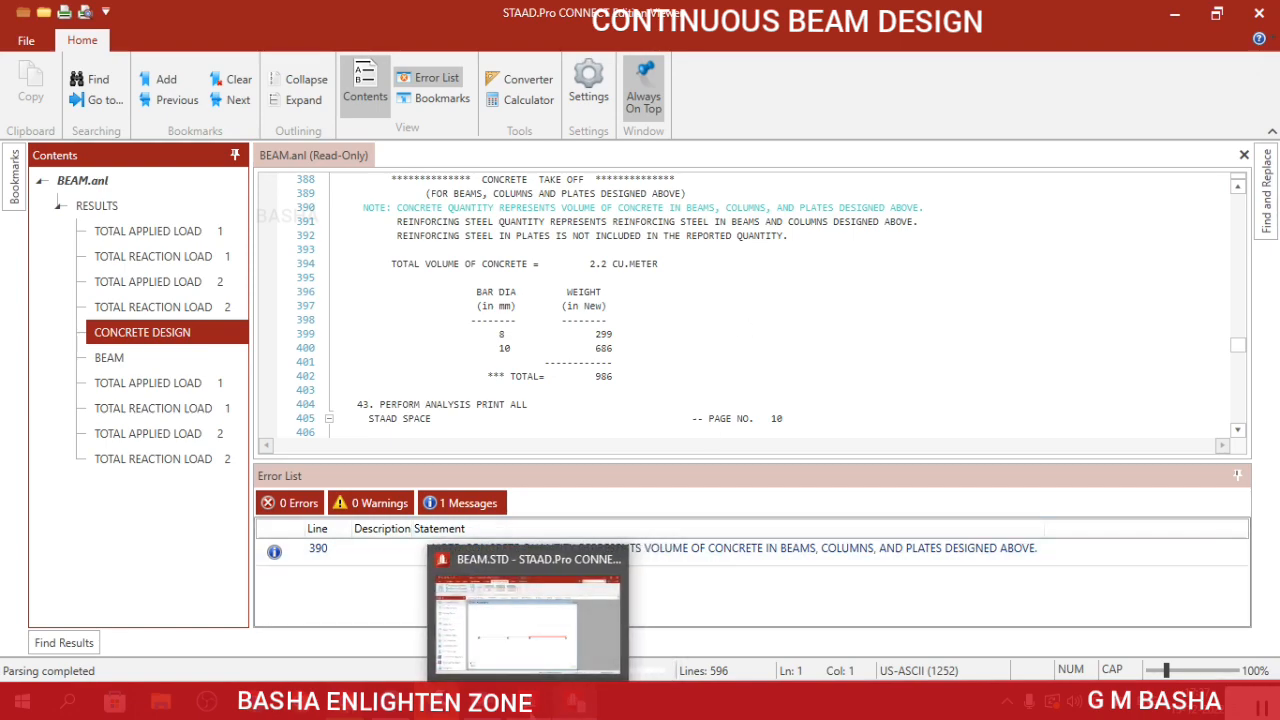